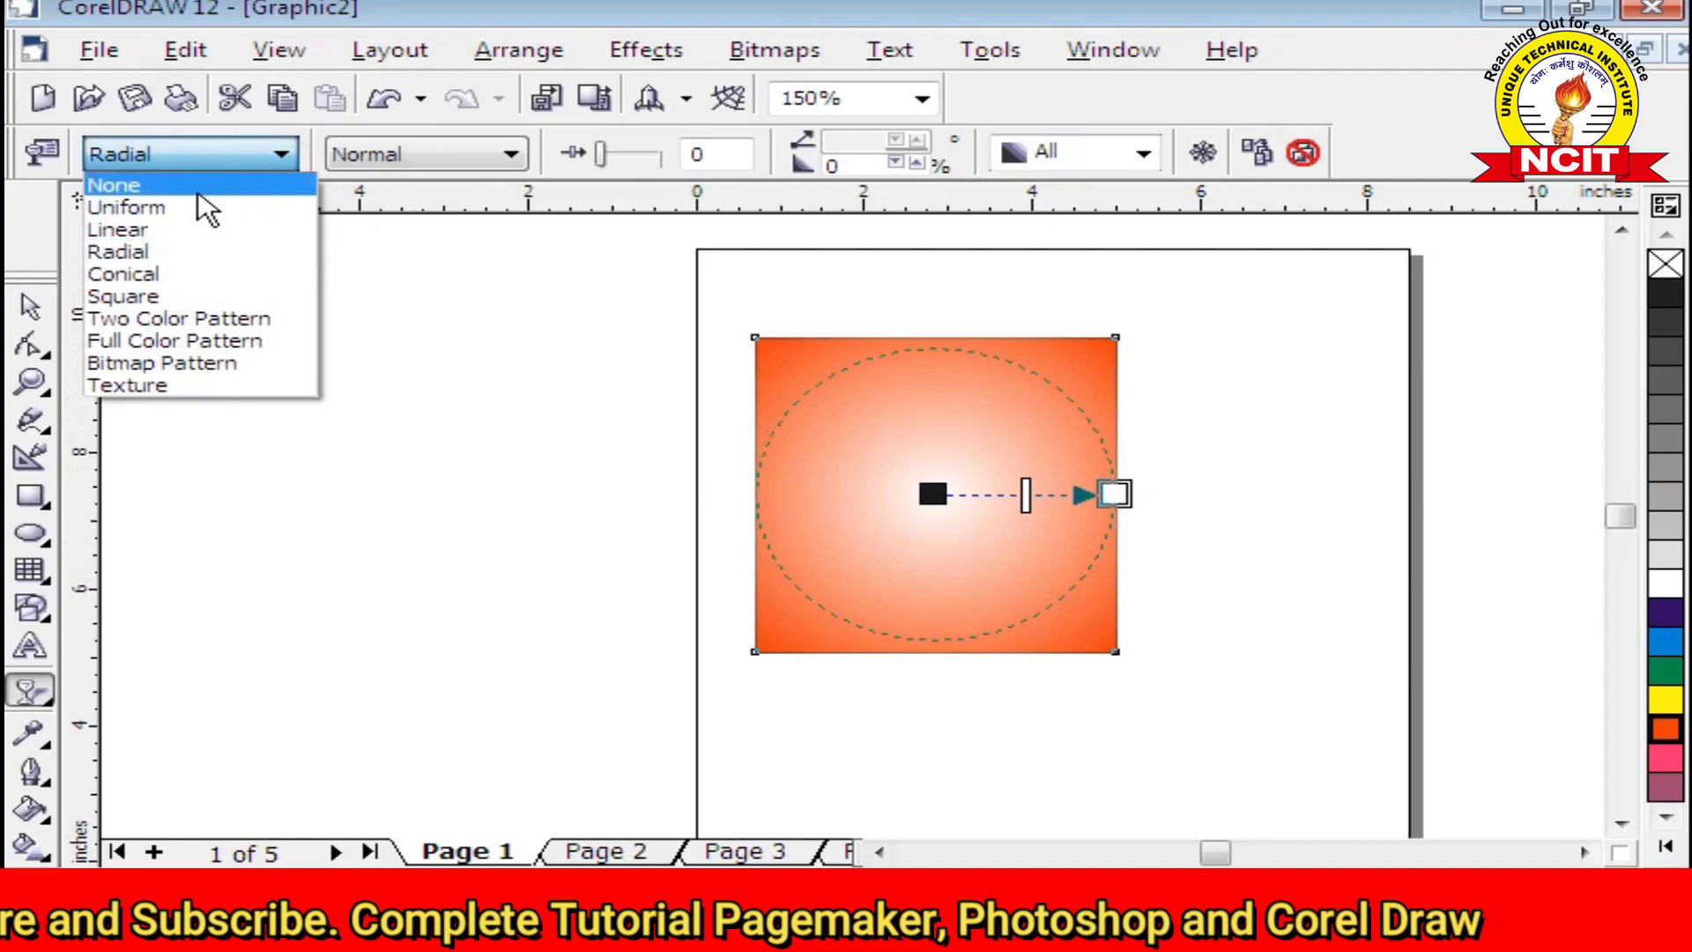
Change the orange rectangle's transparency type to Conical and deselect the rectangle
click(160, 269)
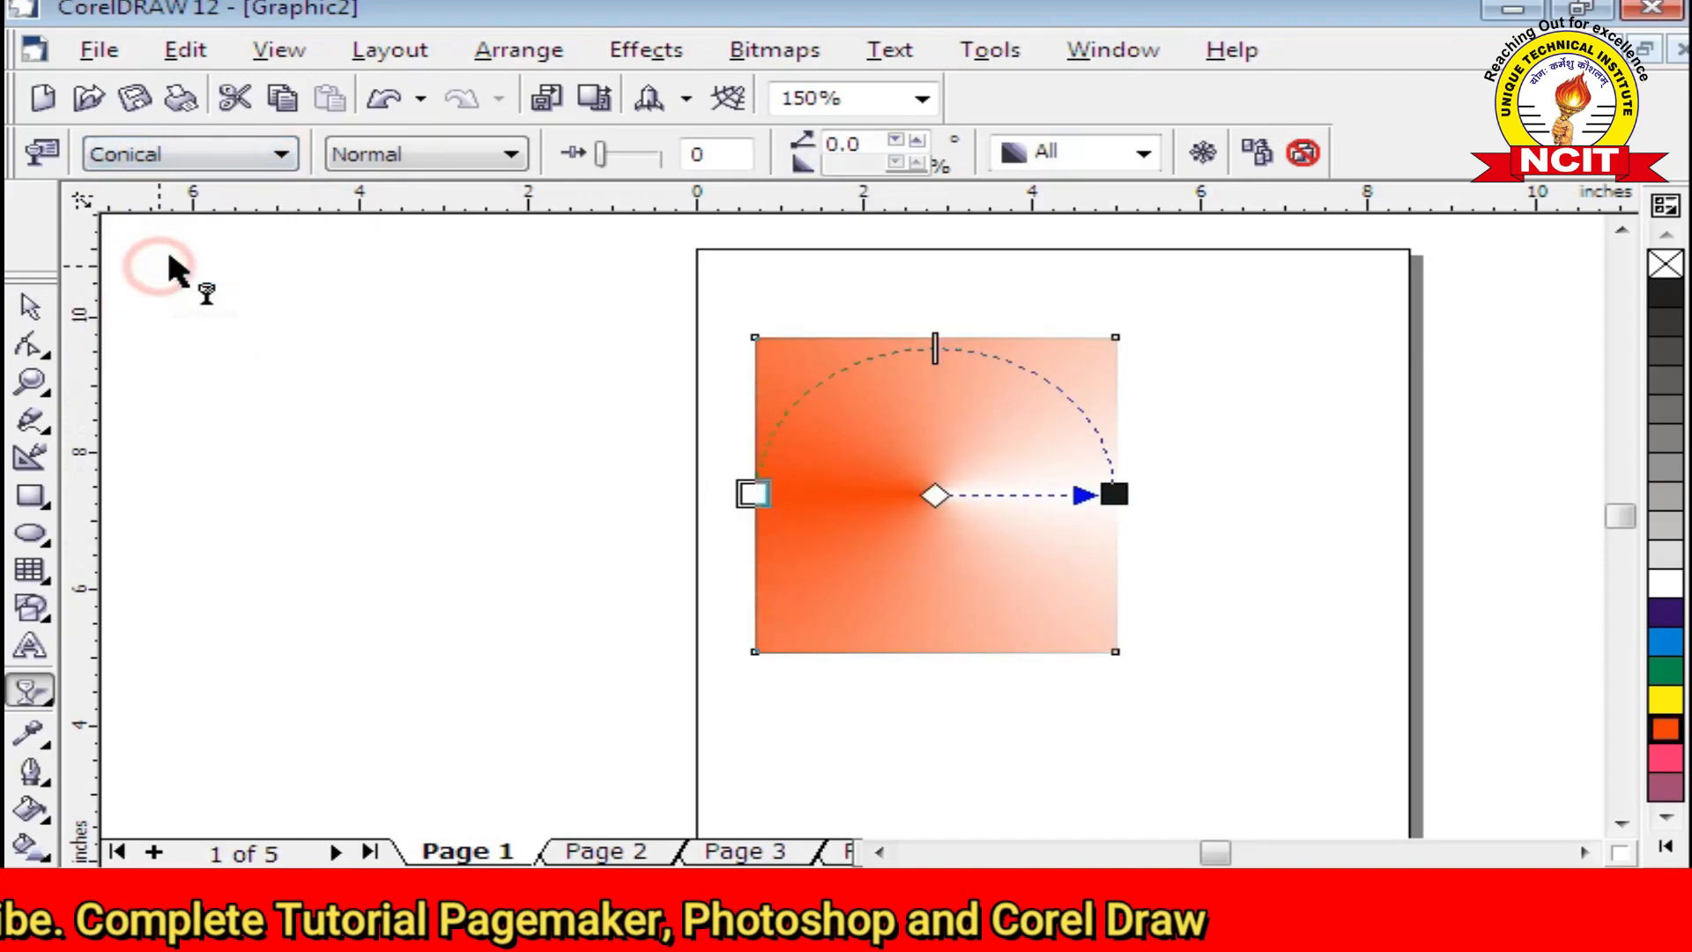
click(437, 483)
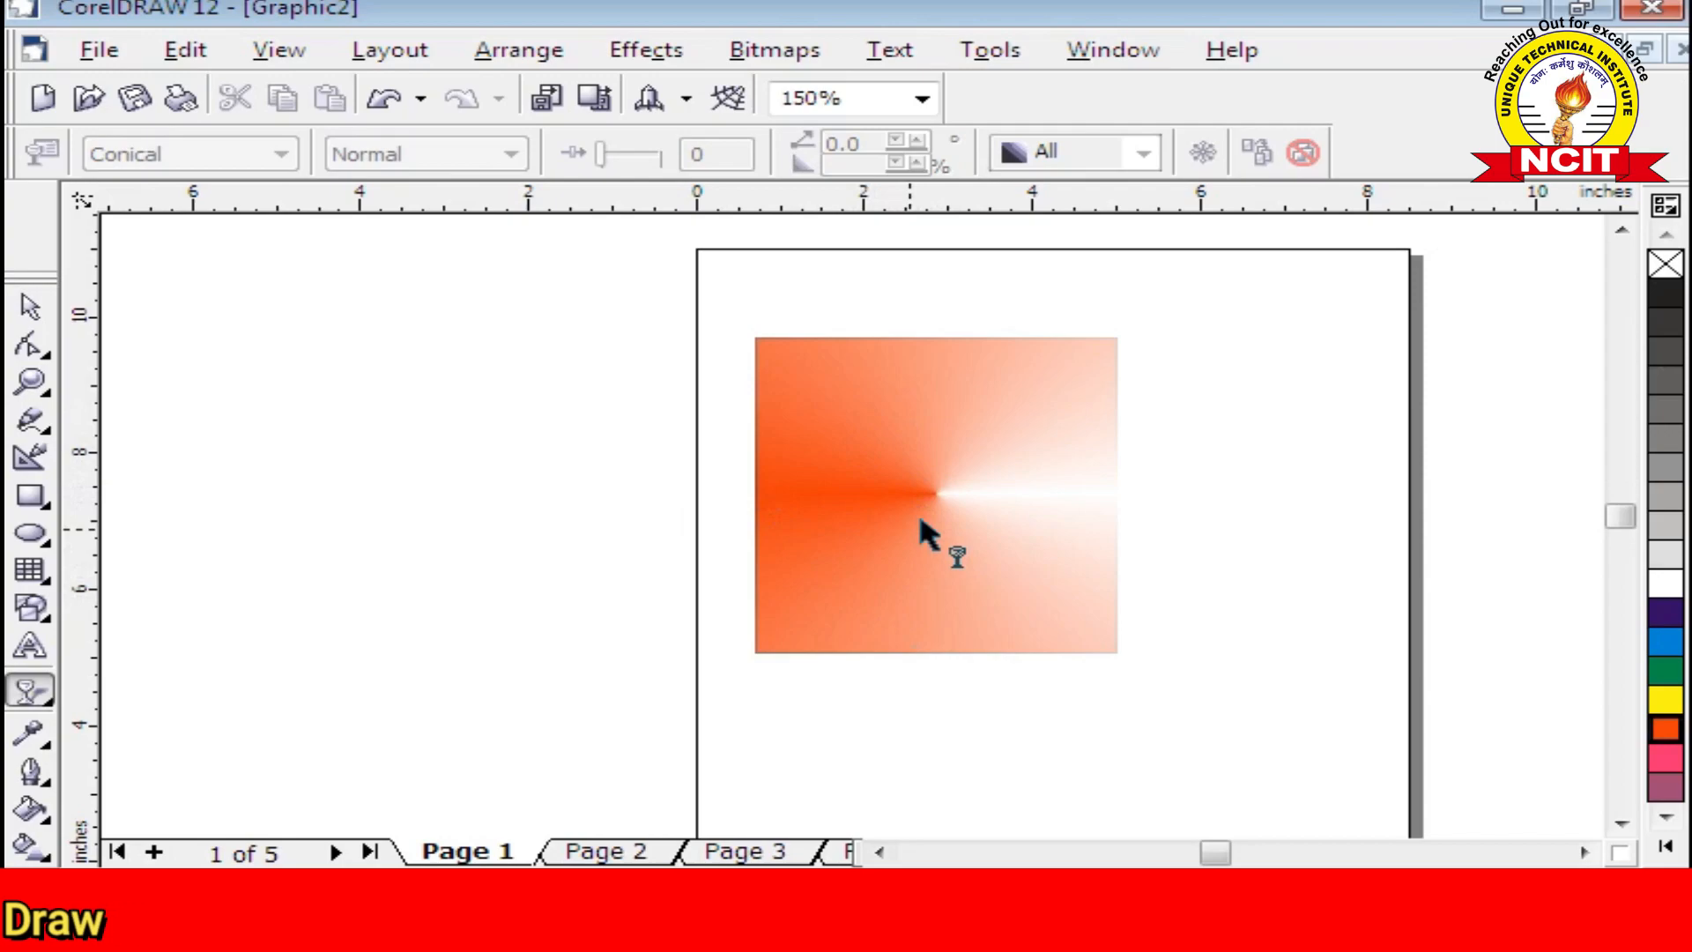
Draw an ellipse about 4.07 by 3.44 inches beside the page and fill it with the rectangle's orange
click(31, 531)
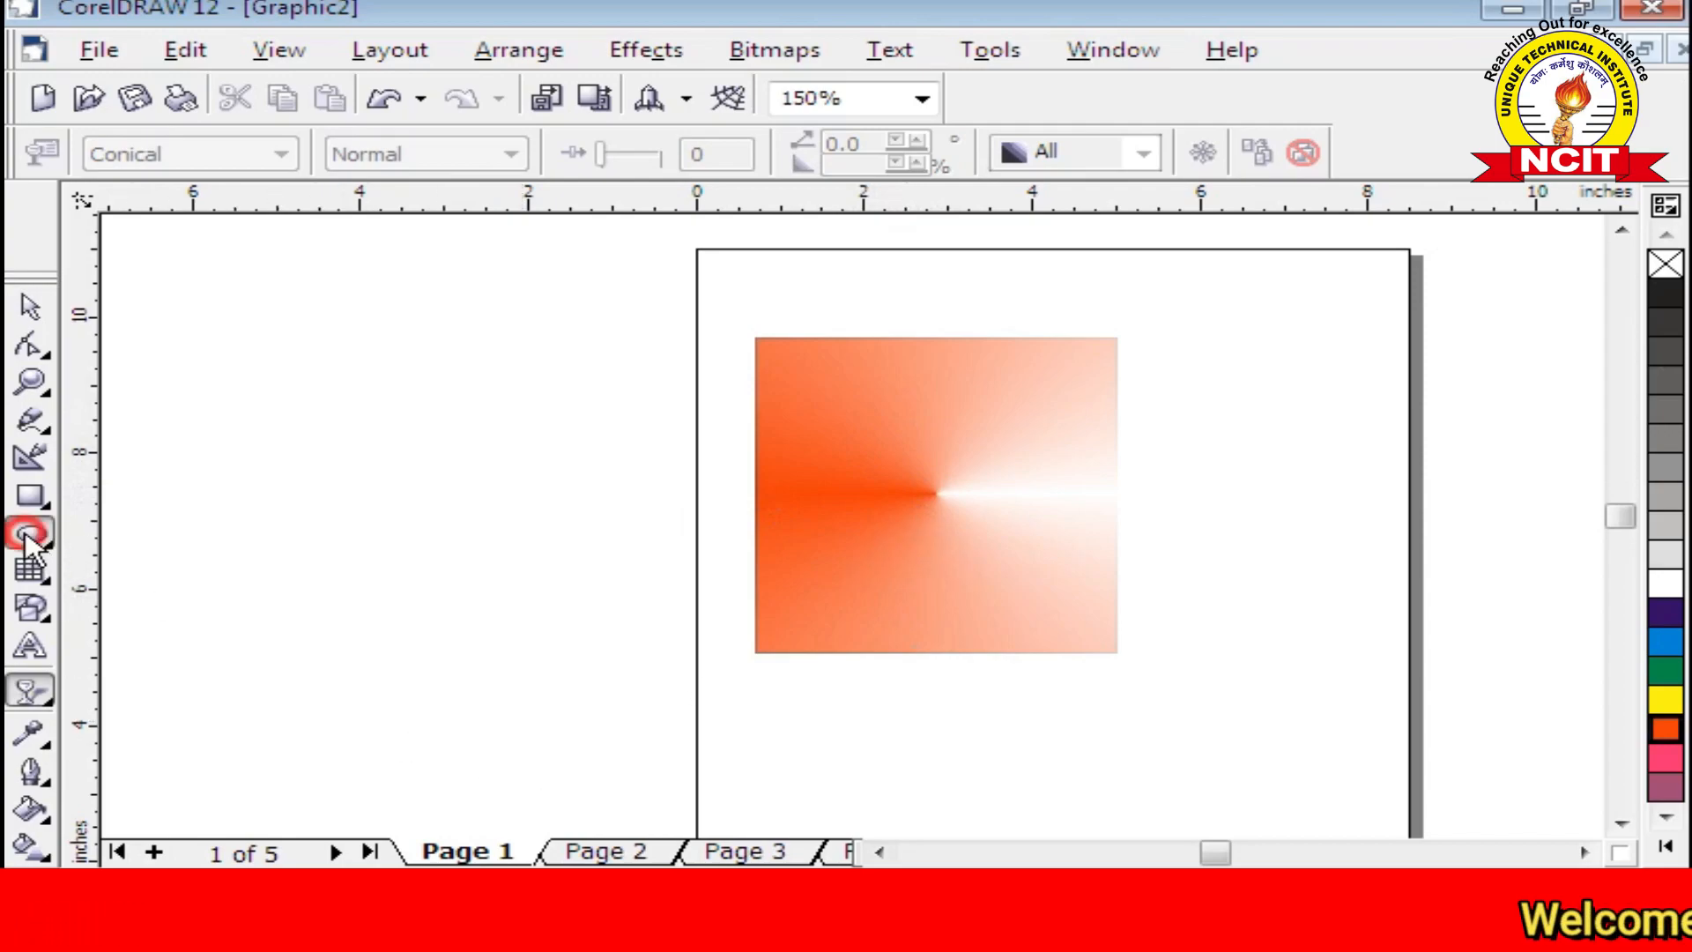
drag(292, 453, 634, 686)
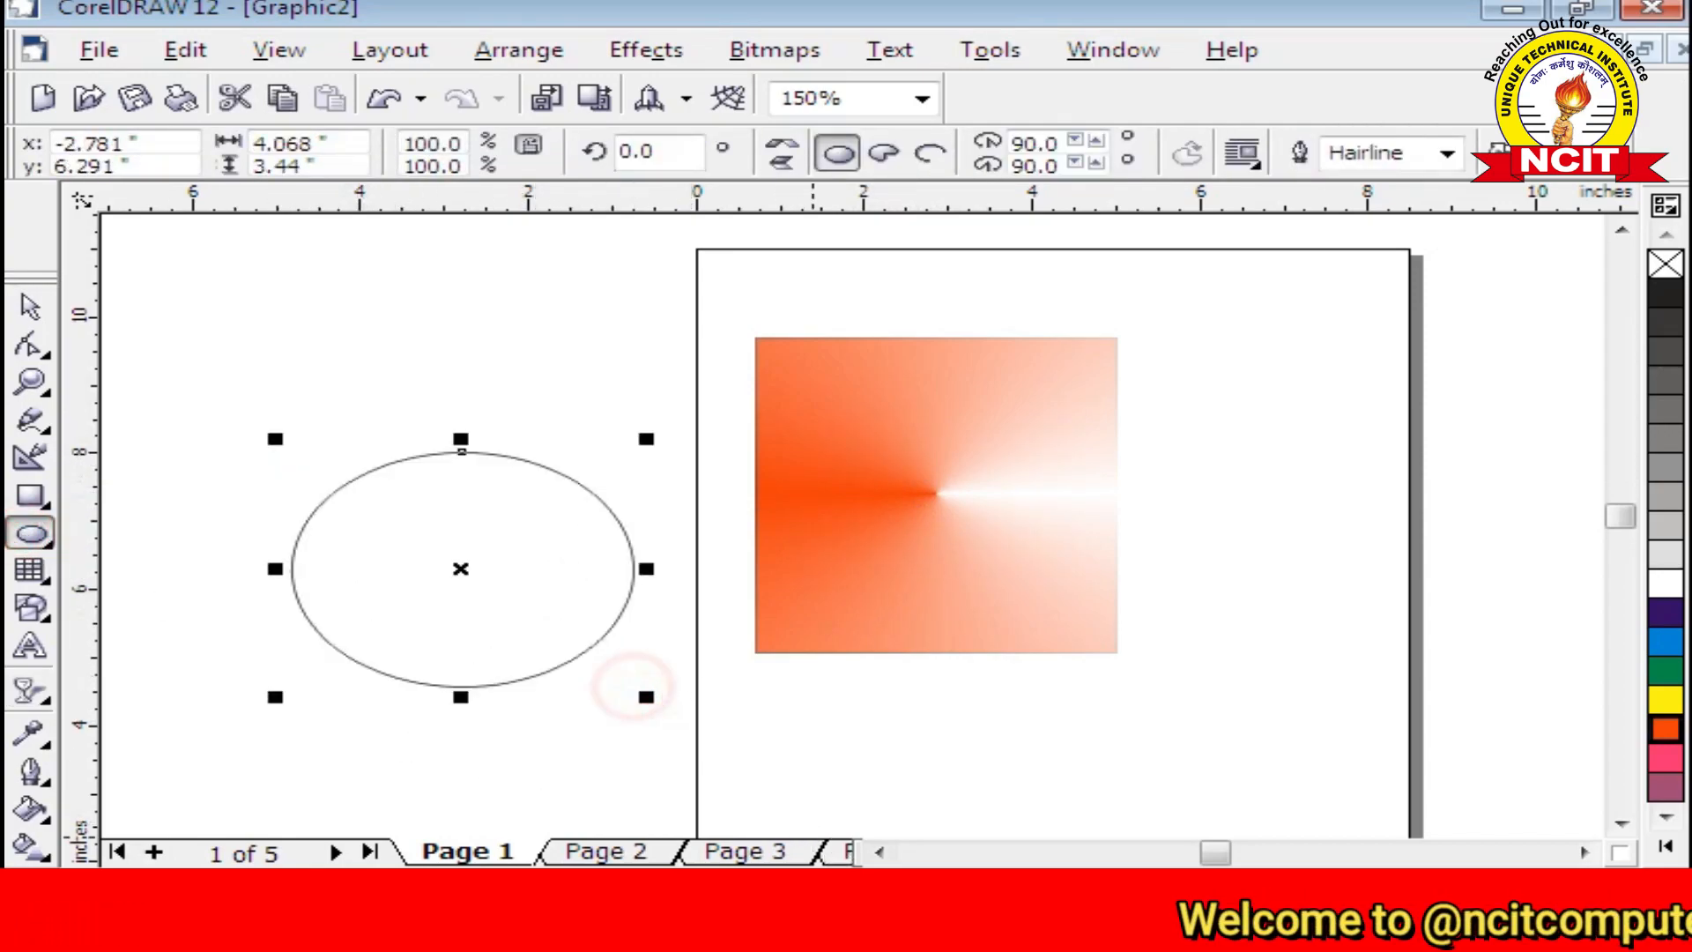
click(1676, 731)
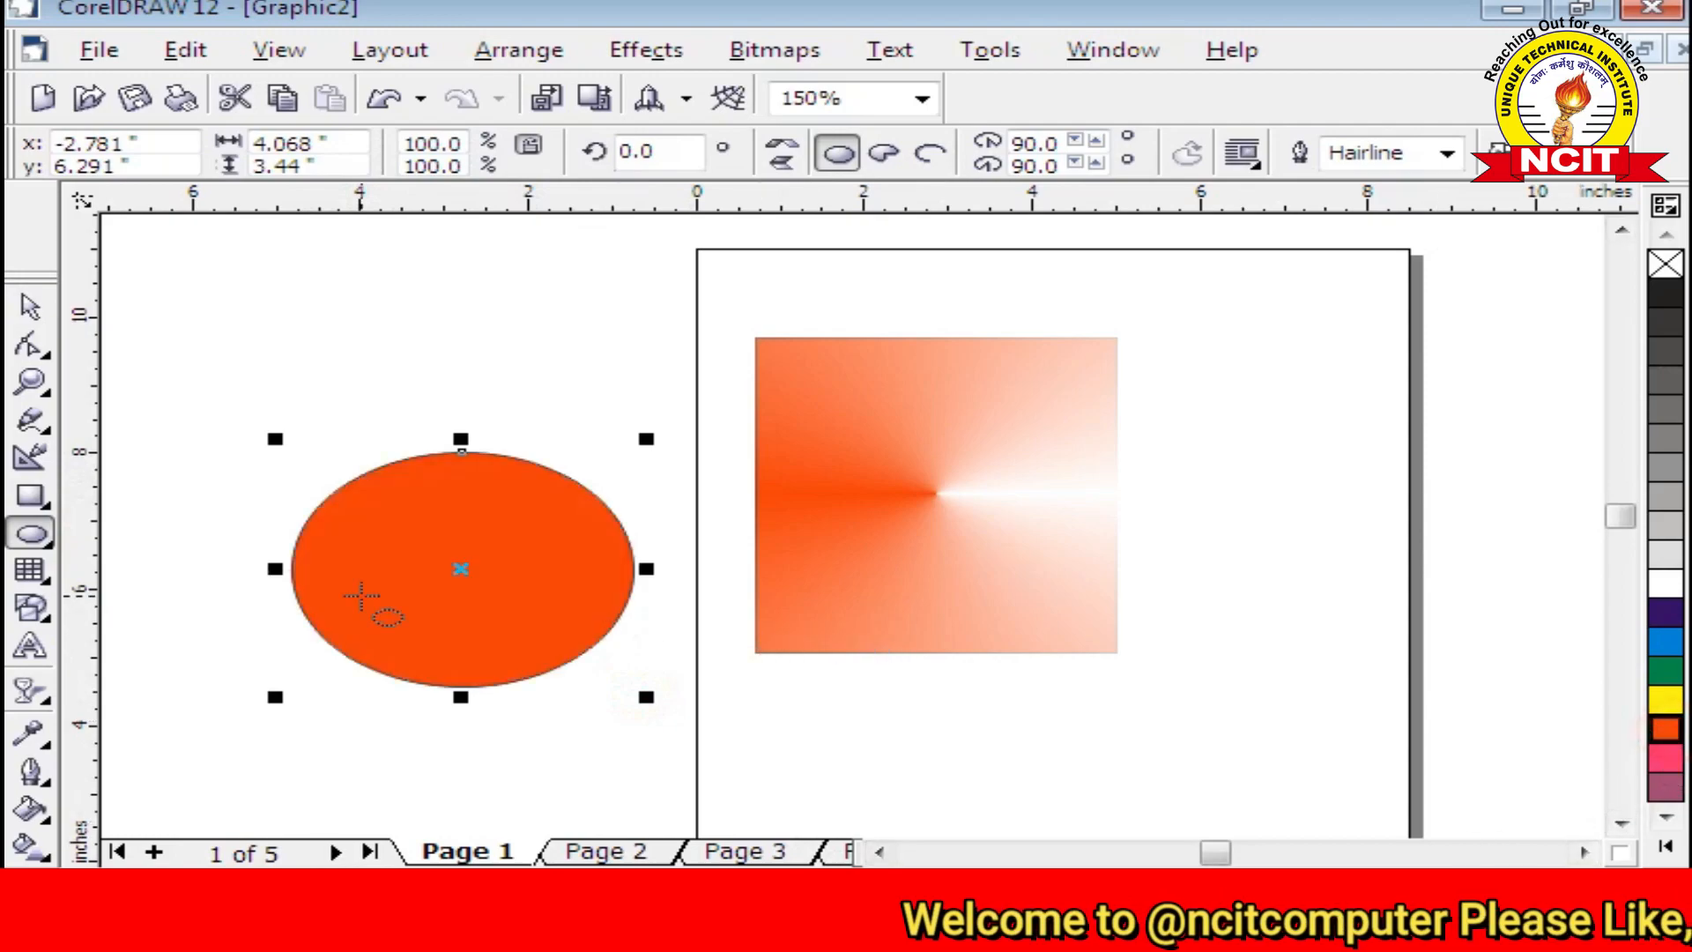
Apply an interactive transparency to the ellipse and set its type to Conical
click(29, 695)
drag(407, 480, 469, 590)
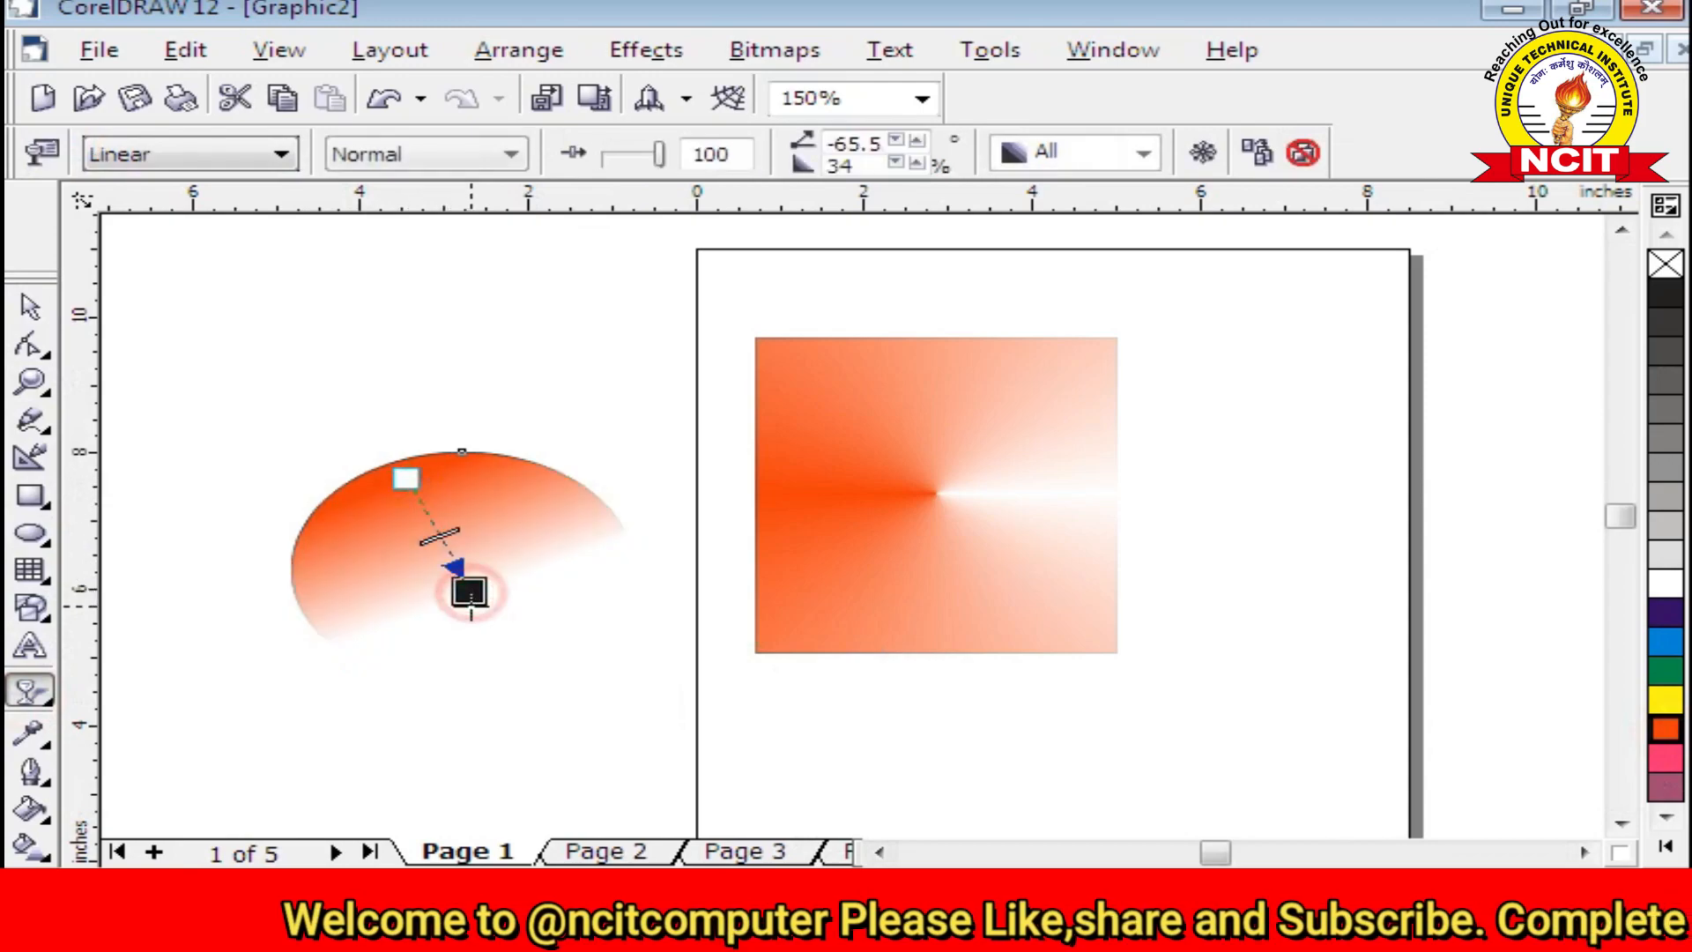
click(216, 165)
click(159, 274)
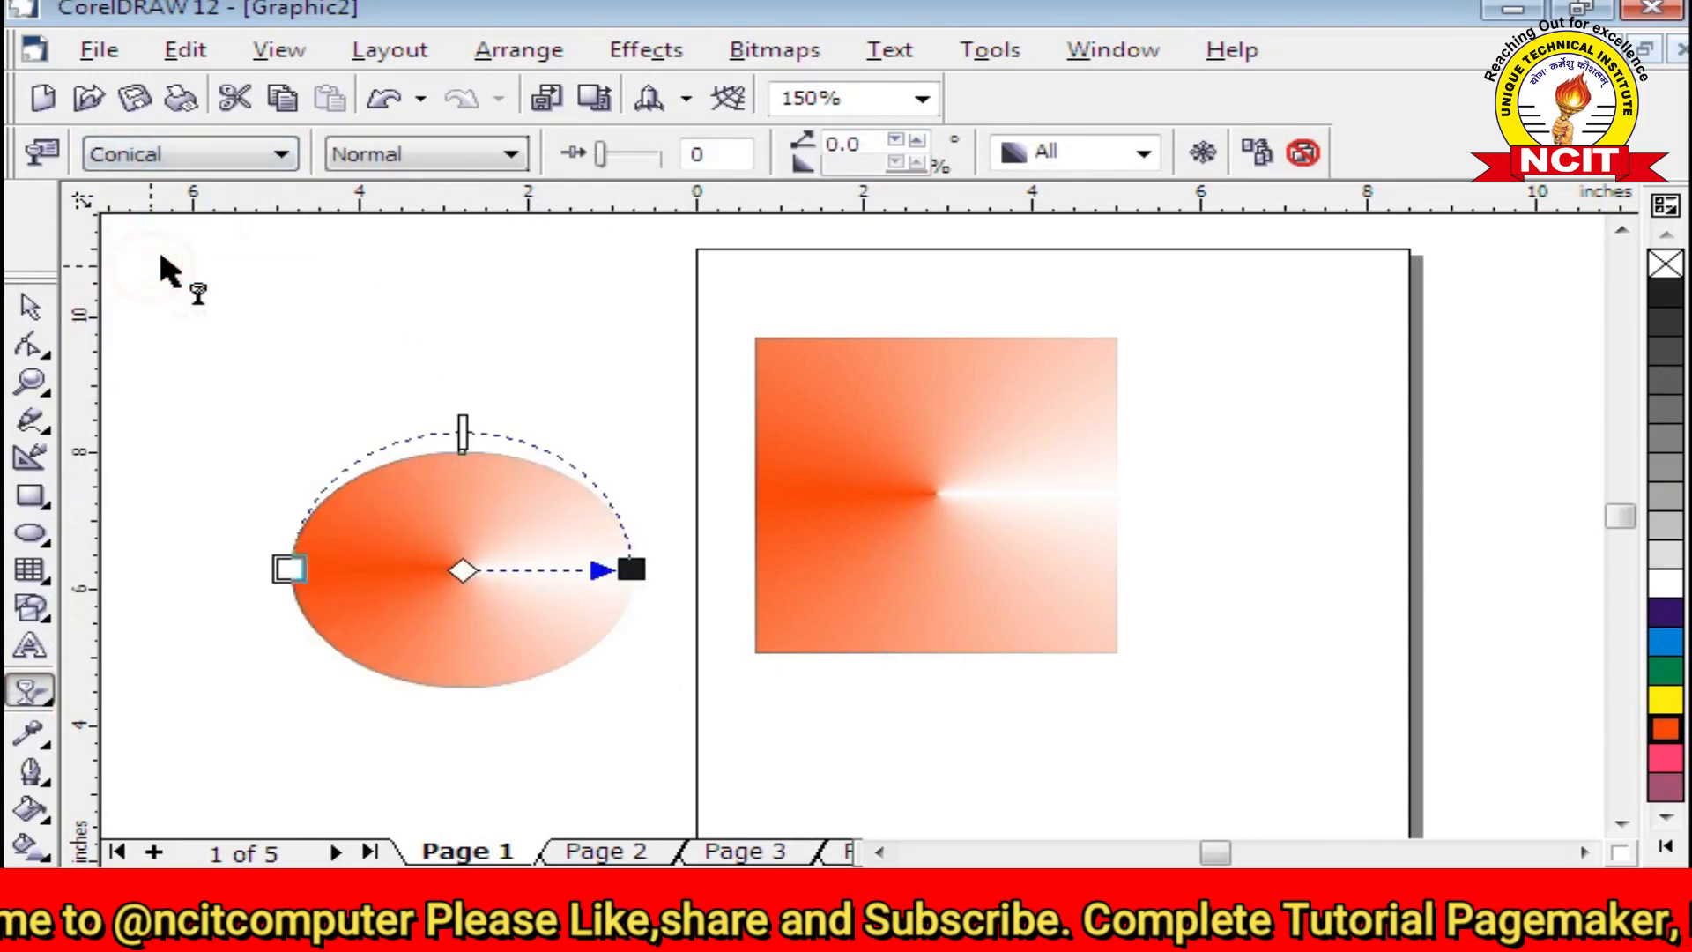
Set the ellipse's conical transparency value to 4 and its angle to 150 degrees
mouse_move(616, 155)
mouse_down()
mouse_move(650, 150)
mouse_move(607, 159)
mouse_up()
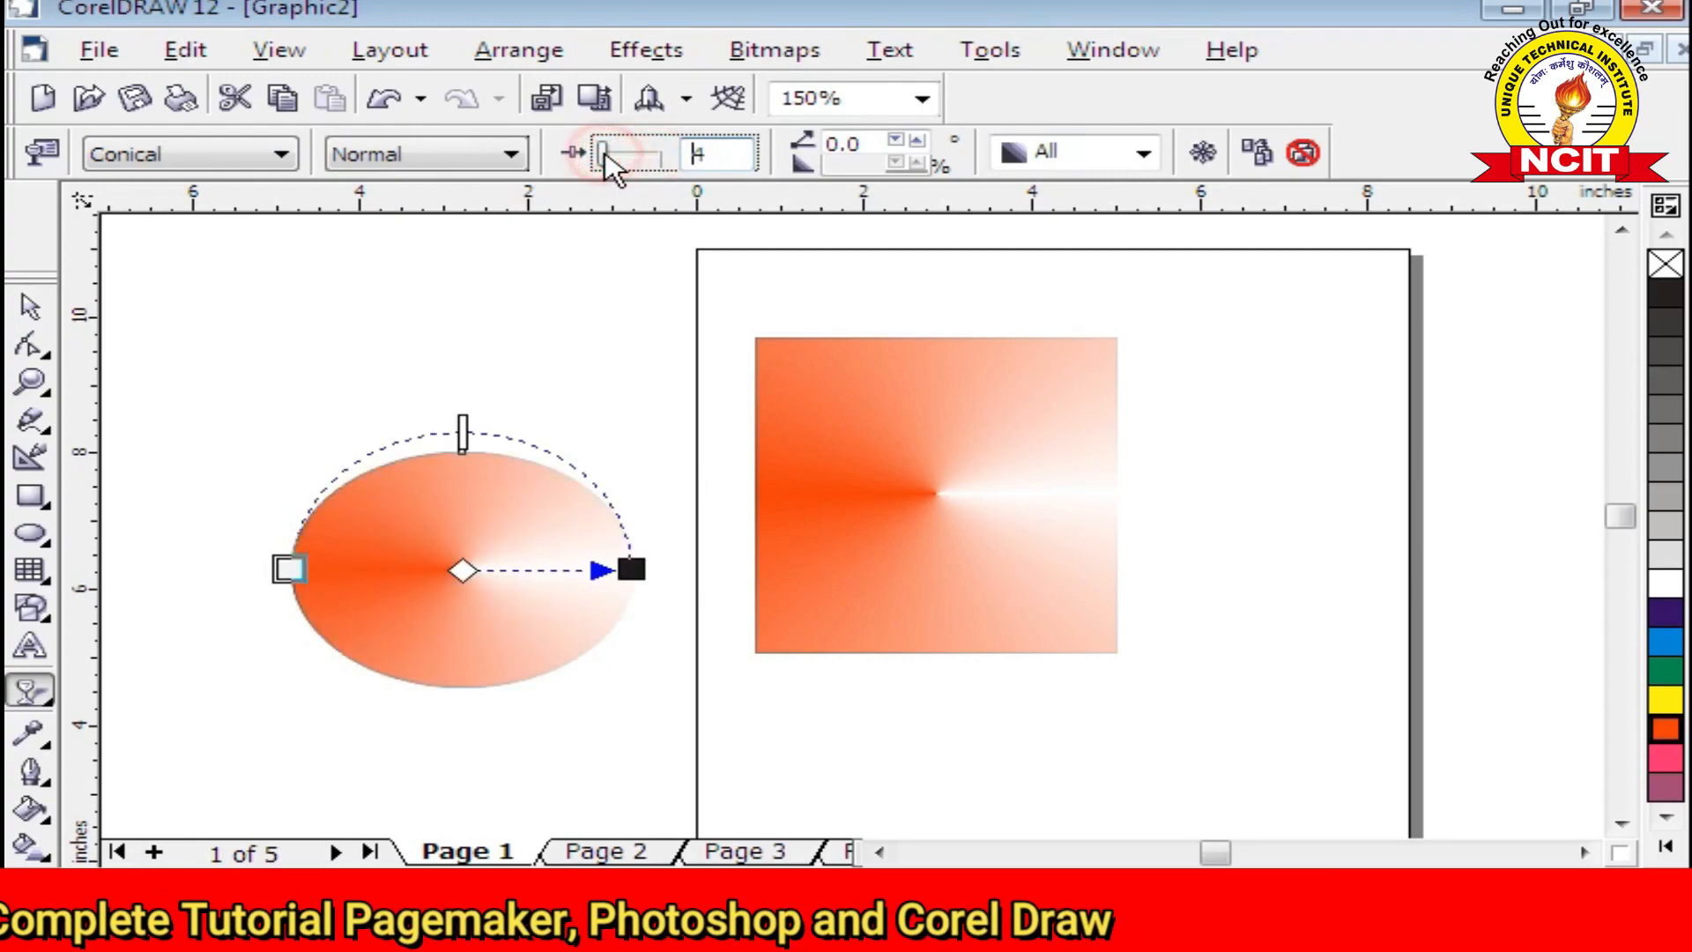
click(917, 140)
click(917, 140)
click(917, 139)
click(917, 140)
click(917, 139)
click(916, 139)
click(917, 139)
click(916, 139)
click(917, 140)
click(917, 139)
click(916, 140)
click(917, 139)
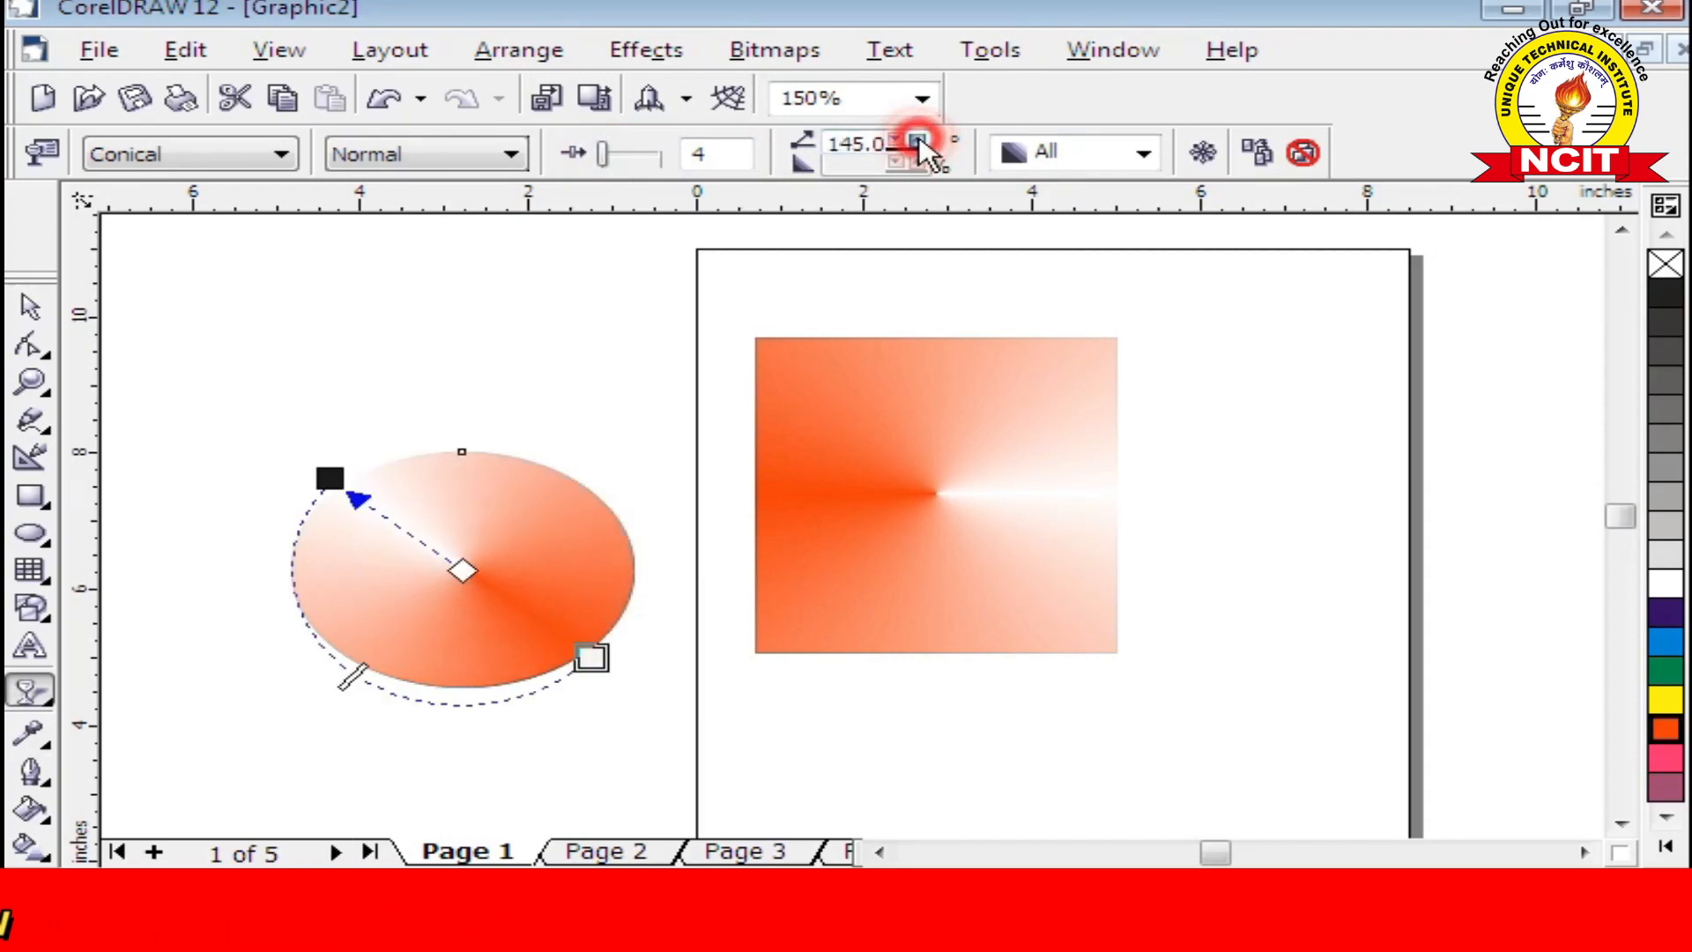
click(916, 139)
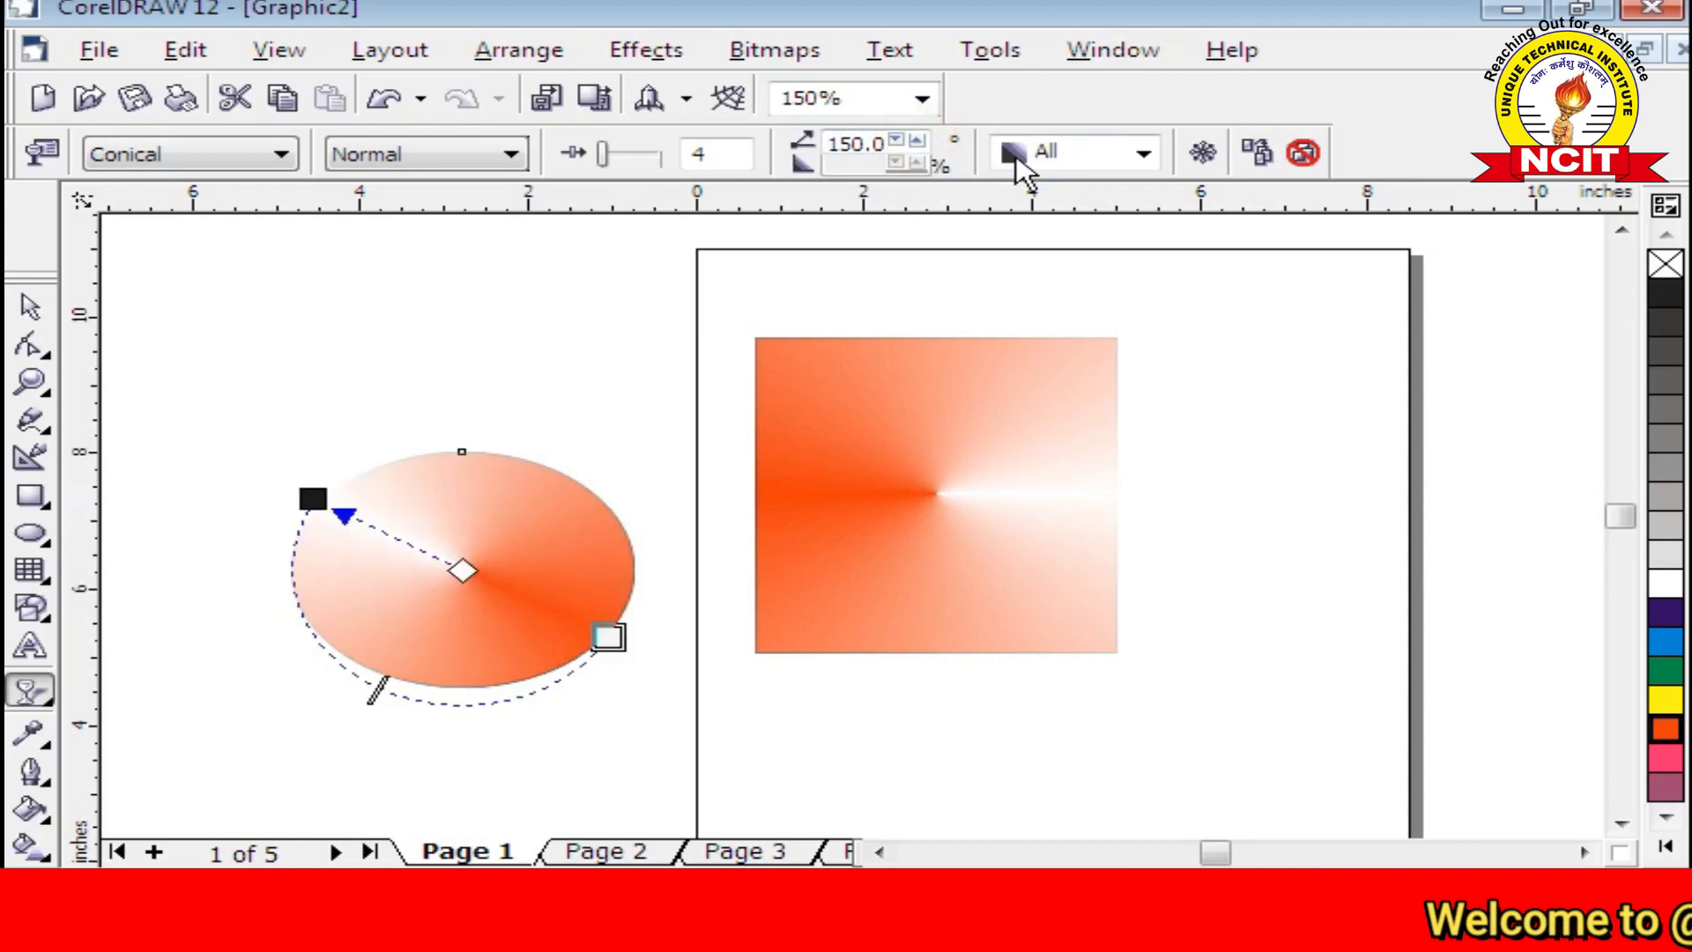
Limit the ellipse's transparency target to Fill and set the target back to All
click(1046, 161)
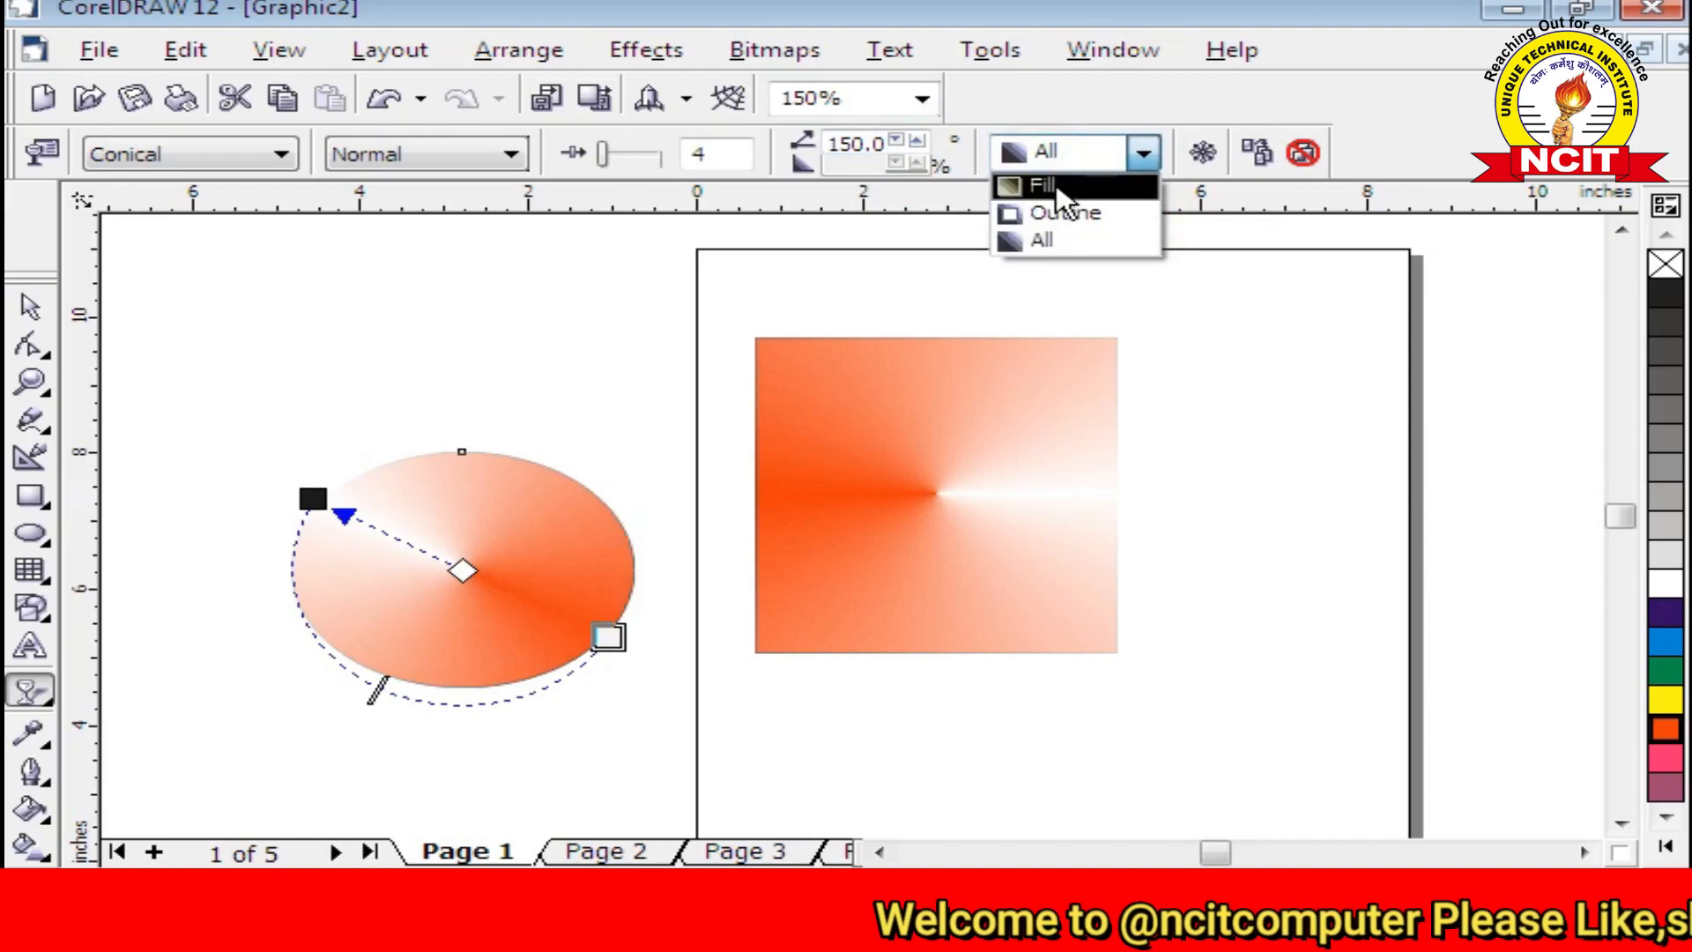
click(1060, 187)
click(1042, 151)
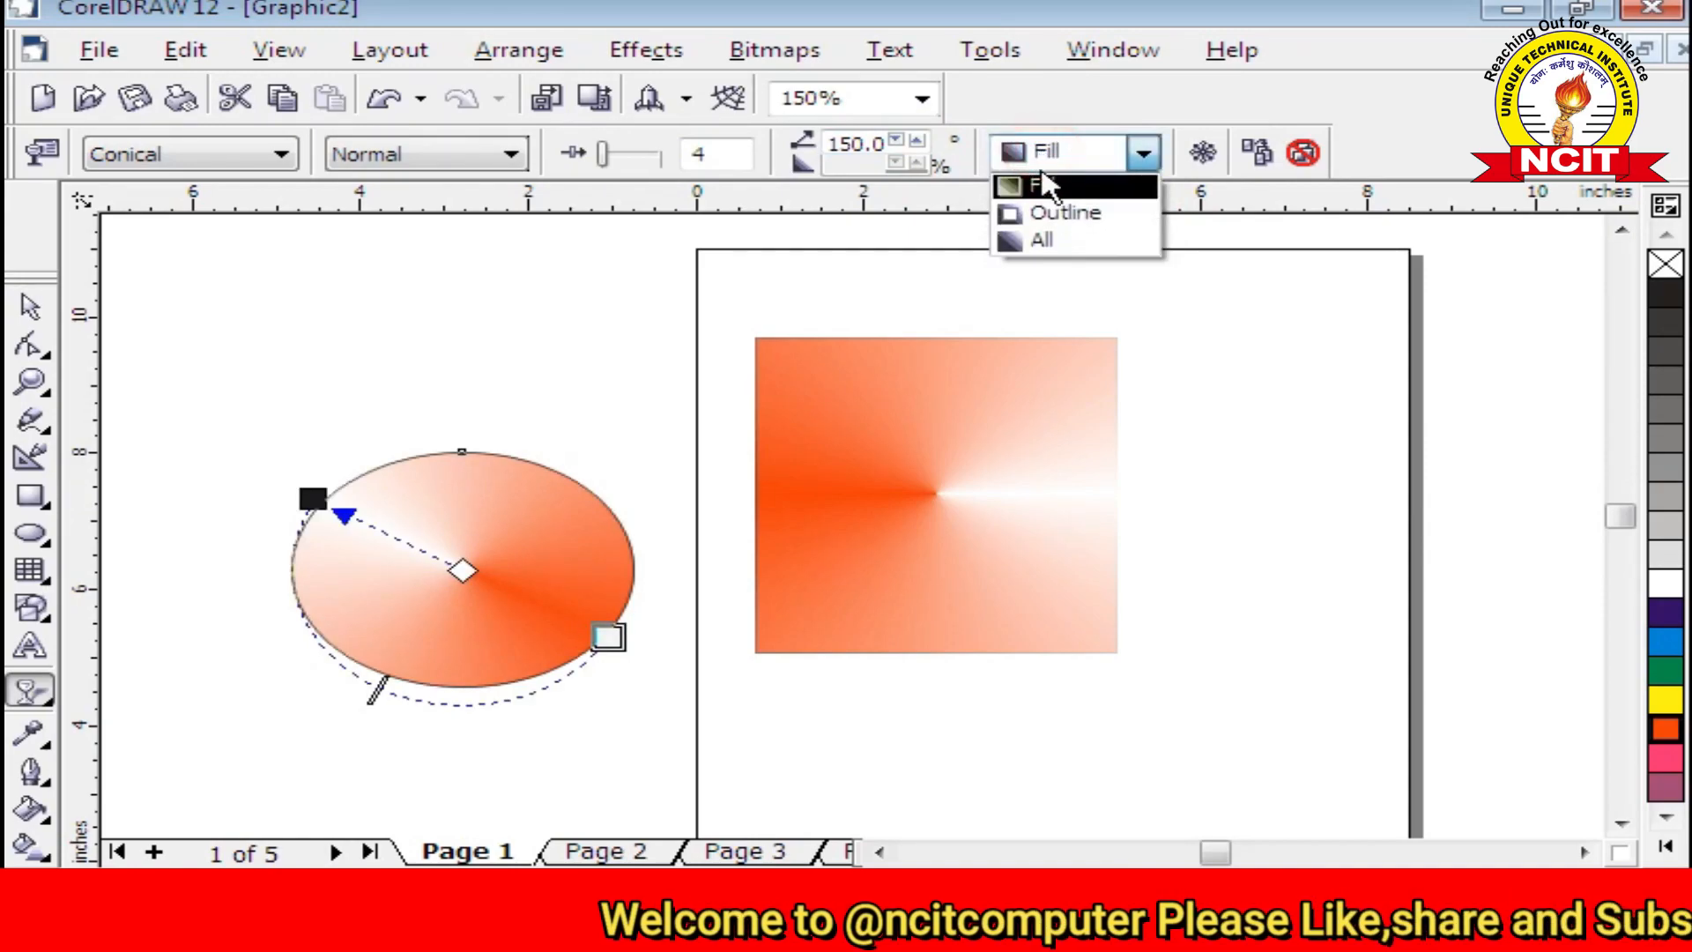
click(1047, 196)
click(1042, 156)
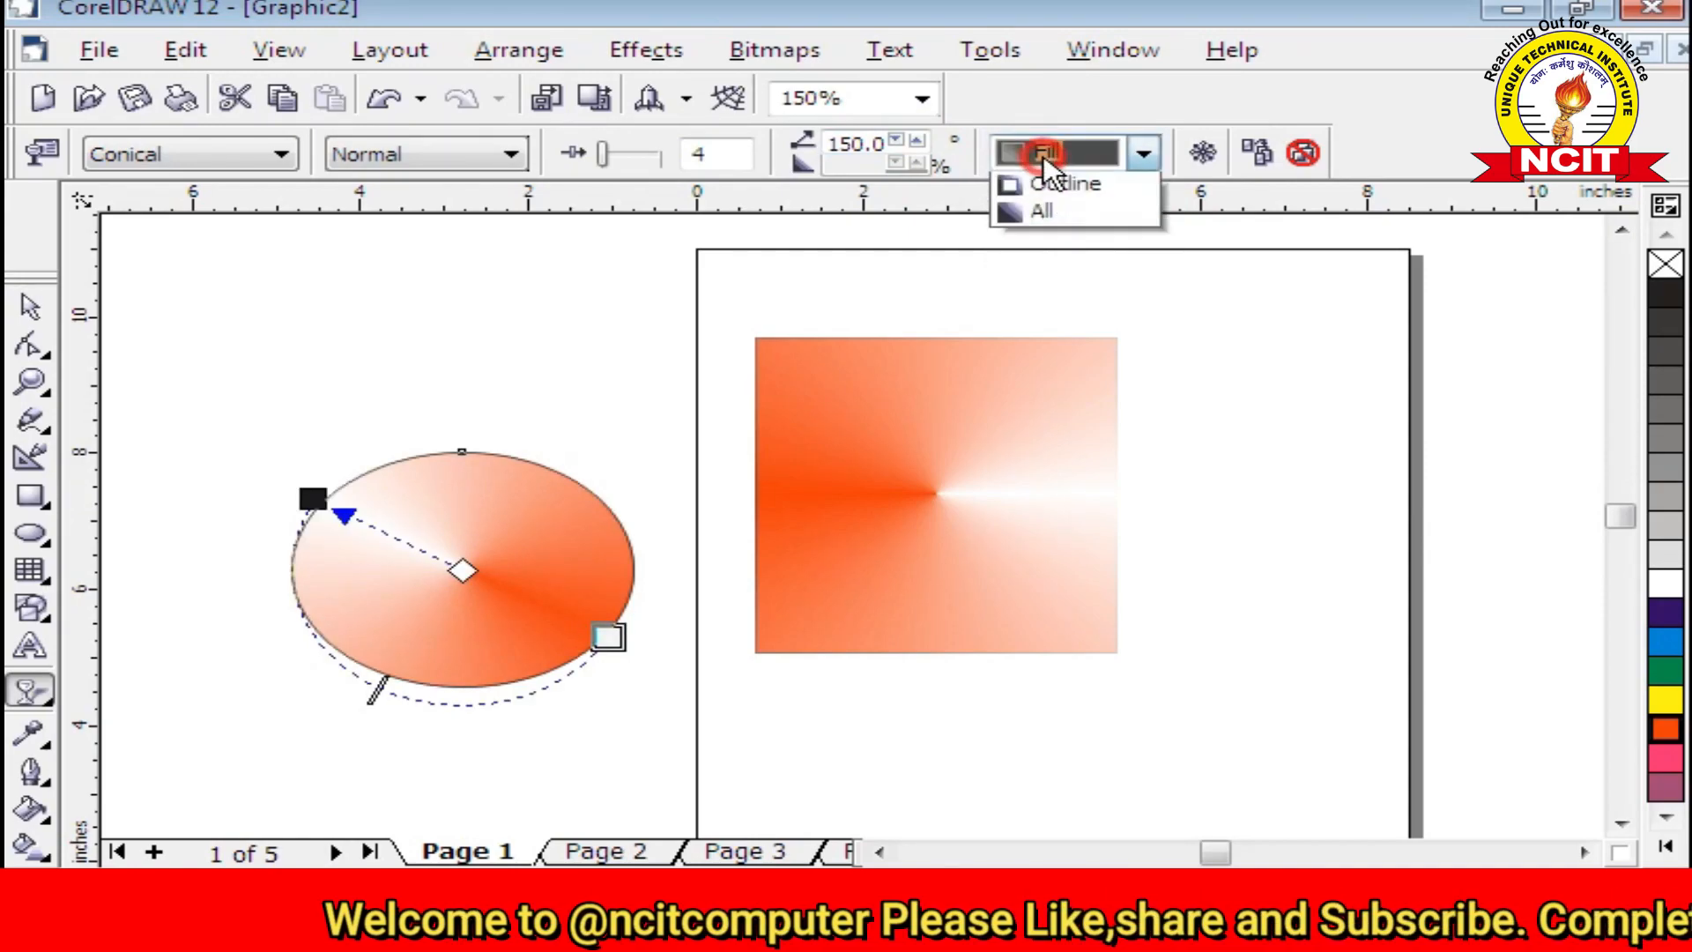
click(1067, 242)
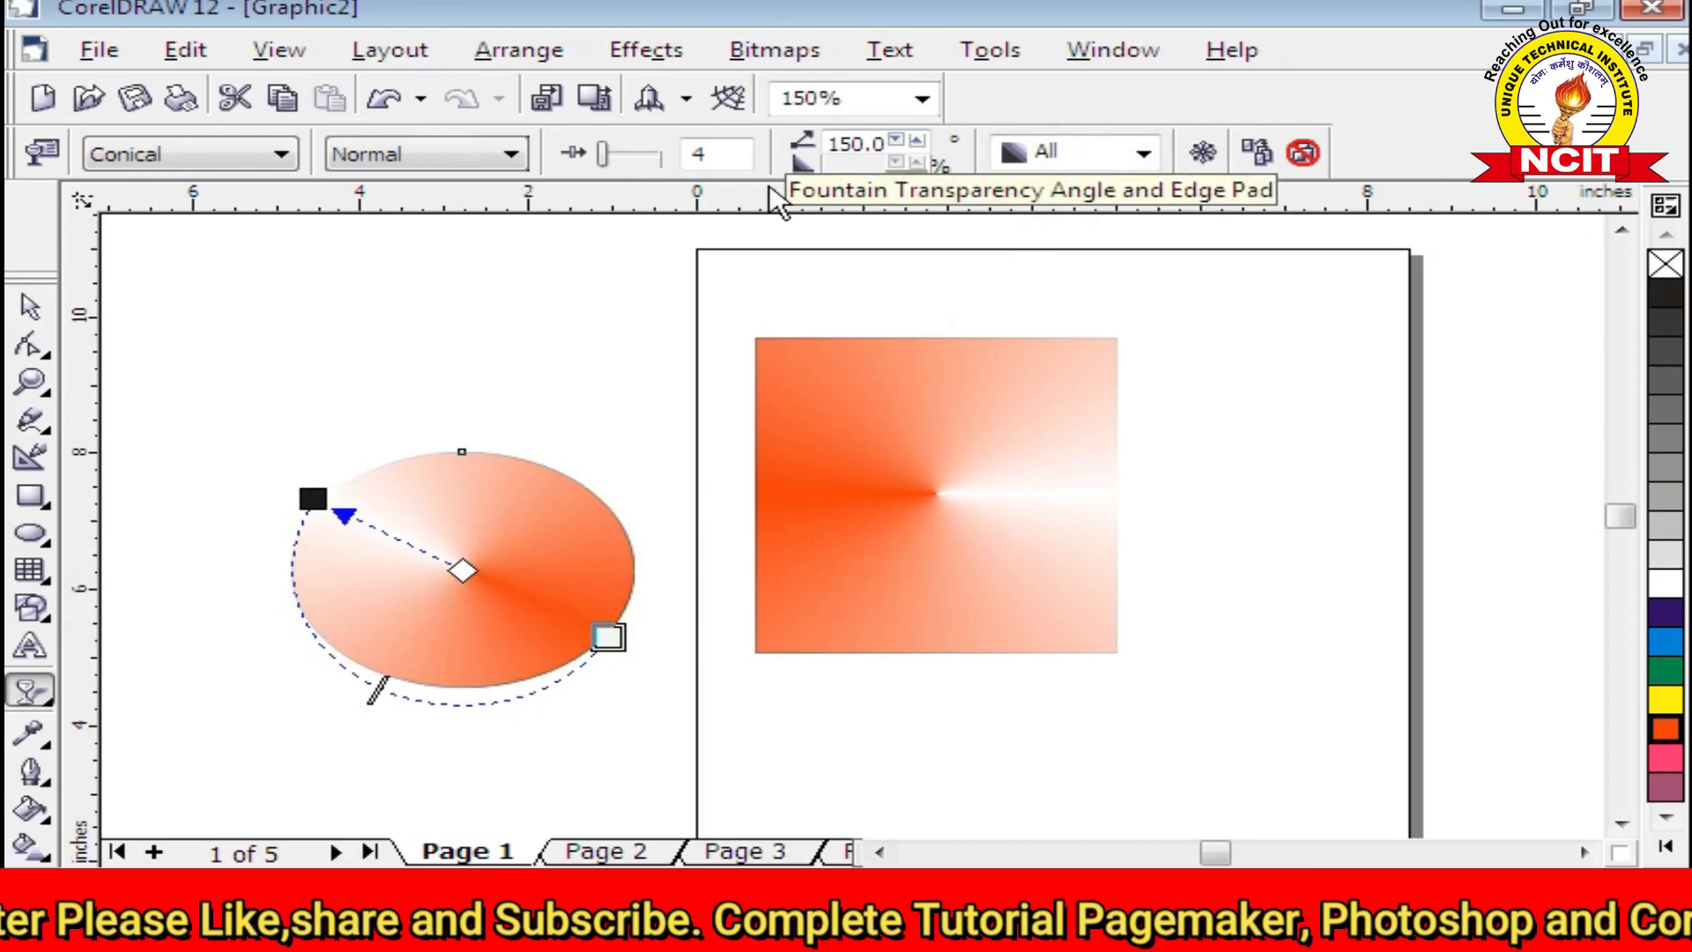
Change the ellipse's transparency type to Square and set its angle to 30 degrees
click(150, 155)
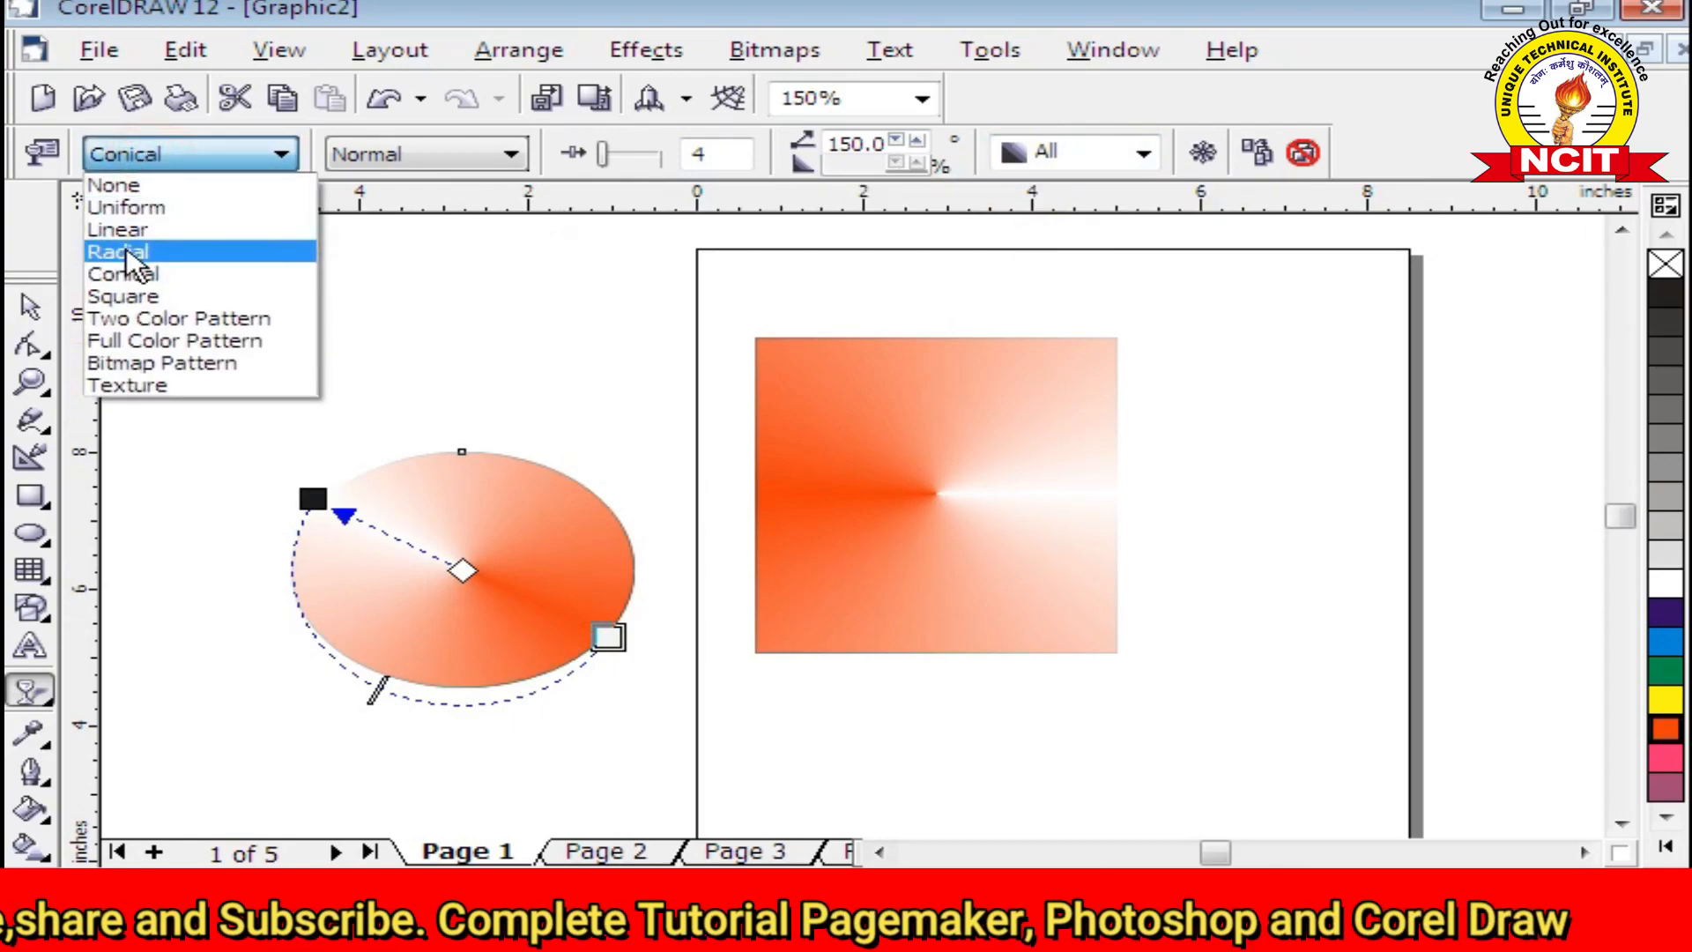
click(141, 299)
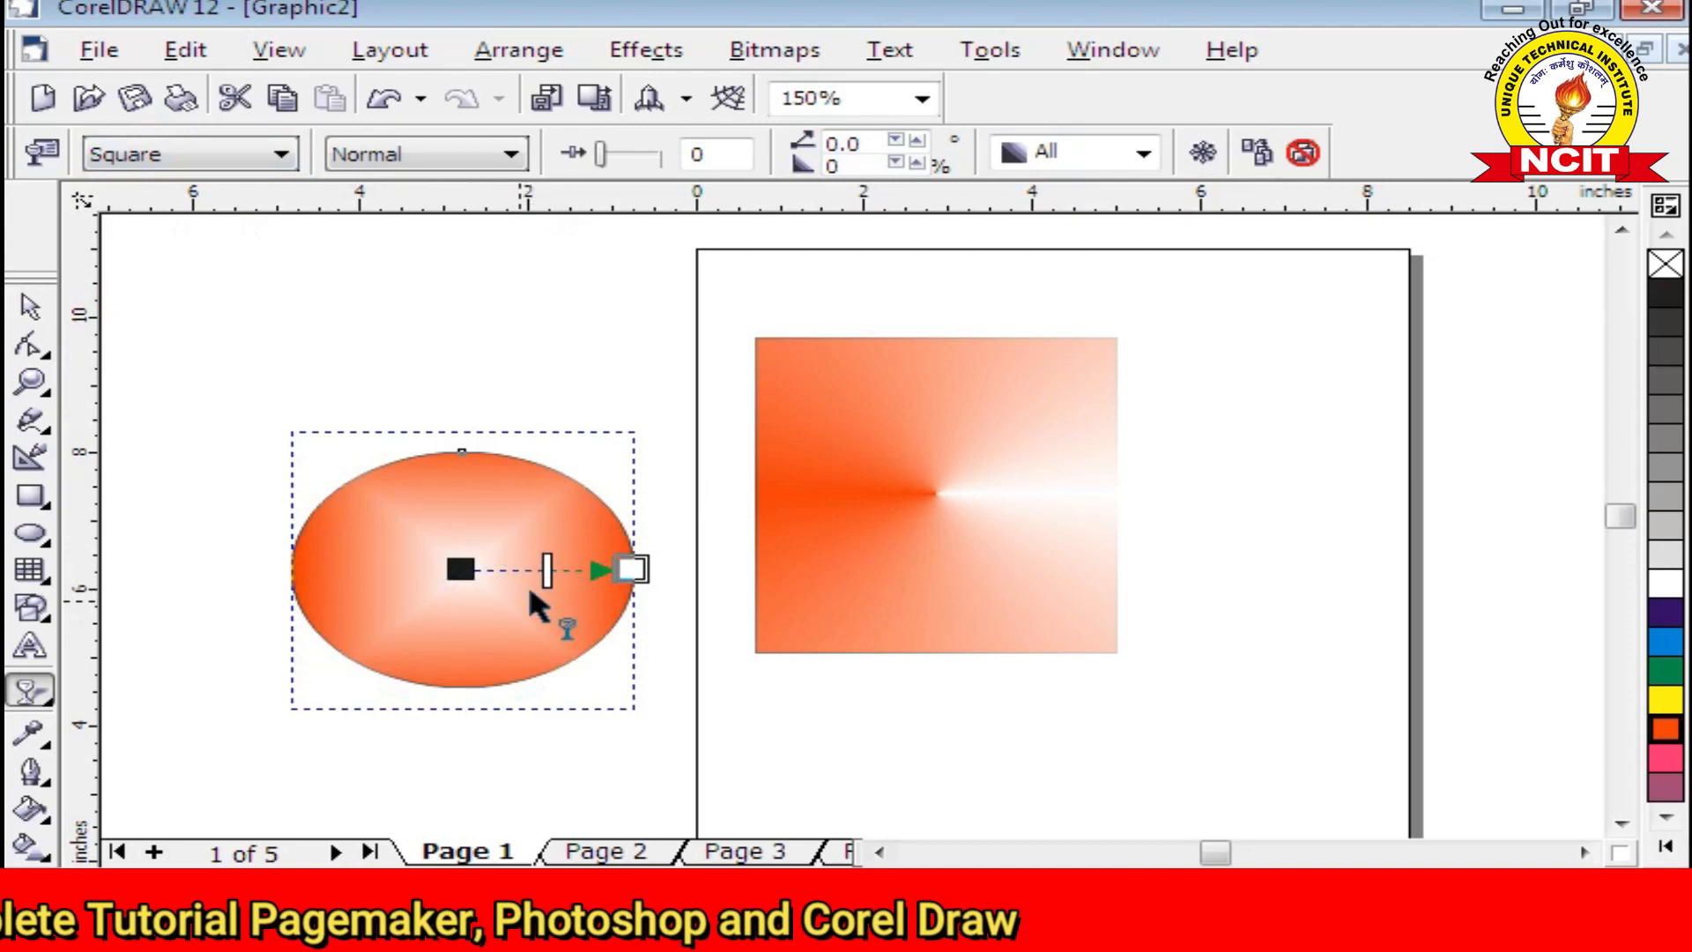
scroll(401, 559, up, 2)
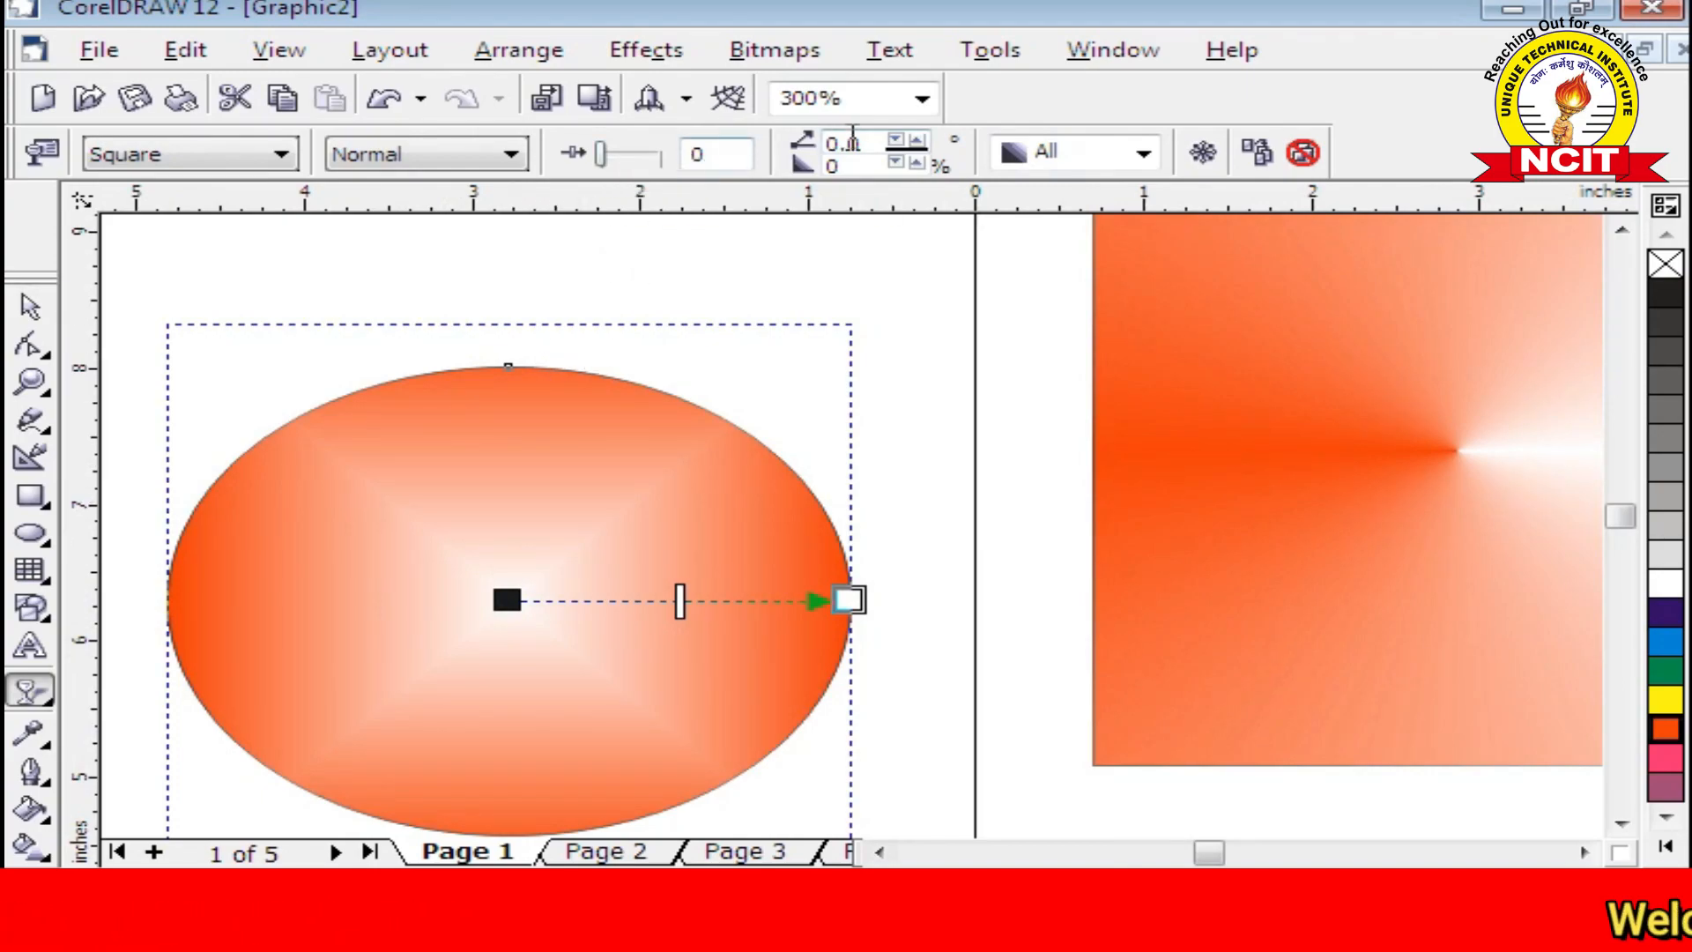
click(918, 139)
click(917, 139)
click(918, 139)
Change the ellipse's transparency to a Two Color Pattern using the brick pattern
click(226, 168)
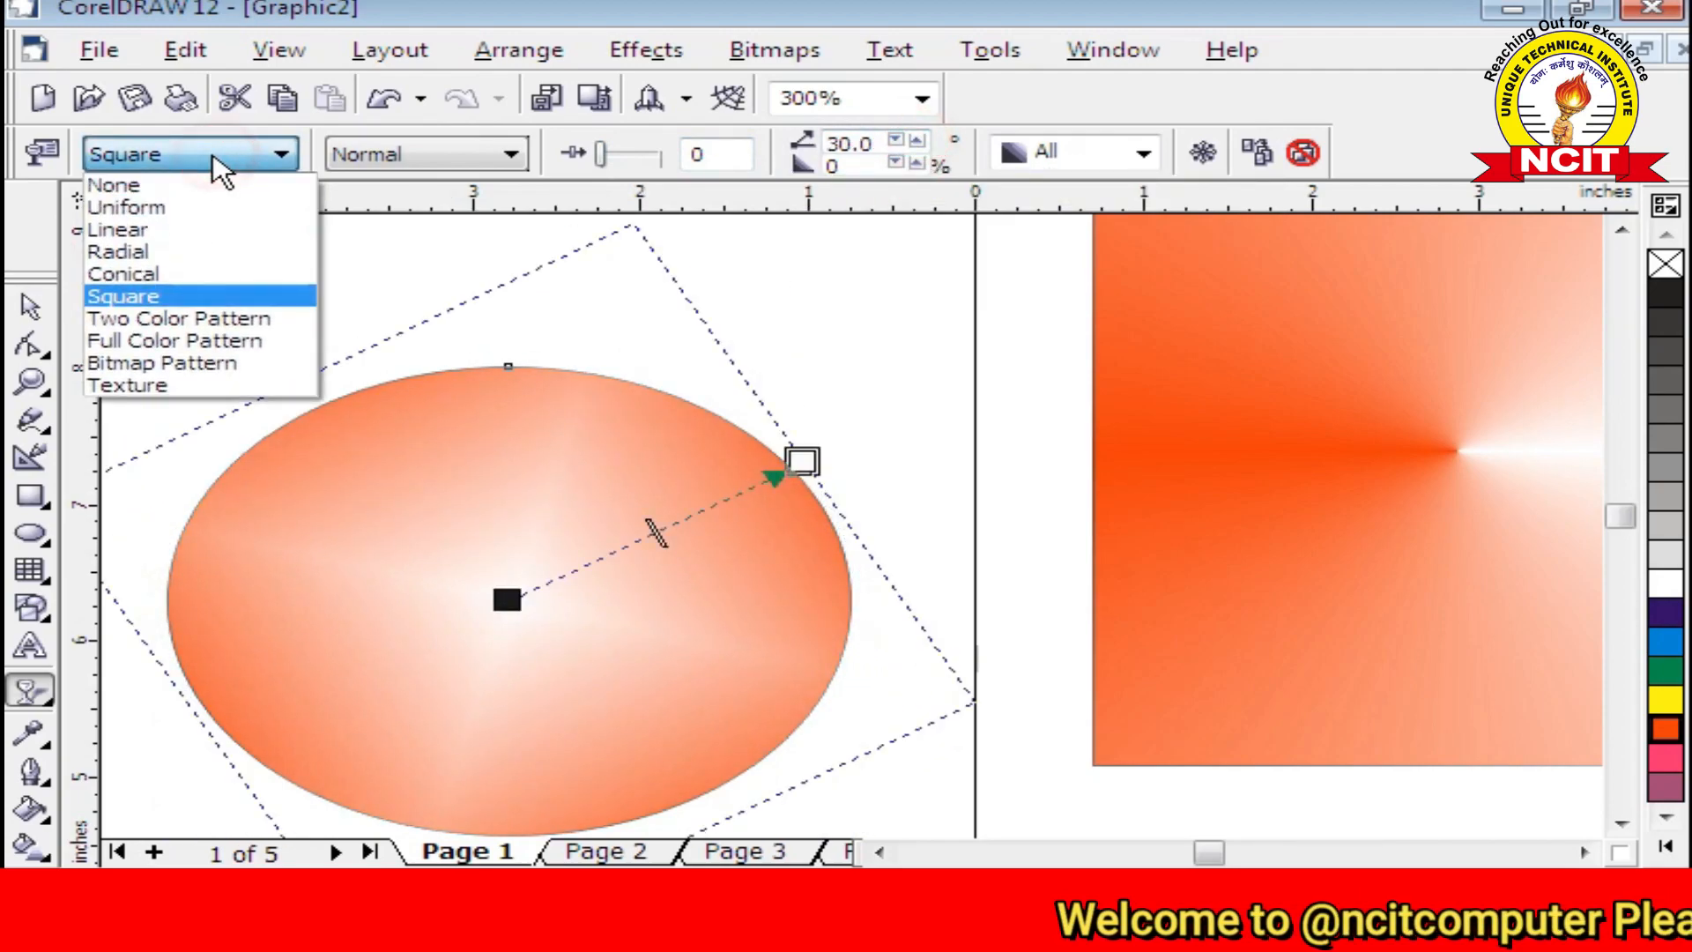
click(176, 321)
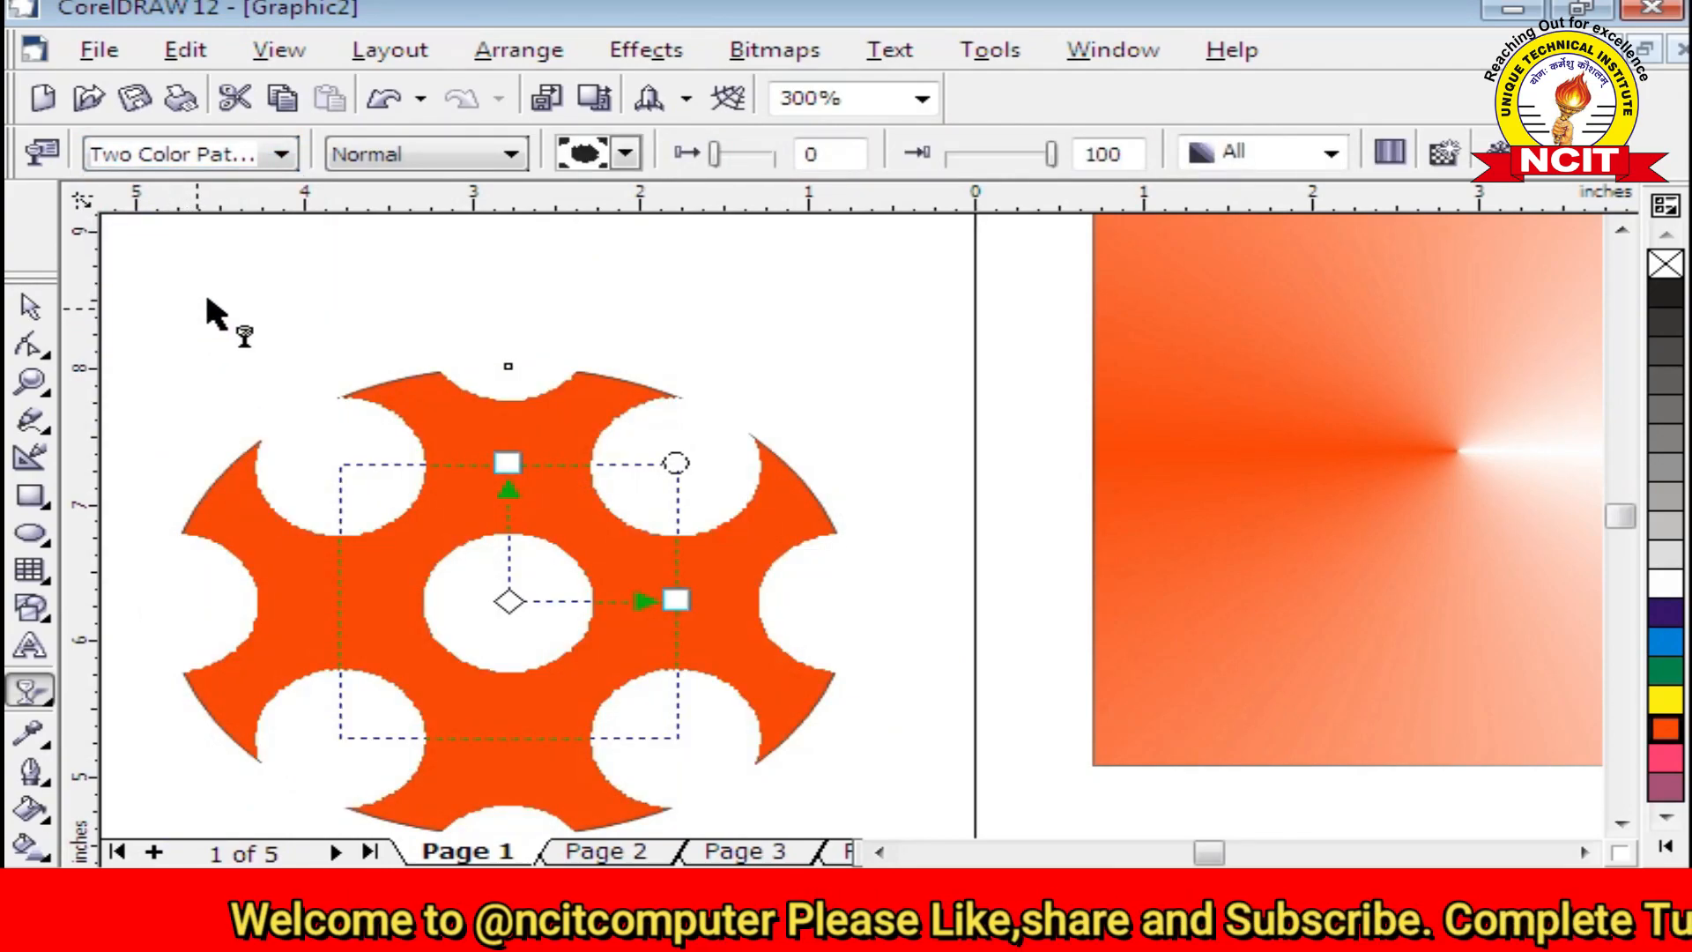
click(626, 154)
click(615, 316)
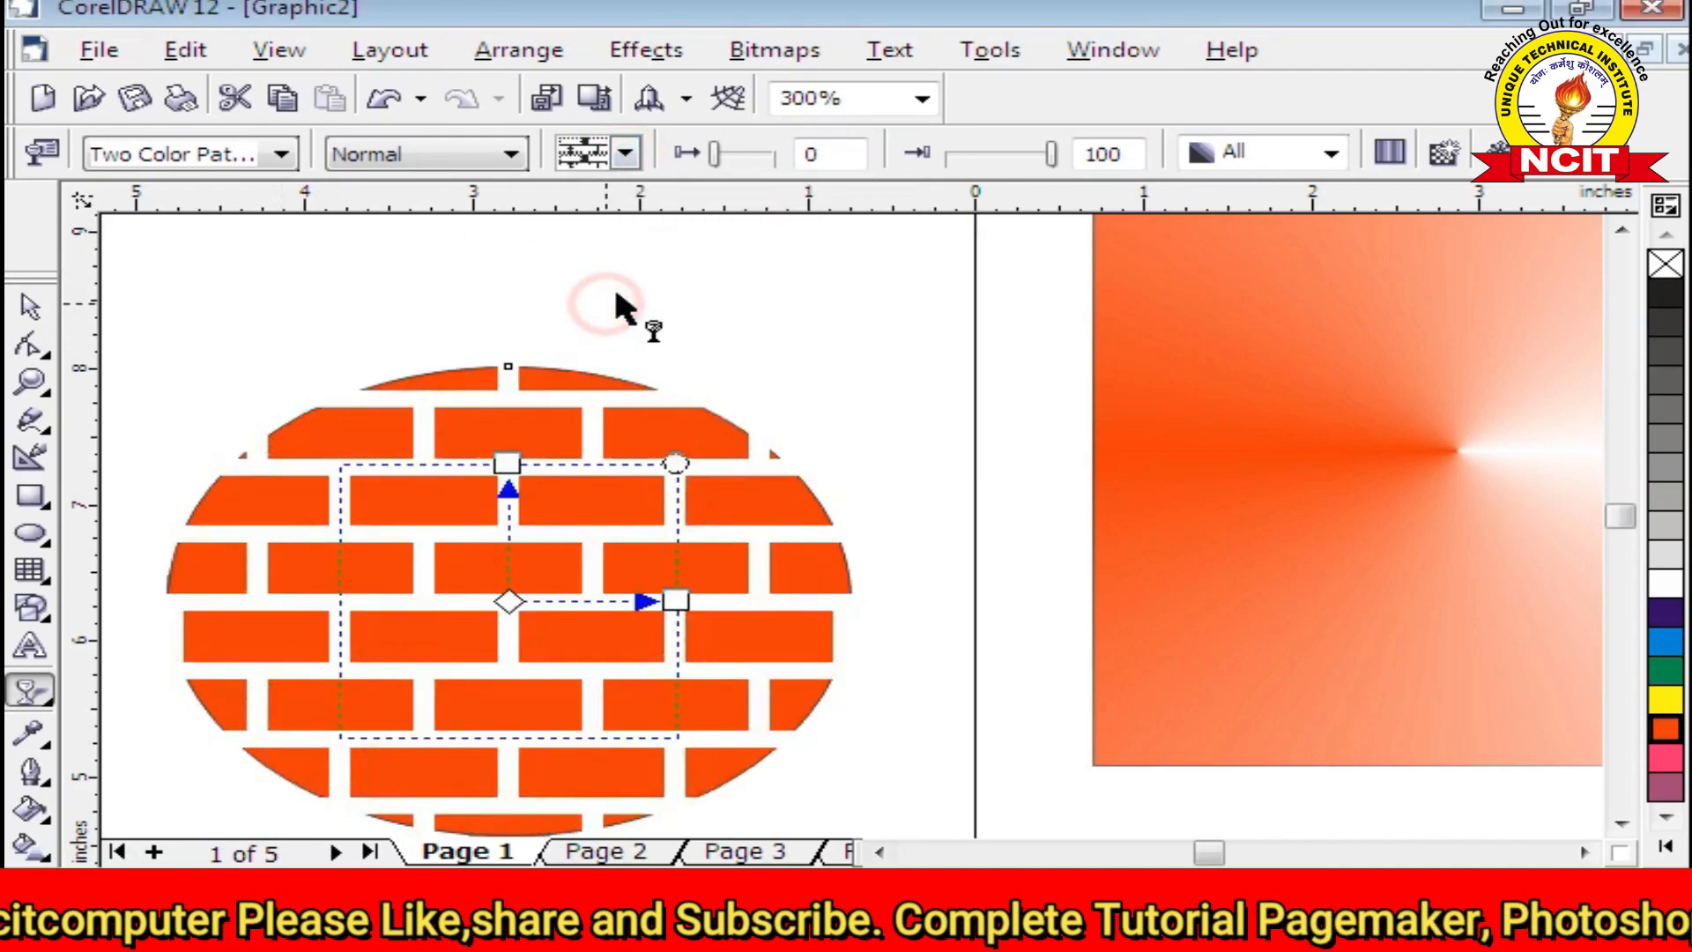
Try the vertical stripe pattern on the ellipse, followed by the pattern of alternating horizontal and vertical line groups
click(628, 152)
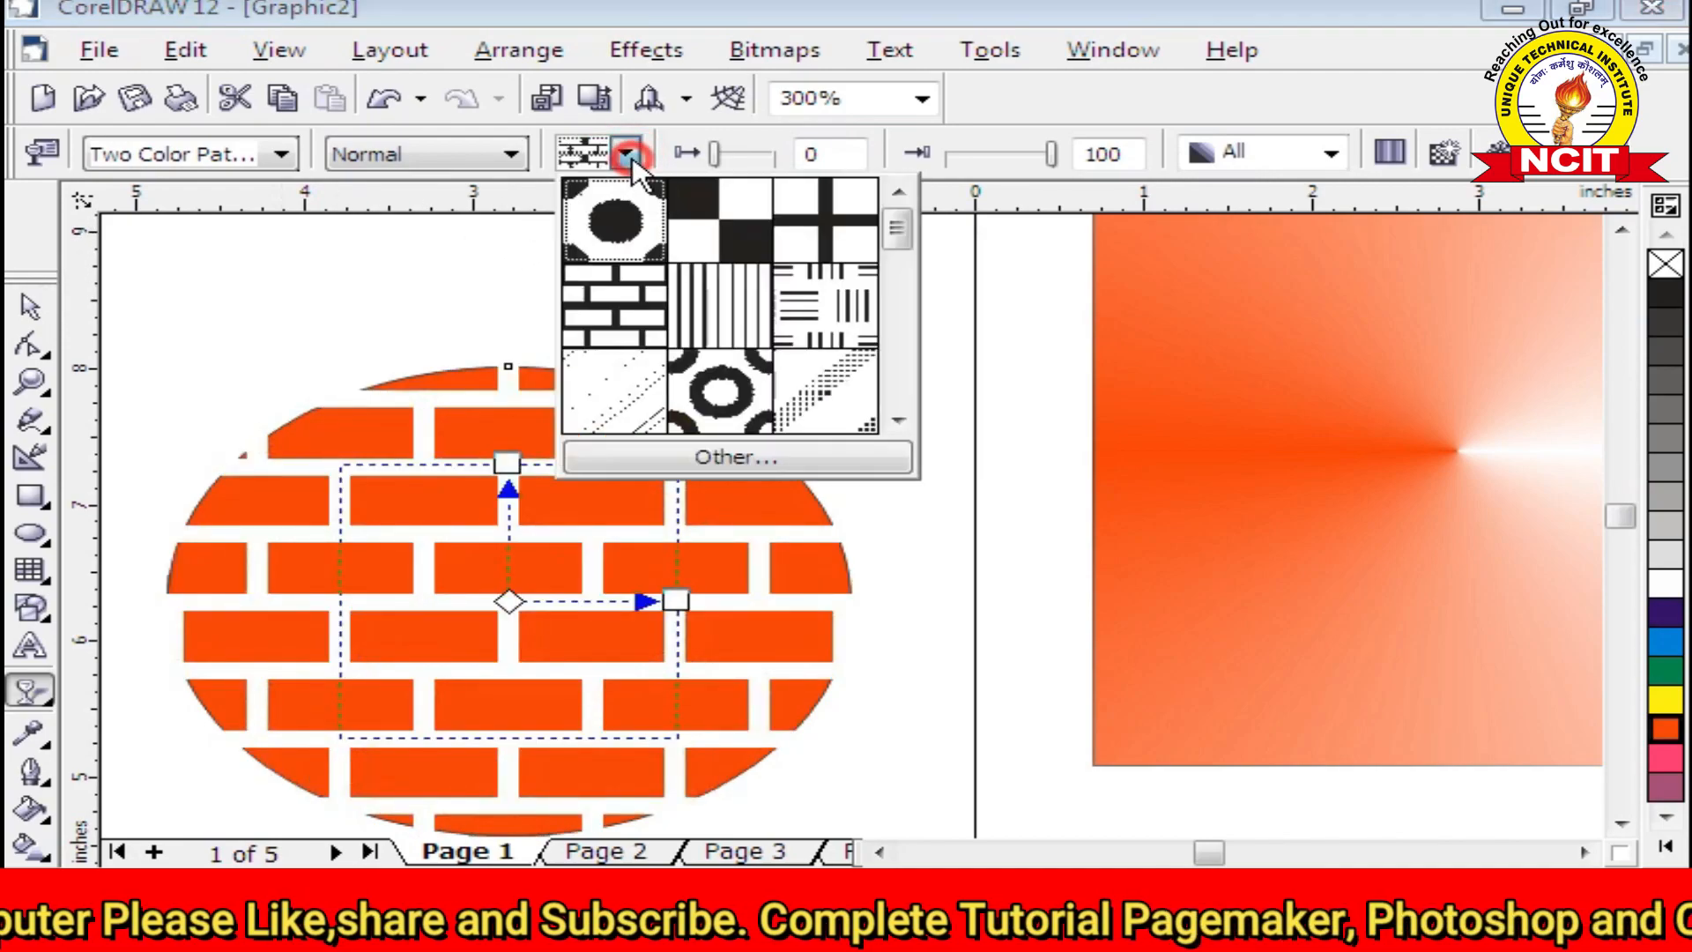
click(721, 309)
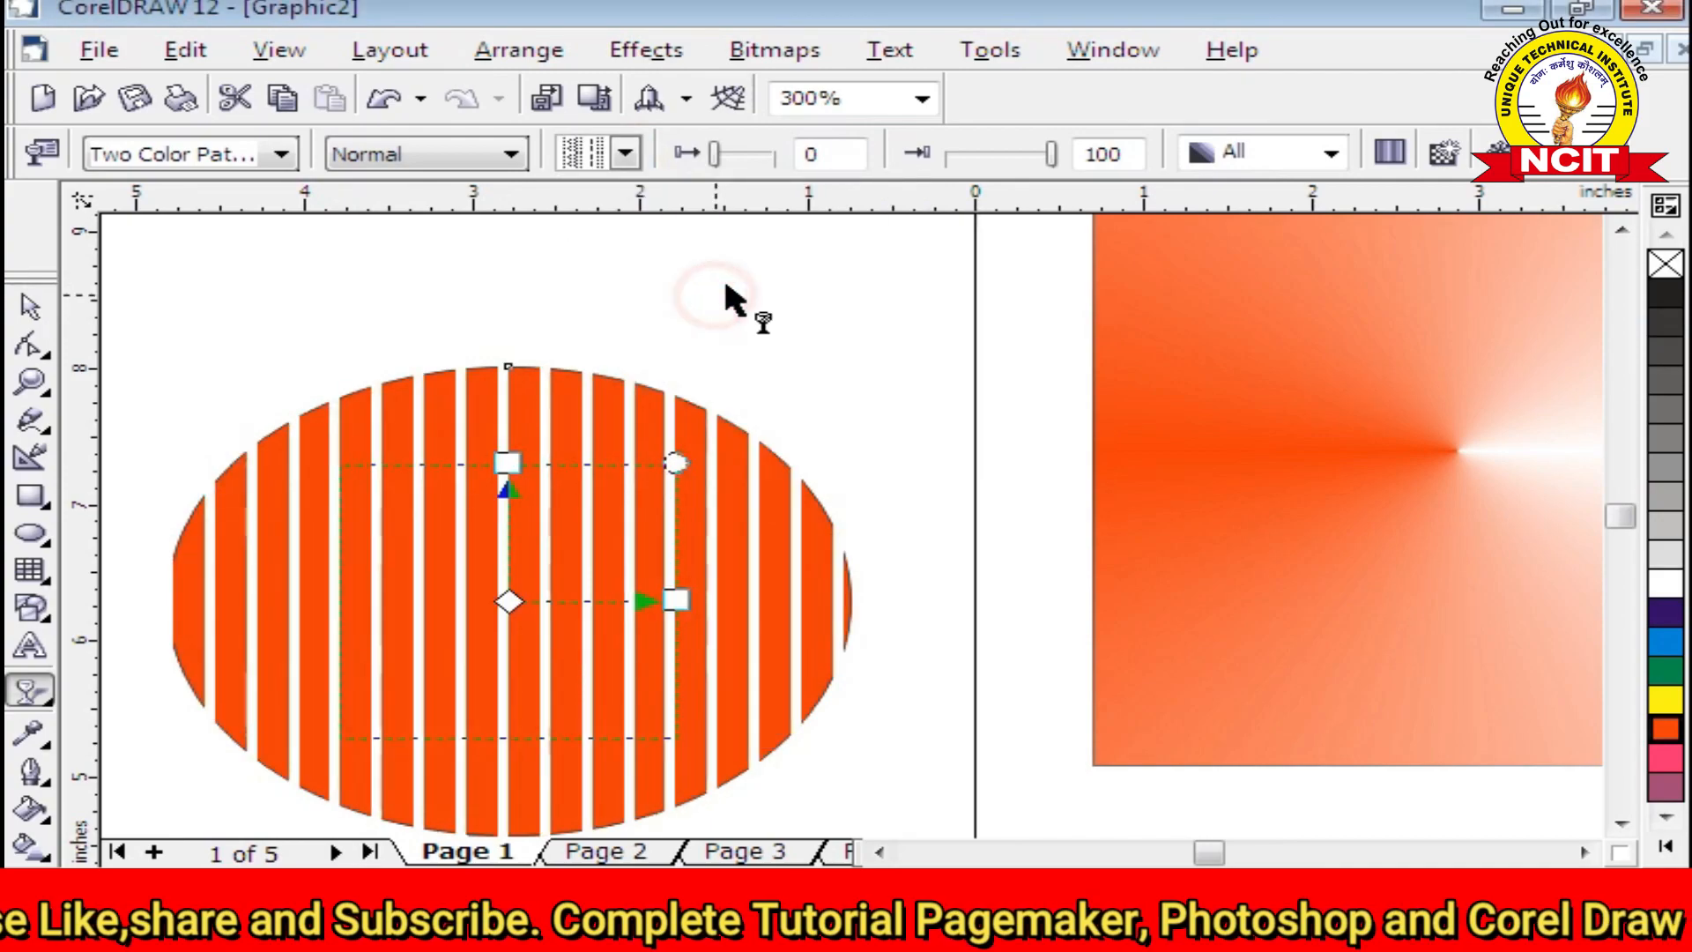
click(626, 155)
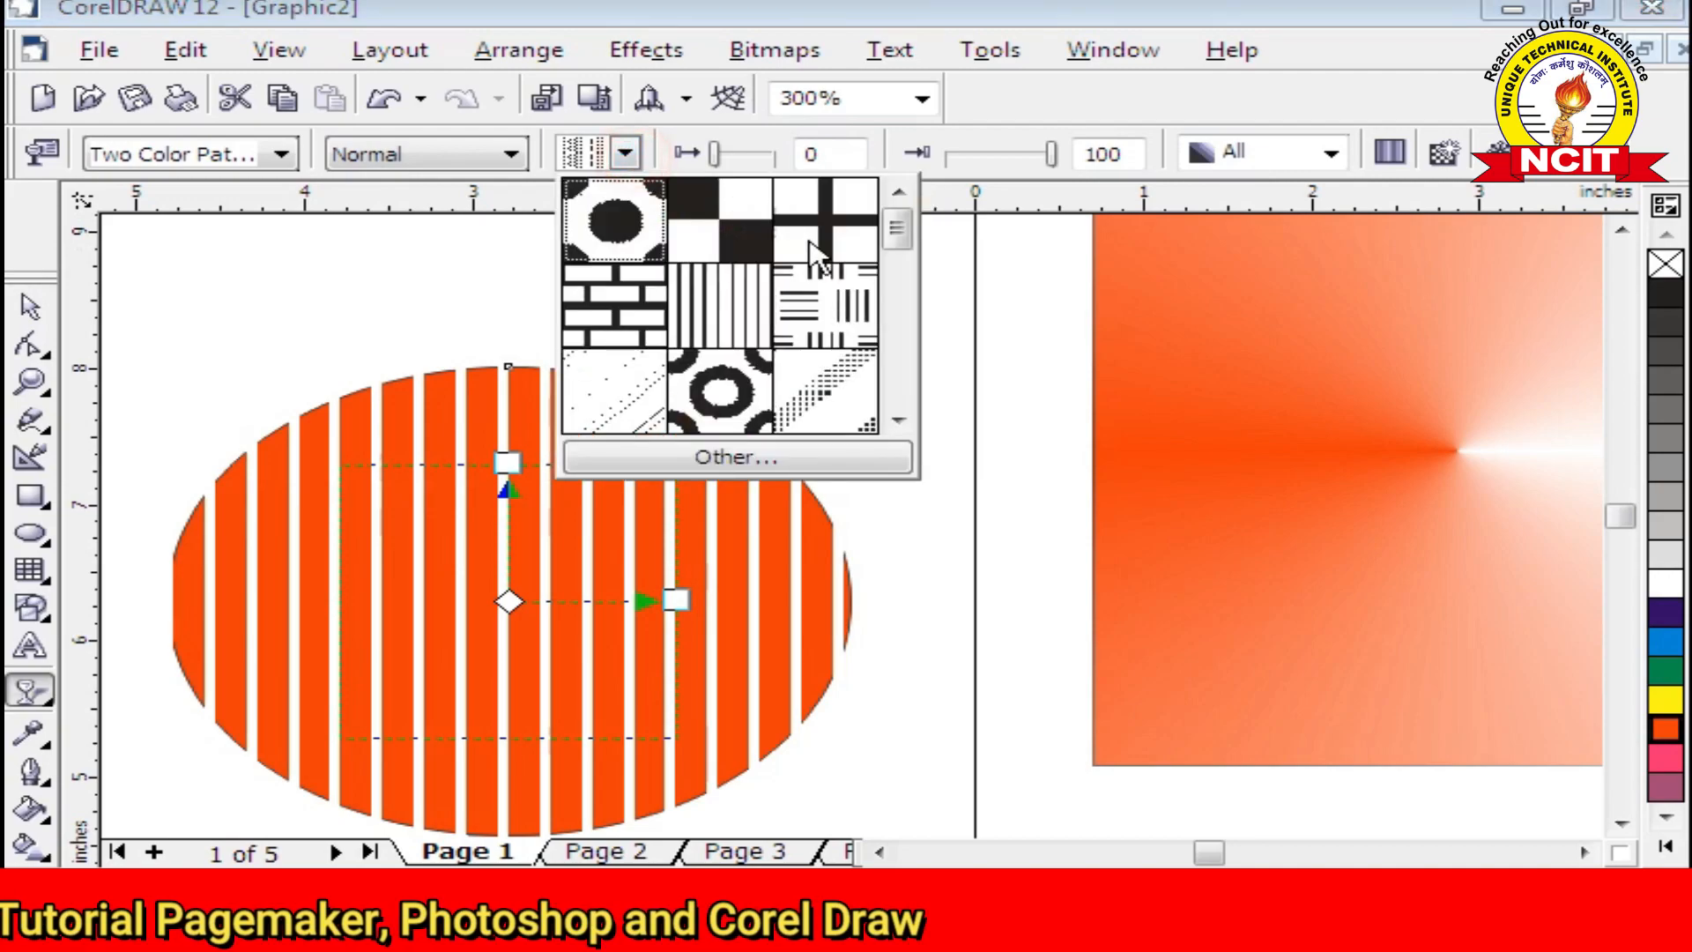
click(846, 308)
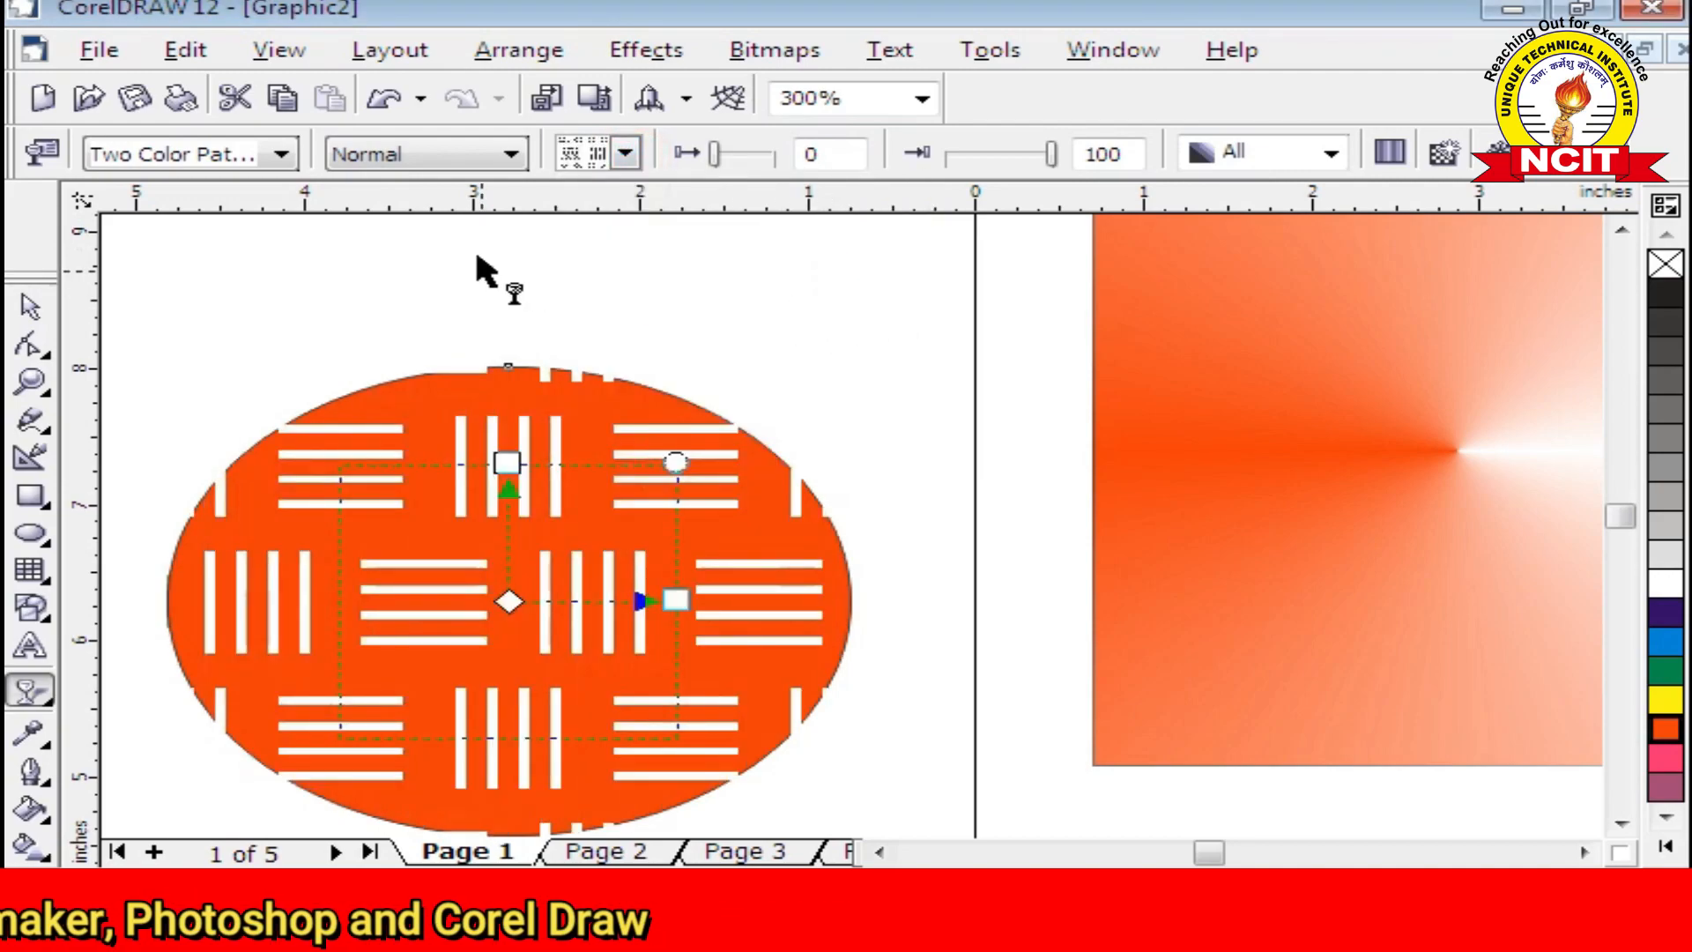
Try the Difference, If Lighter and Saturation merge modes on the ellipse's transparency
click(377, 153)
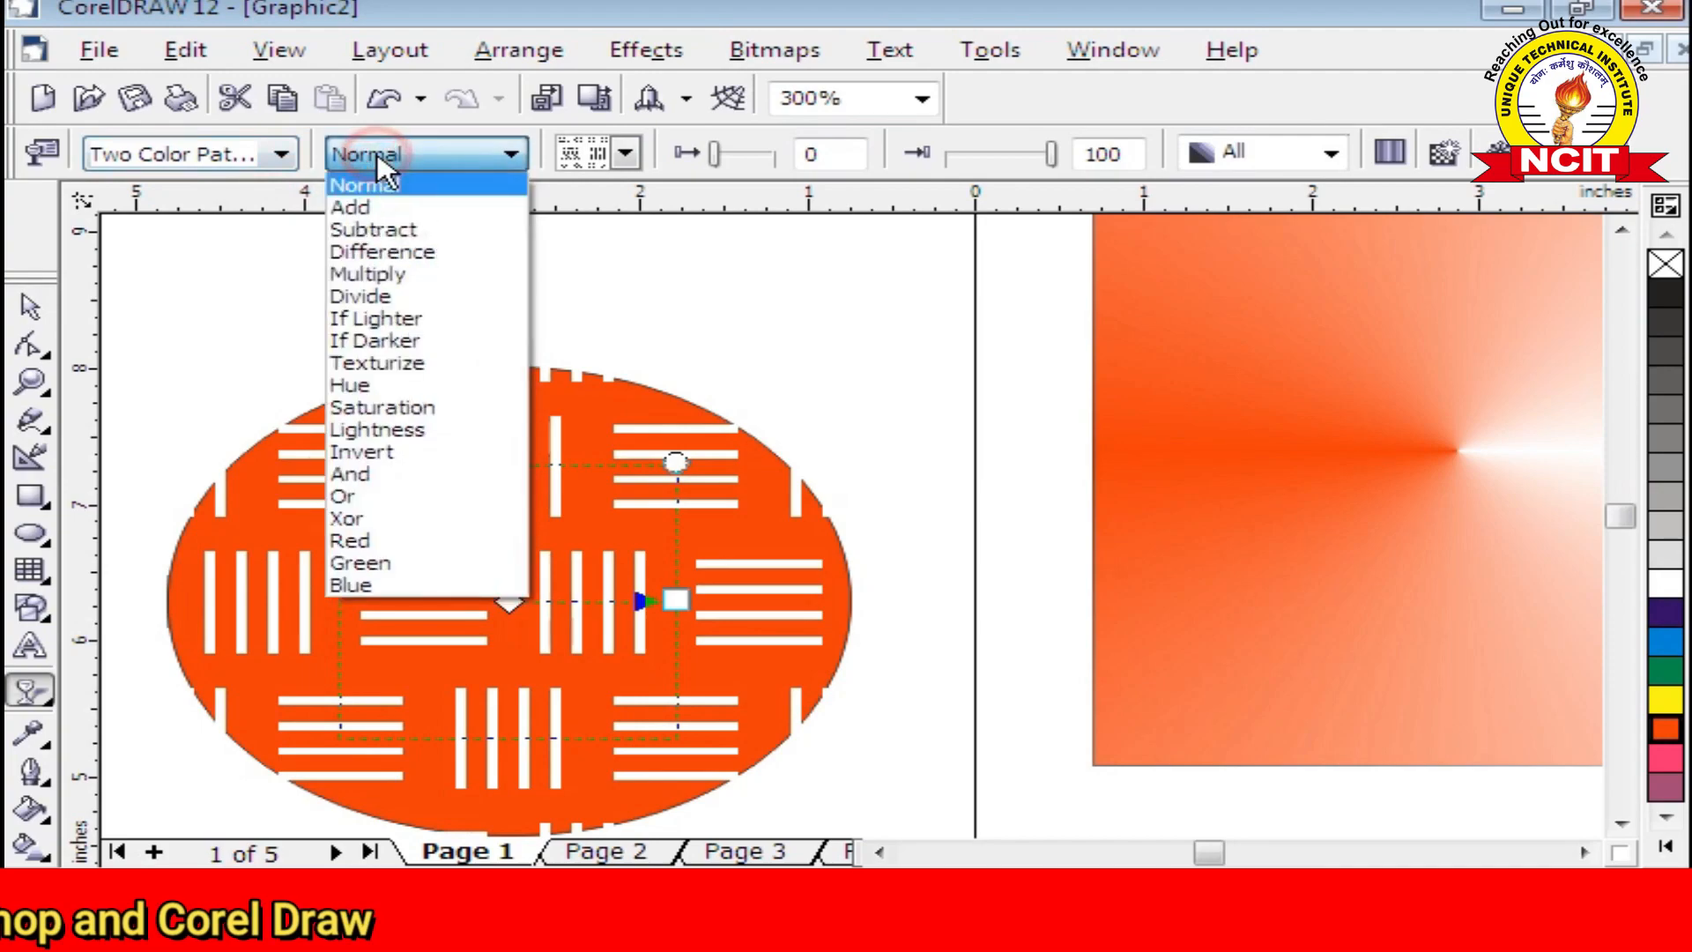
click(388, 252)
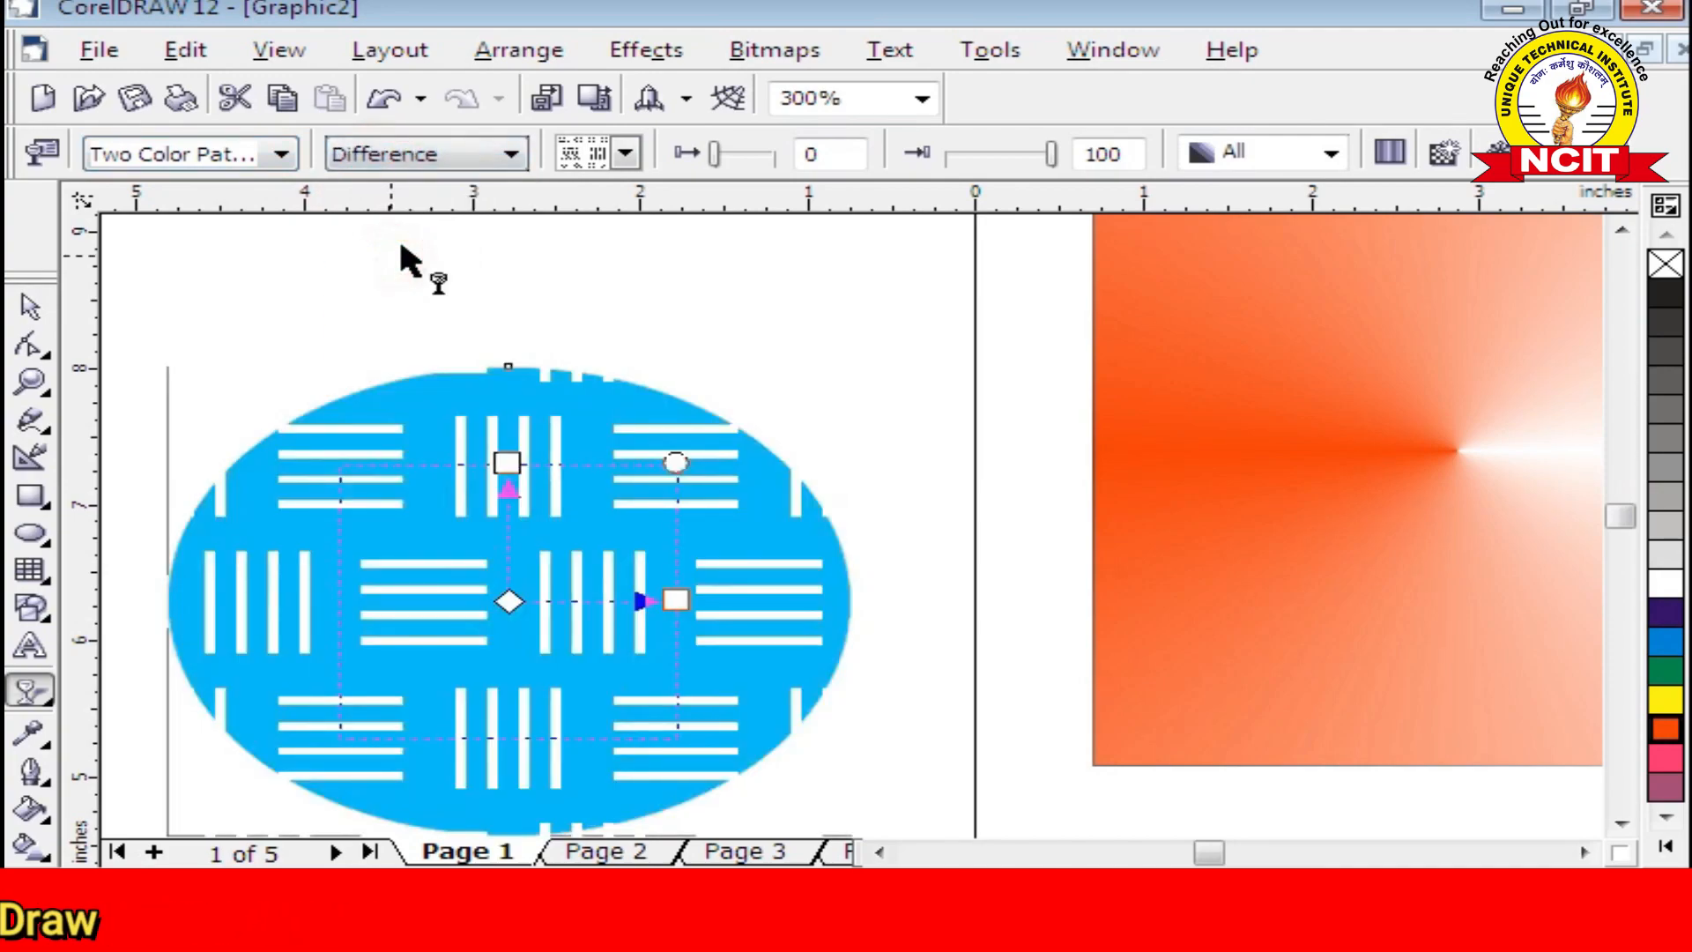
click(388, 163)
click(420, 323)
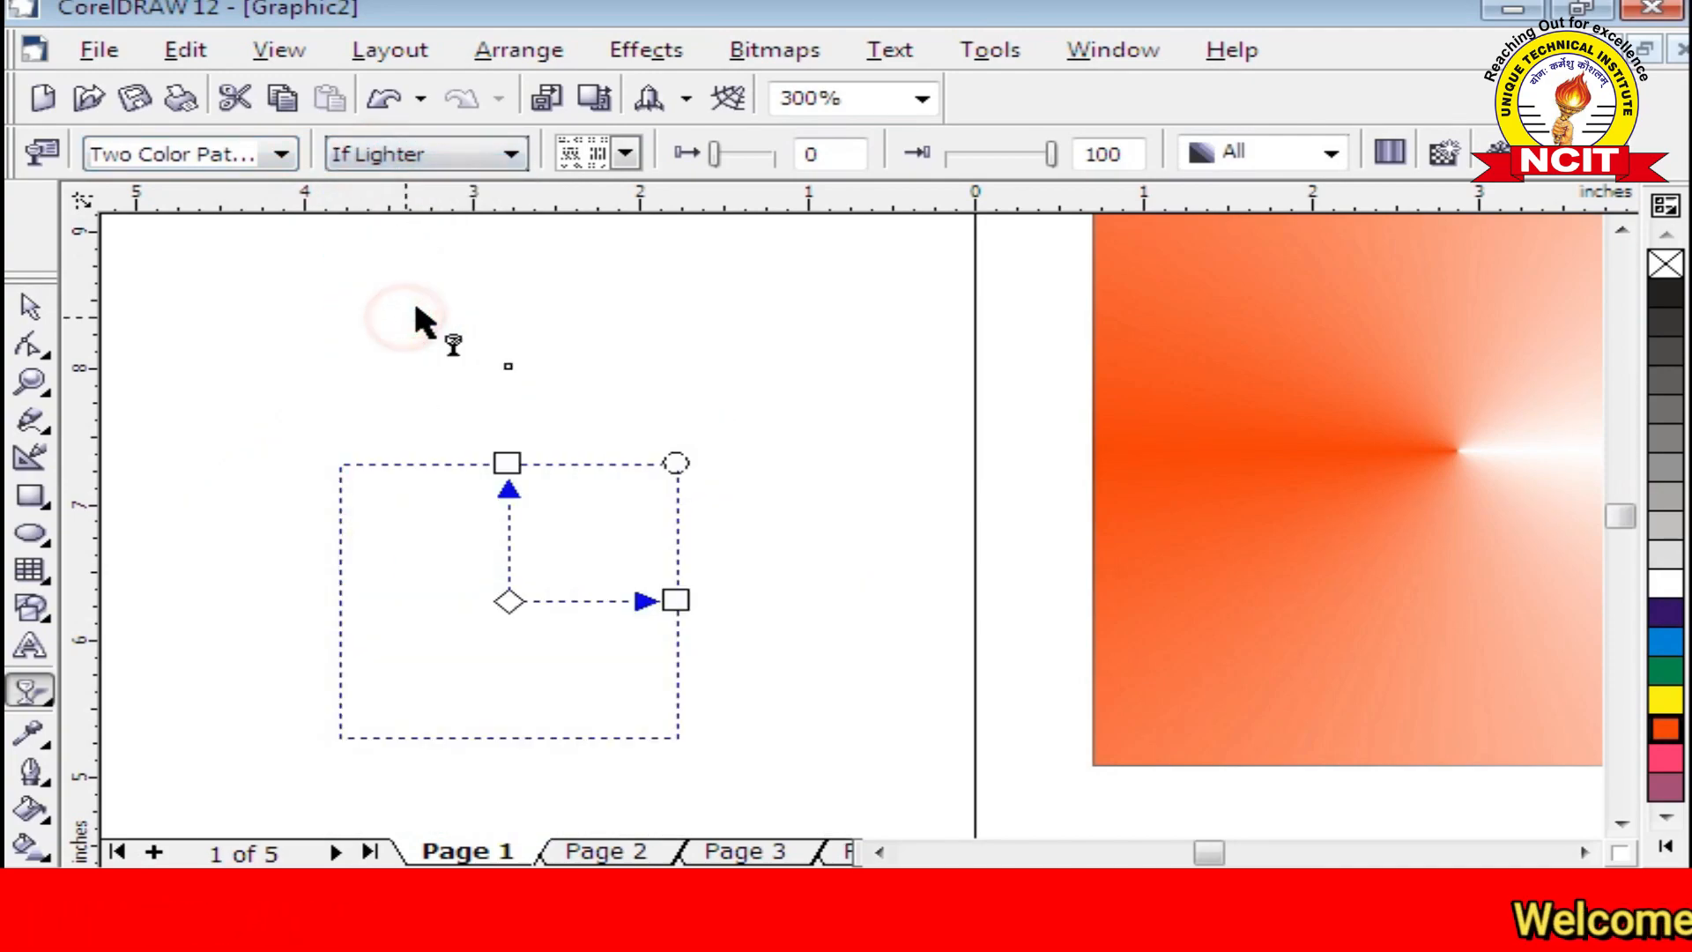
click(397, 153)
click(398, 404)
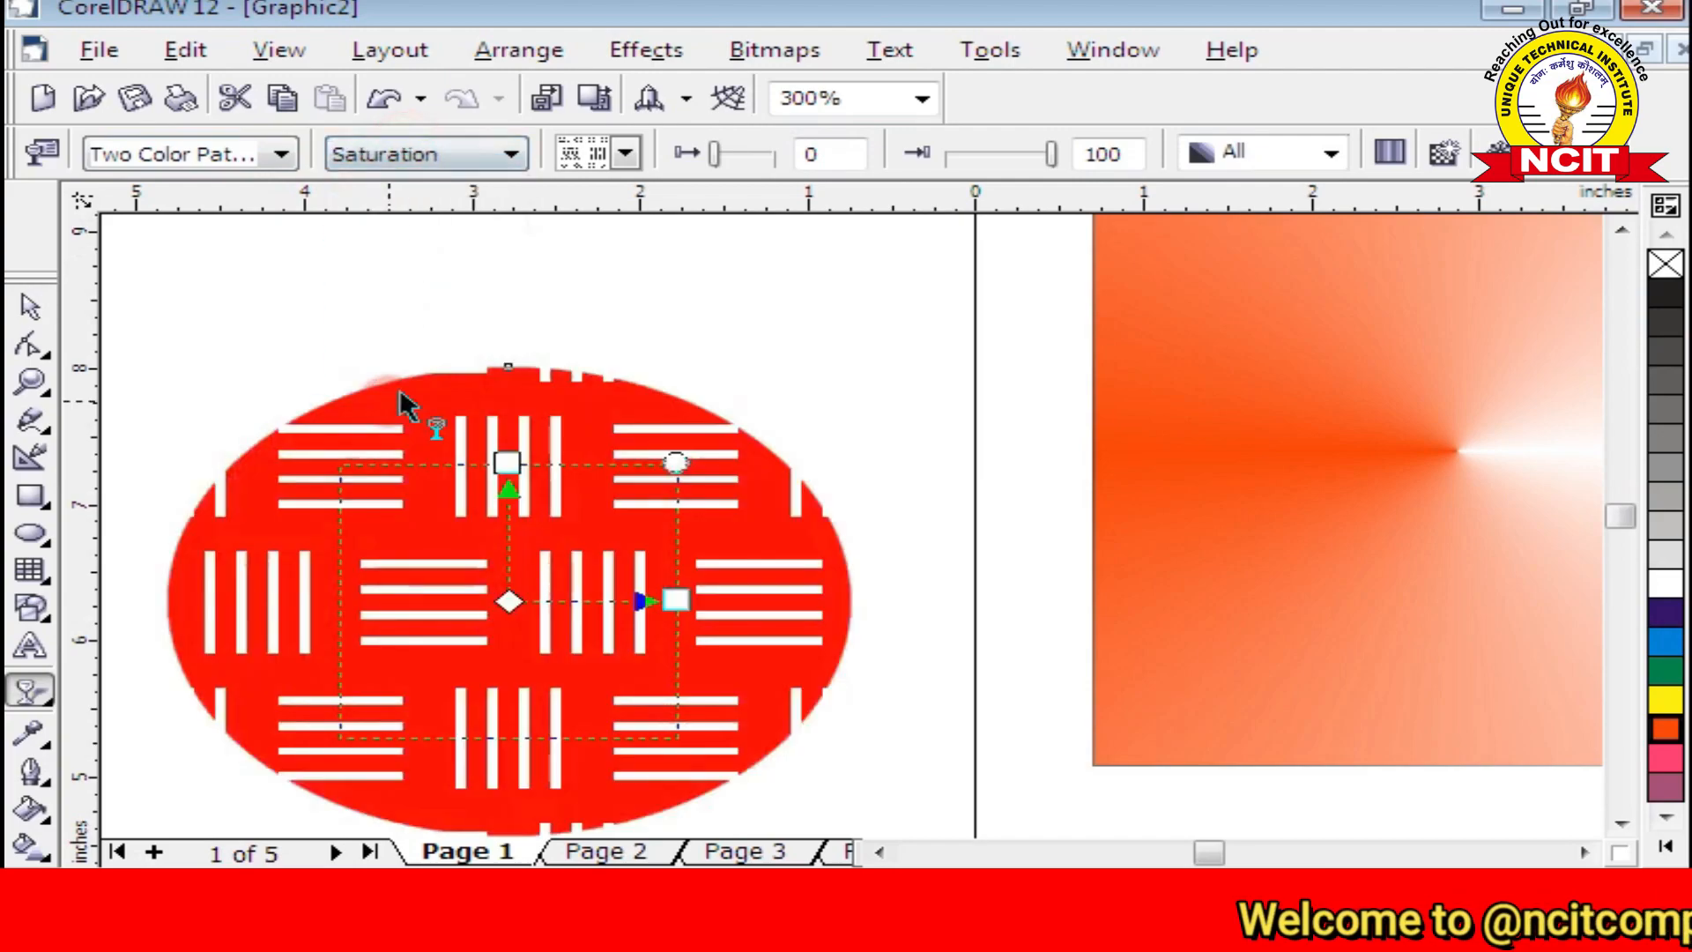
Change the ellipse's transparency type to Full Color Pattern and choose the brown rabbits pattern
click(279, 156)
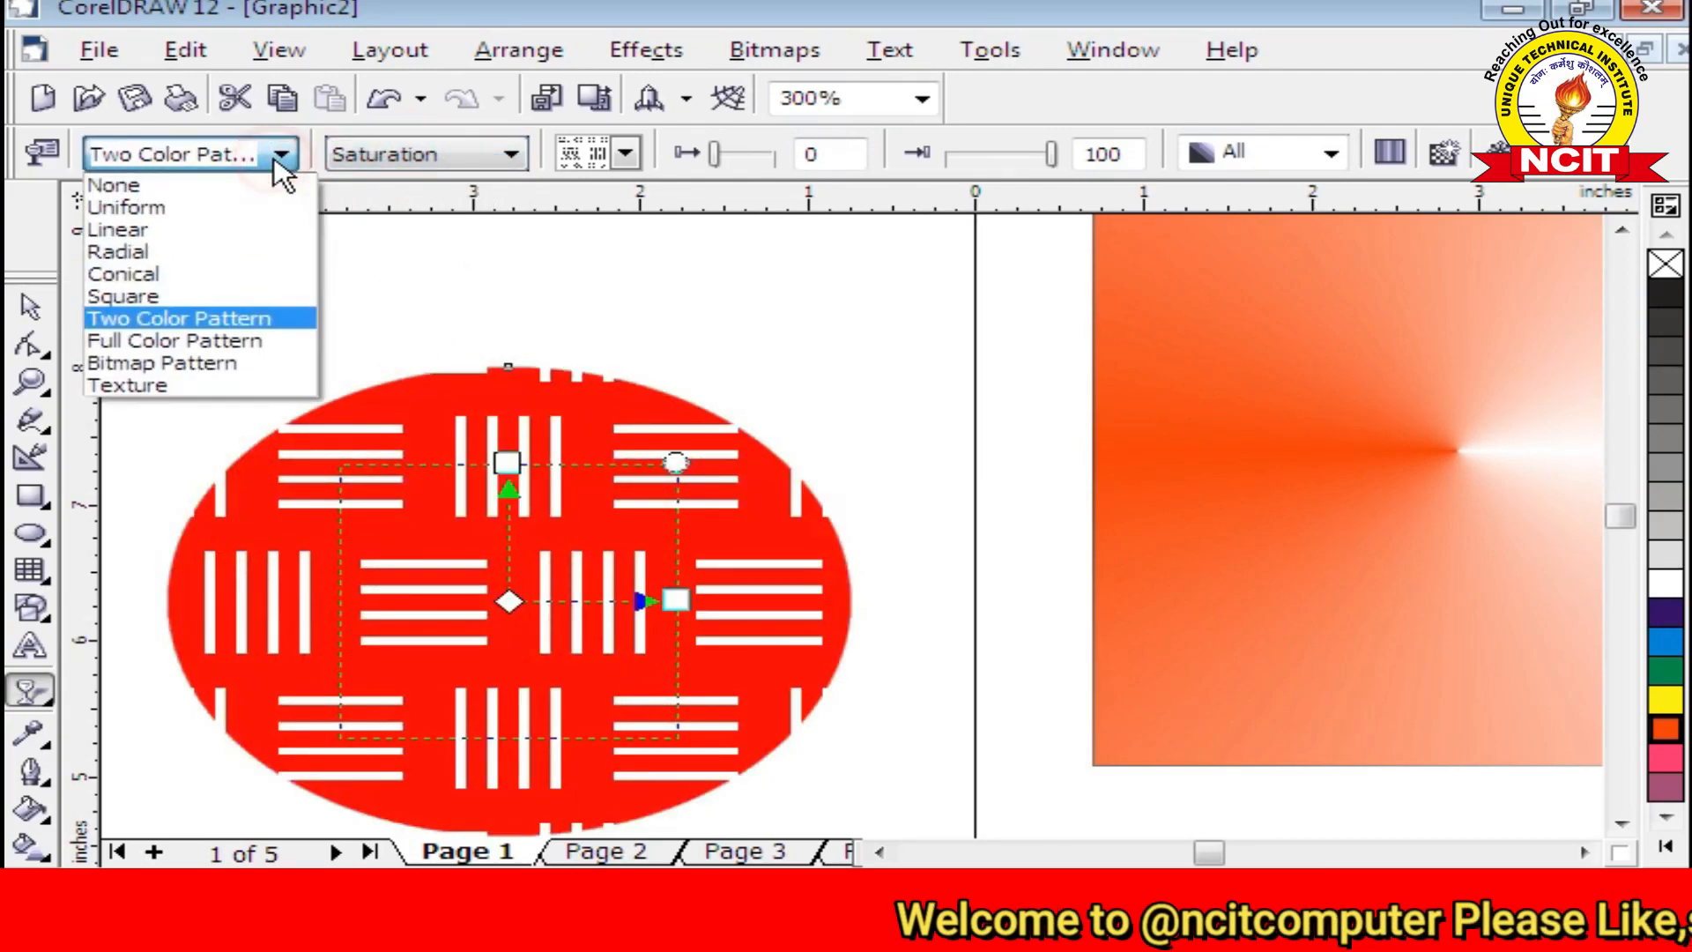
click(172, 343)
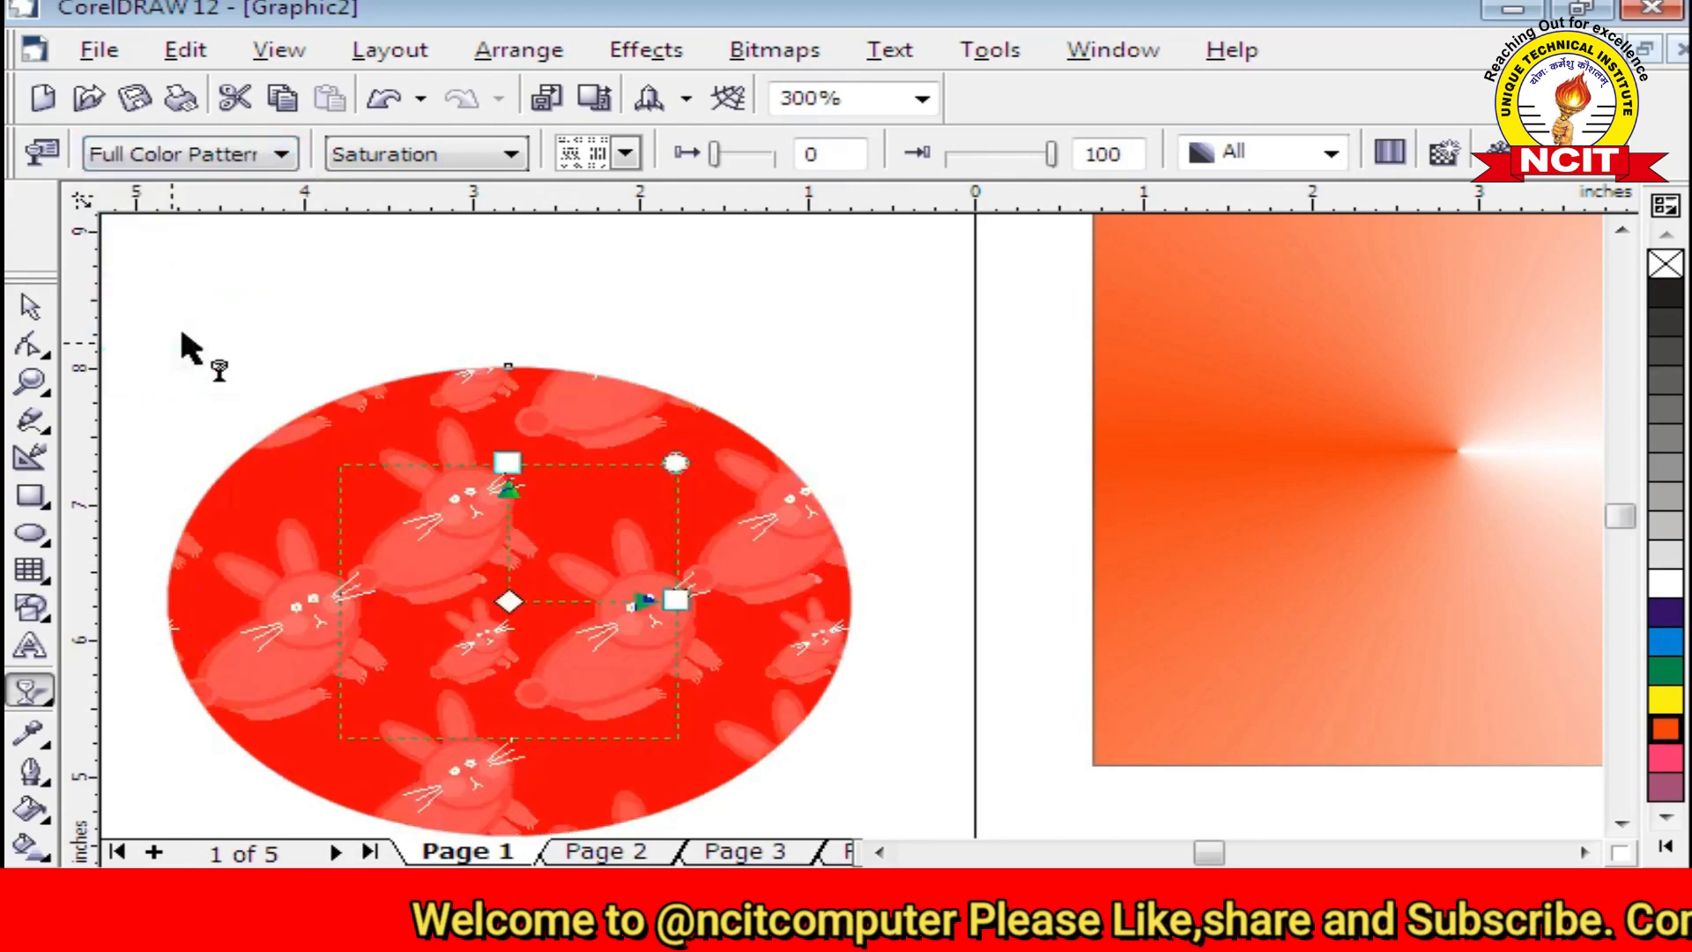
click(625, 154)
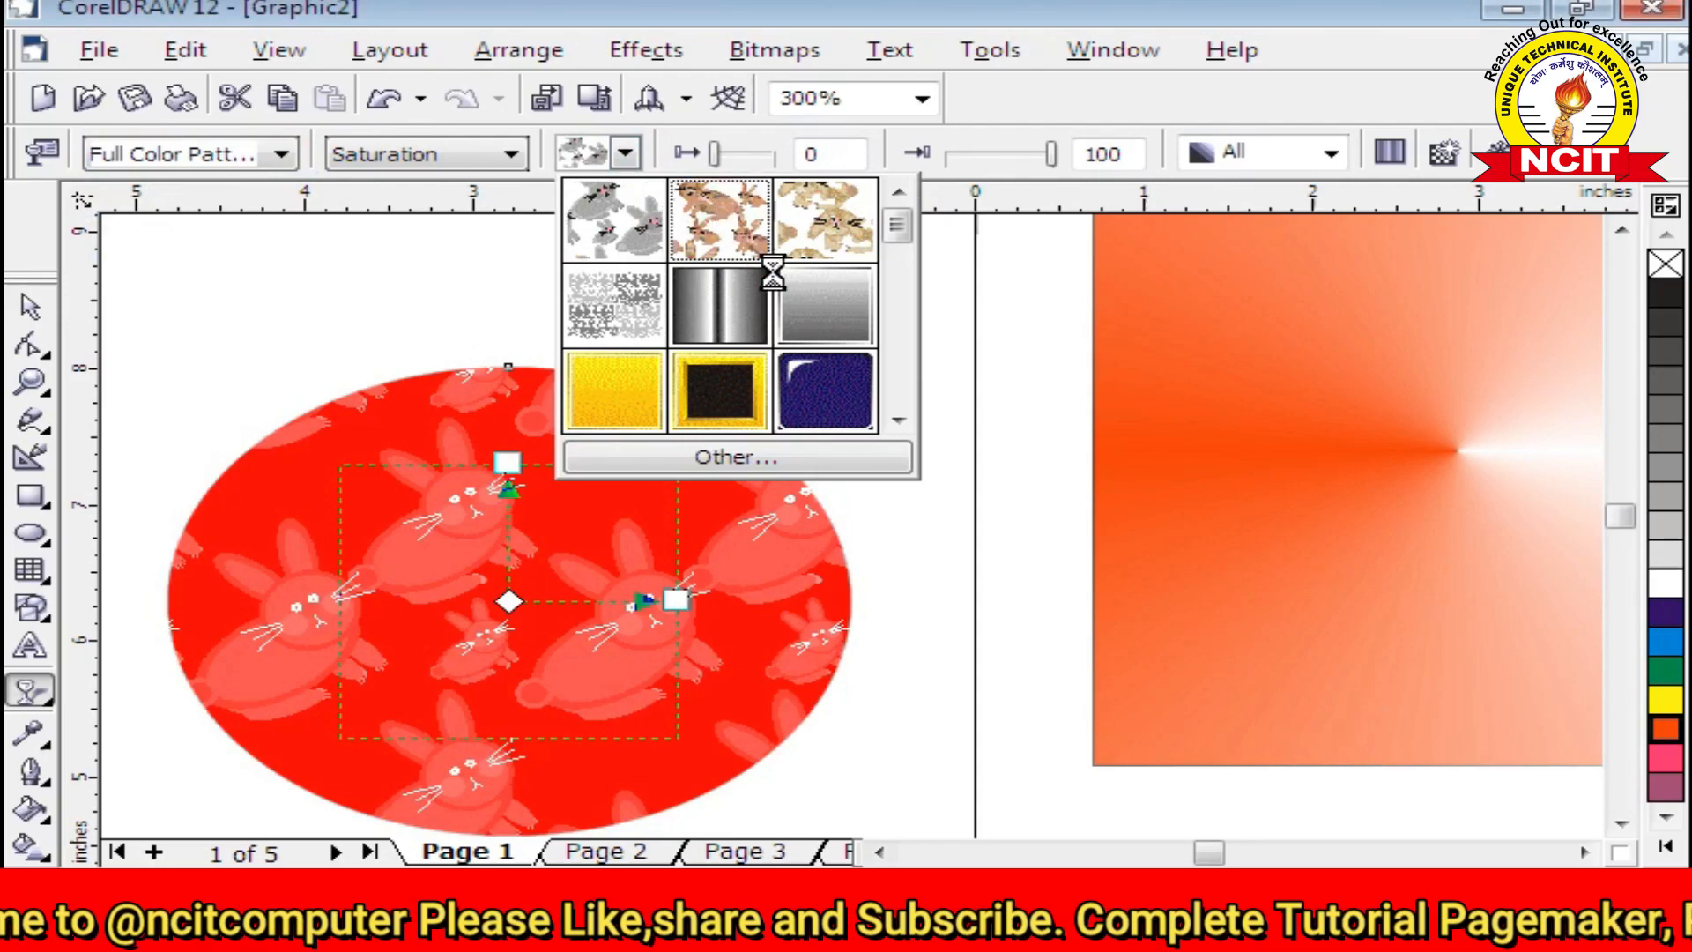
click(745, 231)
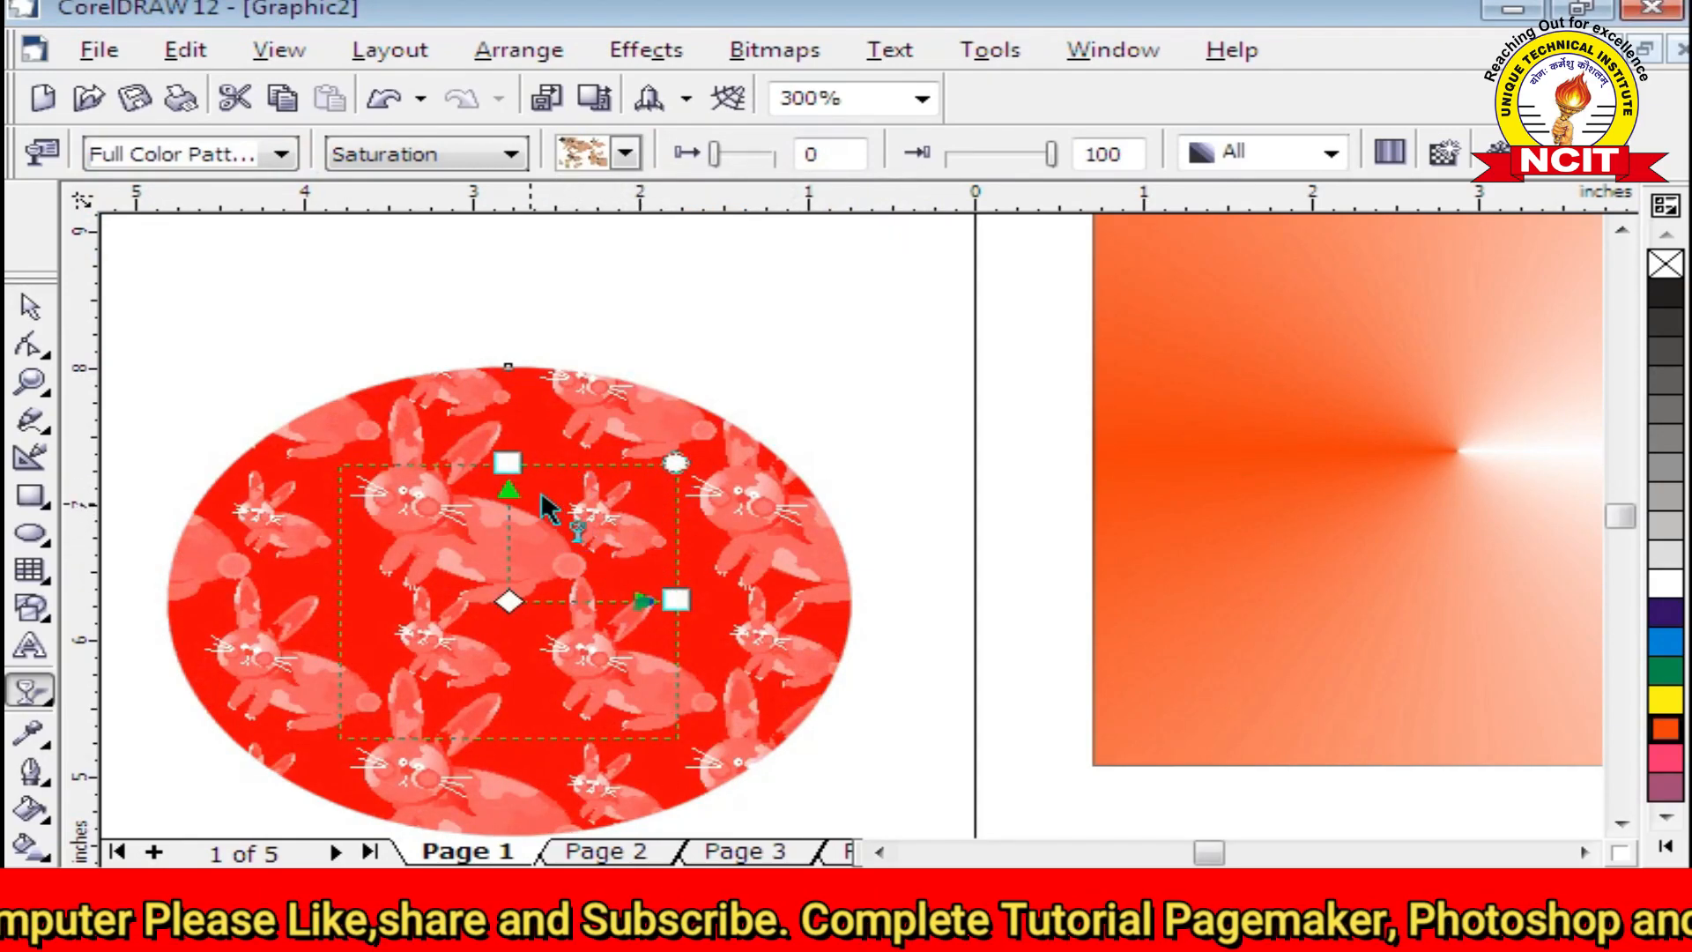
Set the transparency's merge mode to Normal and replace the ellipse's pattern with the yellow bevelled tile
click(461, 153)
click(397, 185)
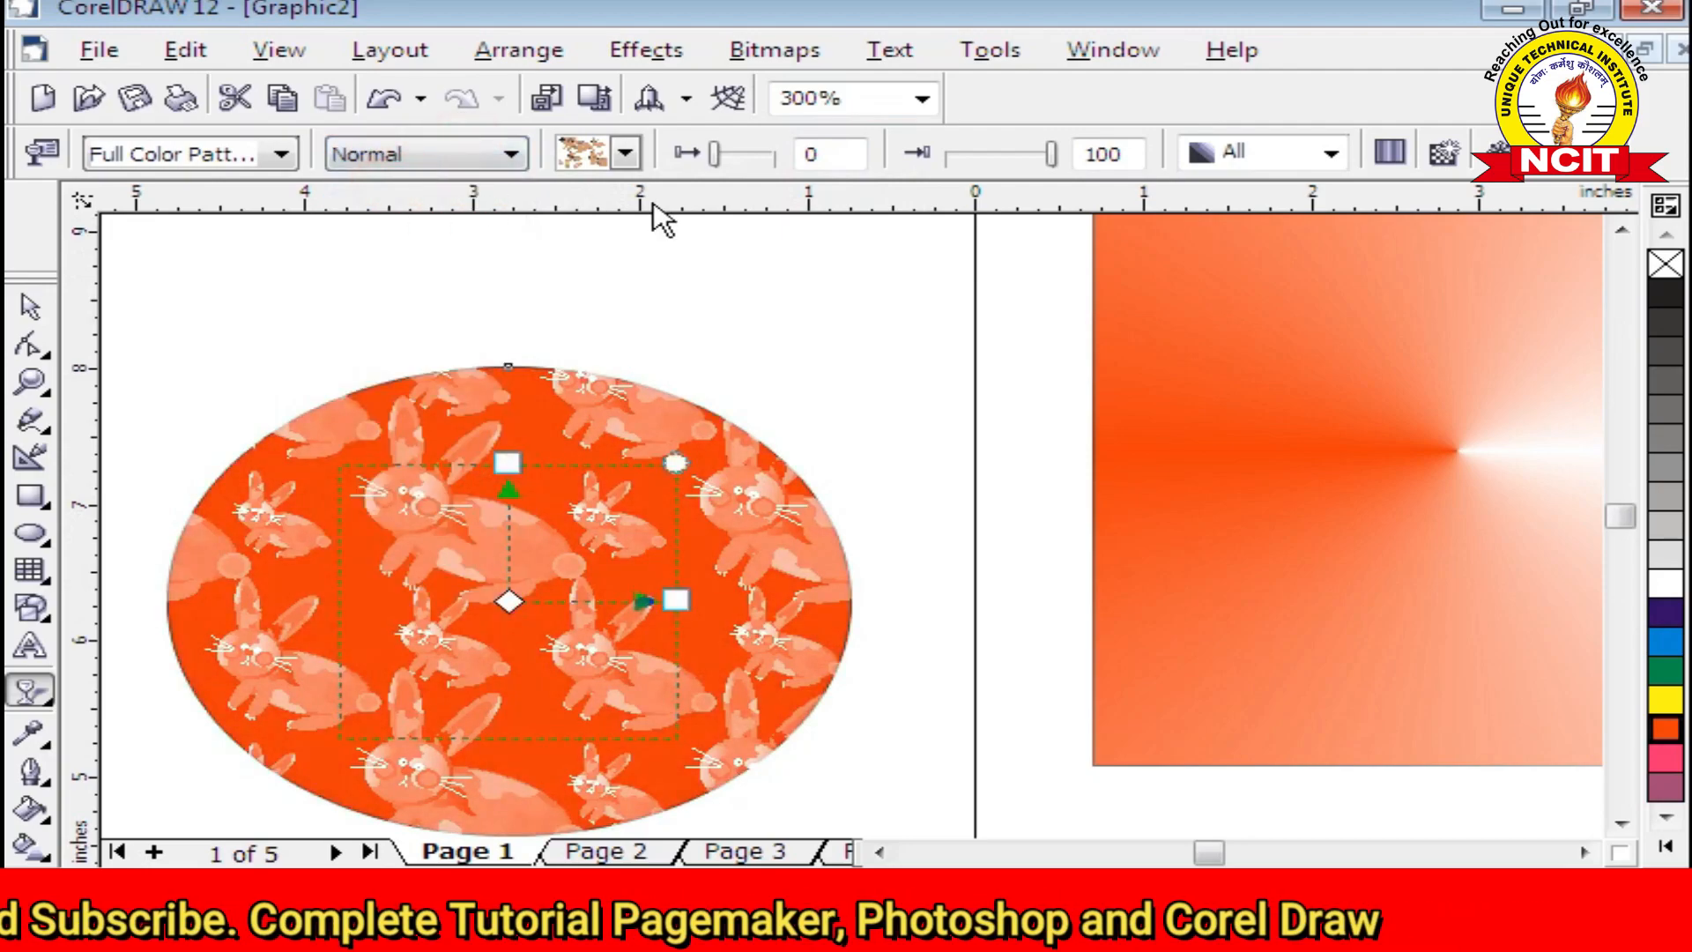
click(625, 170)
click(623, 389)
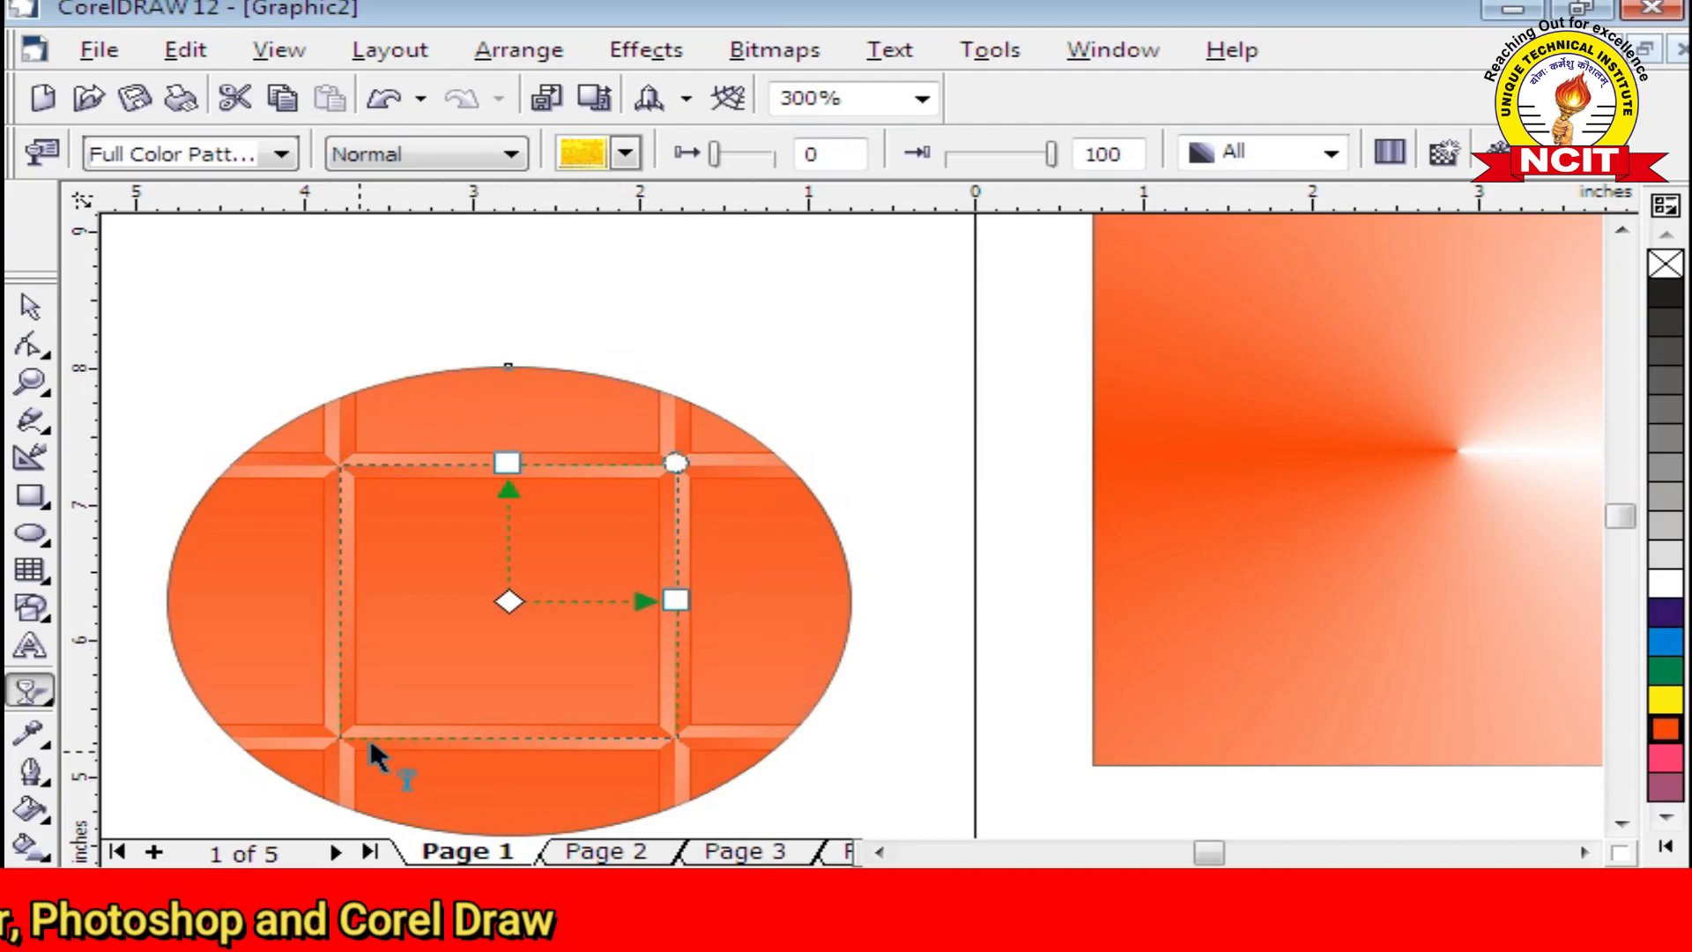
Try the Bitmap Pattern transparency type on the ellipse, followed by the Texture type
click(279, 156)
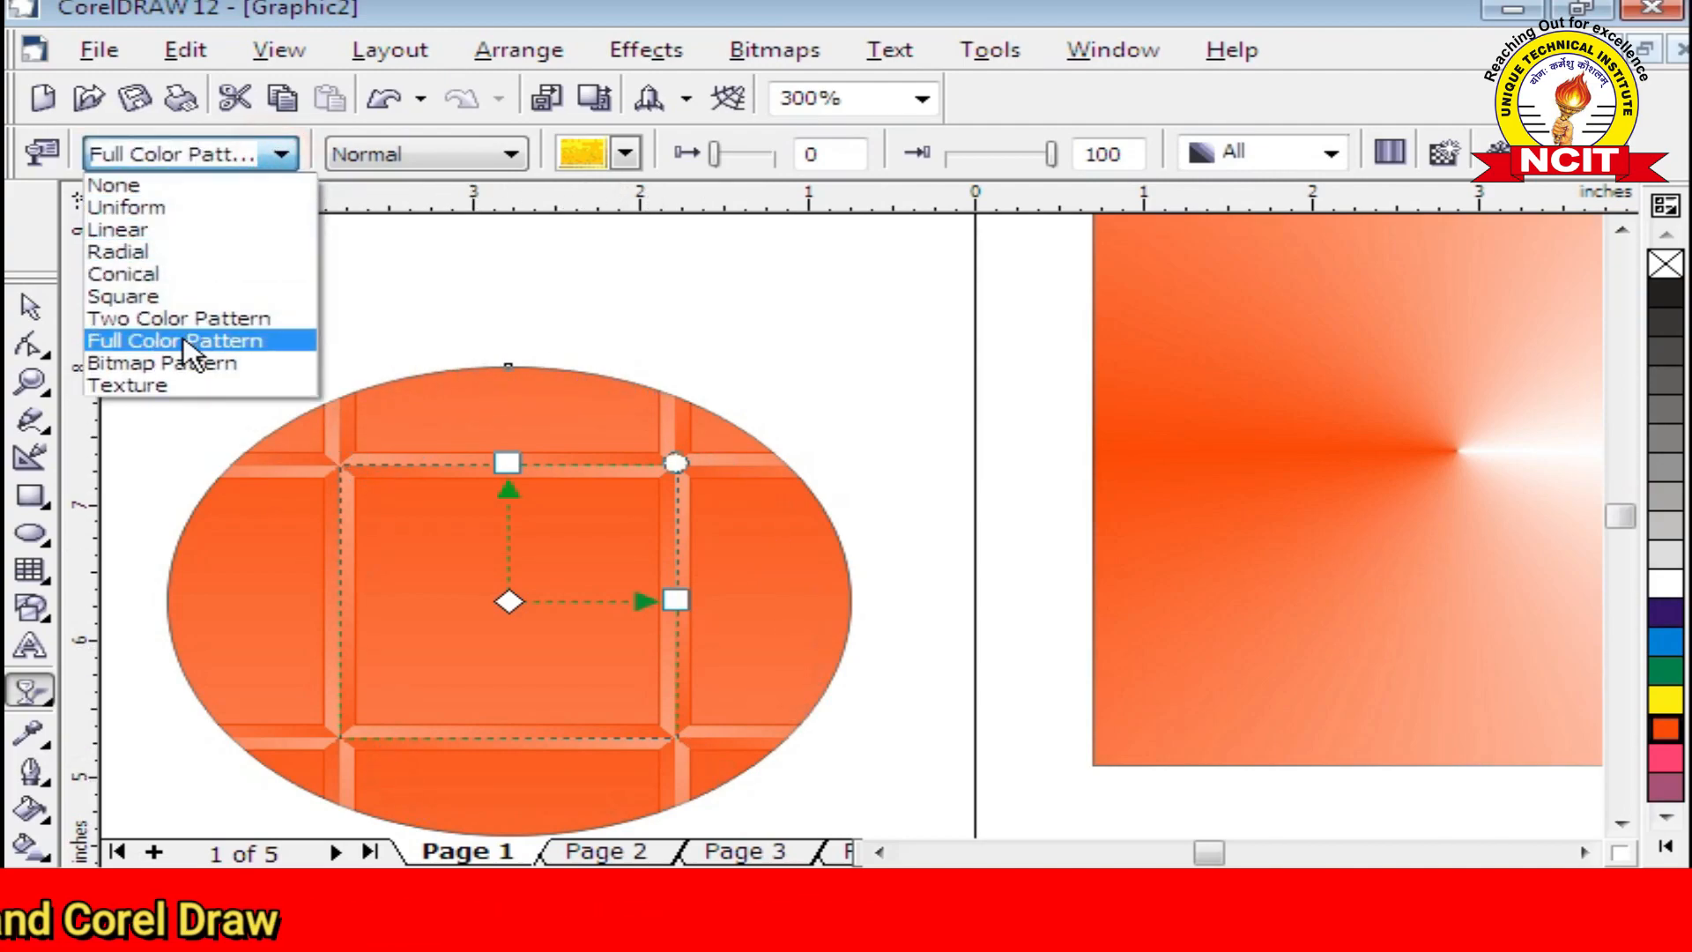
click(180, 363)
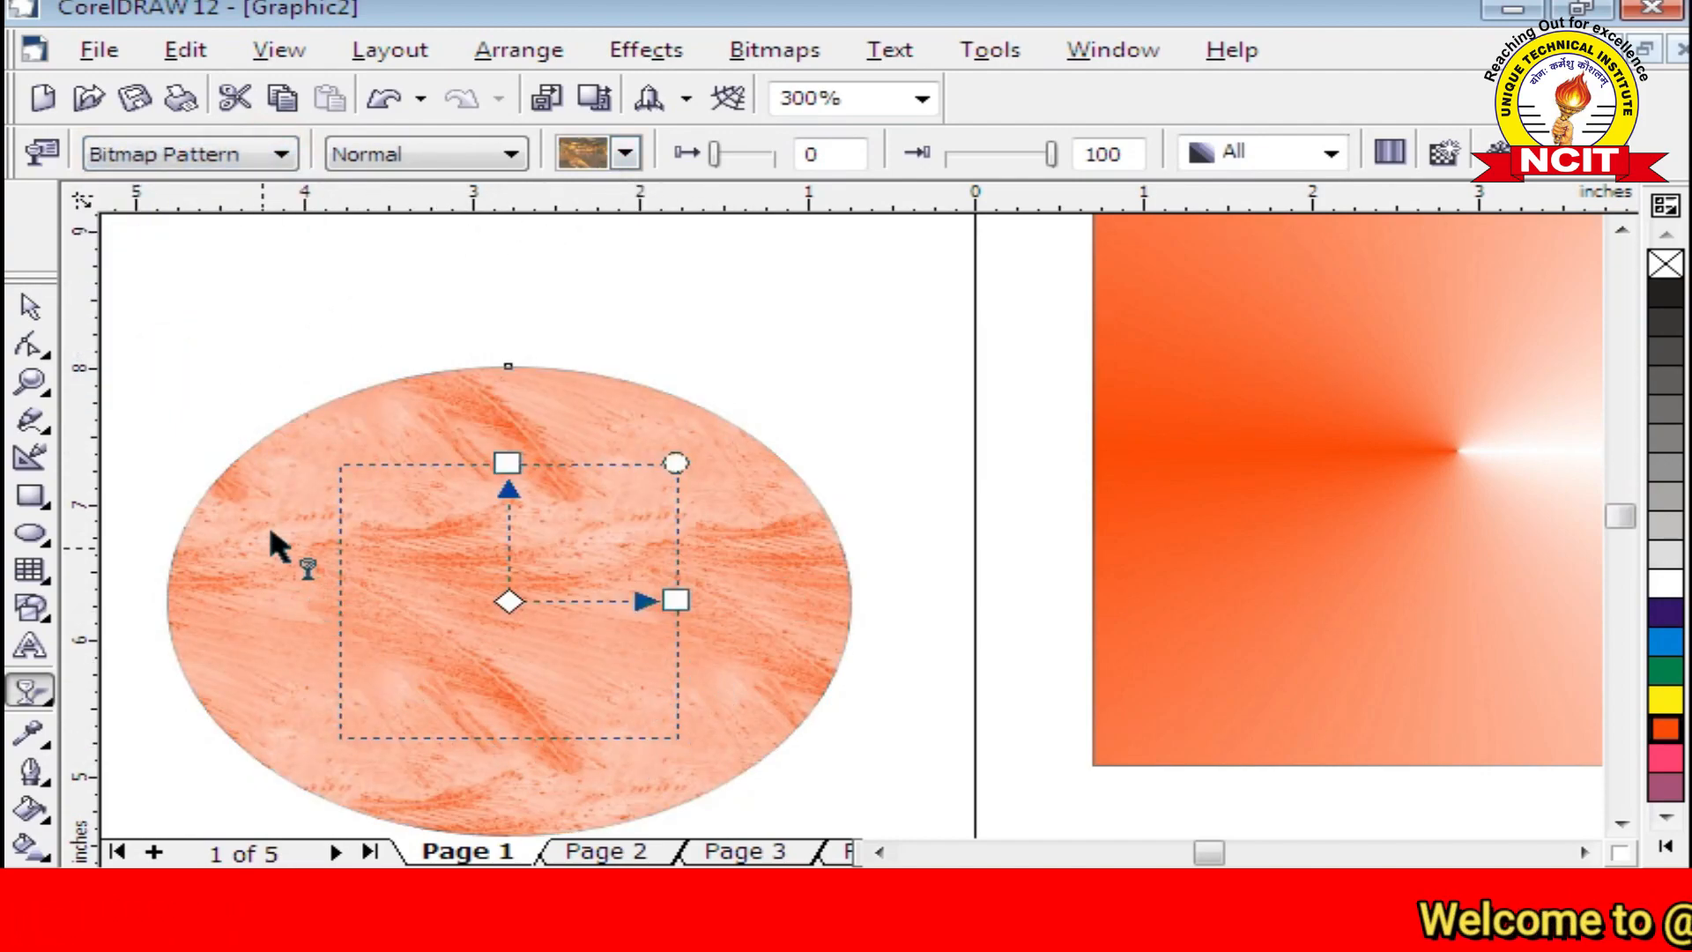
click(279, 155)
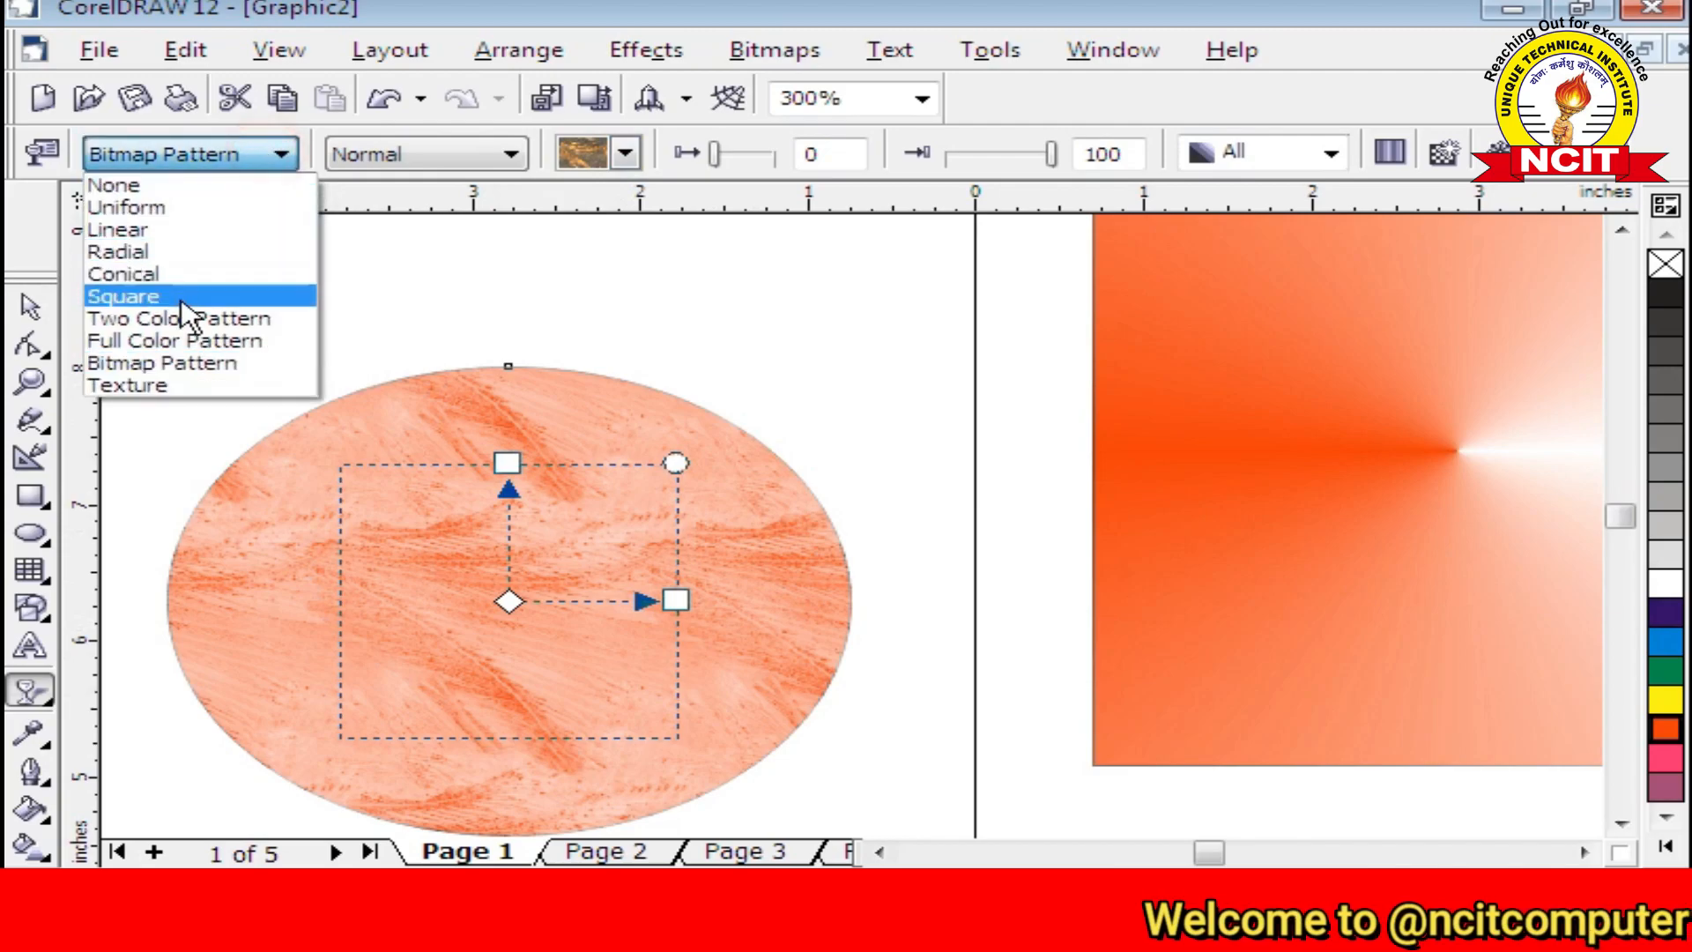
click(175, 379)
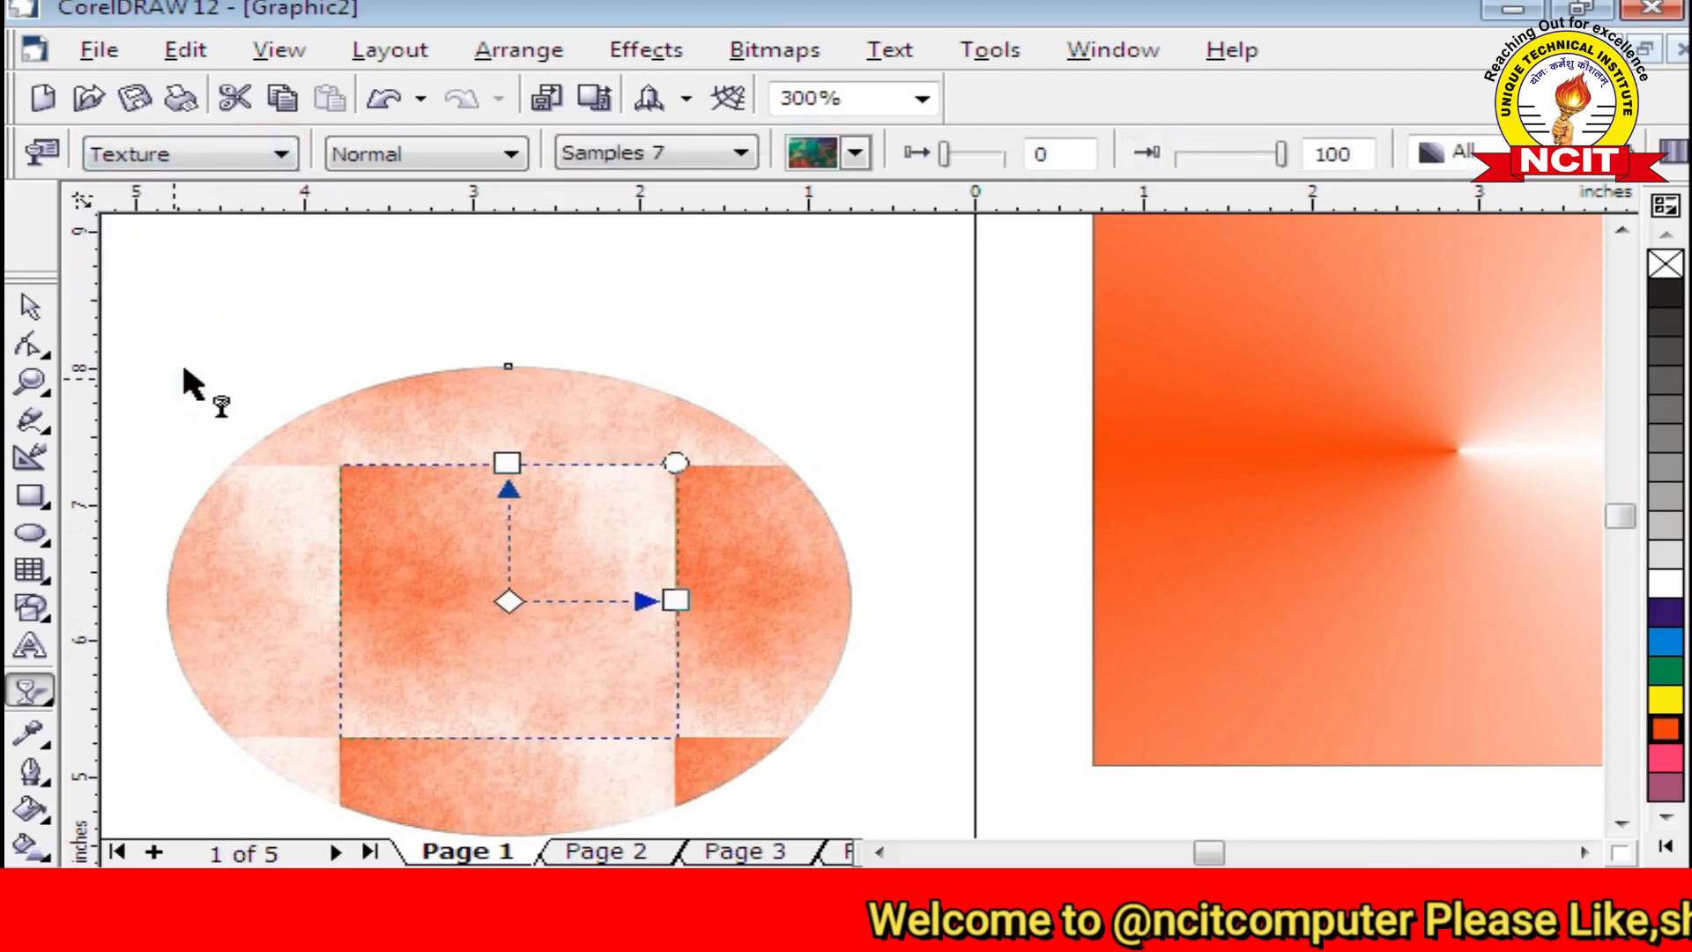
Set the ellipse's transparency merge mode to Lightness and try the Samples 6 and Samples 8 texture libraries
click(512, 155)
click(422, 569)
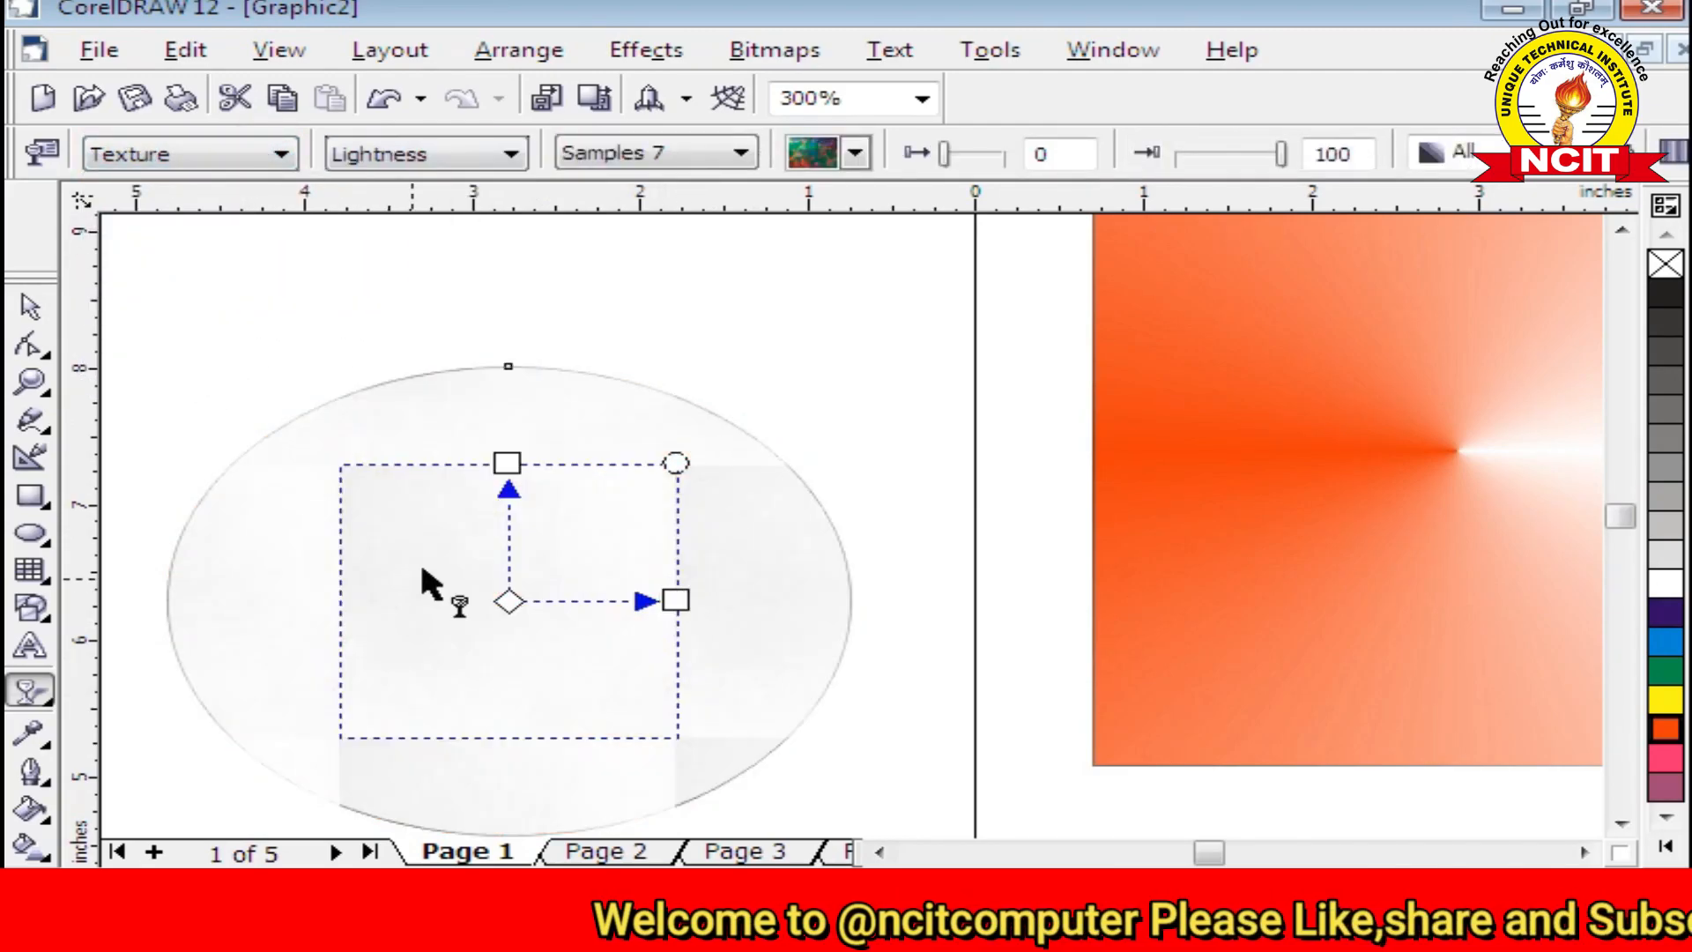
click(593, 152)
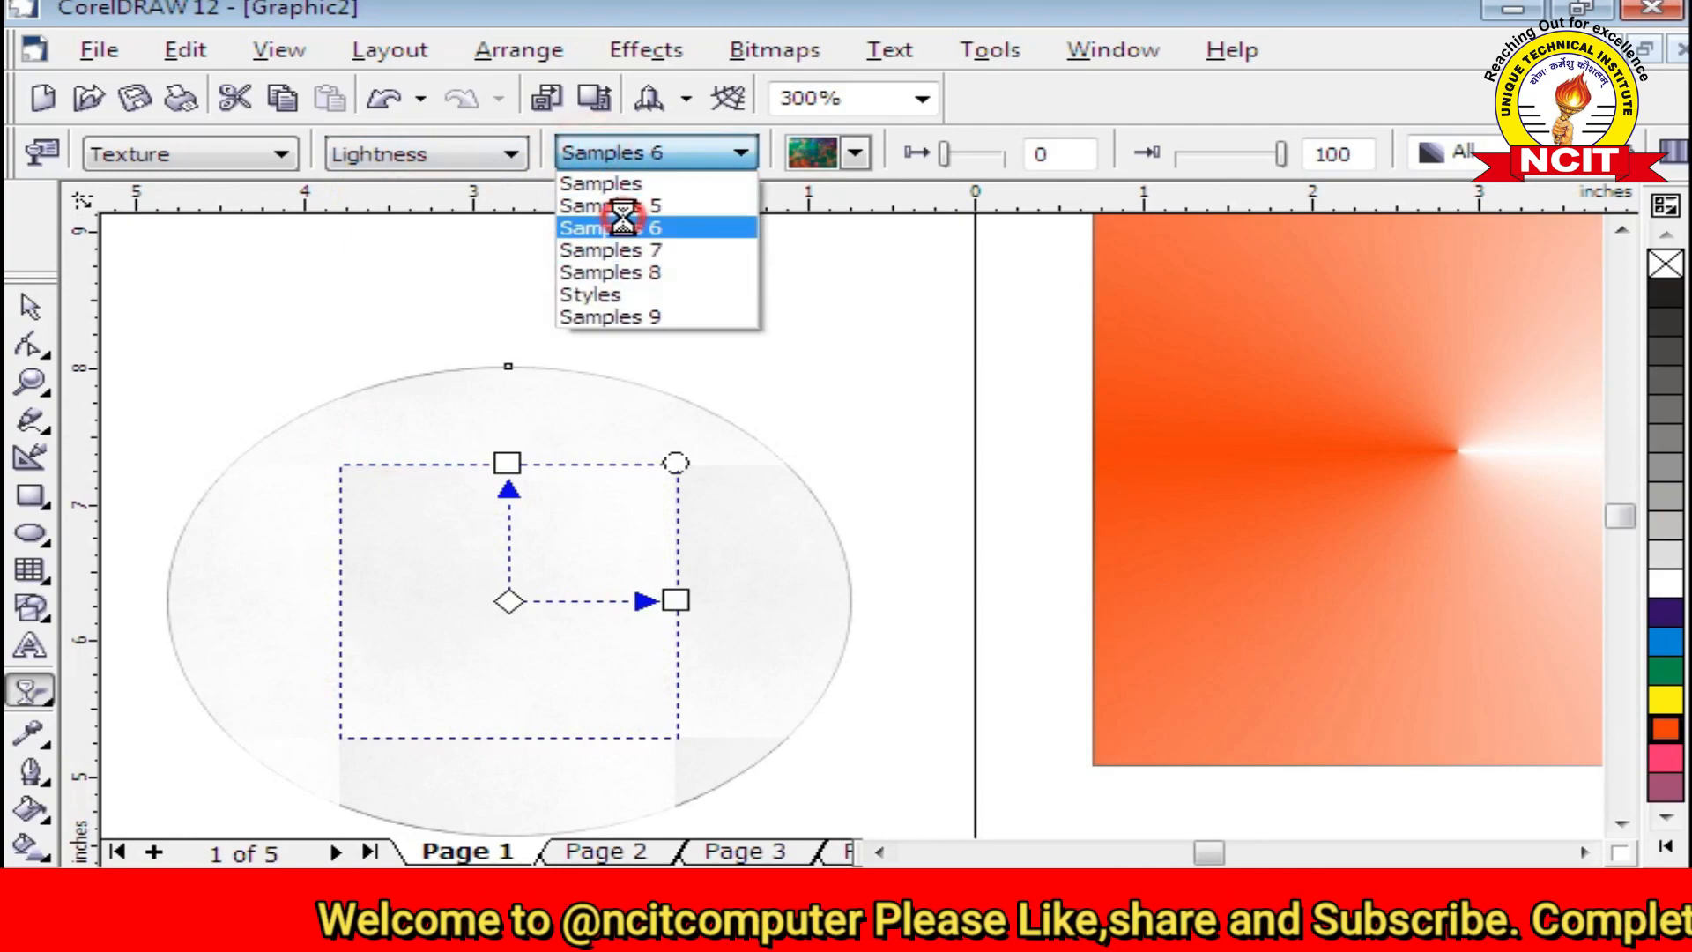
click(582, 223)
click(631, 167)
click(650, 272)
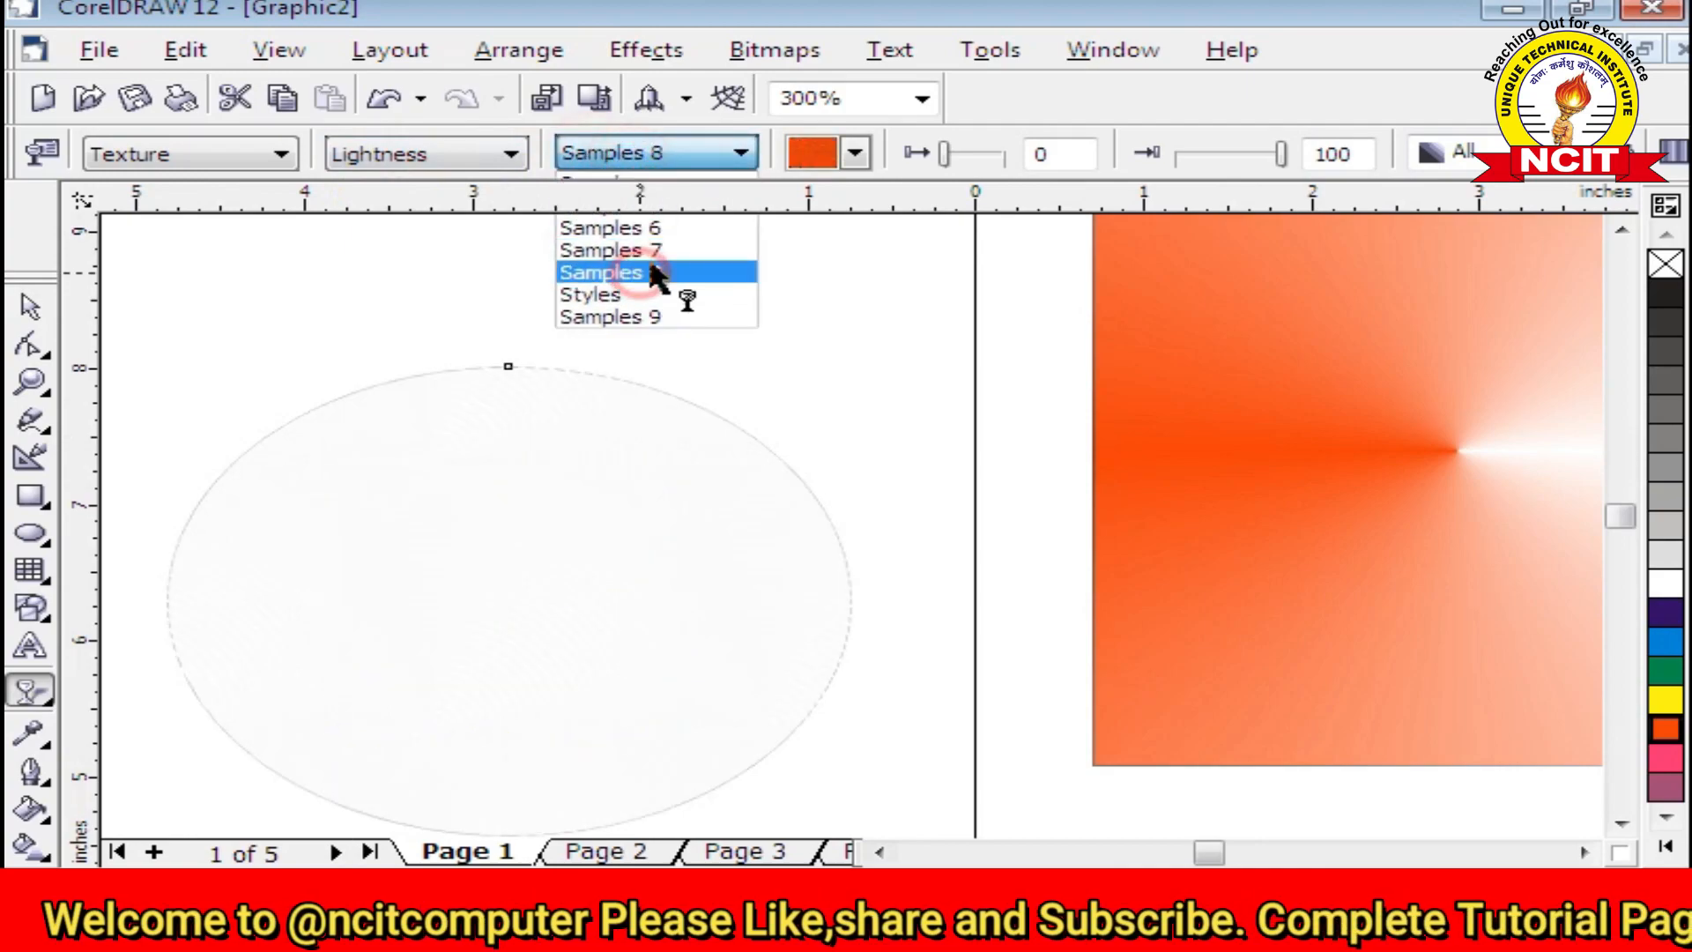
scroll(189, 684, up, 1)
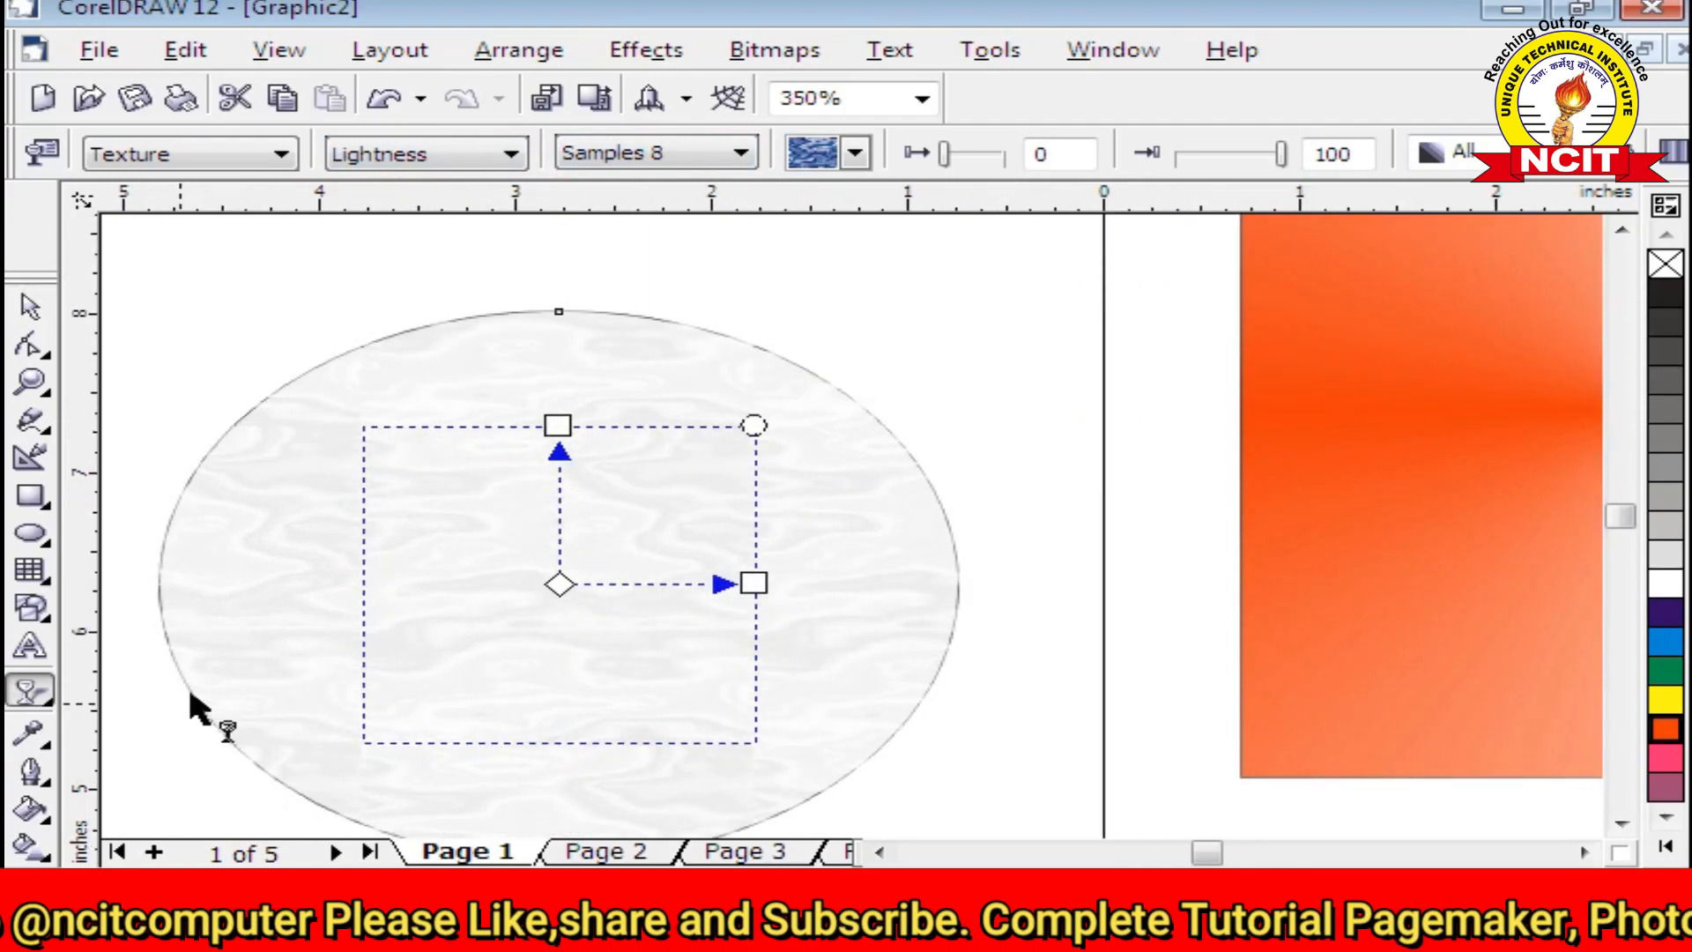
Switch the ellipse's transparency texture library to Styles, followed by Samples 9
click(681, 154)
click(654, 295)
click(648, 157)
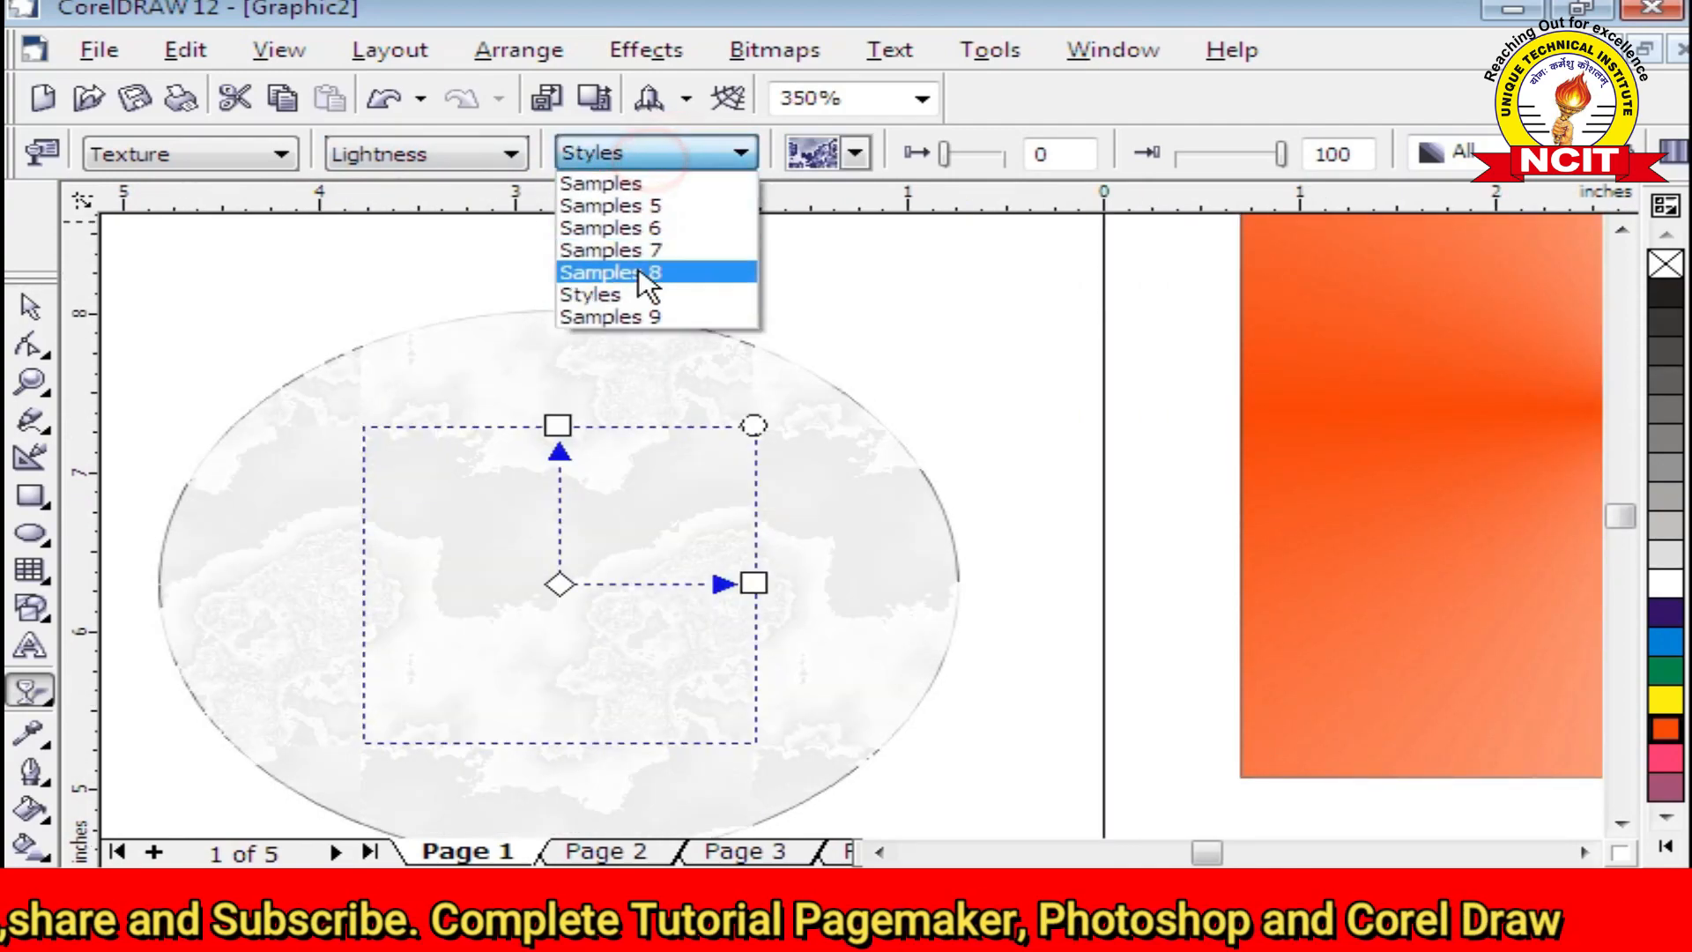
click(641, 322)
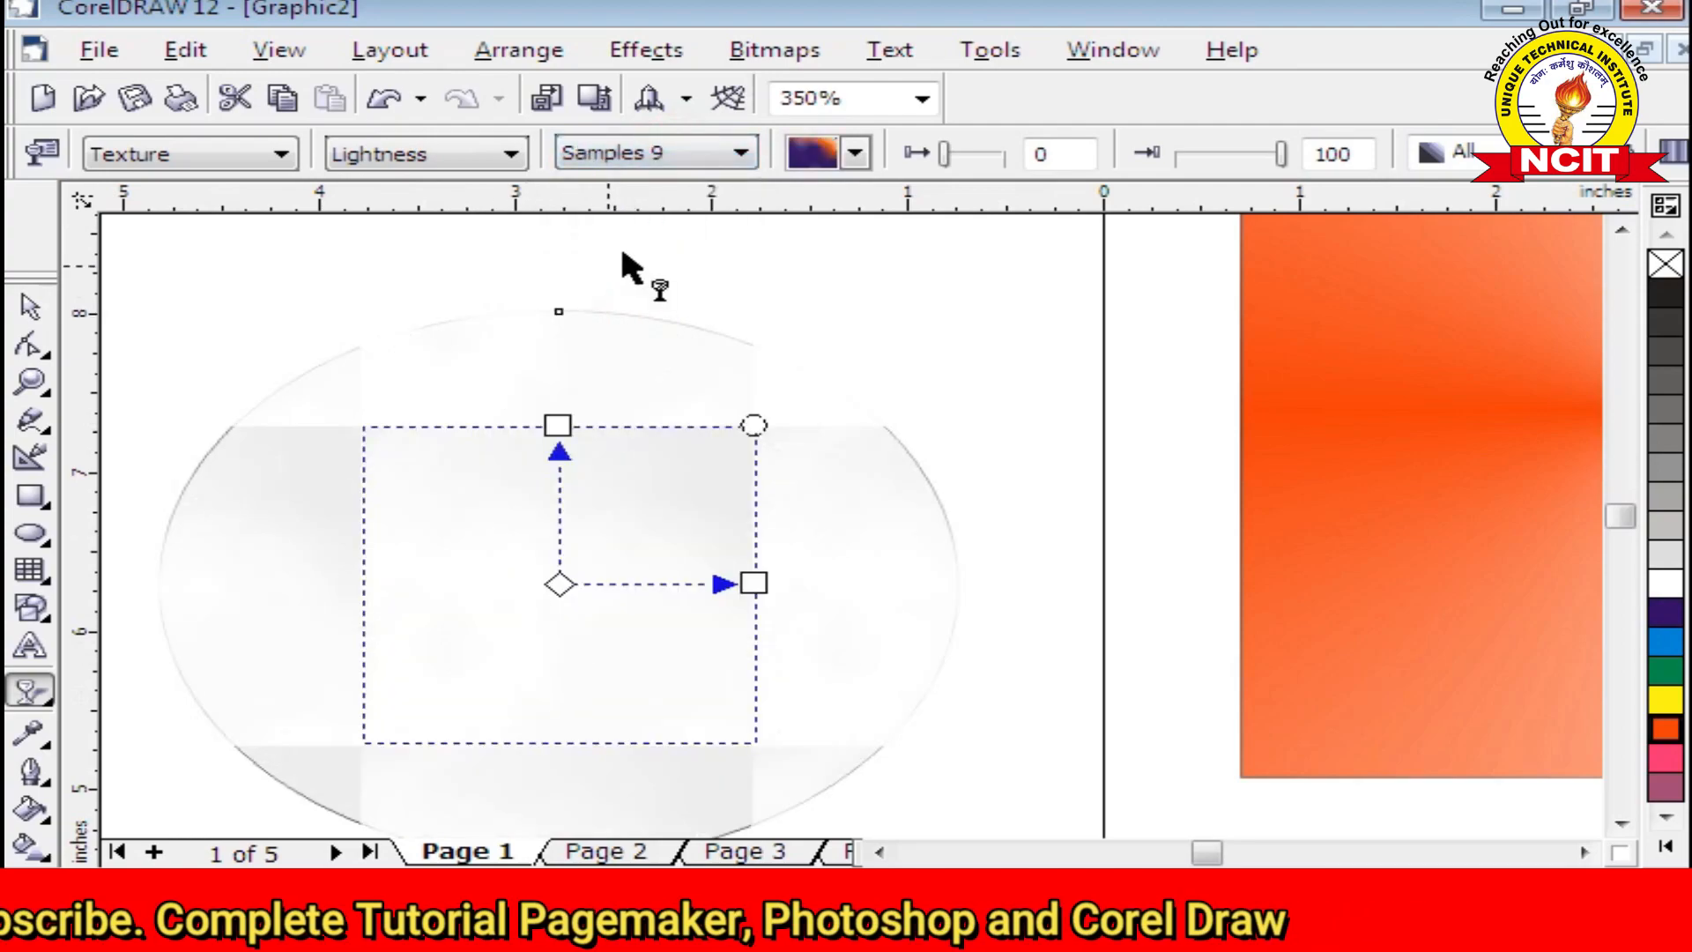
Try the pink swirl texture on the ellipse, followed by the purple texture with yellow rings
click(852, 164)
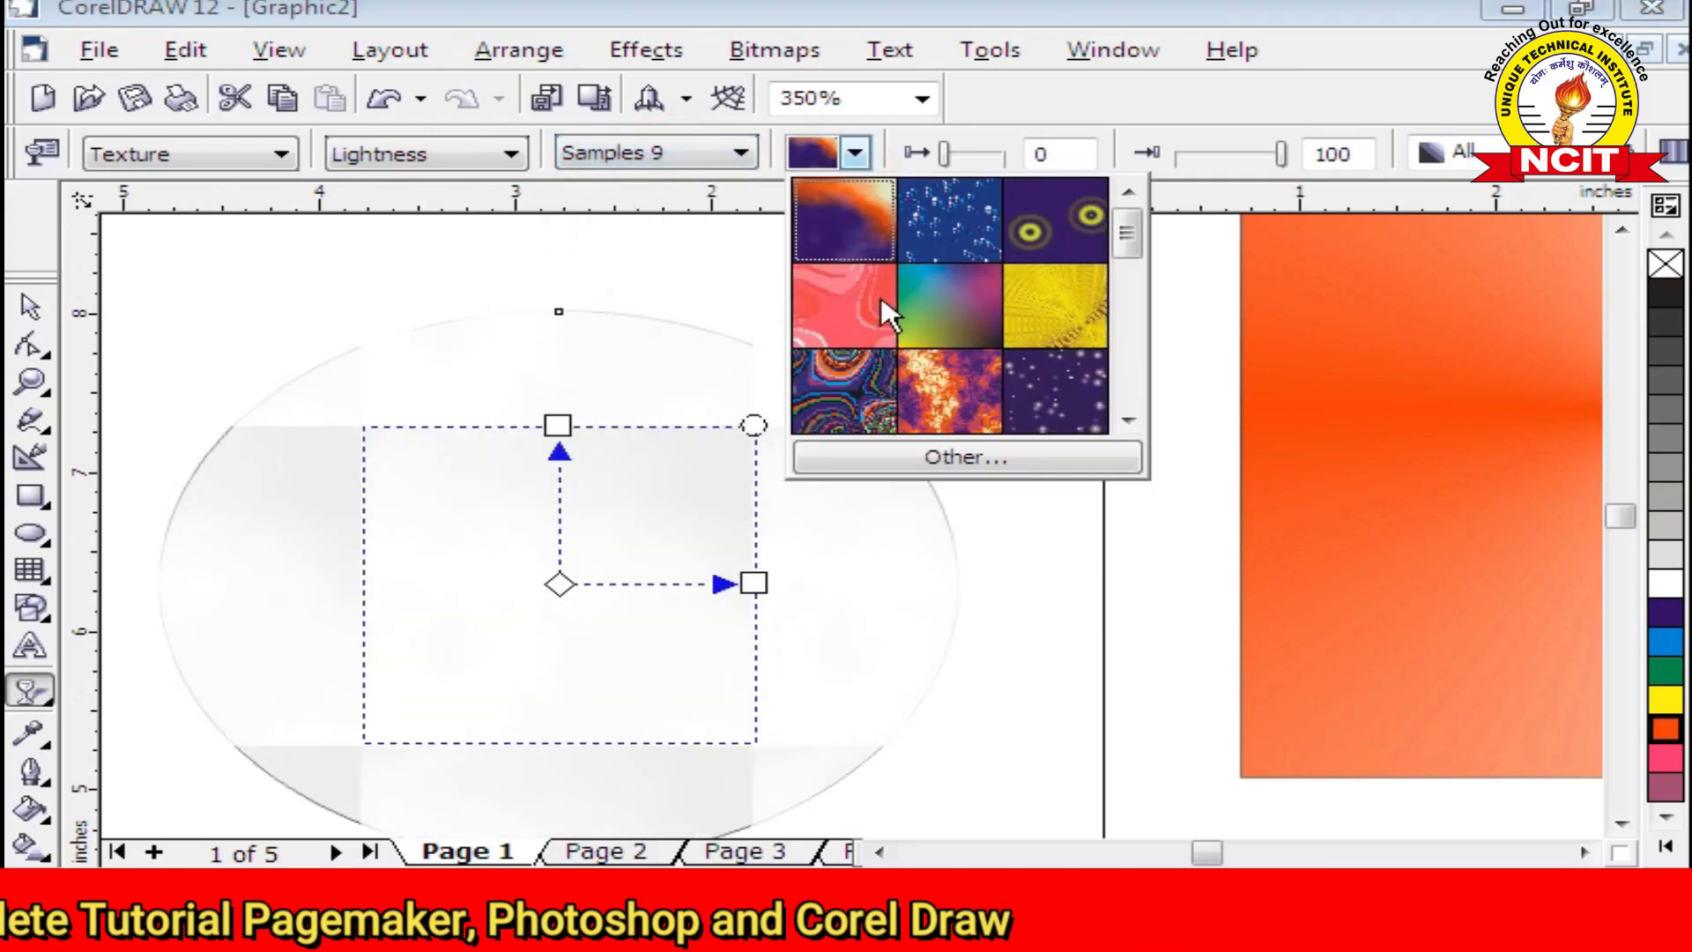
click(881, 293)
click(854, 155)
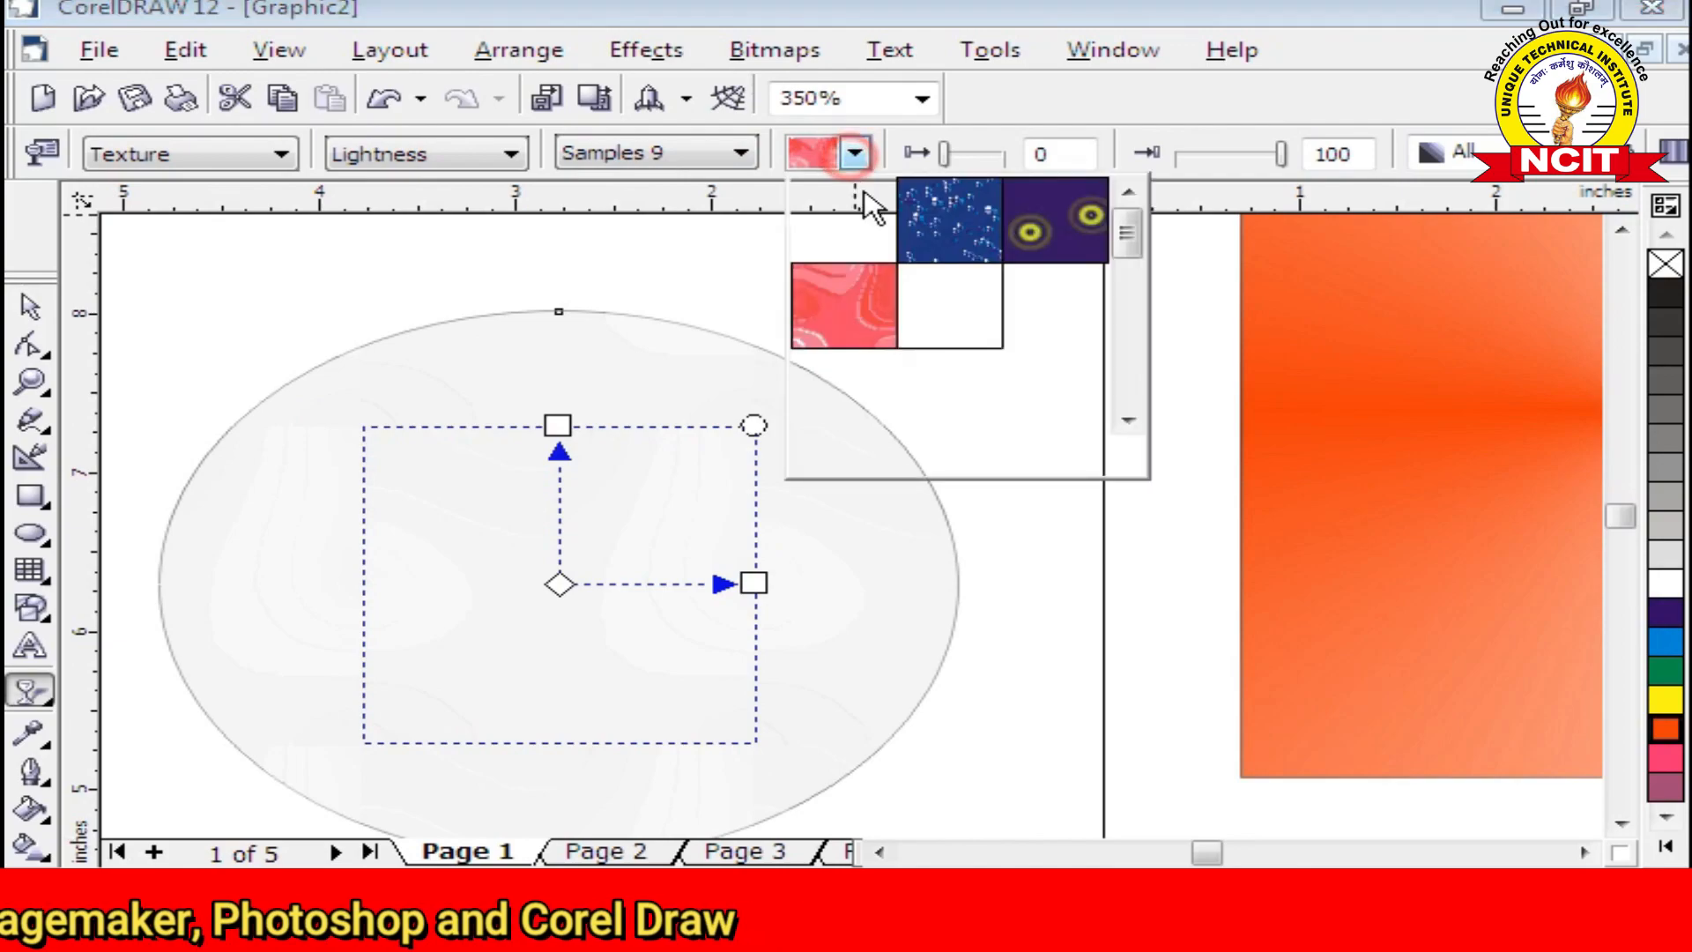
click(1013, 197)
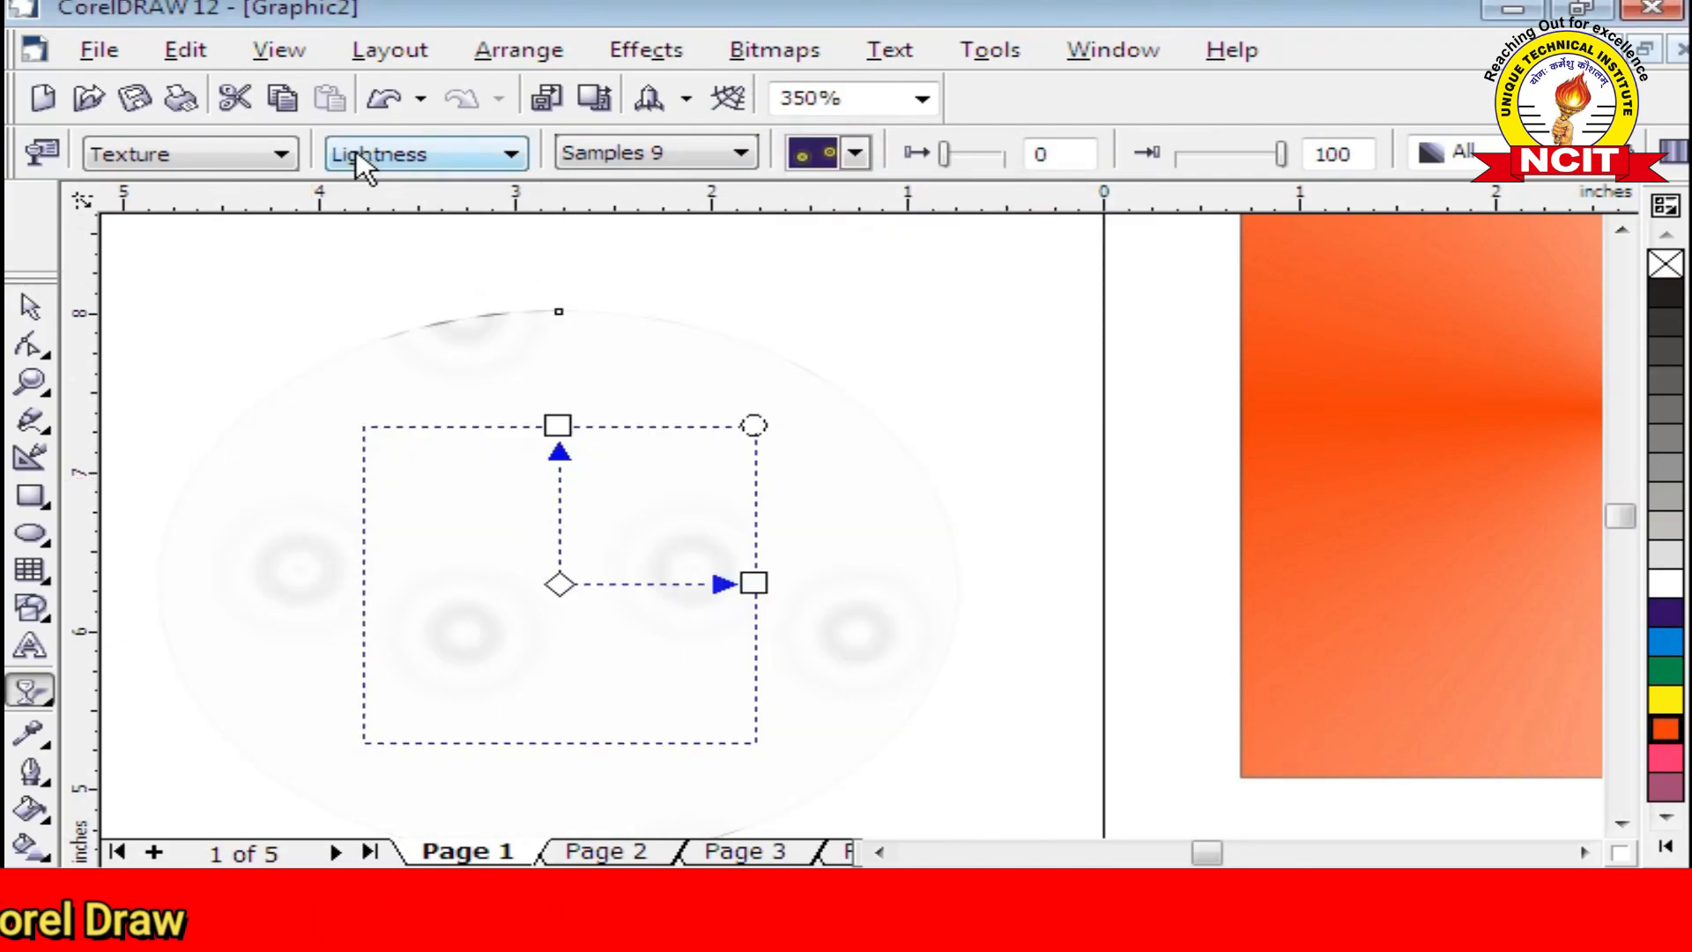
Set the texture transparency's merge mode to Normal and try the pink swirl and the purple spotted textures
click(387, 151)
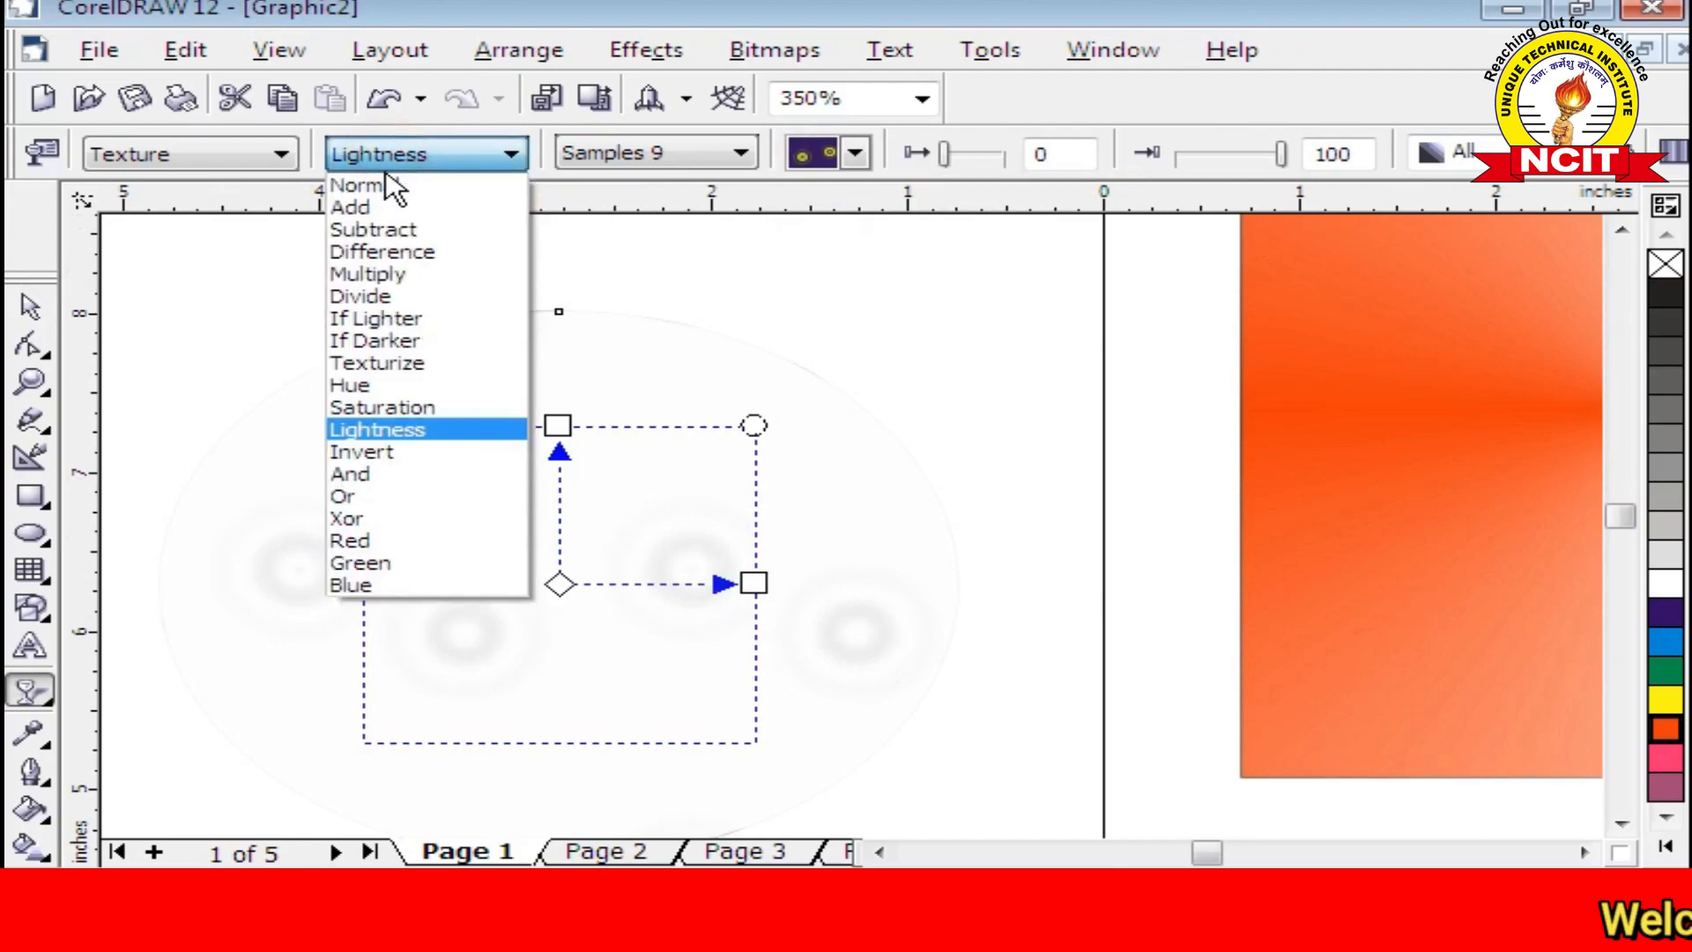
click(388, 183)
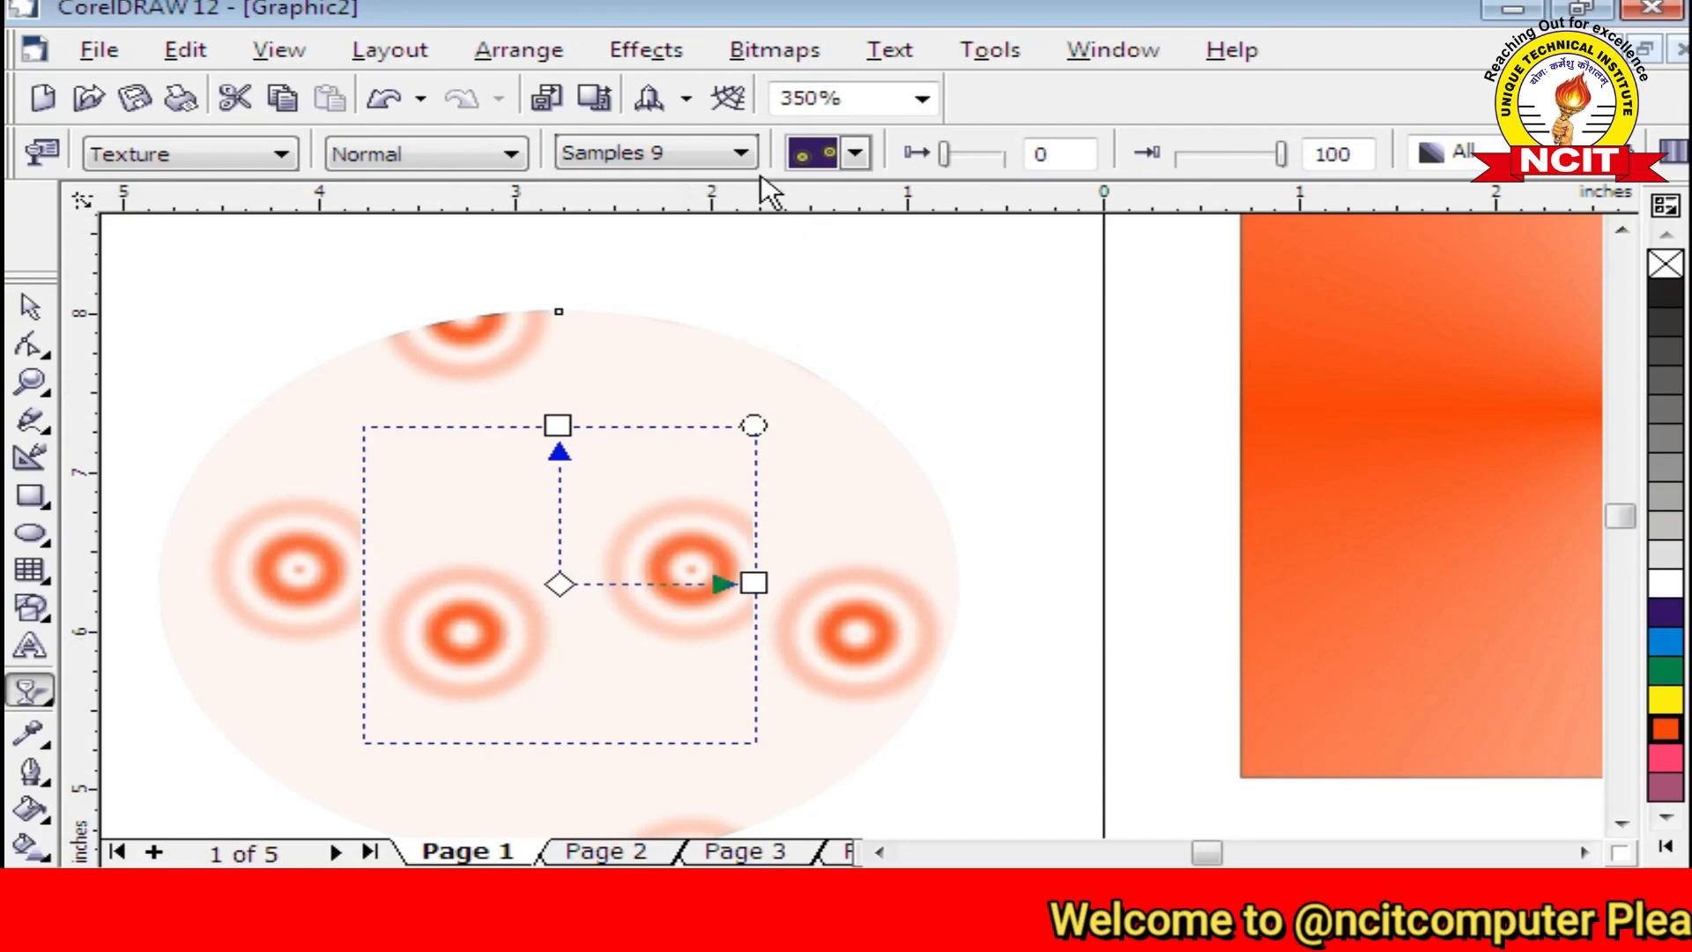
click(853, 156)
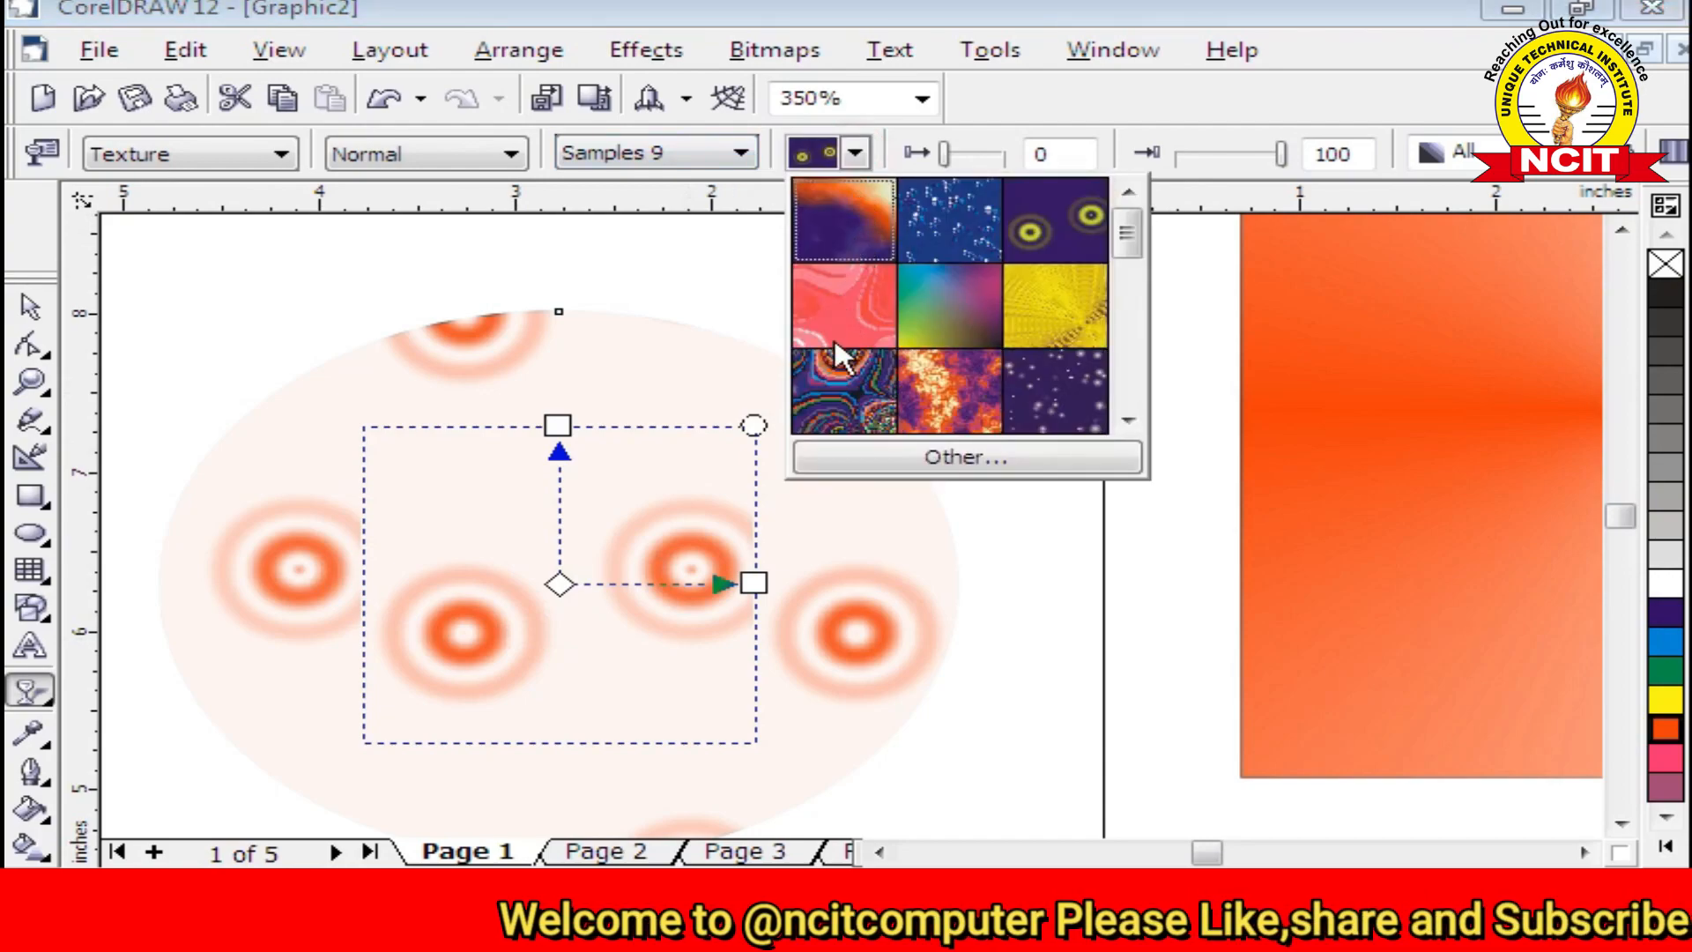
click(833, 336)
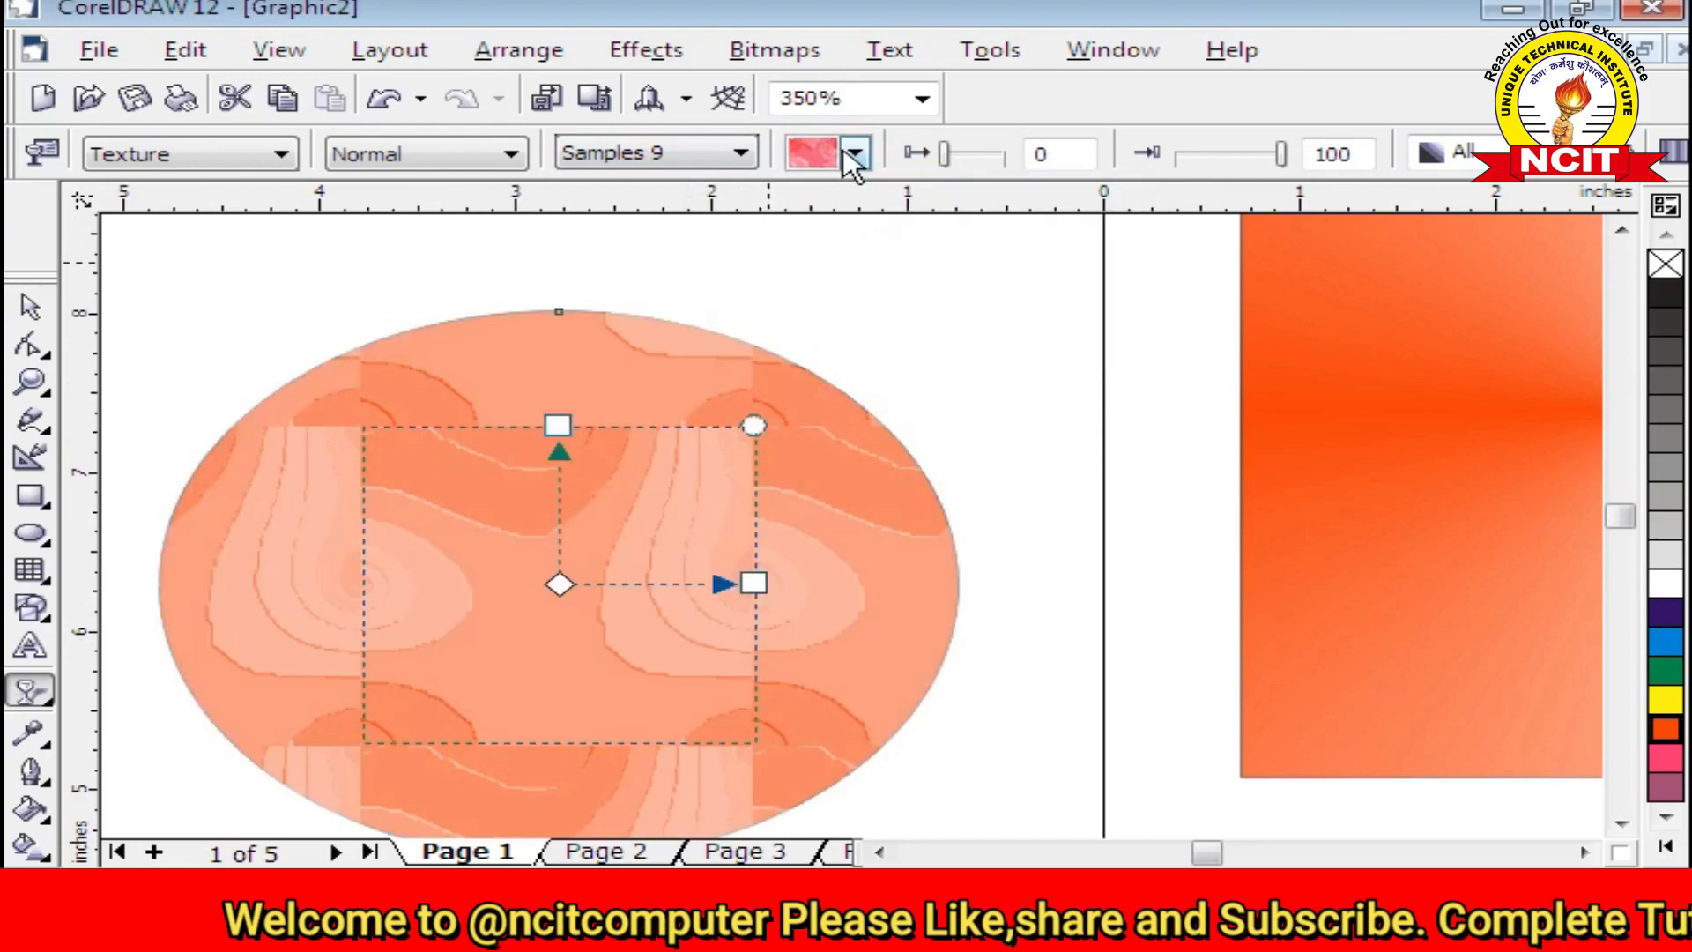
click(855, 156)
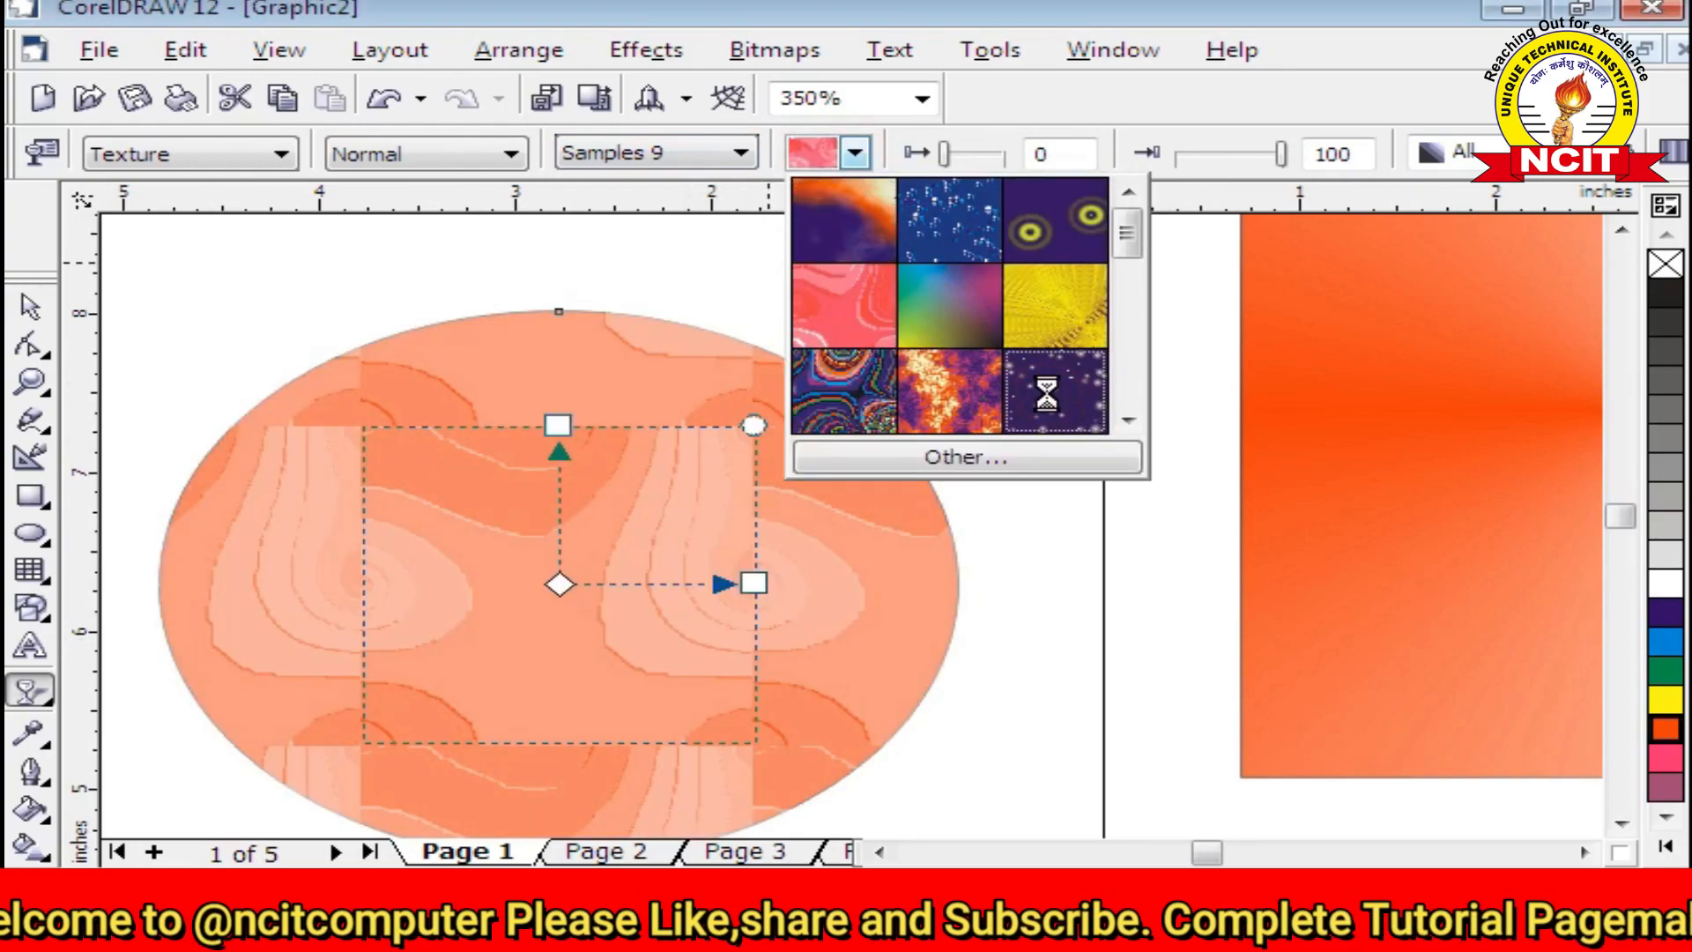
click(1045, 388)
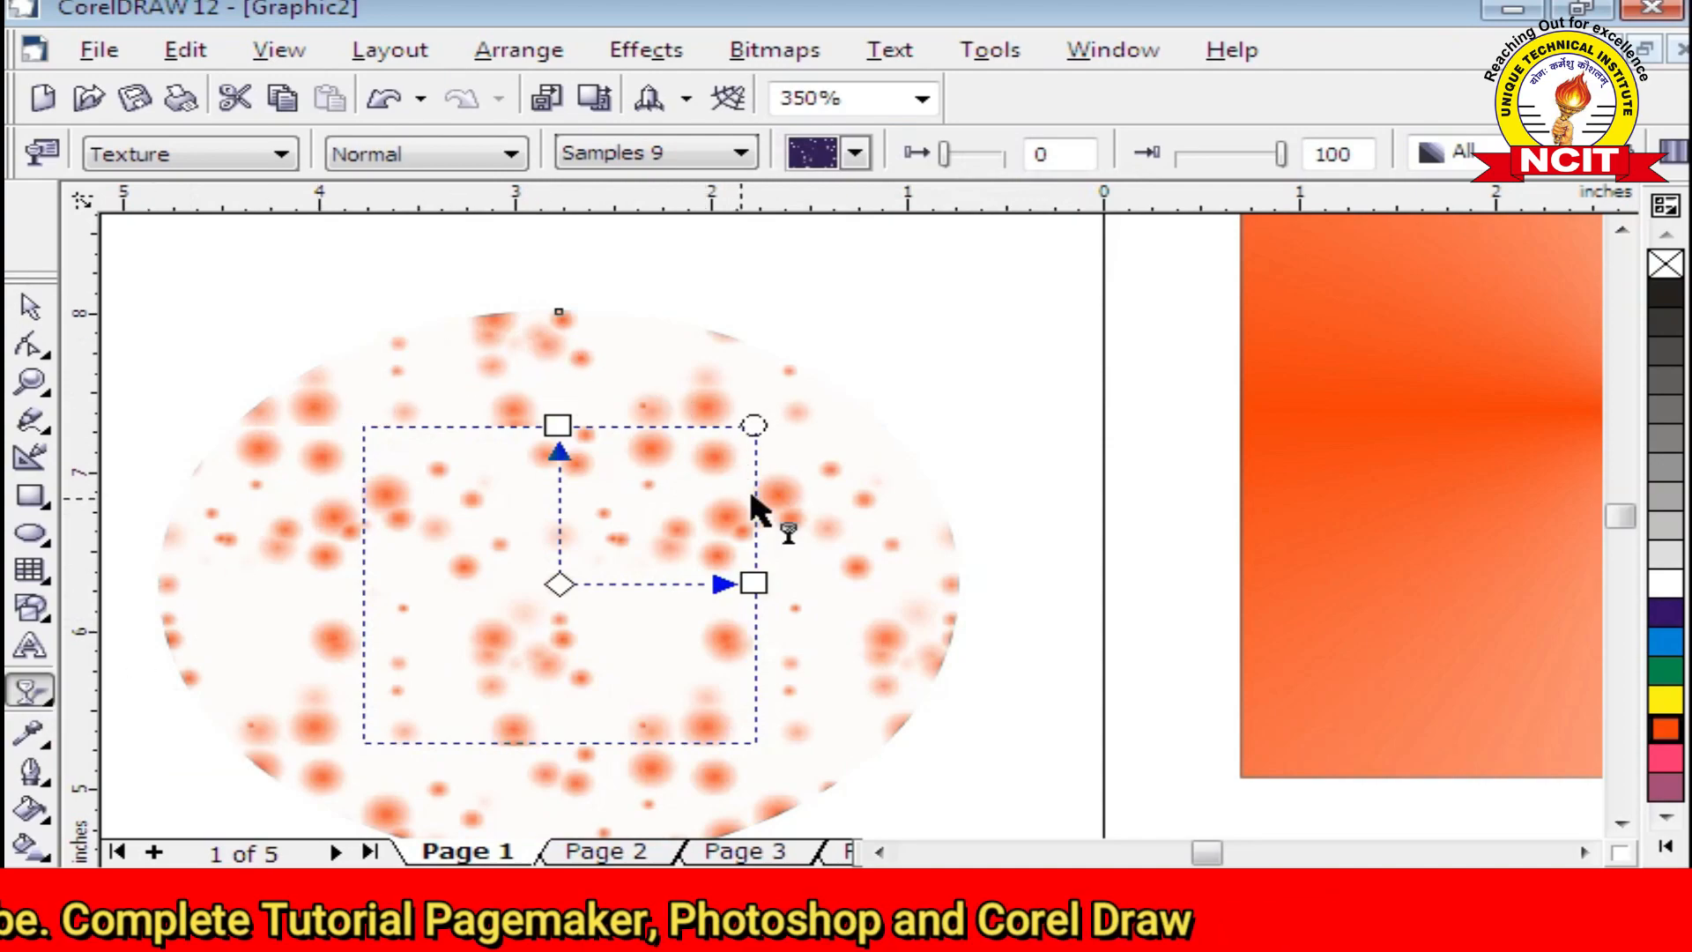
Set the ellipse's transparency type to None
click(211, 159)
click(177, 175)
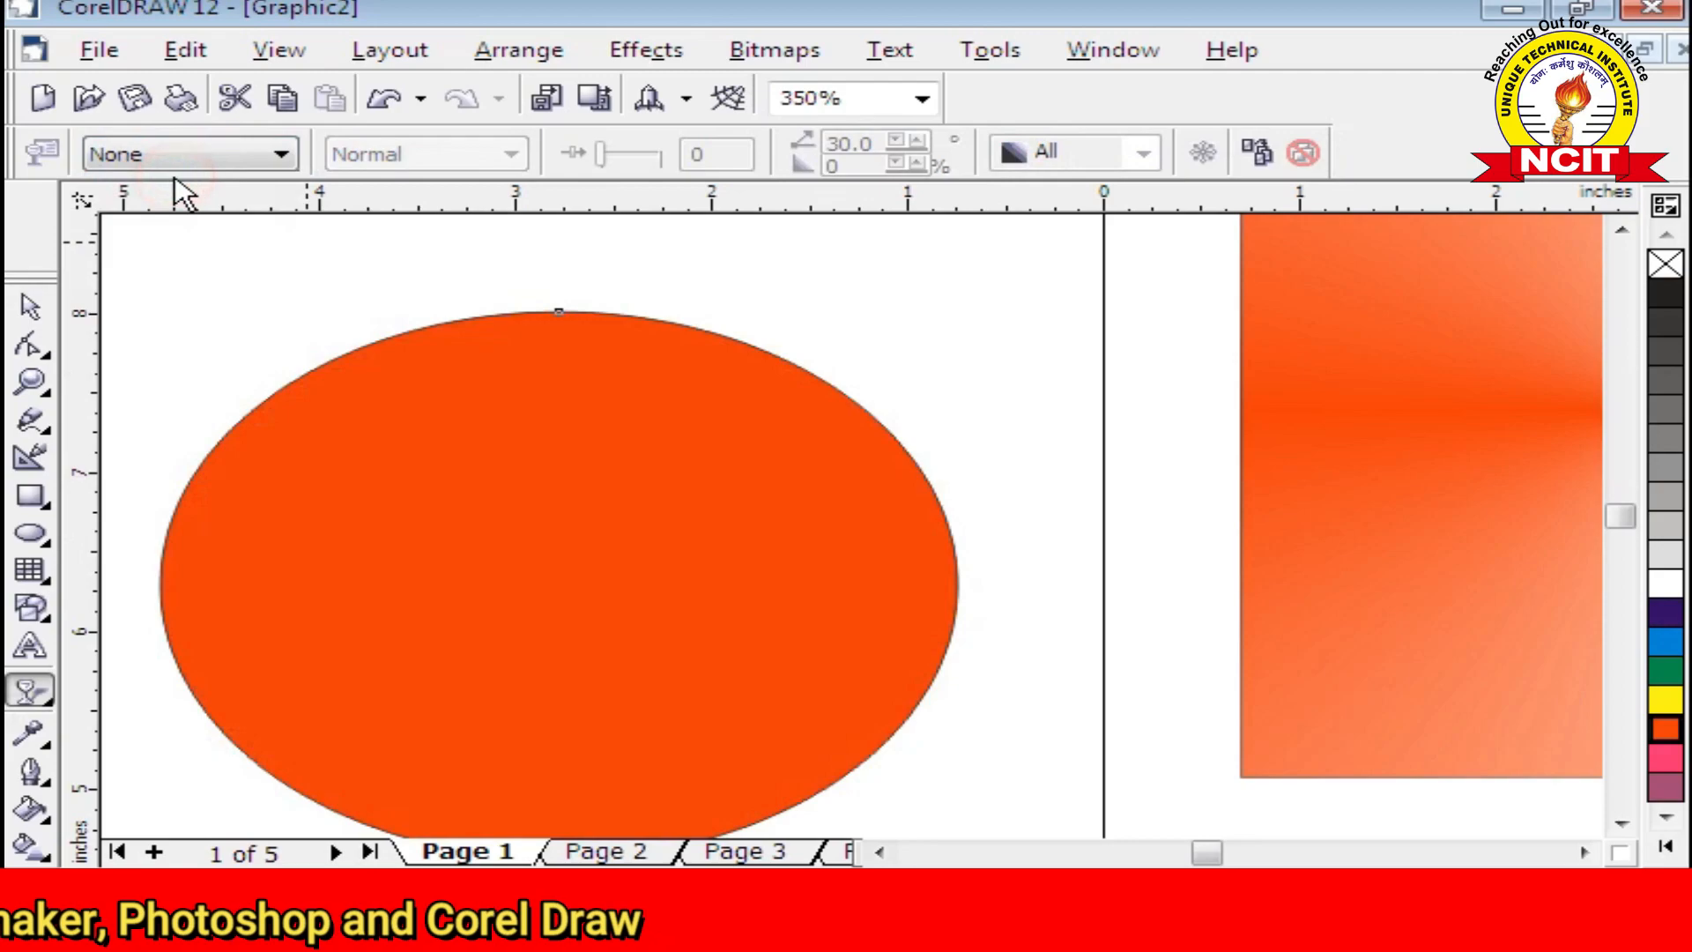
Apply a Linear transparency to the ellipse and clear it again
click(228, 159)
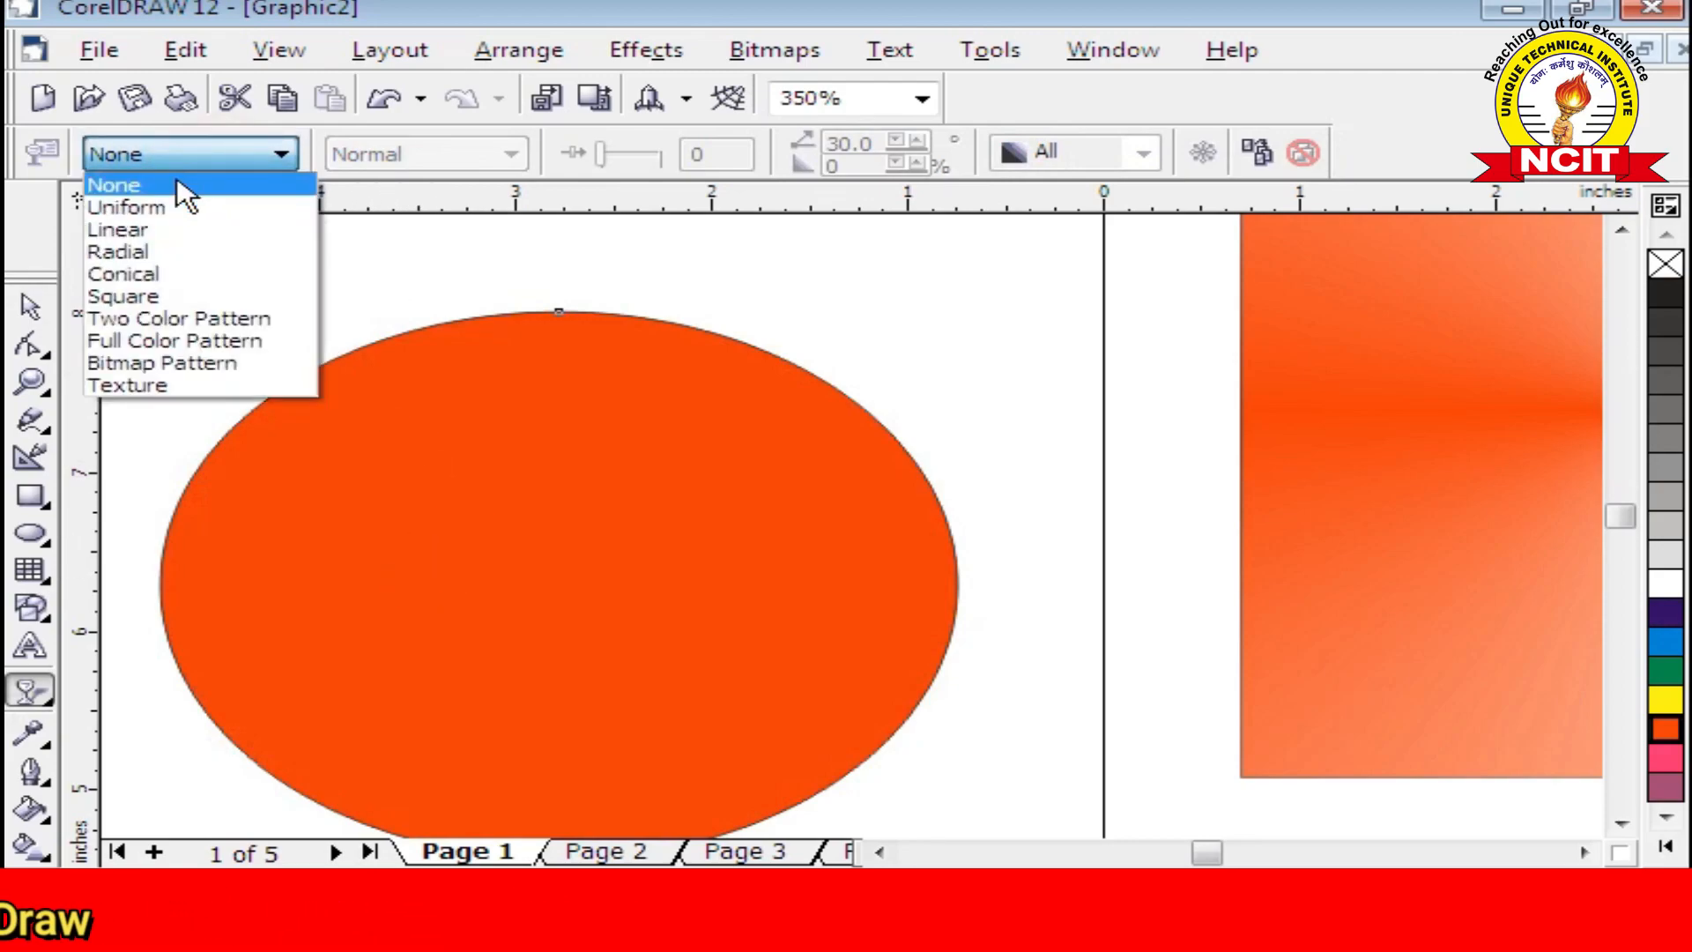
click(176, 229)
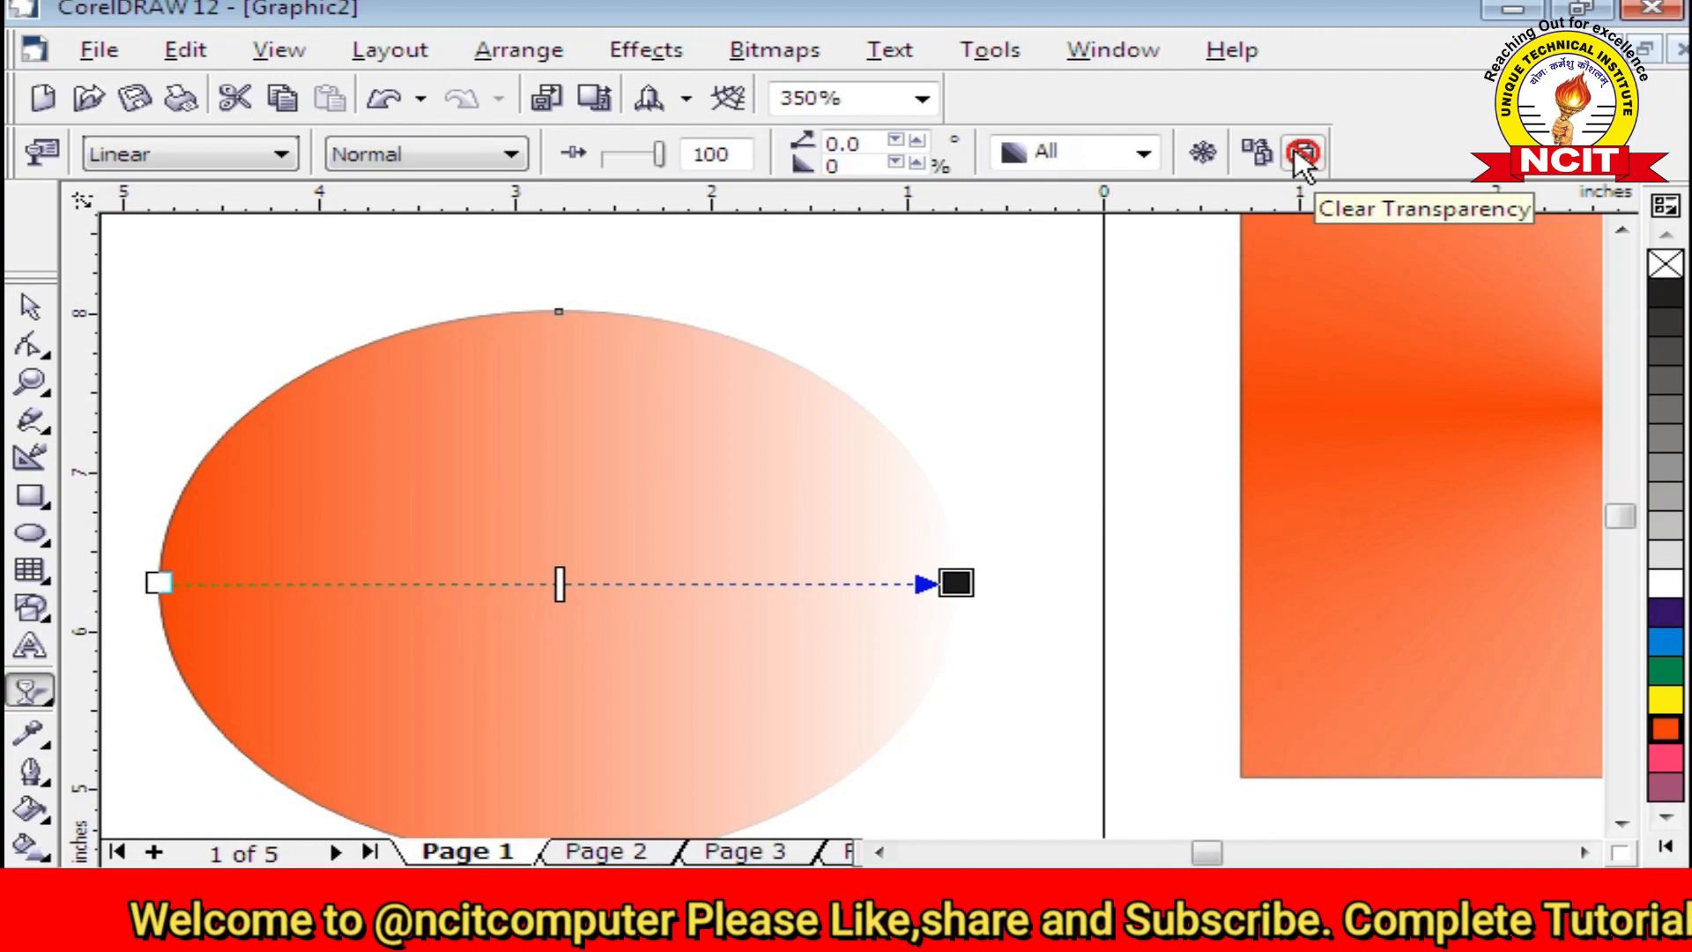
scroll(1294, 148, up, 1)
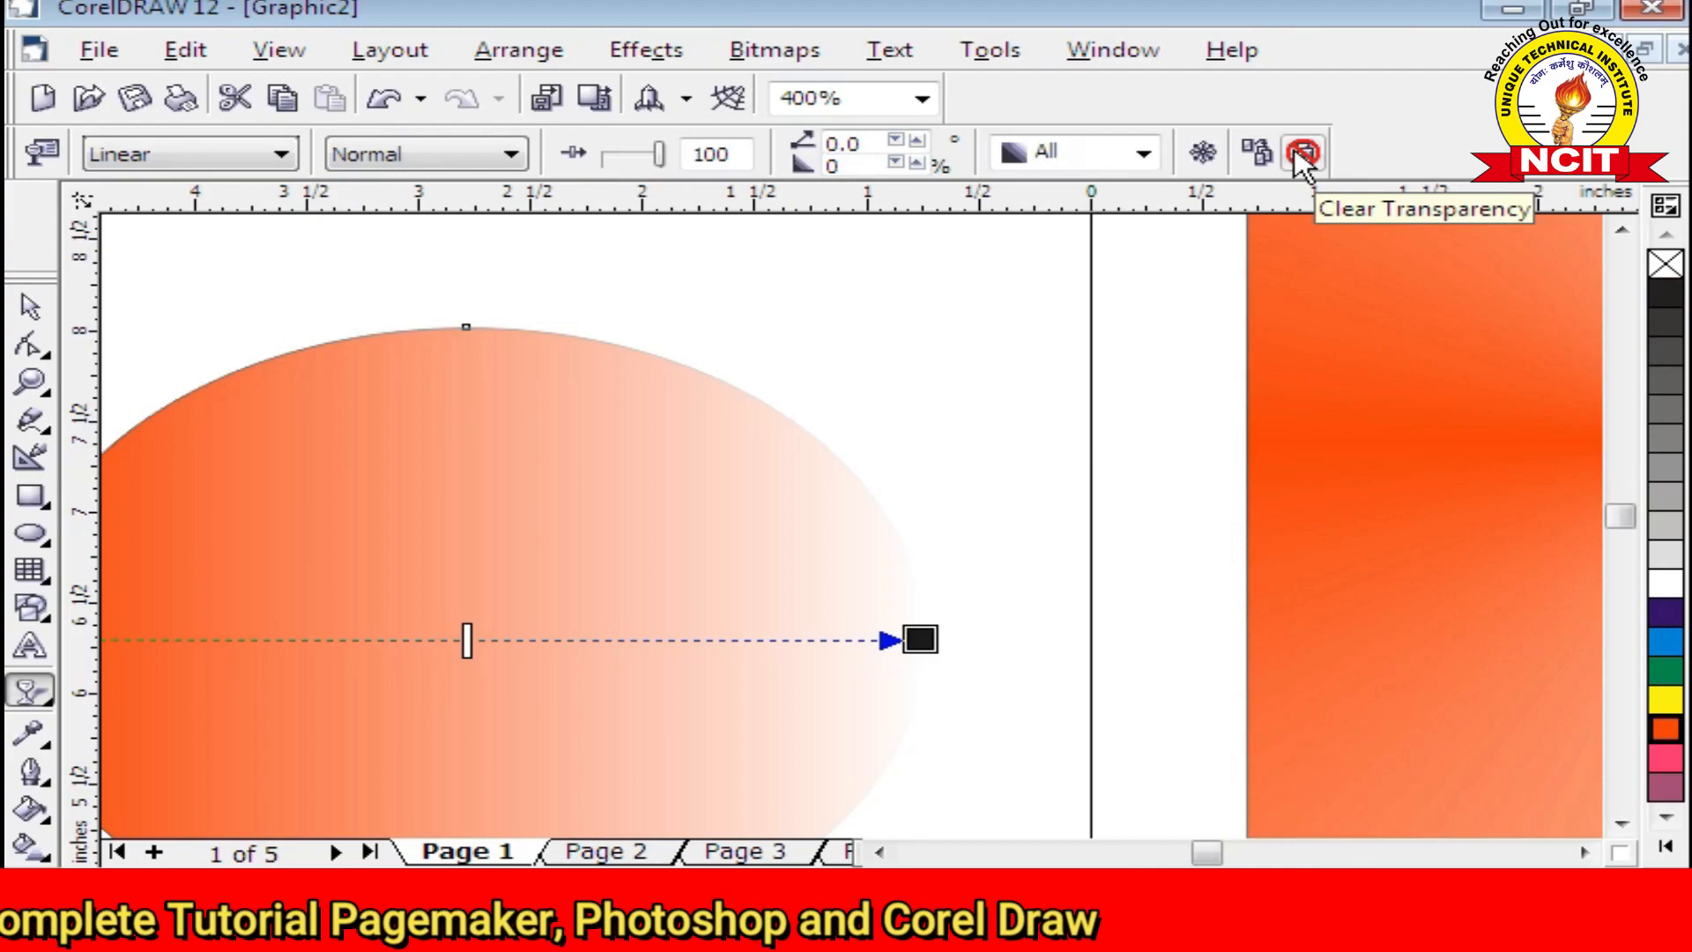
click(1299, 157)
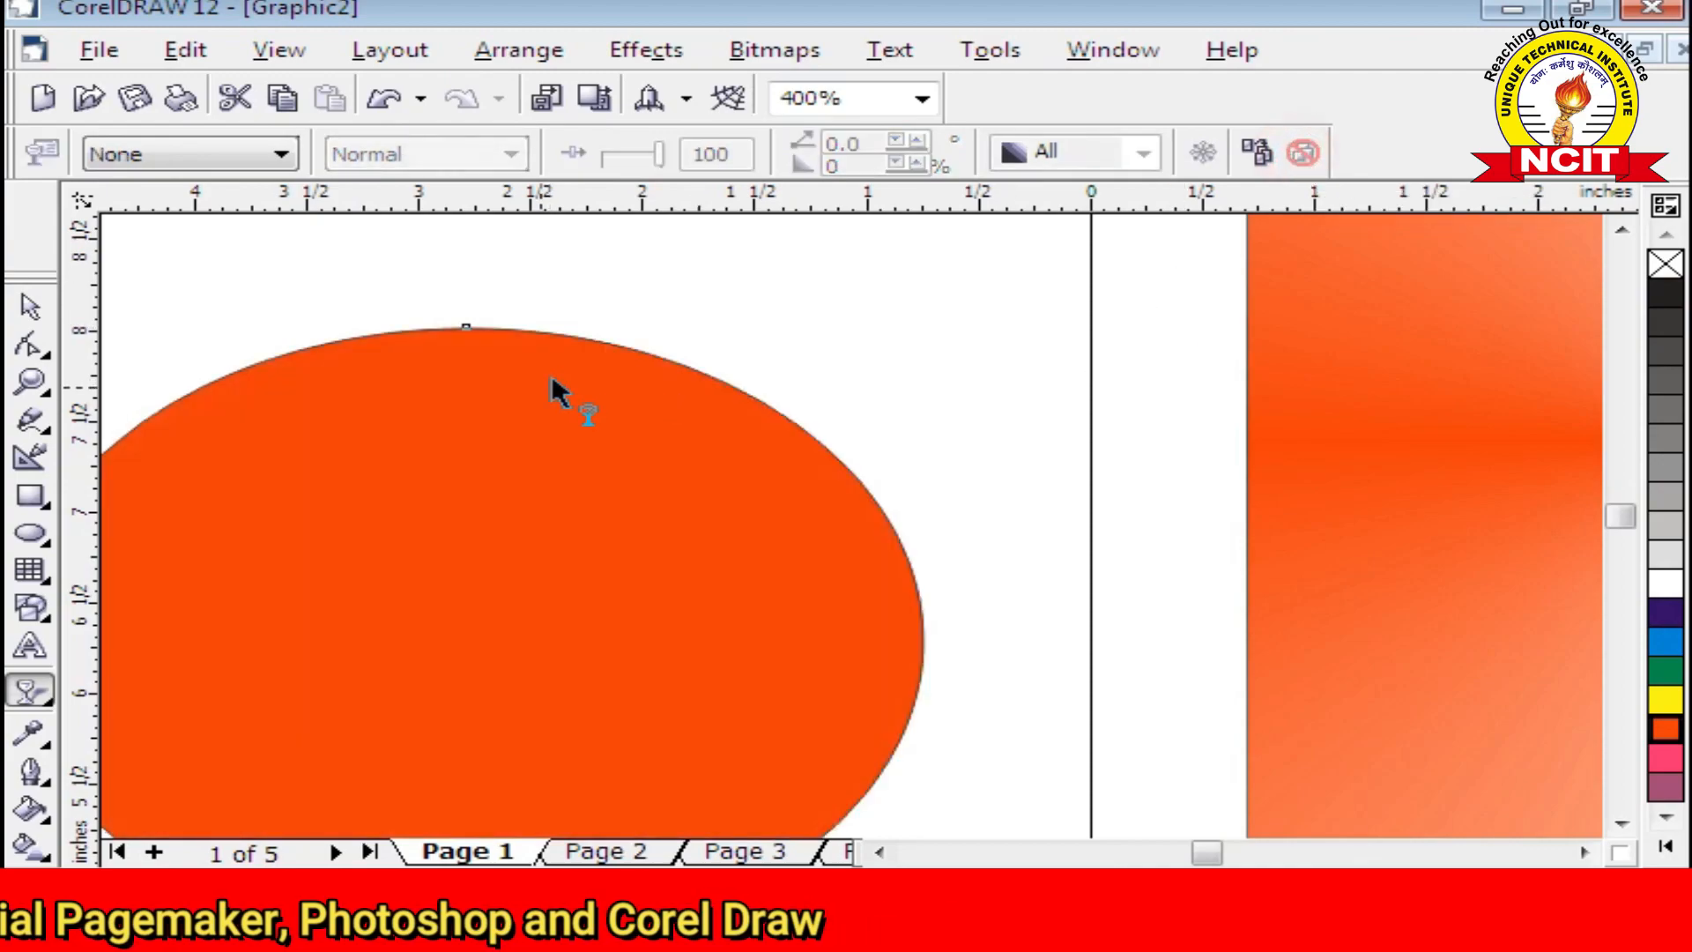
Import download.png from the gif folder and place it above the ellipse beside the page, about 2.4 by 3.9 inches
scroll(408, 435, down, 1)
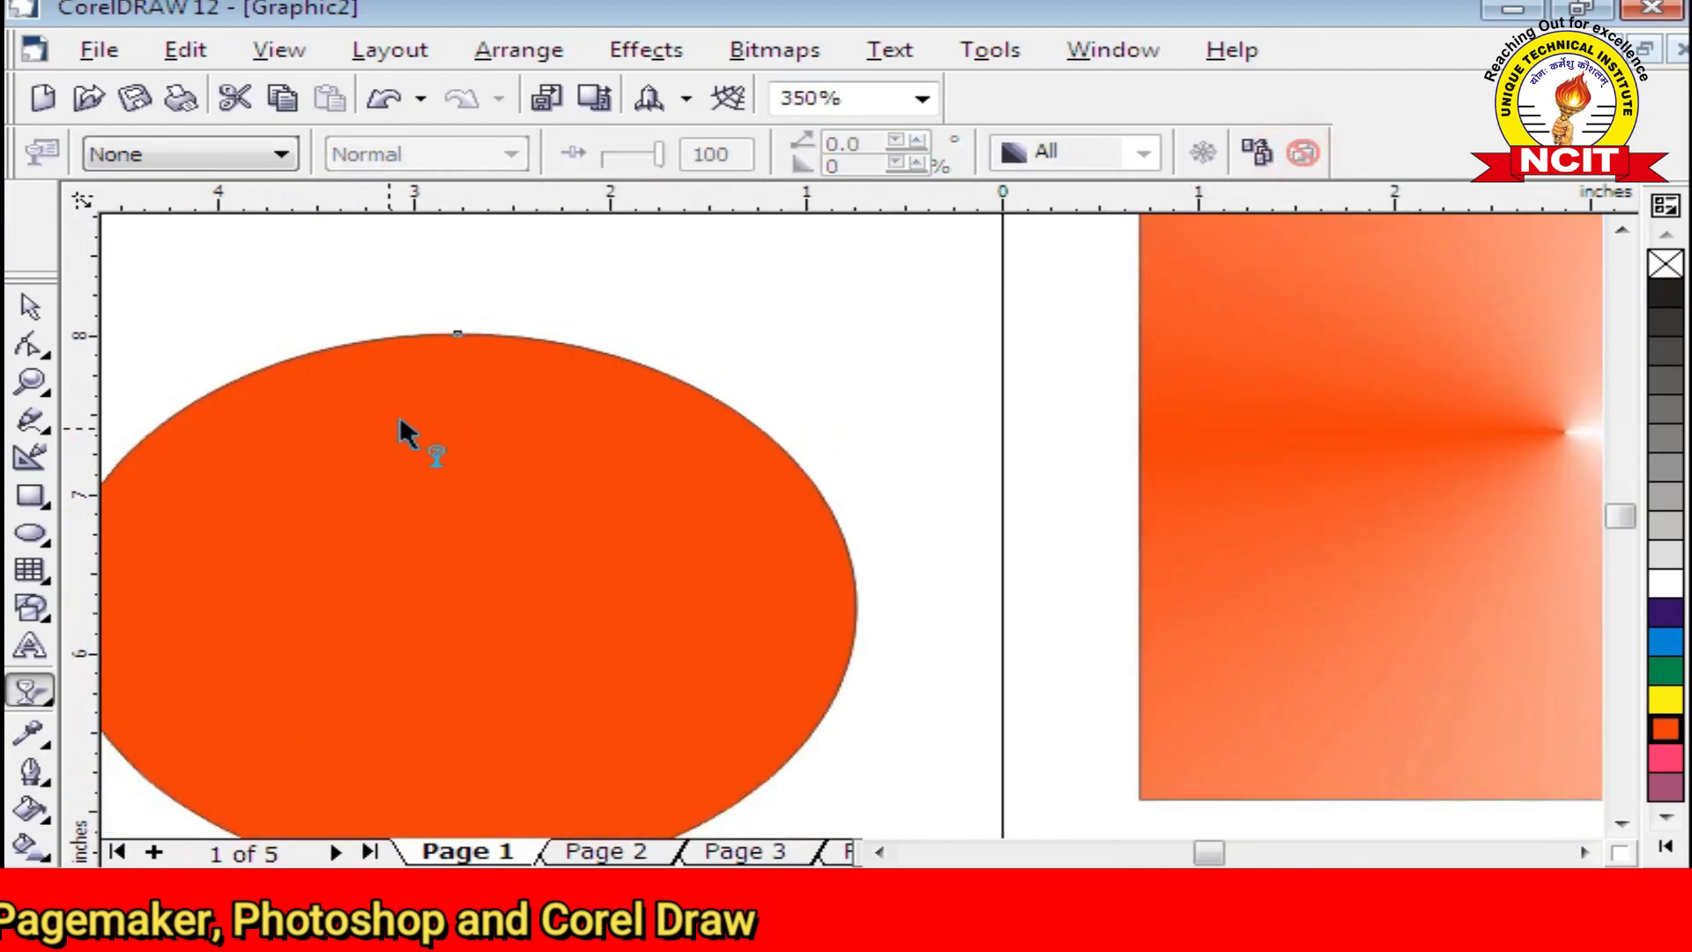
click(880, 852)
click(879, 853)
scroll(974, 650, down, 1)
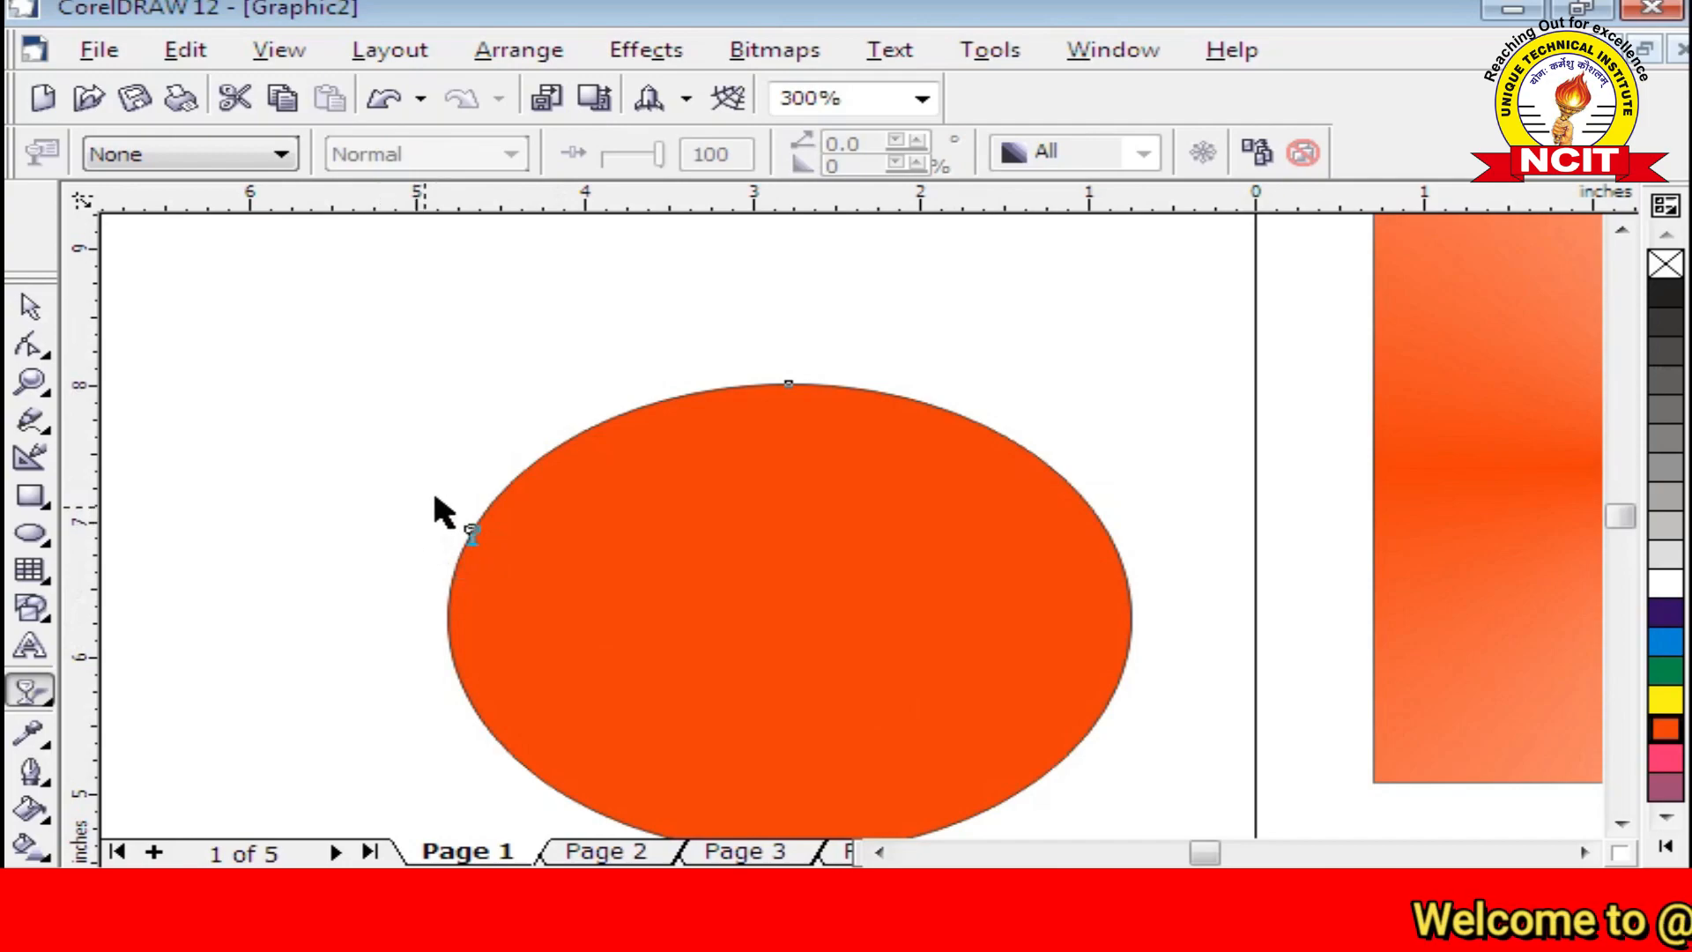
click(895, 860)
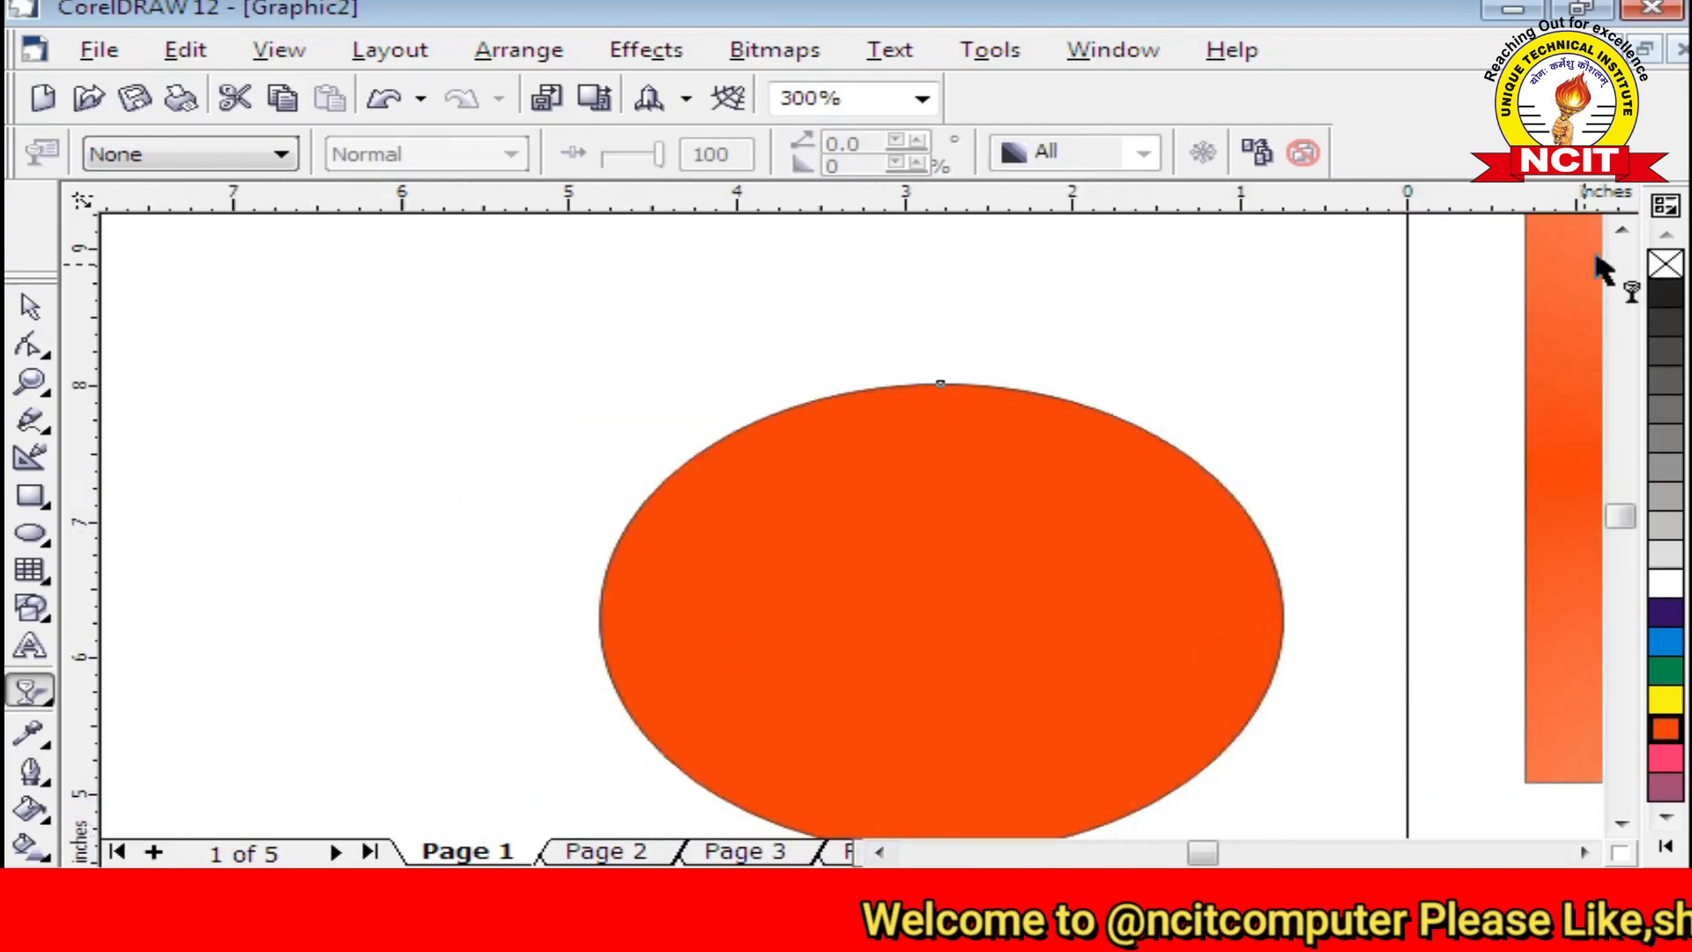
click(1621, 231)
click(1621, 231)
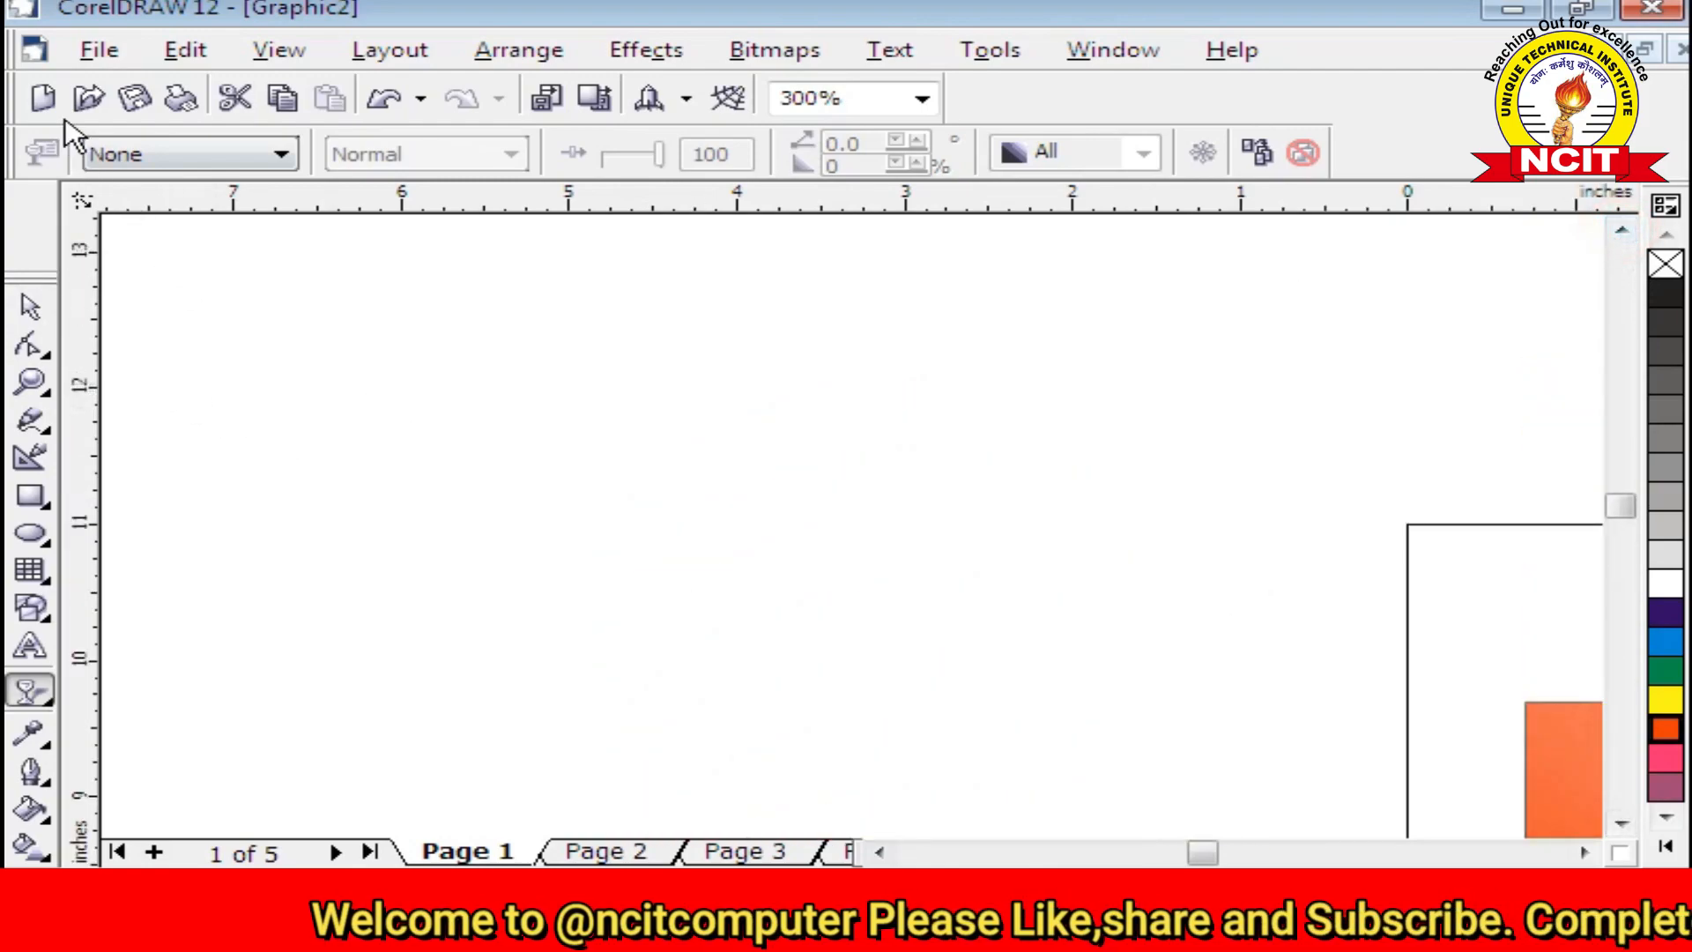
click(76, 55)
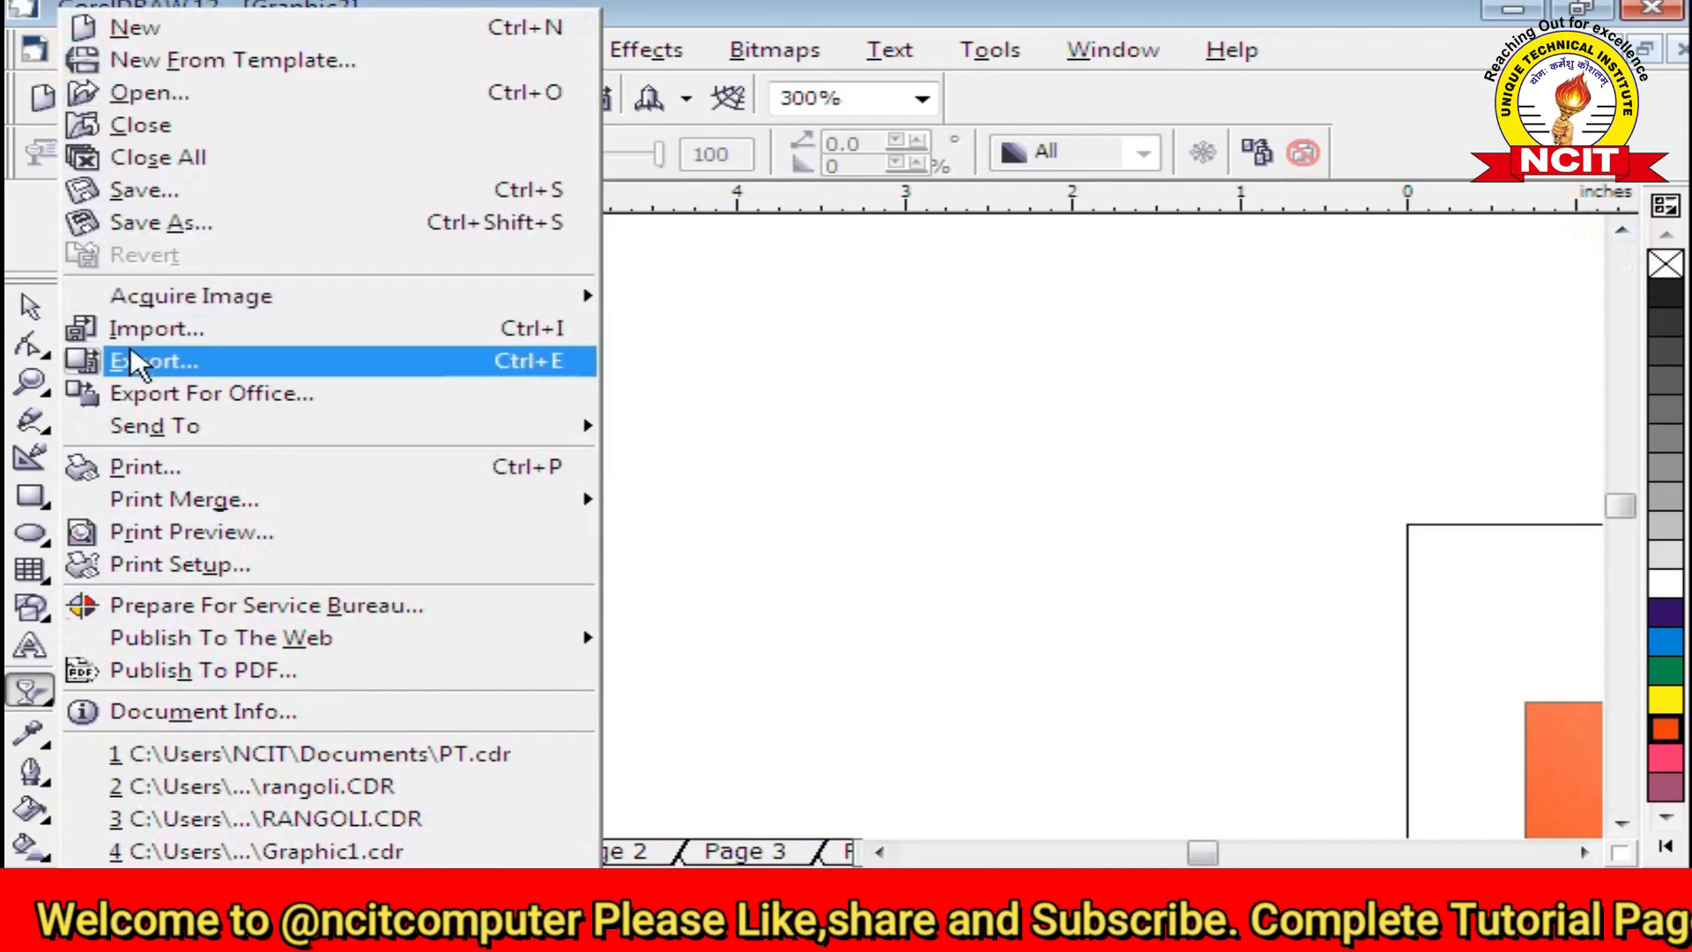
click(146, 328)
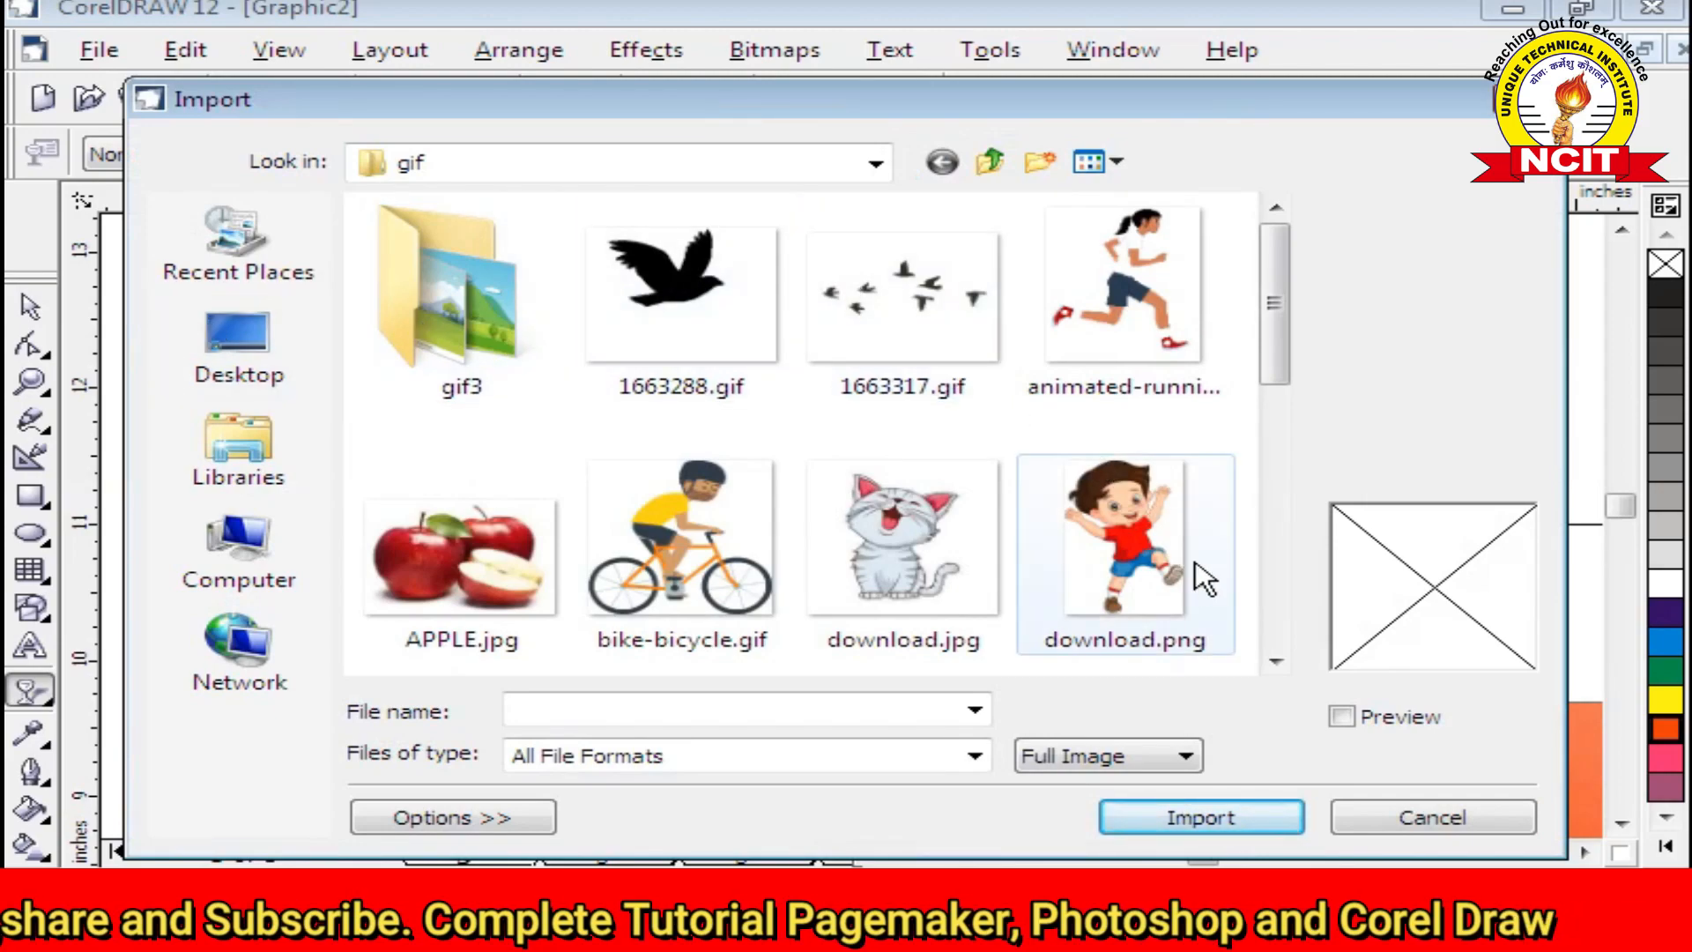
click(1172, 547)
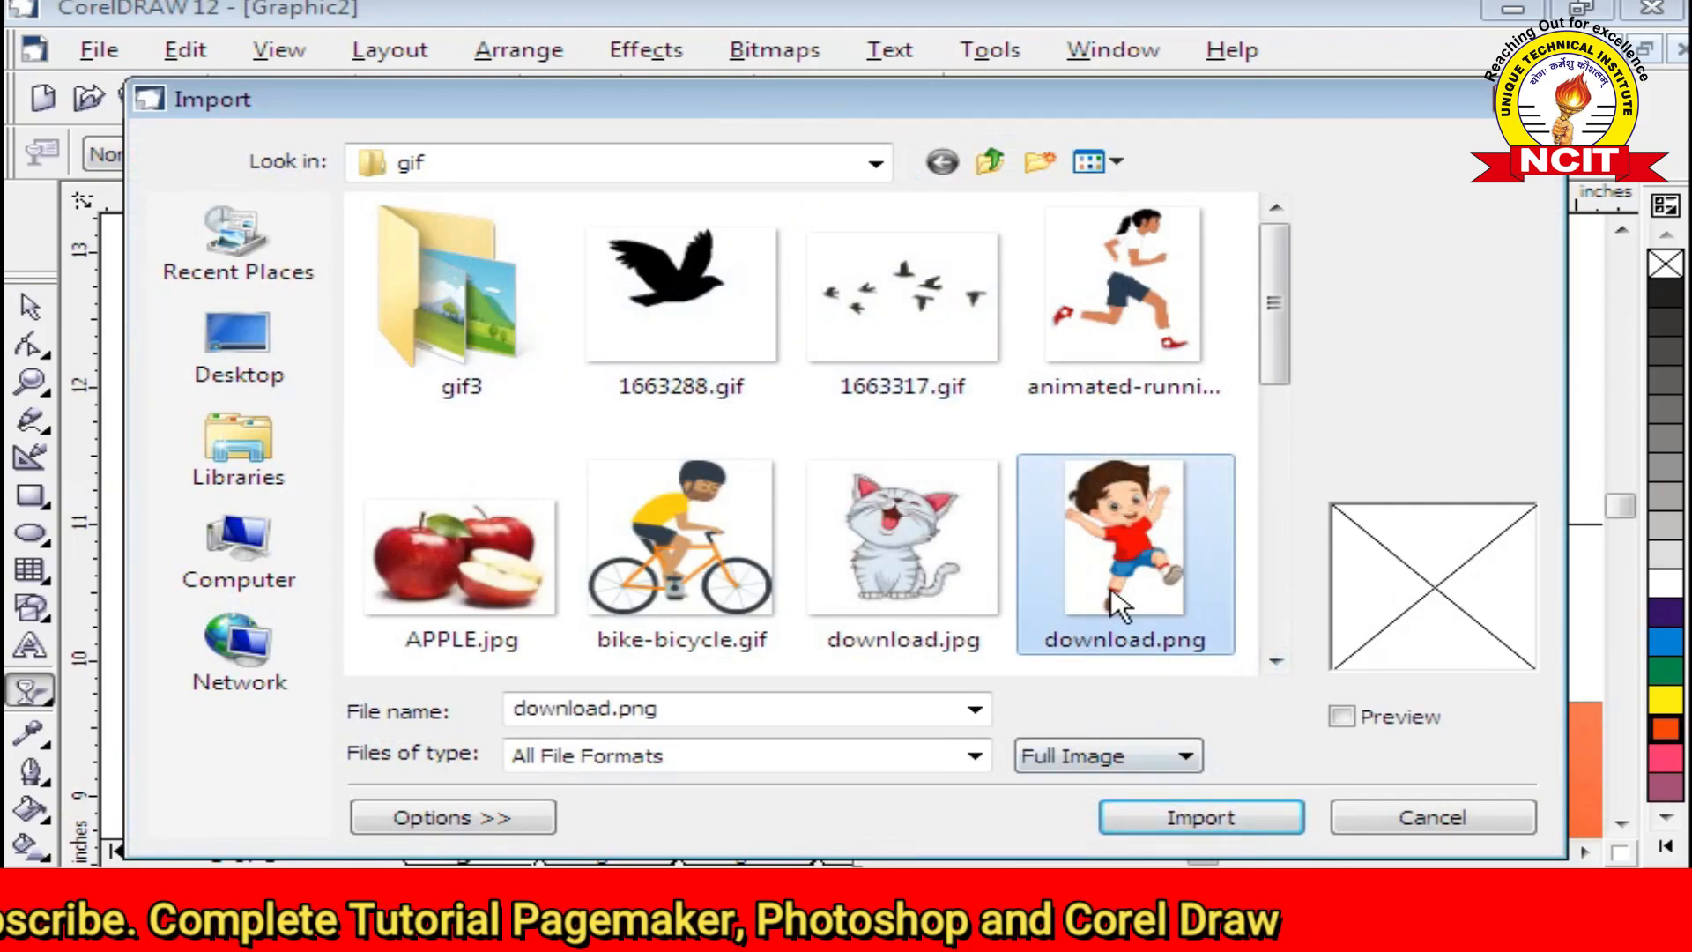
click(1212, 820)
drag(367, 289, 1010, 756)
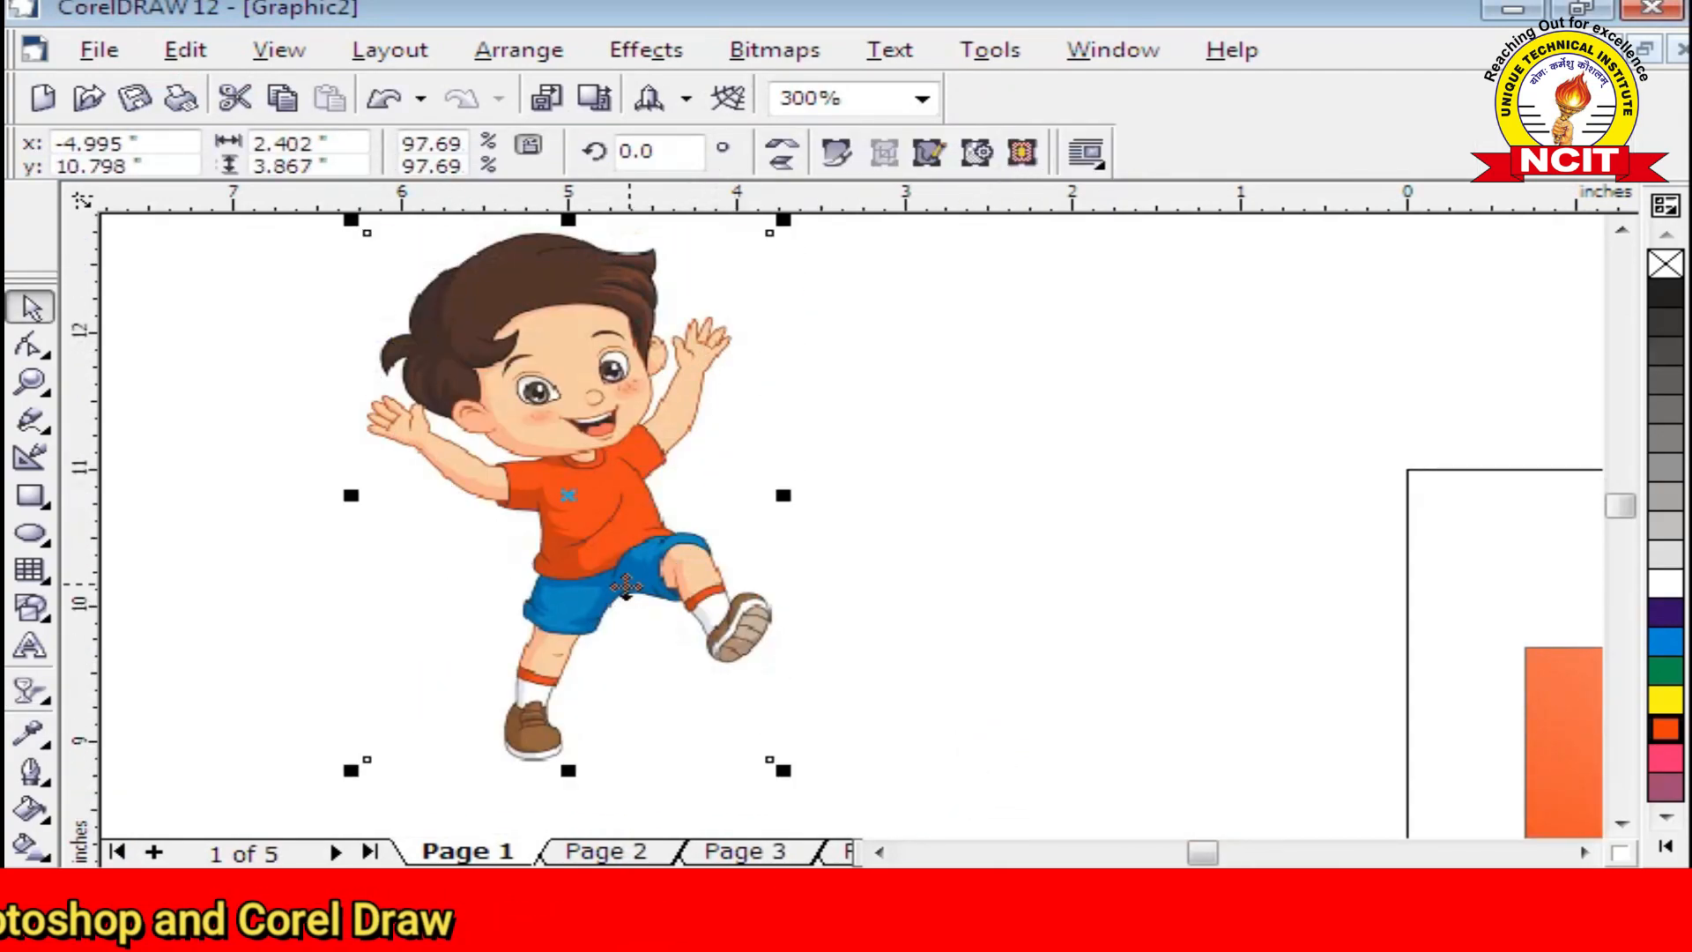
Apply a linear interactive transparency across the boy picture and reposition both its ends to an angle of about 21°
click(29, 692)
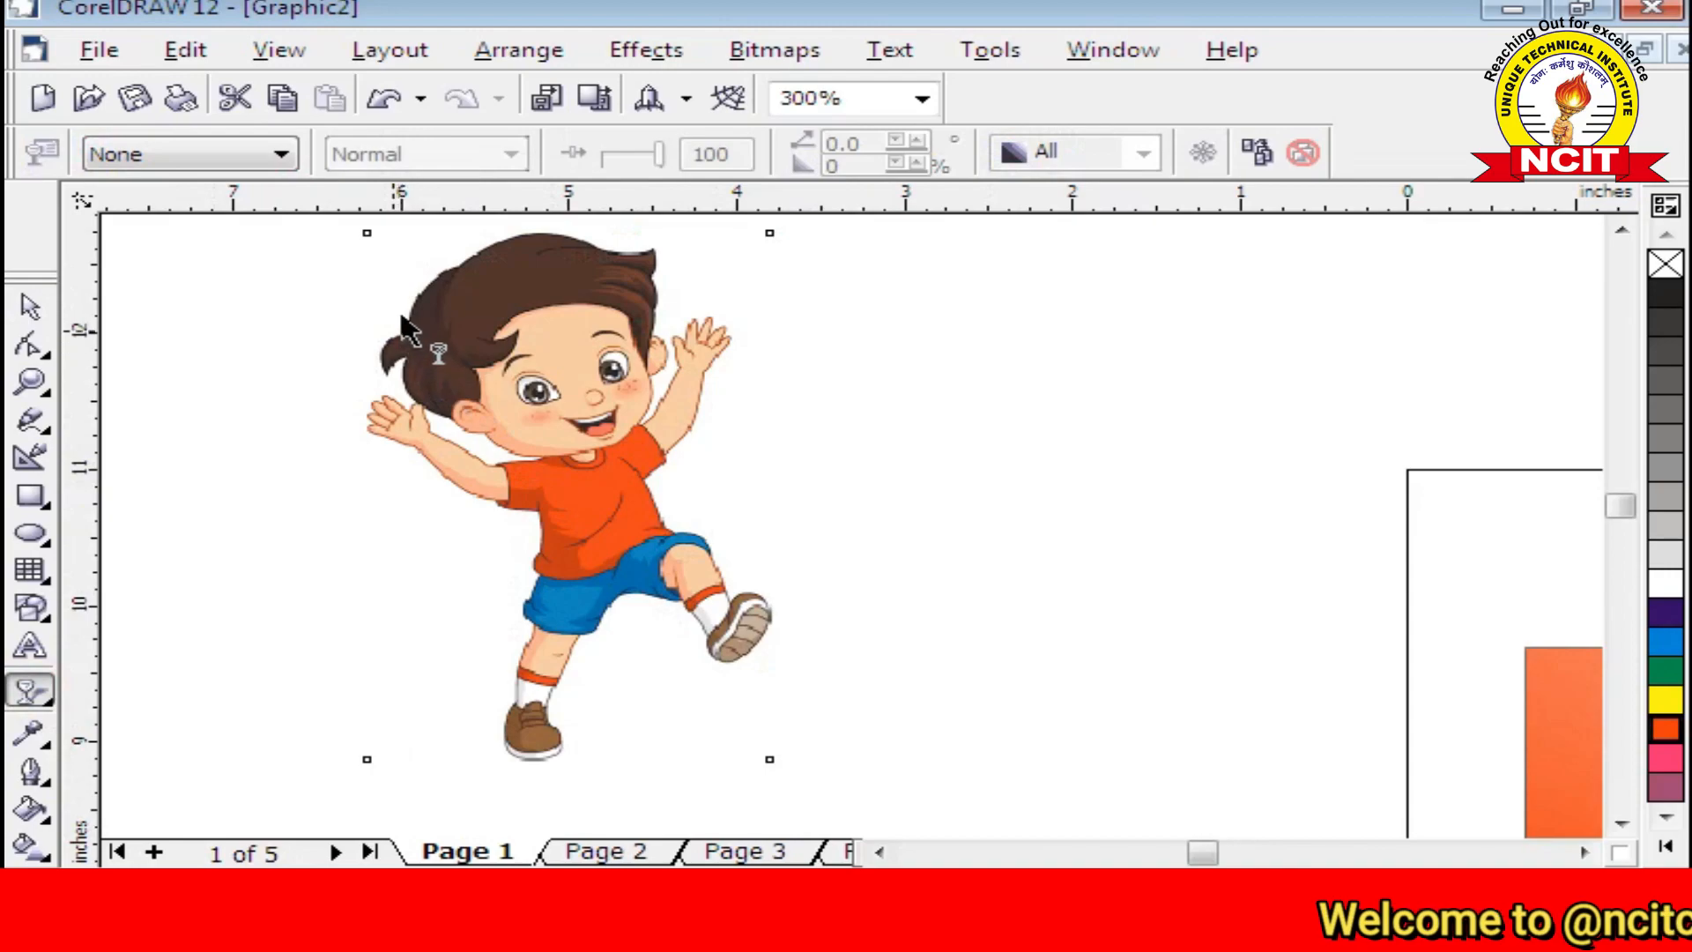
drag(366, 271, 649, 487)
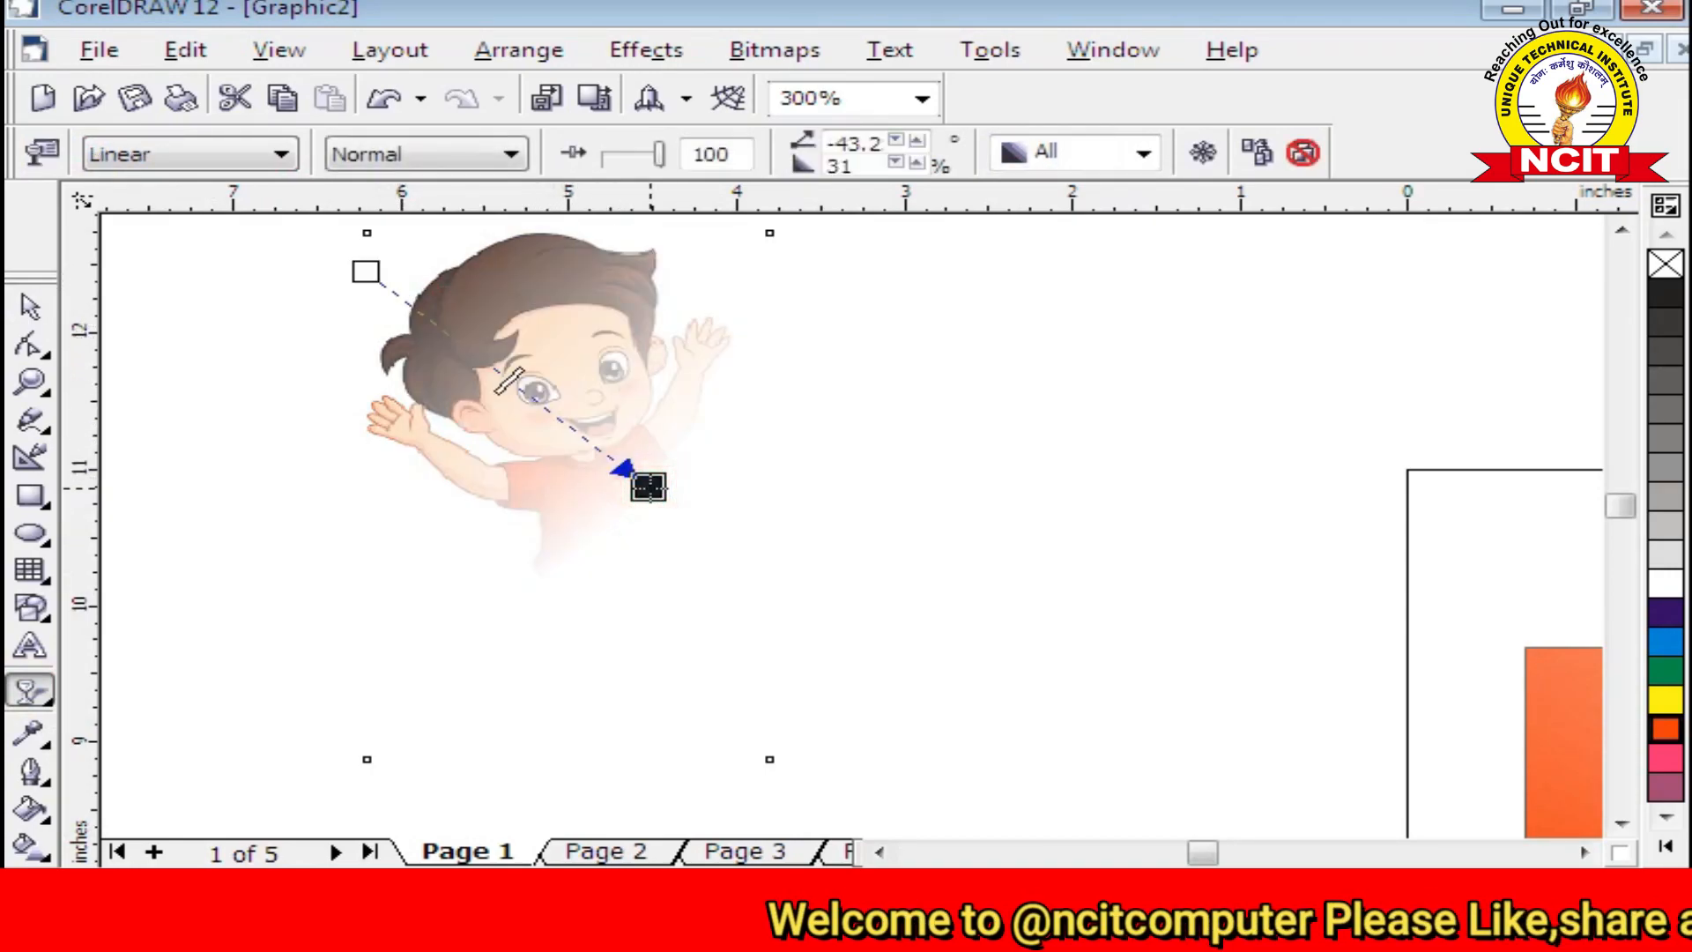
drag(379, 276, 420, 421)
drag(647, 486, 611, 360)
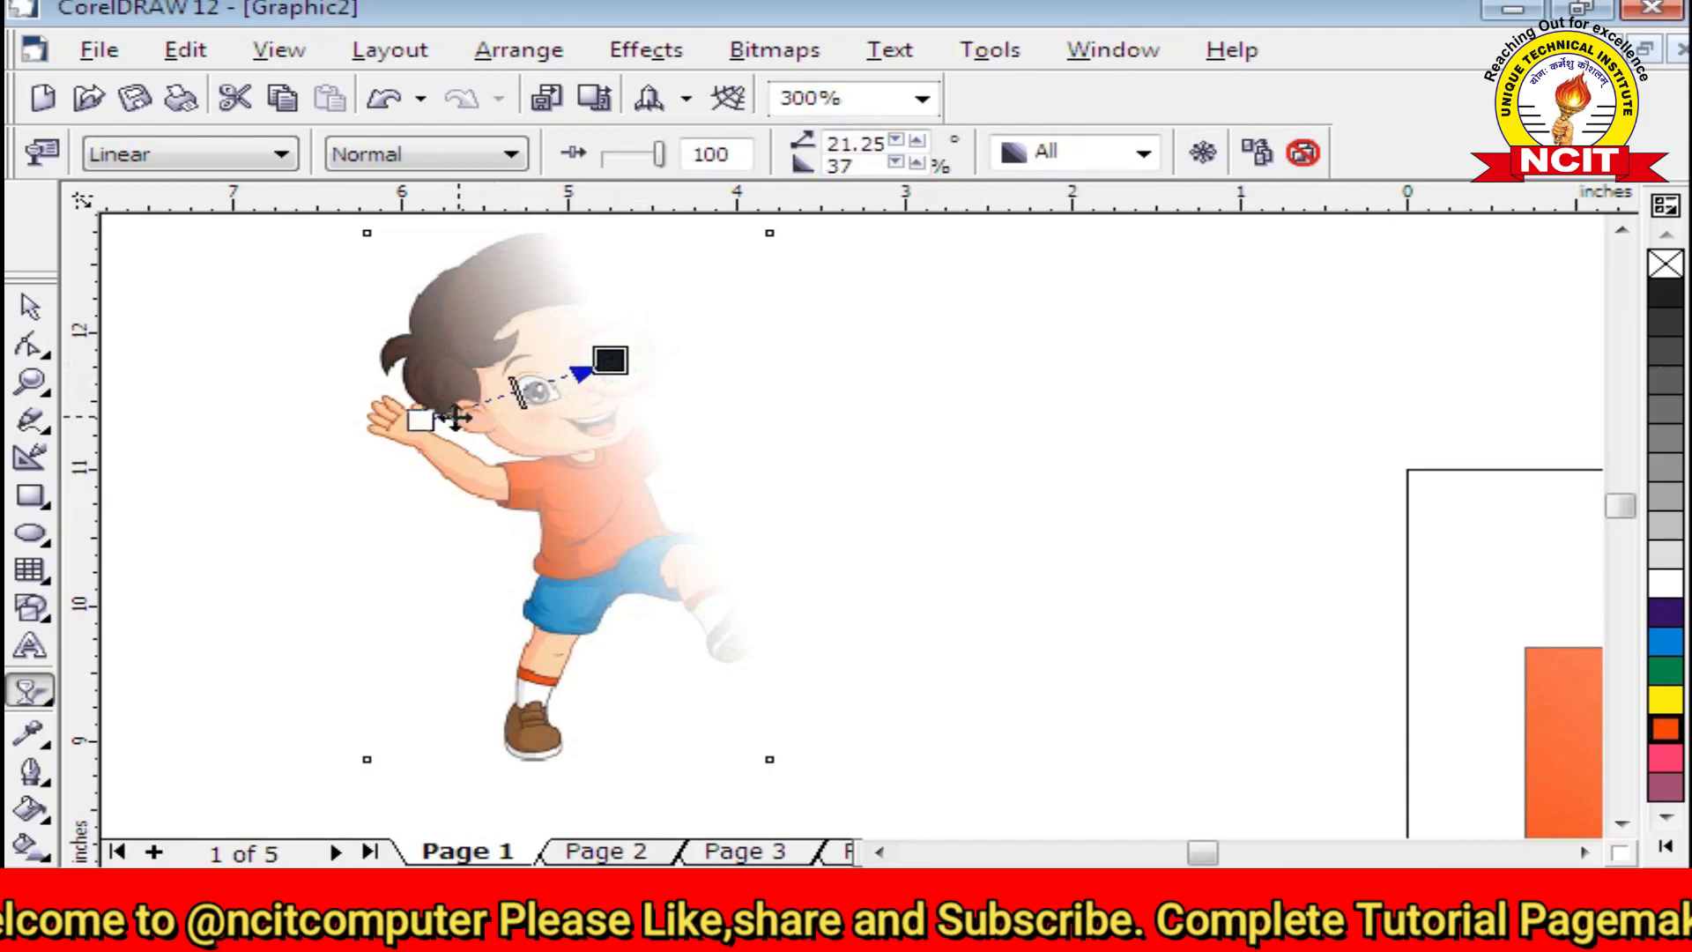
Reposition both ends of the boy picture's linear transparency so it fades downward from the face at an angle of about -98°
drag(423, 421, 661, 523)
drag(610, 359, 592, 578)
drag(661, 524, 629, 352)
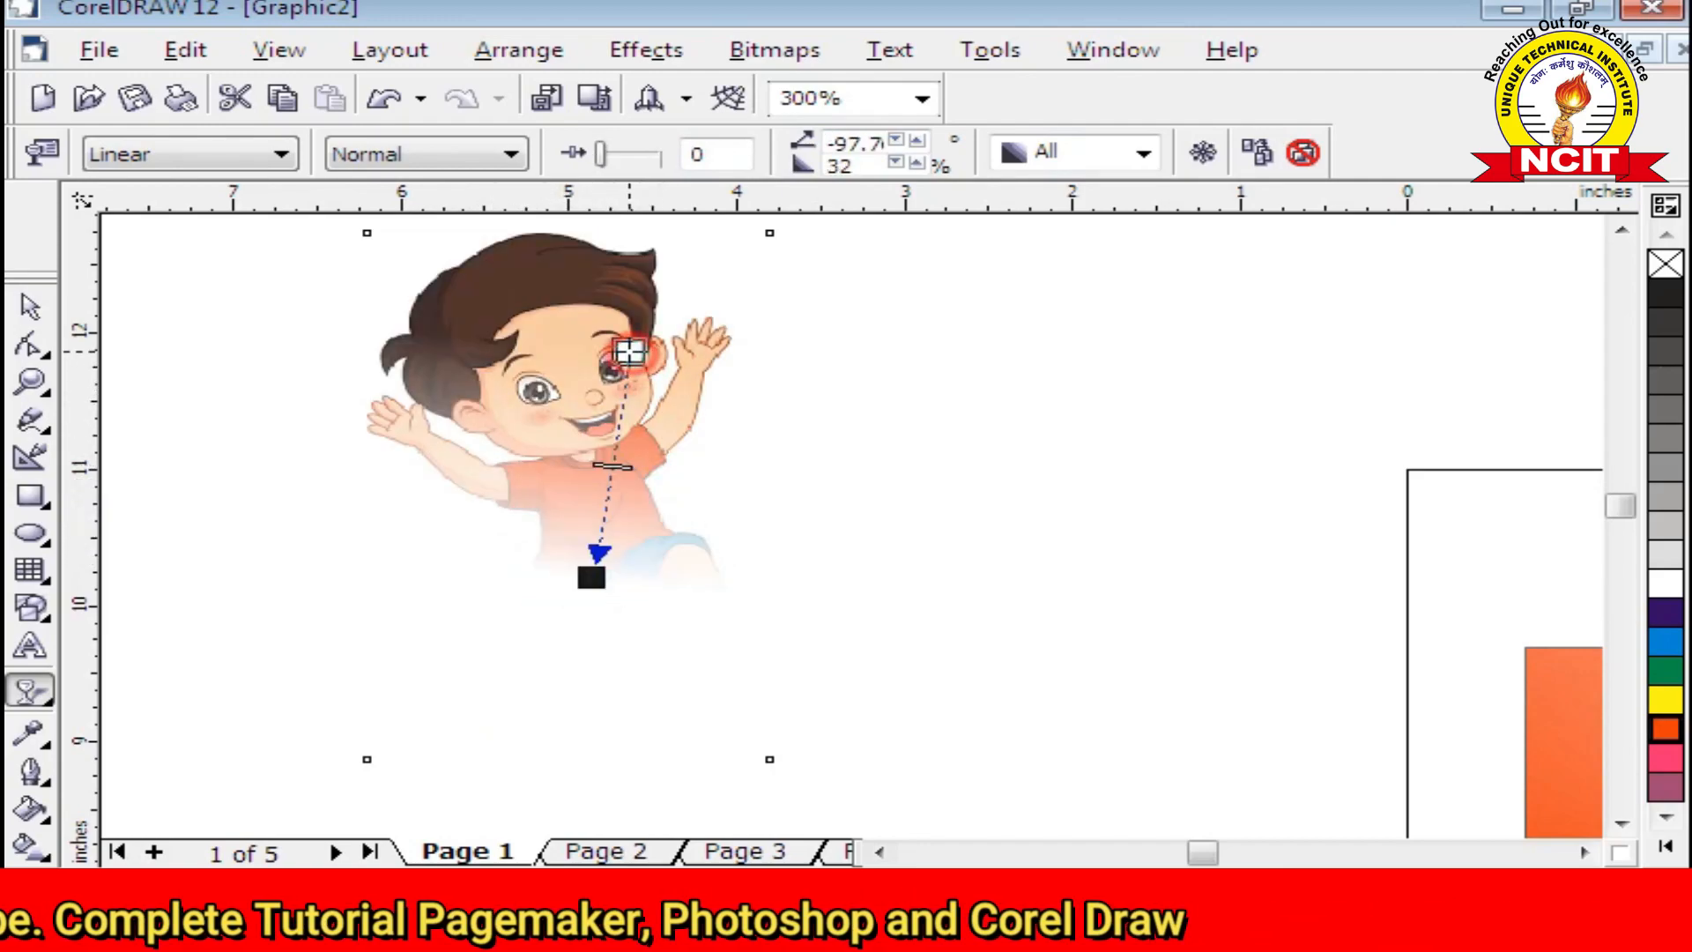
Cycle the boy picture's transparency type through Radial, Square and Conical, finishing on Bitmap Pattern
click(159, 156)
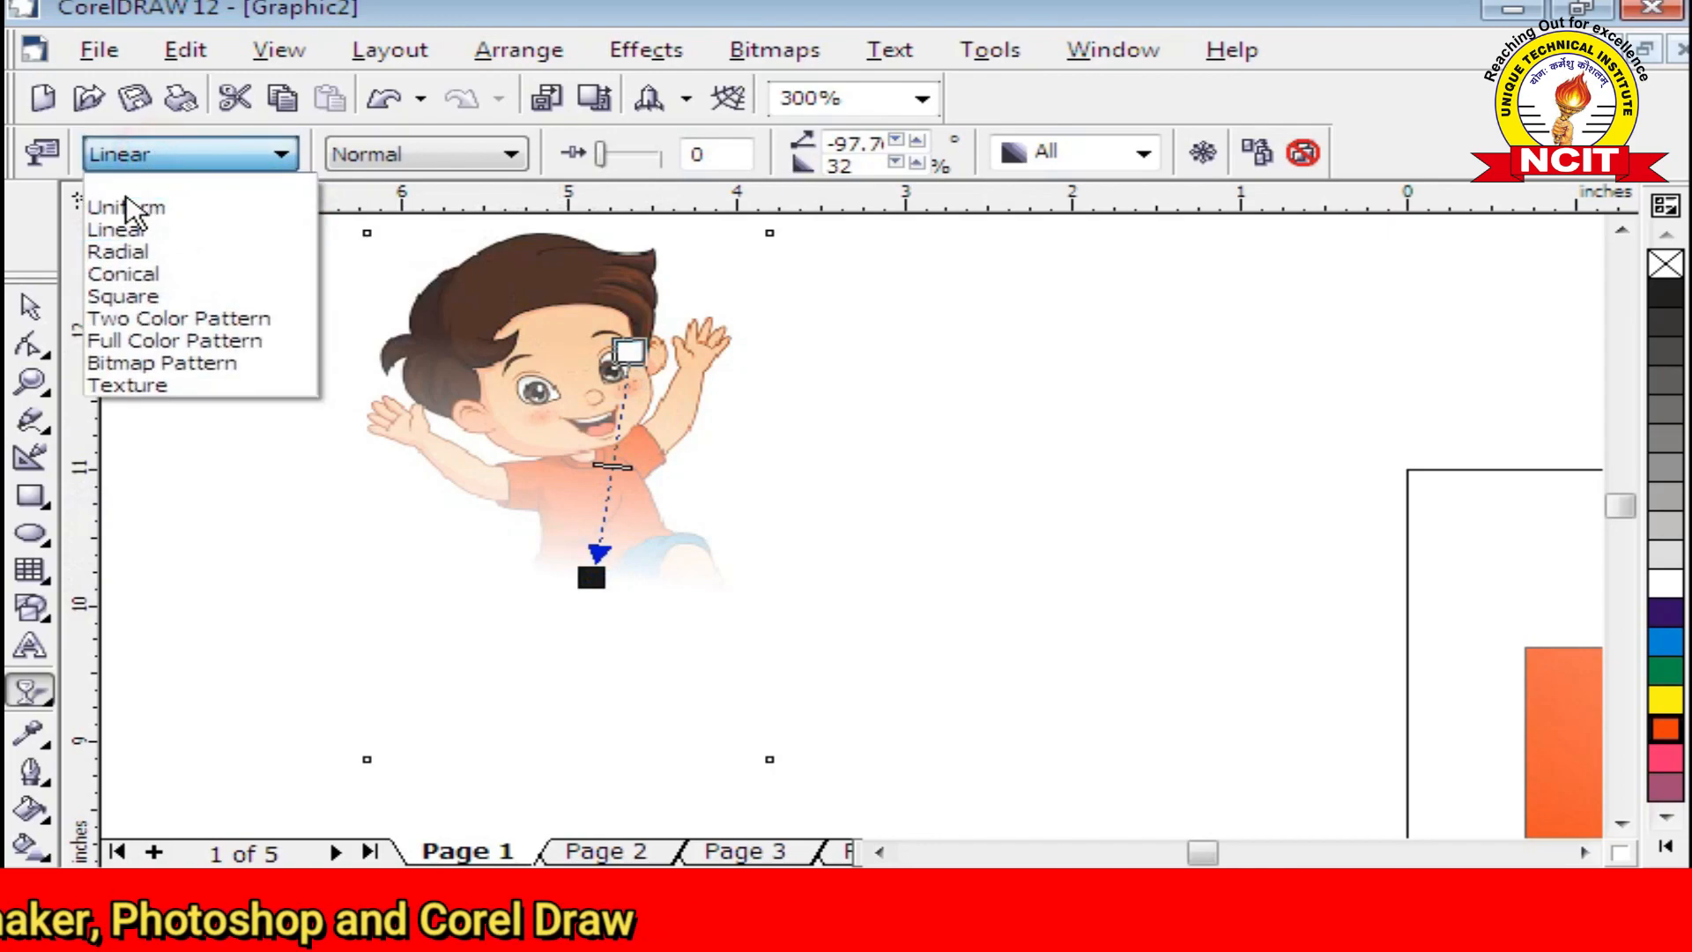
click(127, 254)
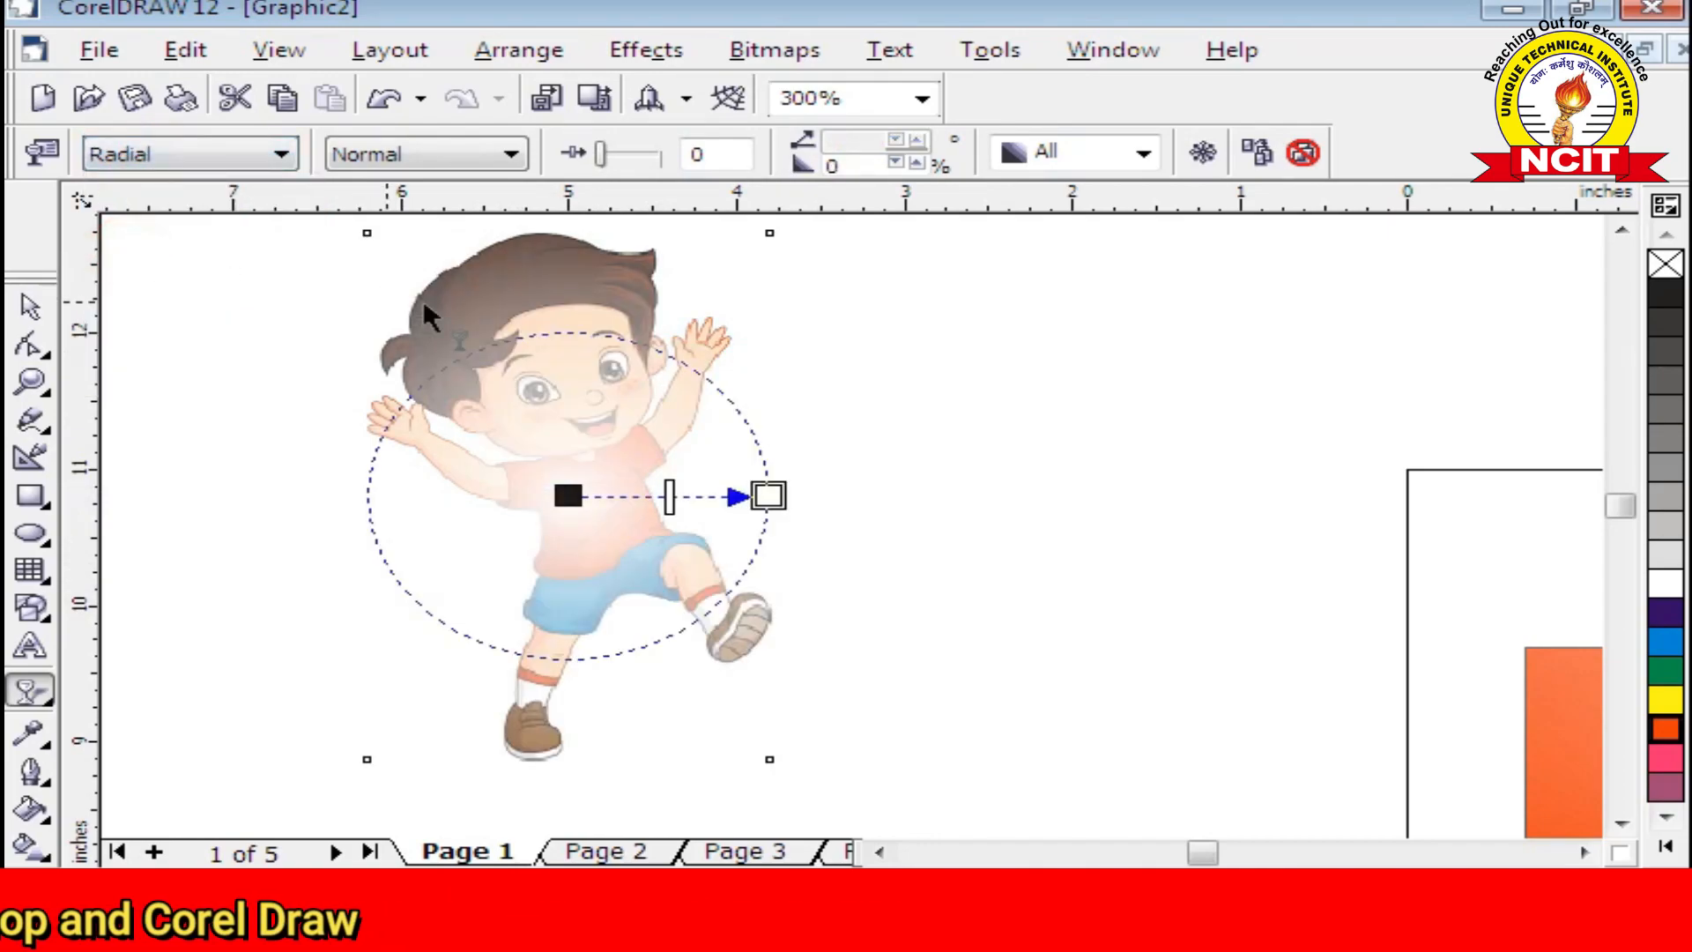
click(181, 164)
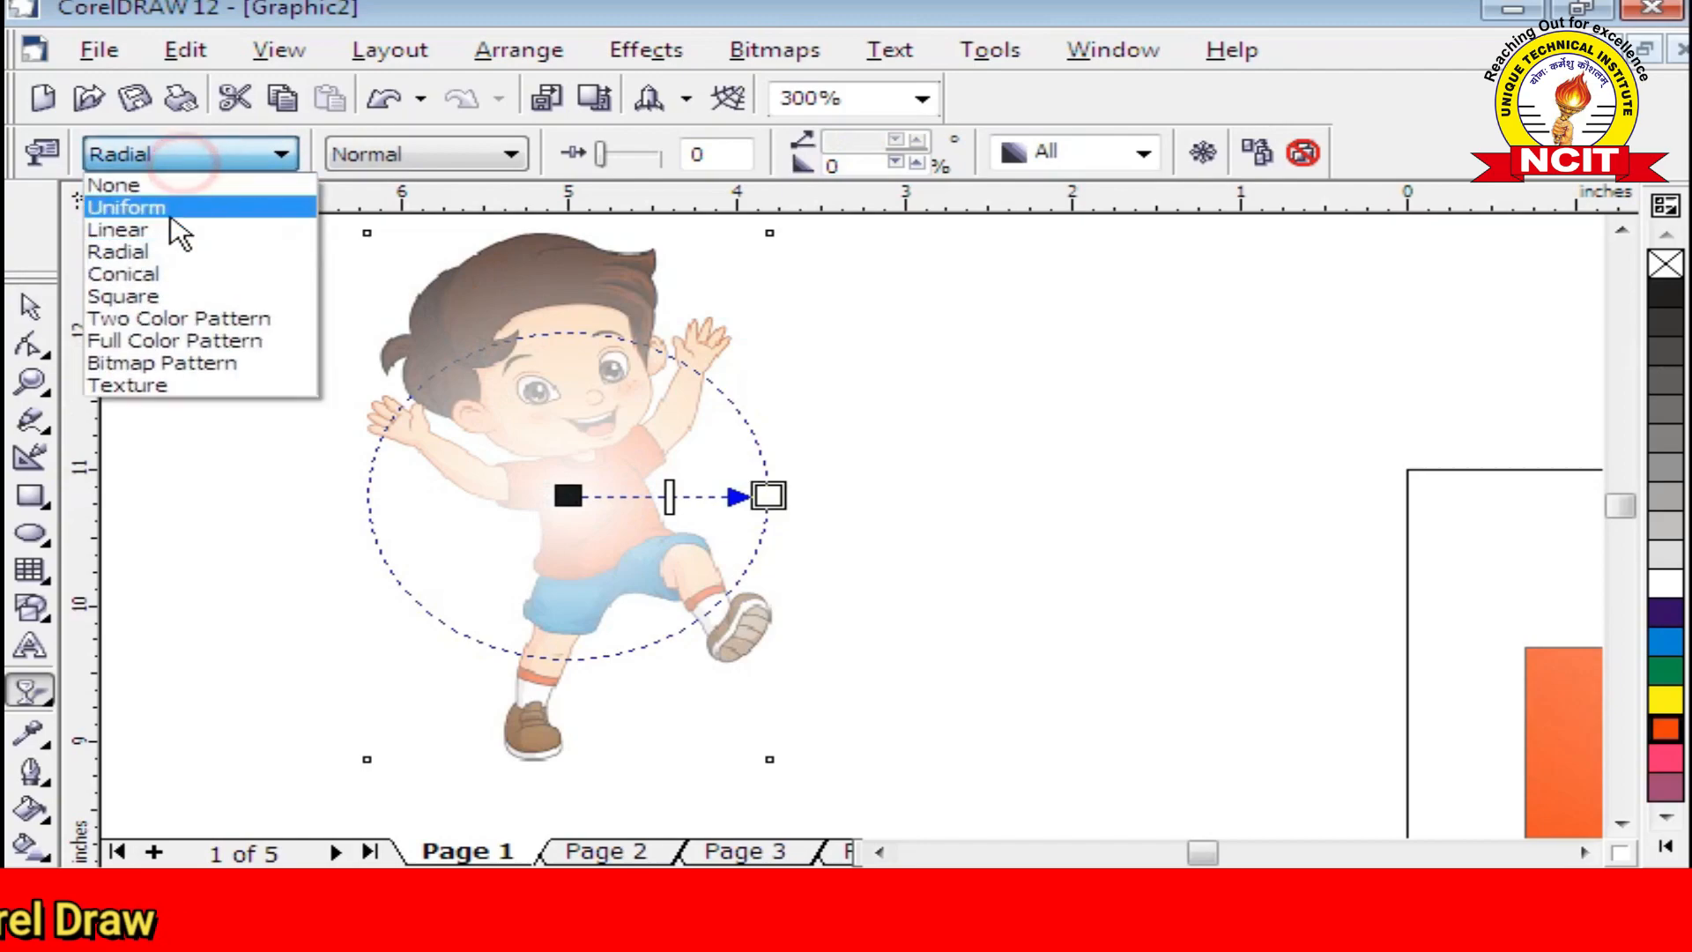
click(152, 291)
click(176, 157)
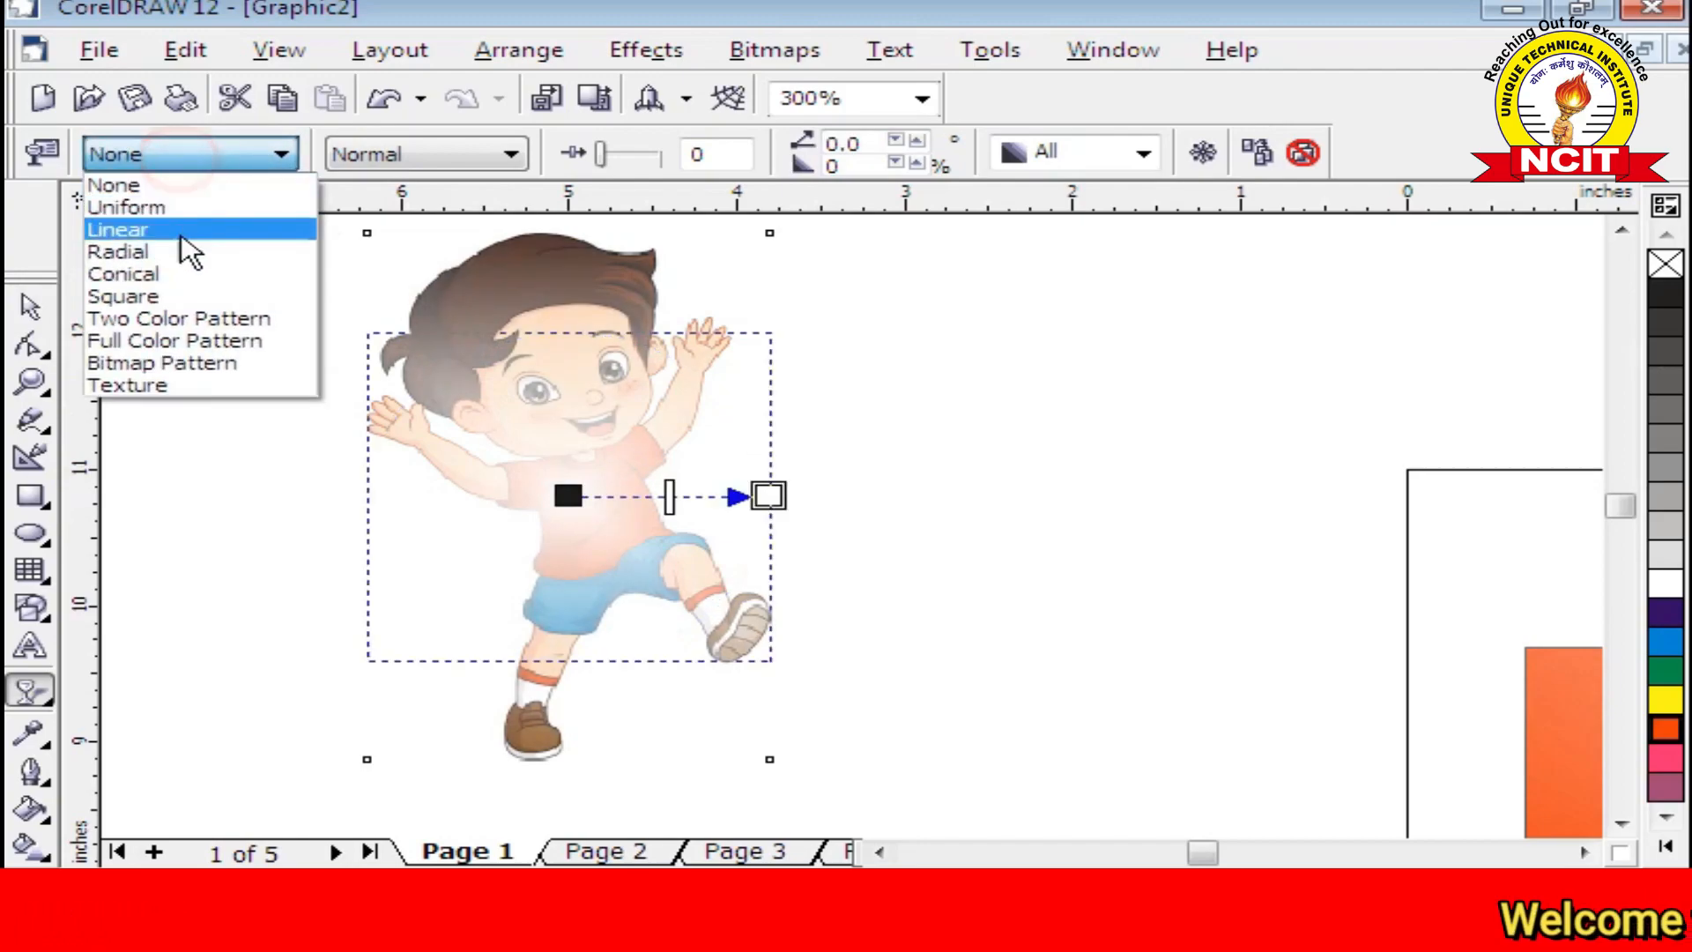
click(169, 273)
click(173, 157)
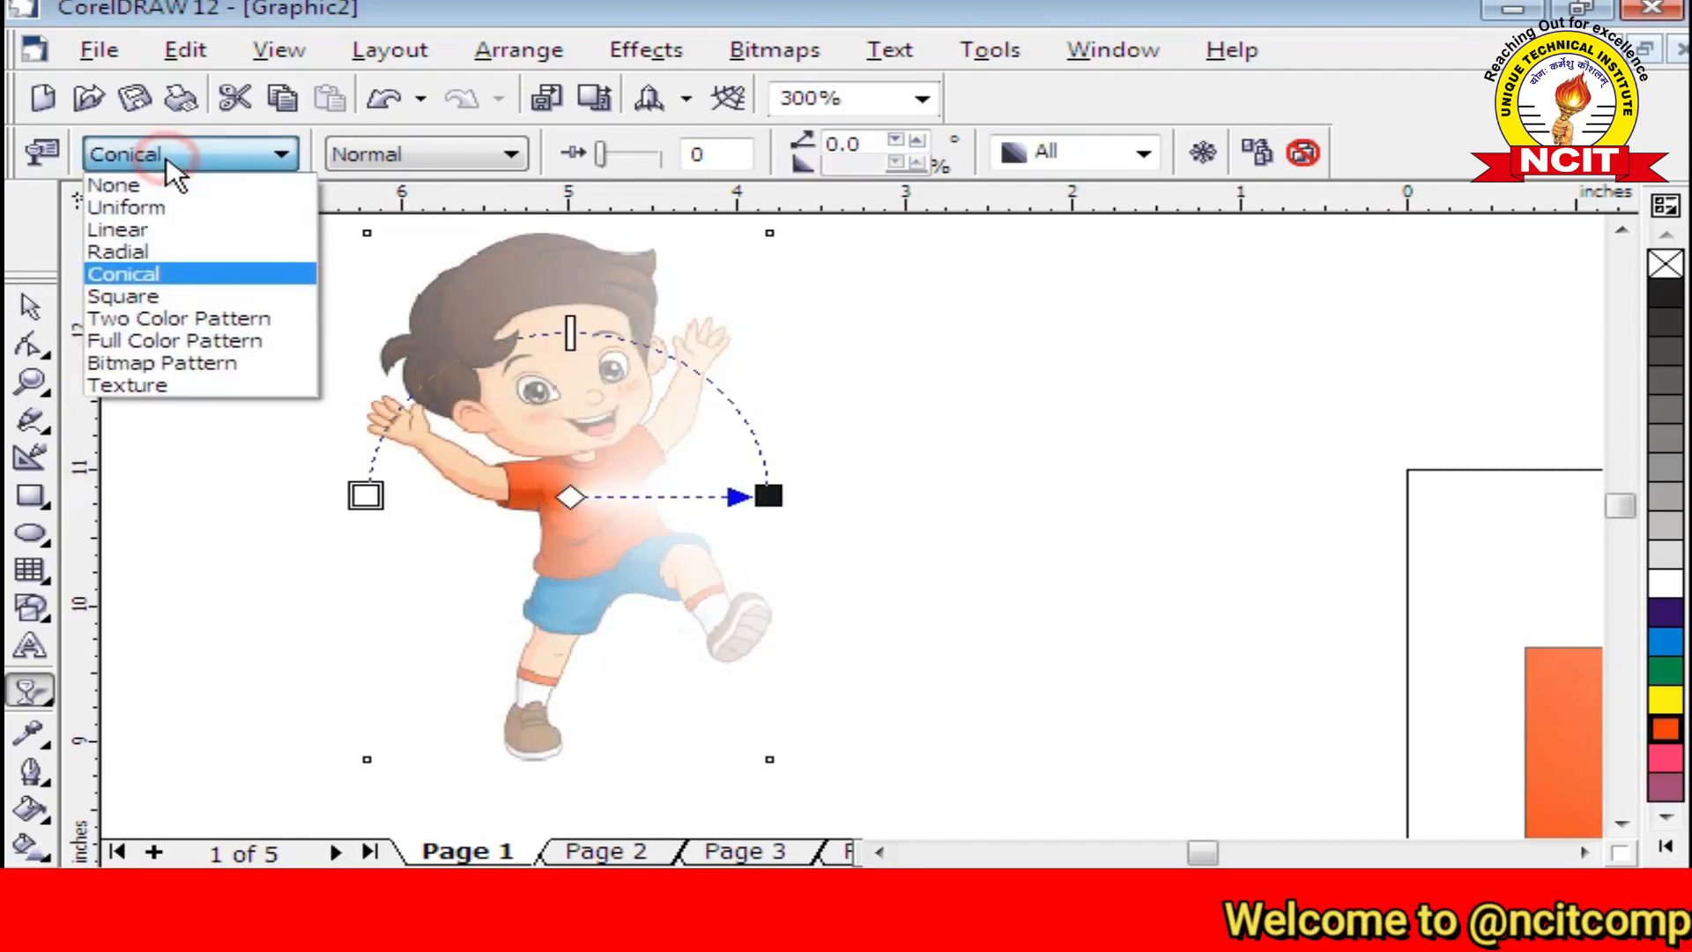
click(141, 362)
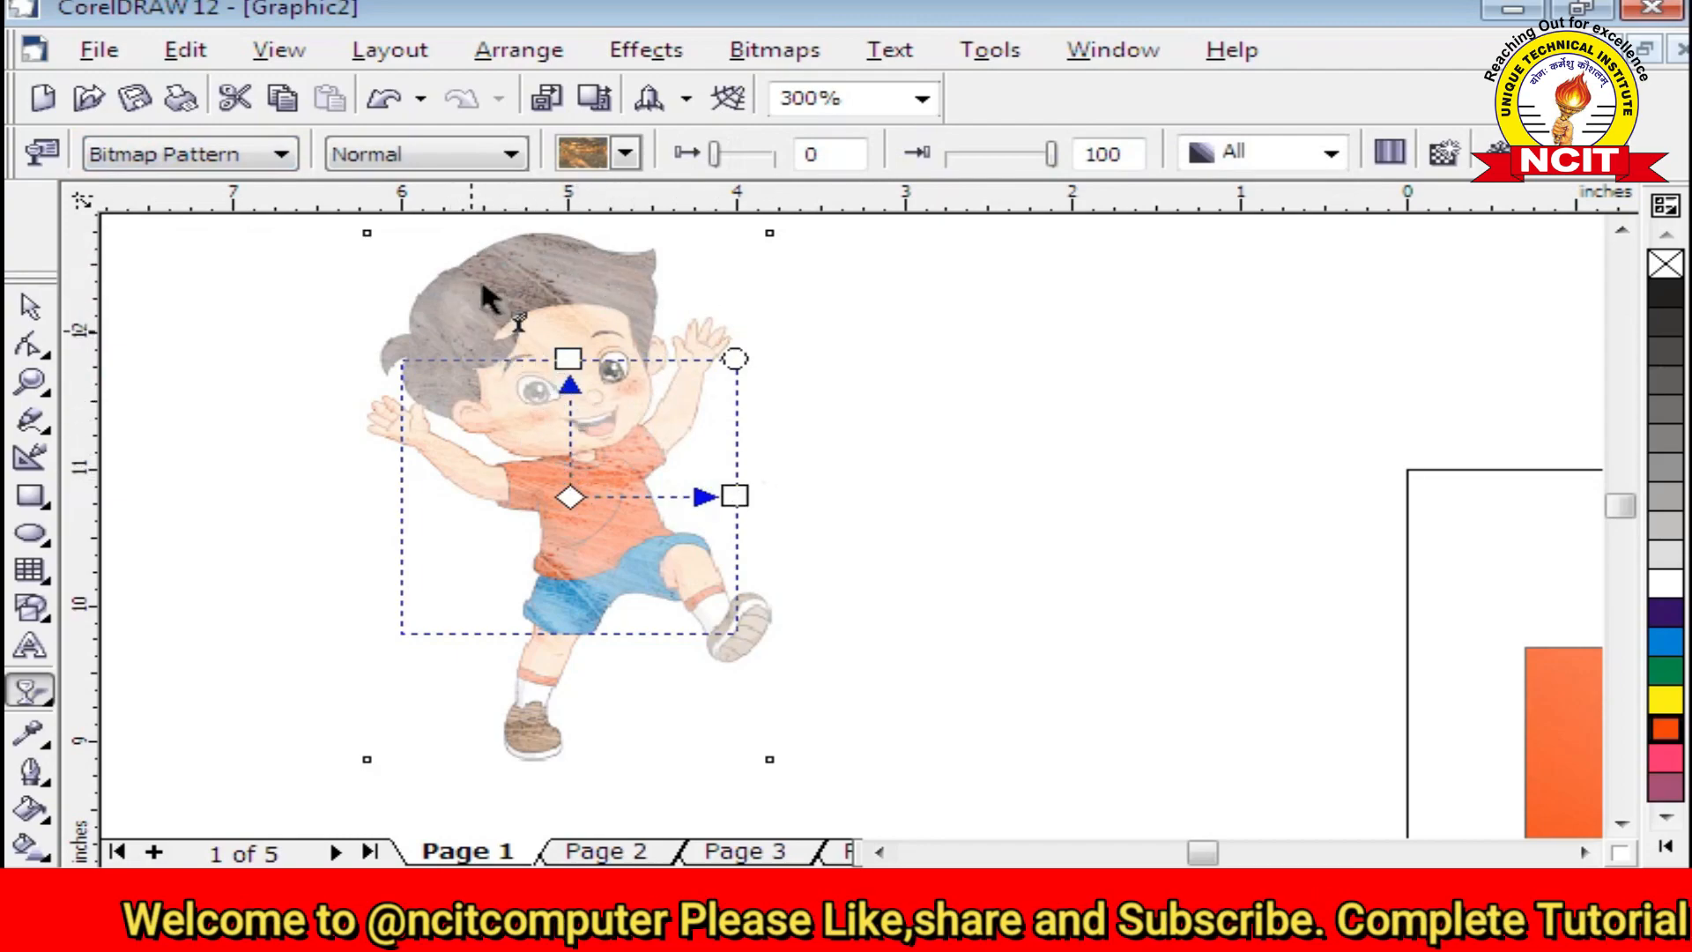
Try the If Lighter, Saturation, Invert, Red and Difference merge modes on the picture's bitmap pattern transparency
click(421, 155)
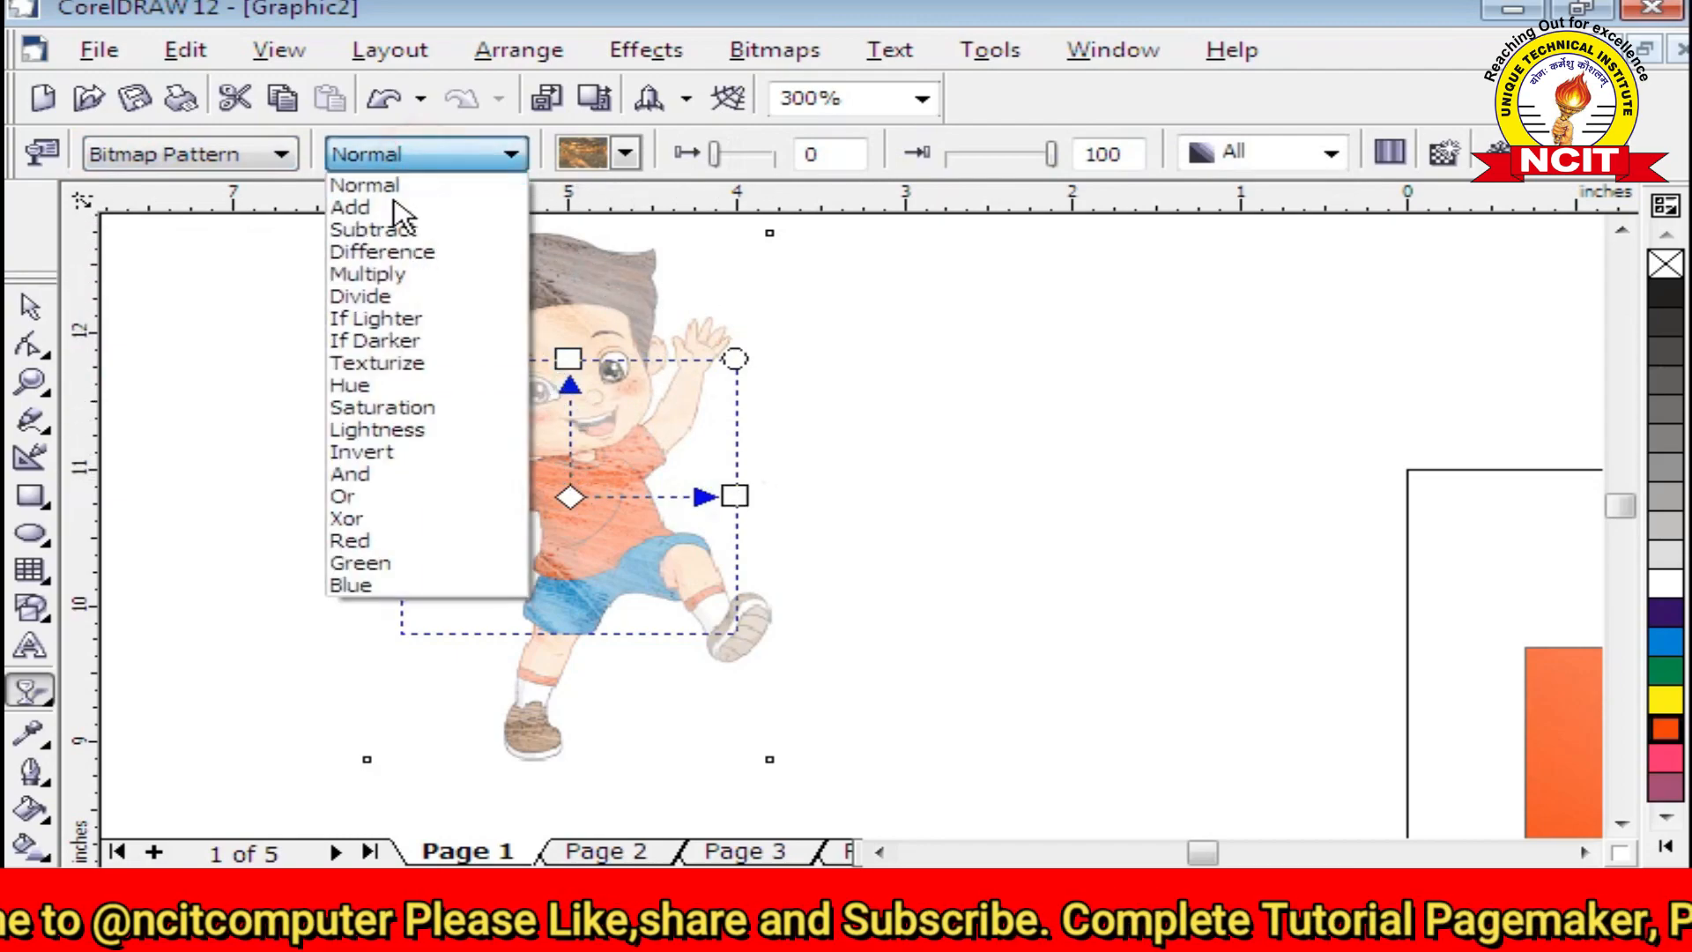
click(395, 318)
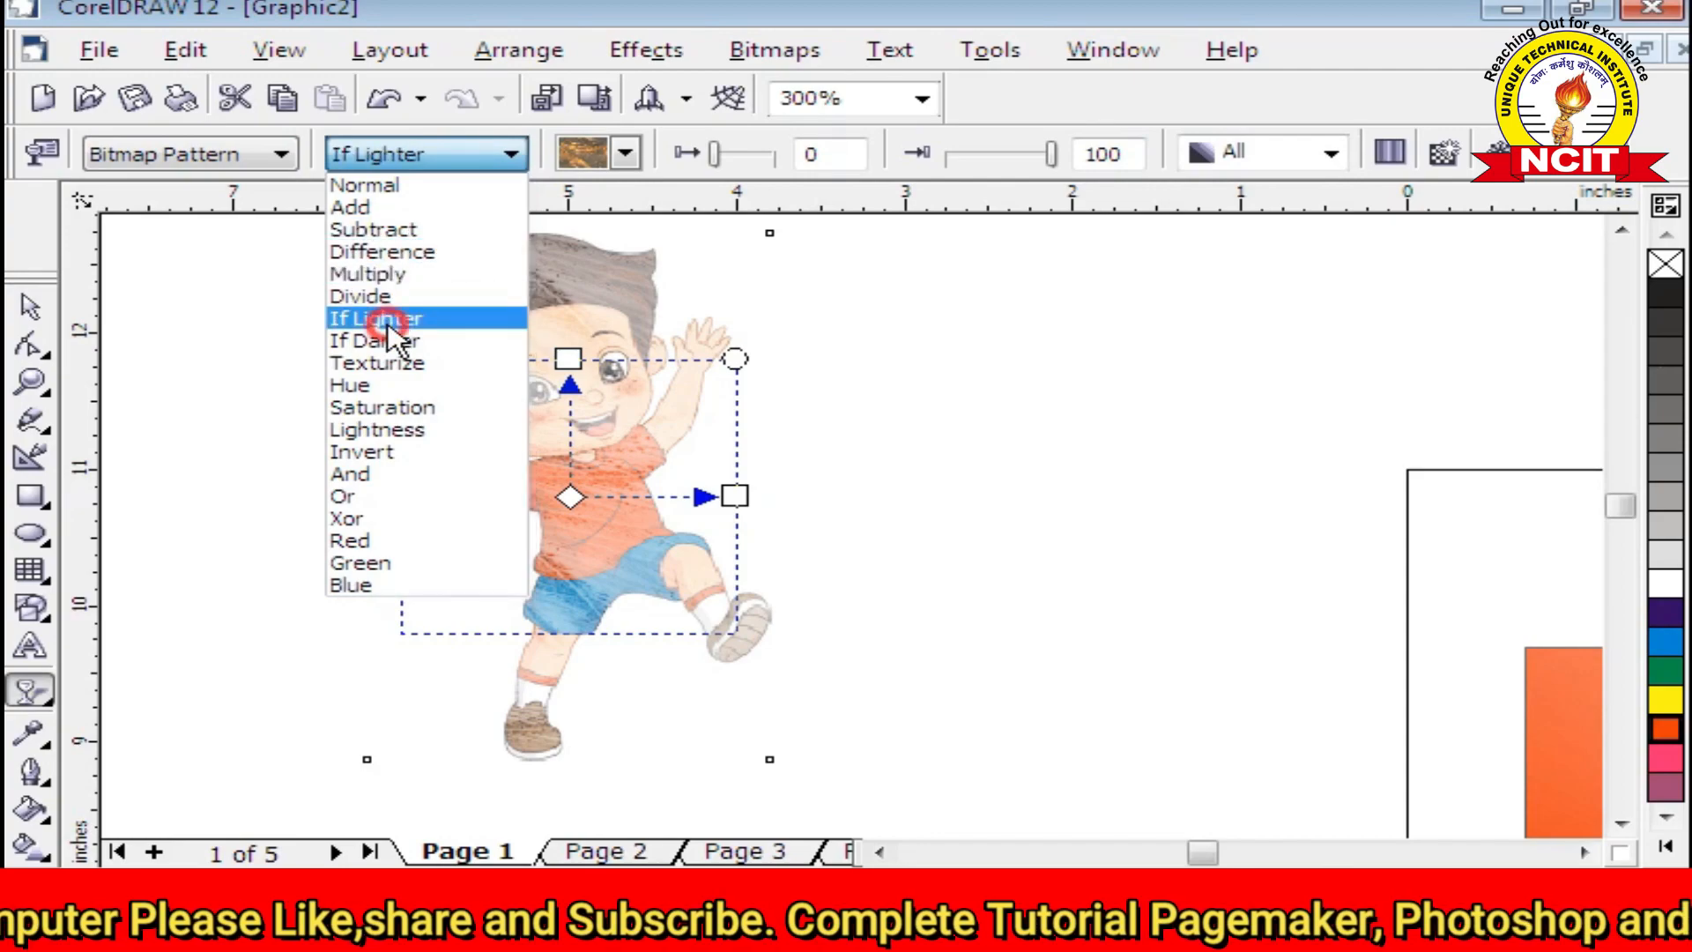
click(379, 161)
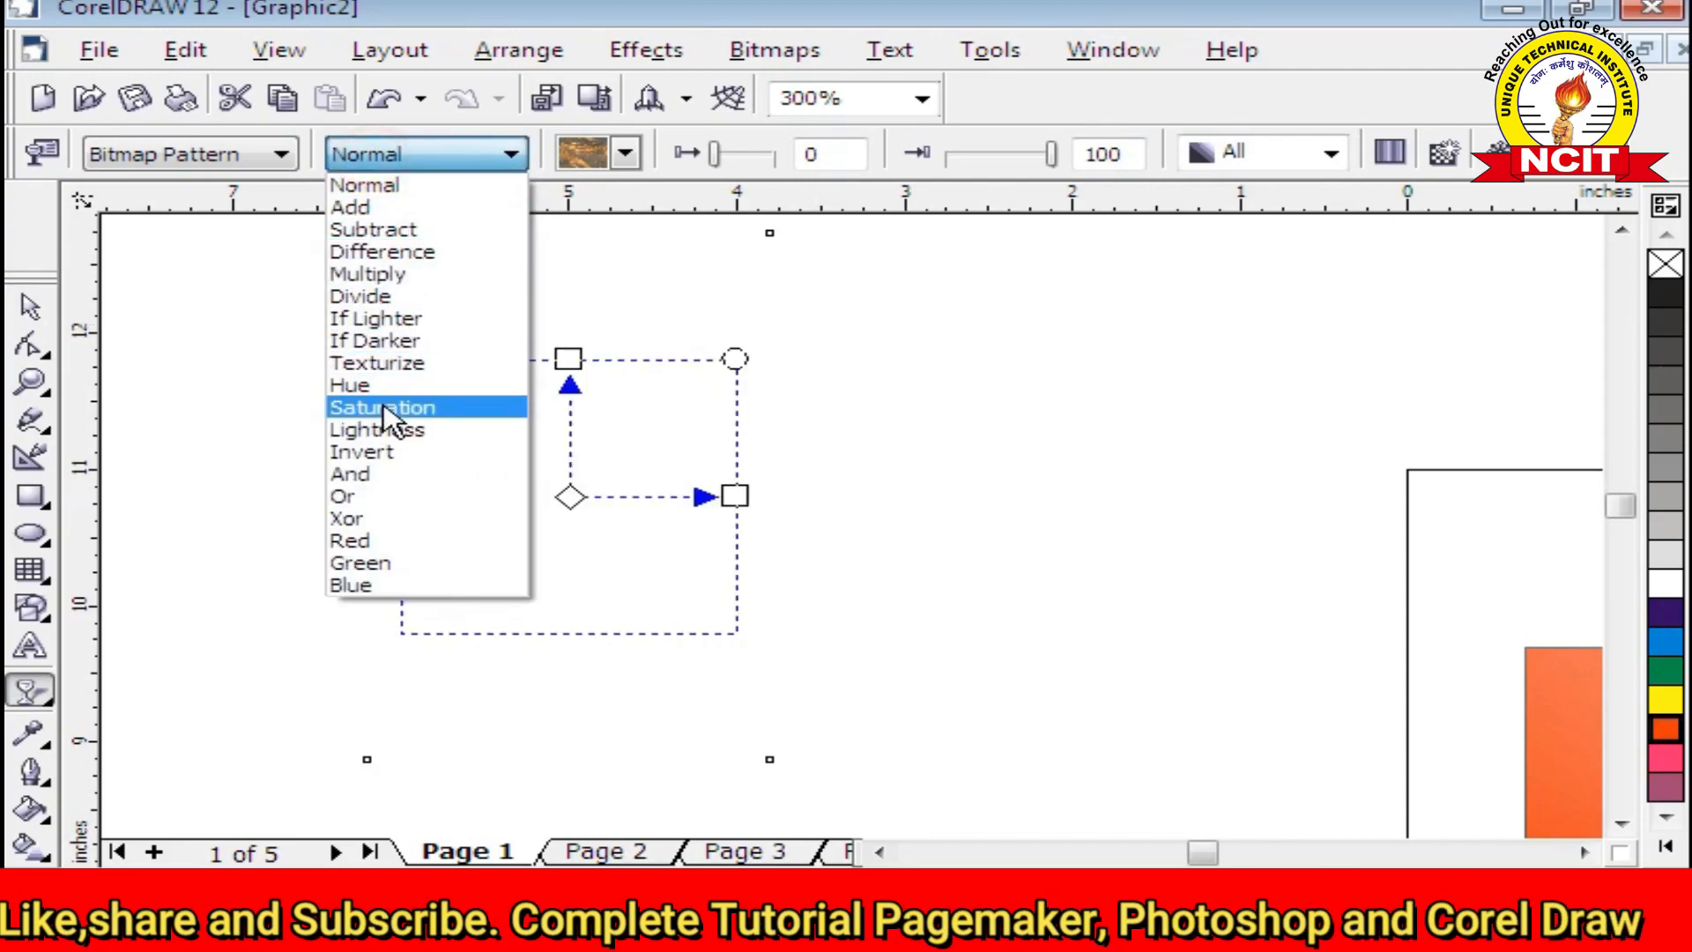
click(388, 404)
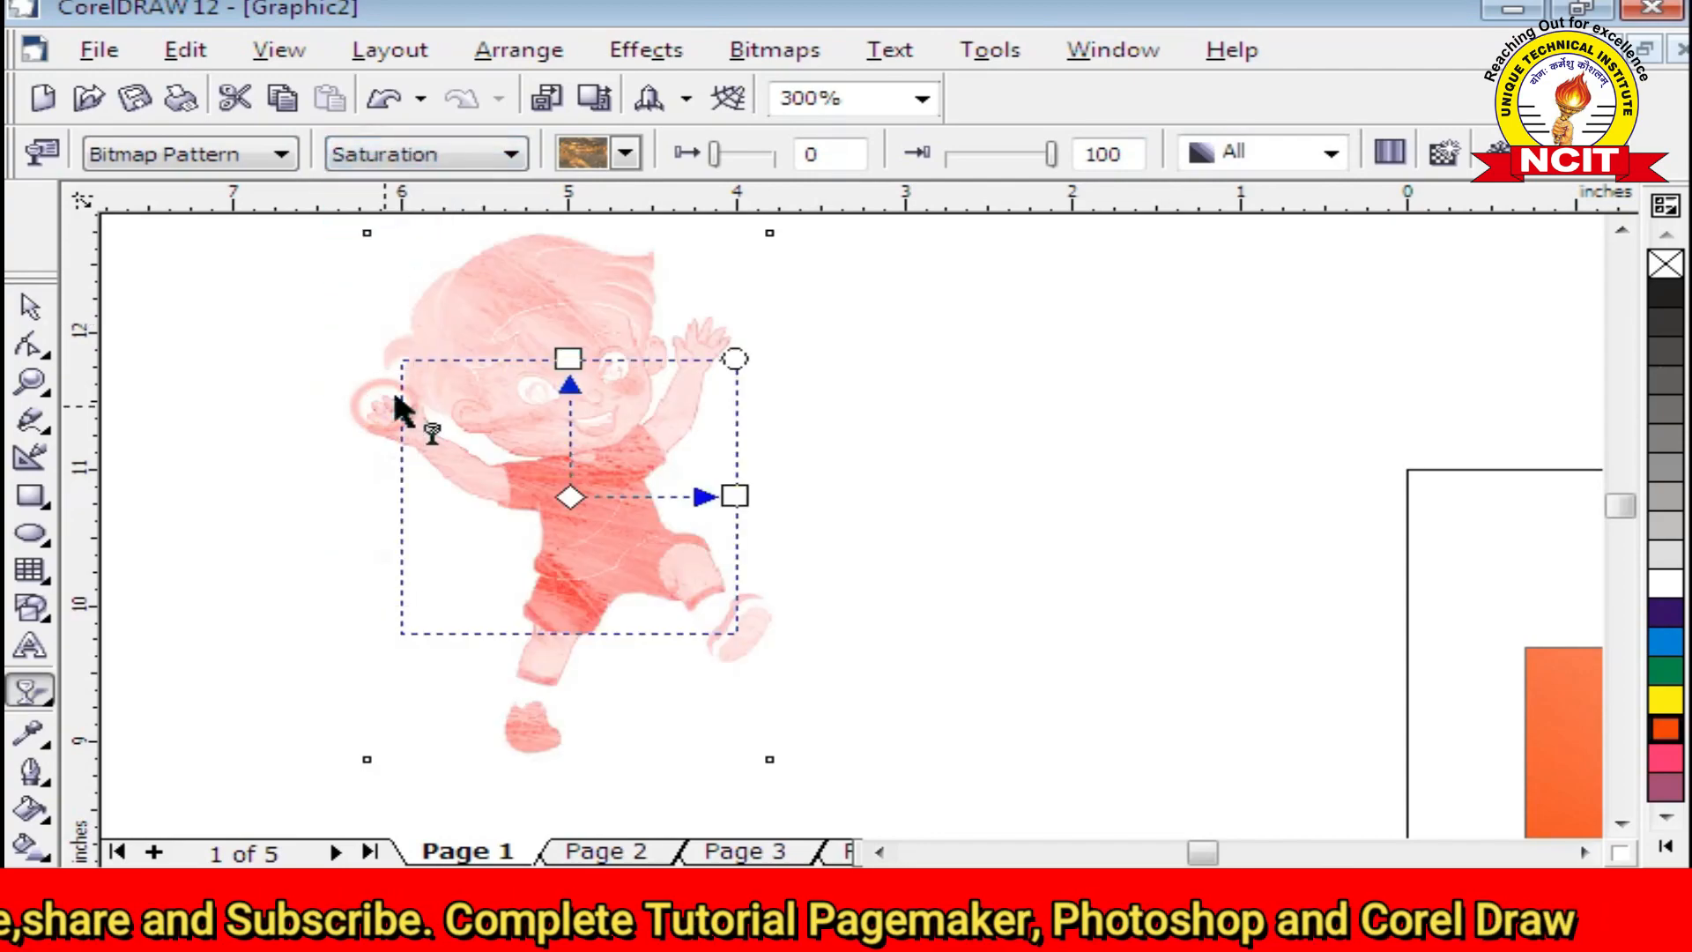
click(368, 167)
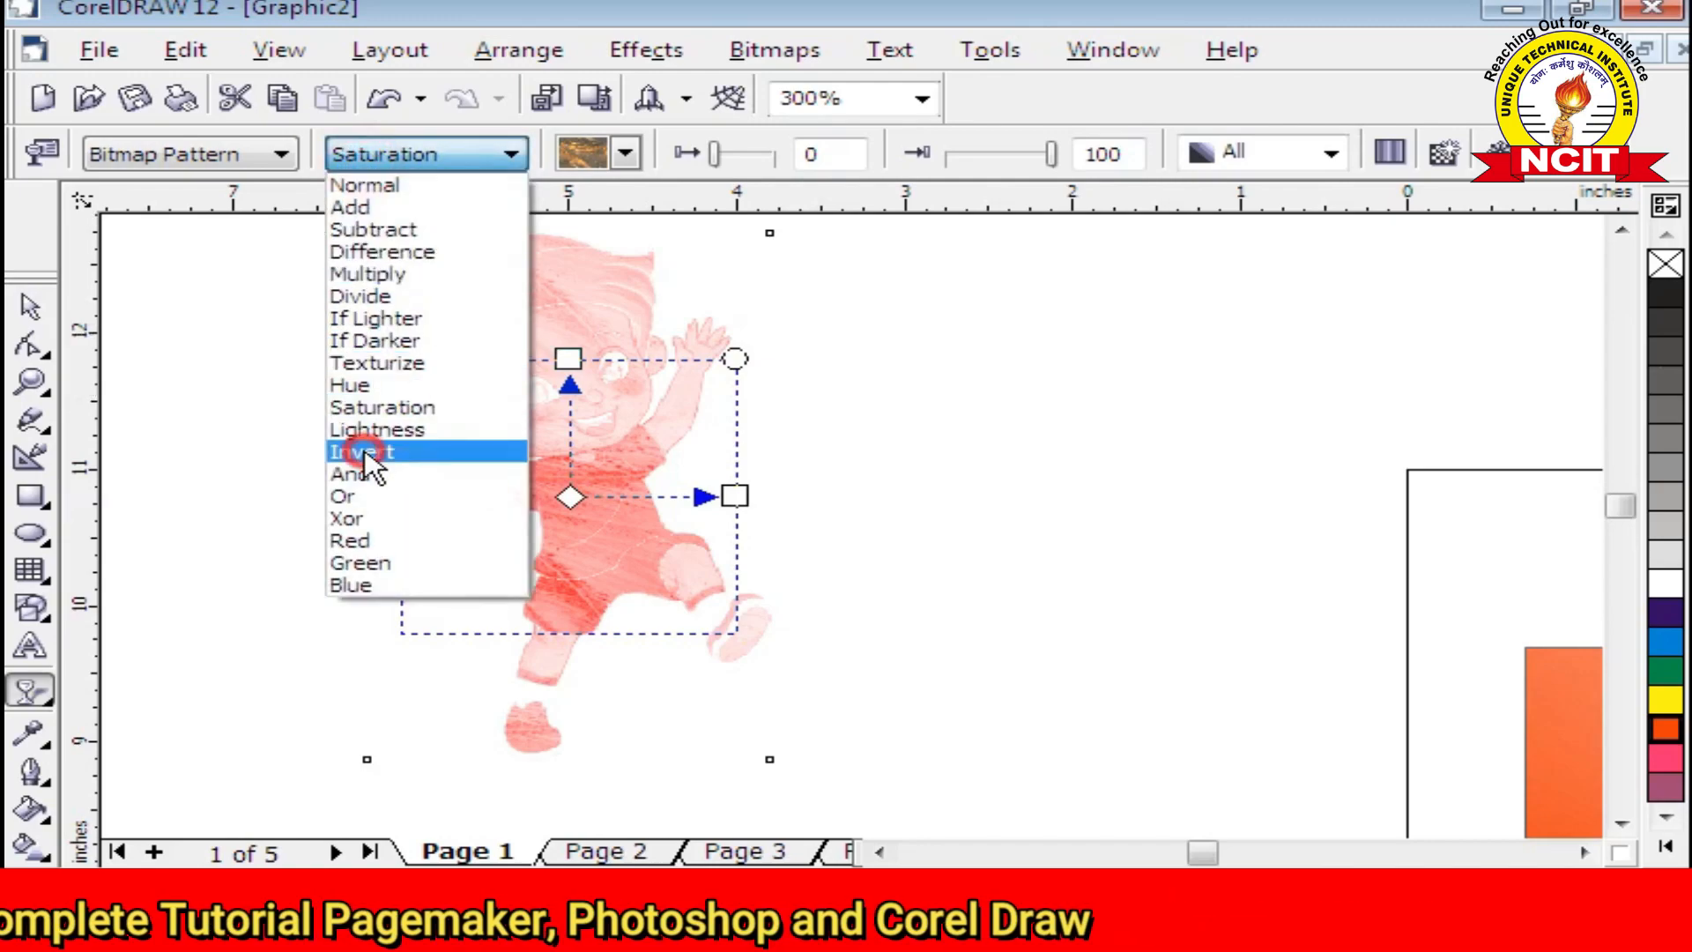
click(369, 451)
click(364, 168)
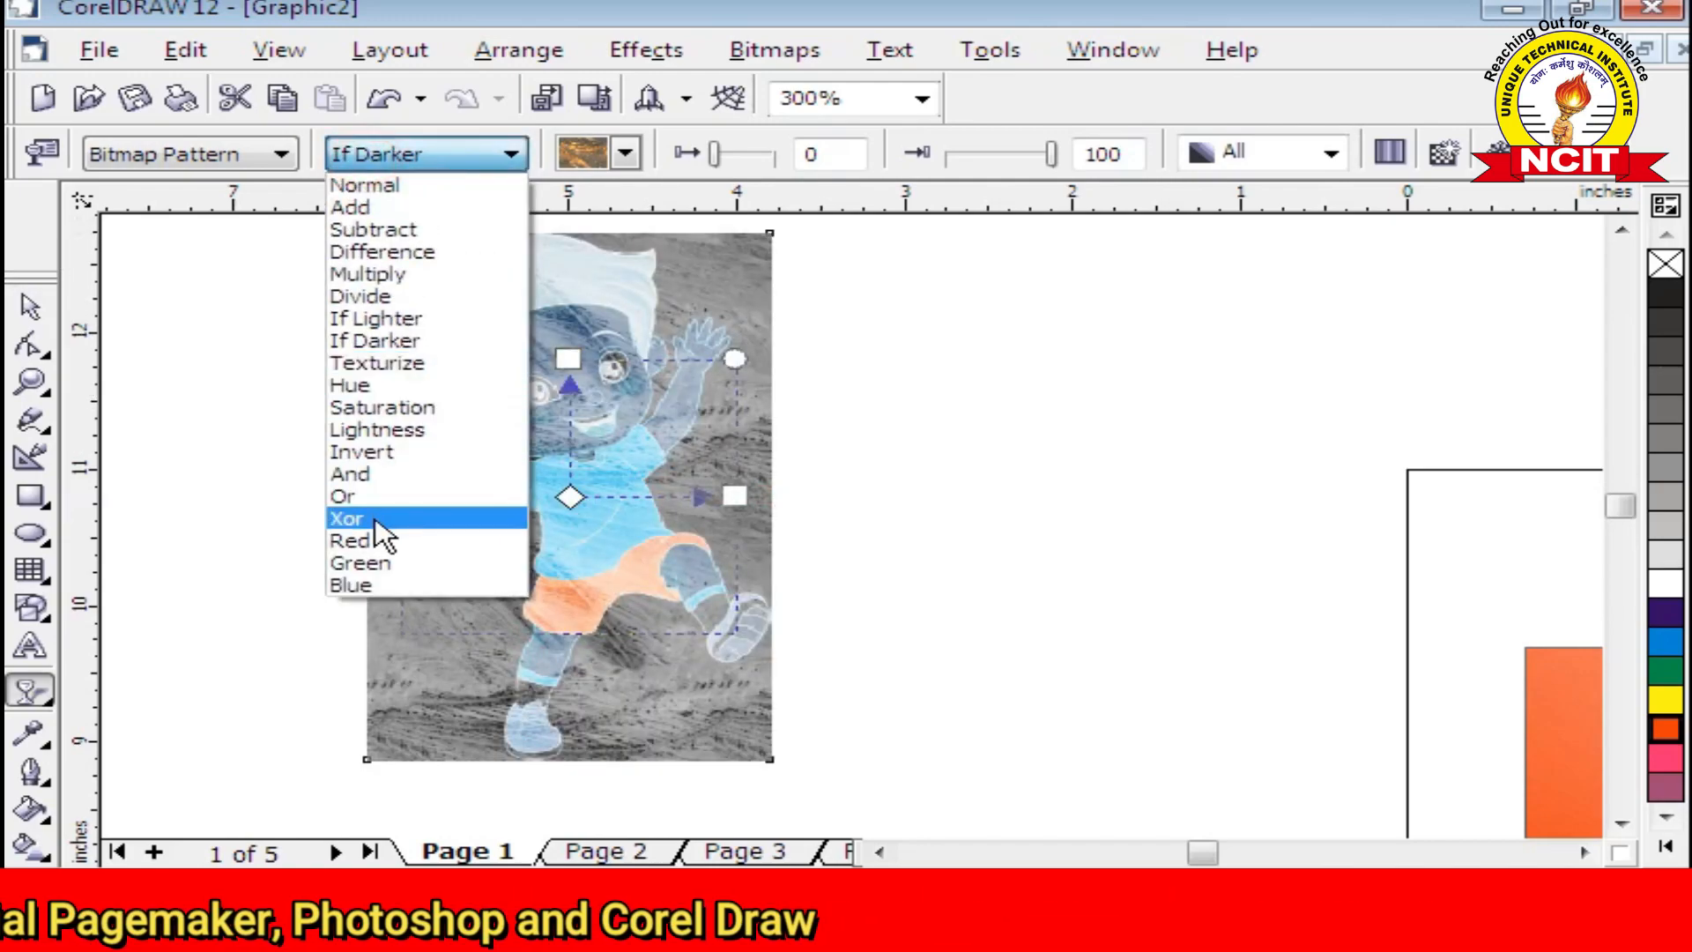
click(373, 540)
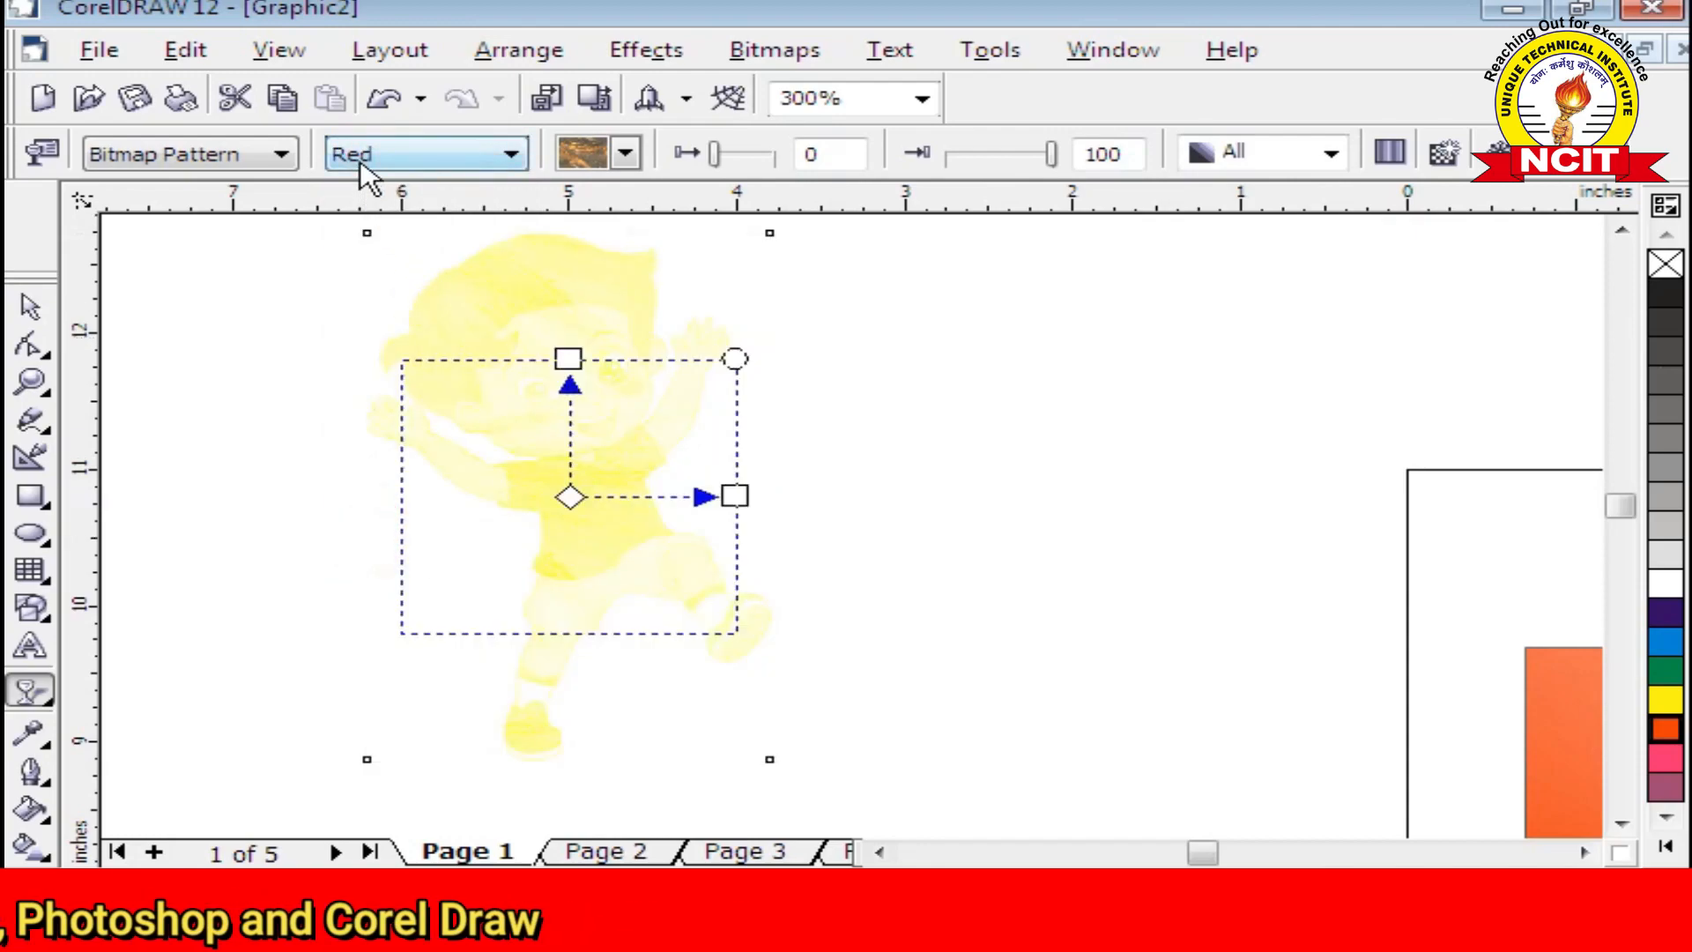
click(490, 166)
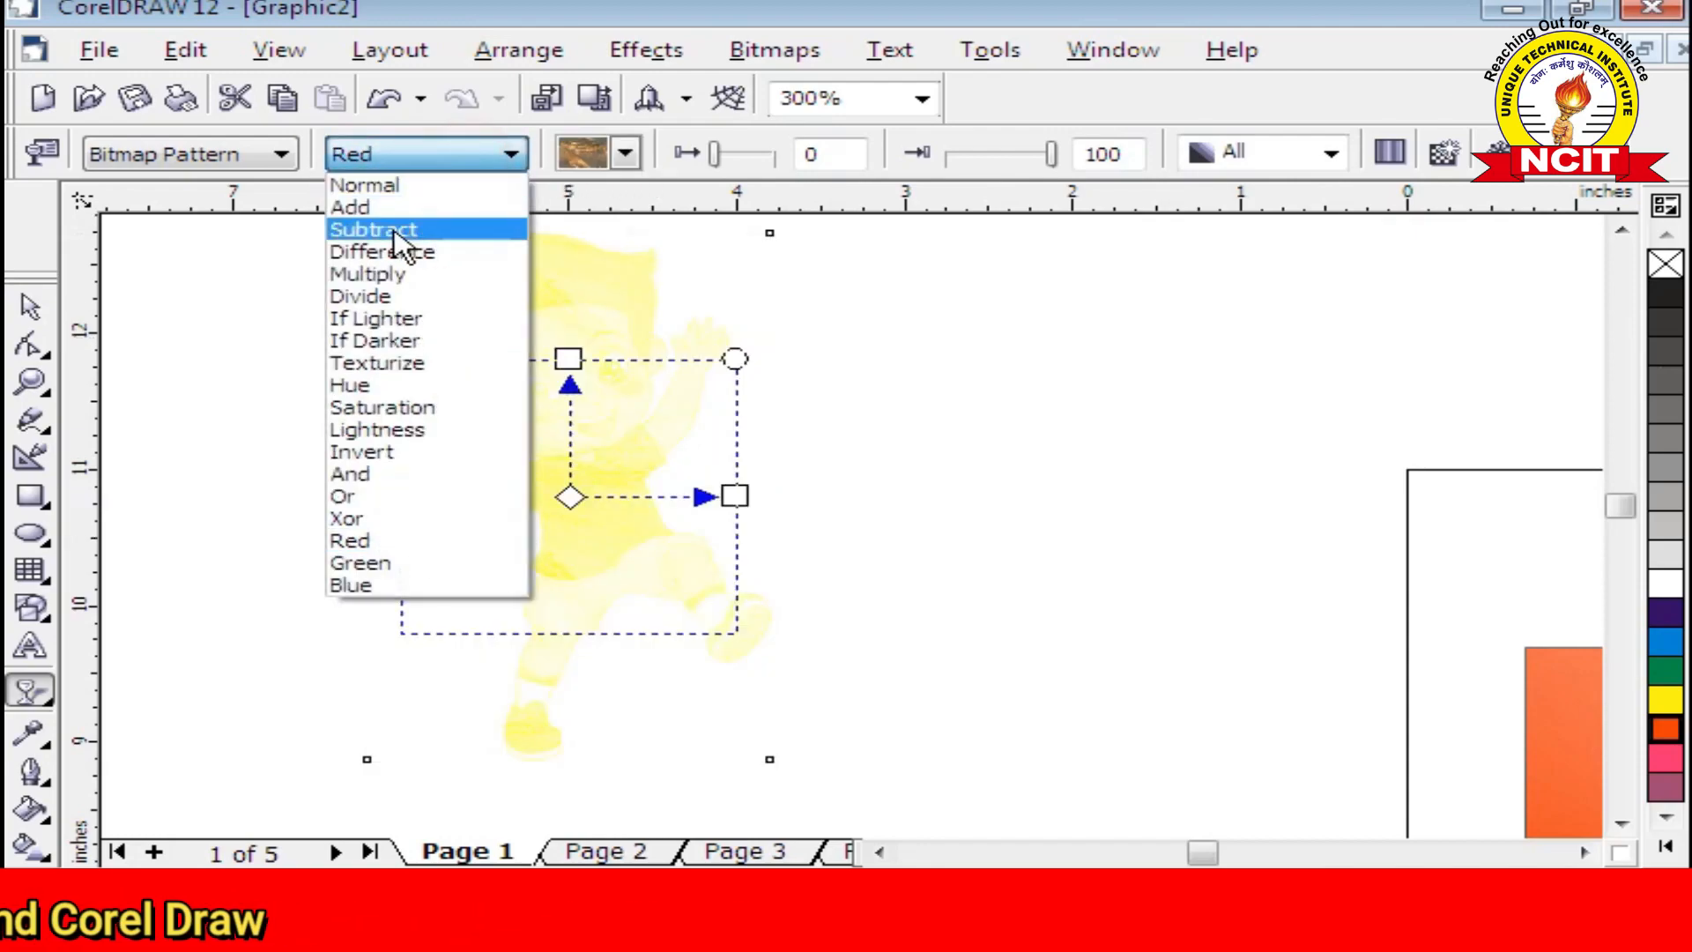
click(393, 251)
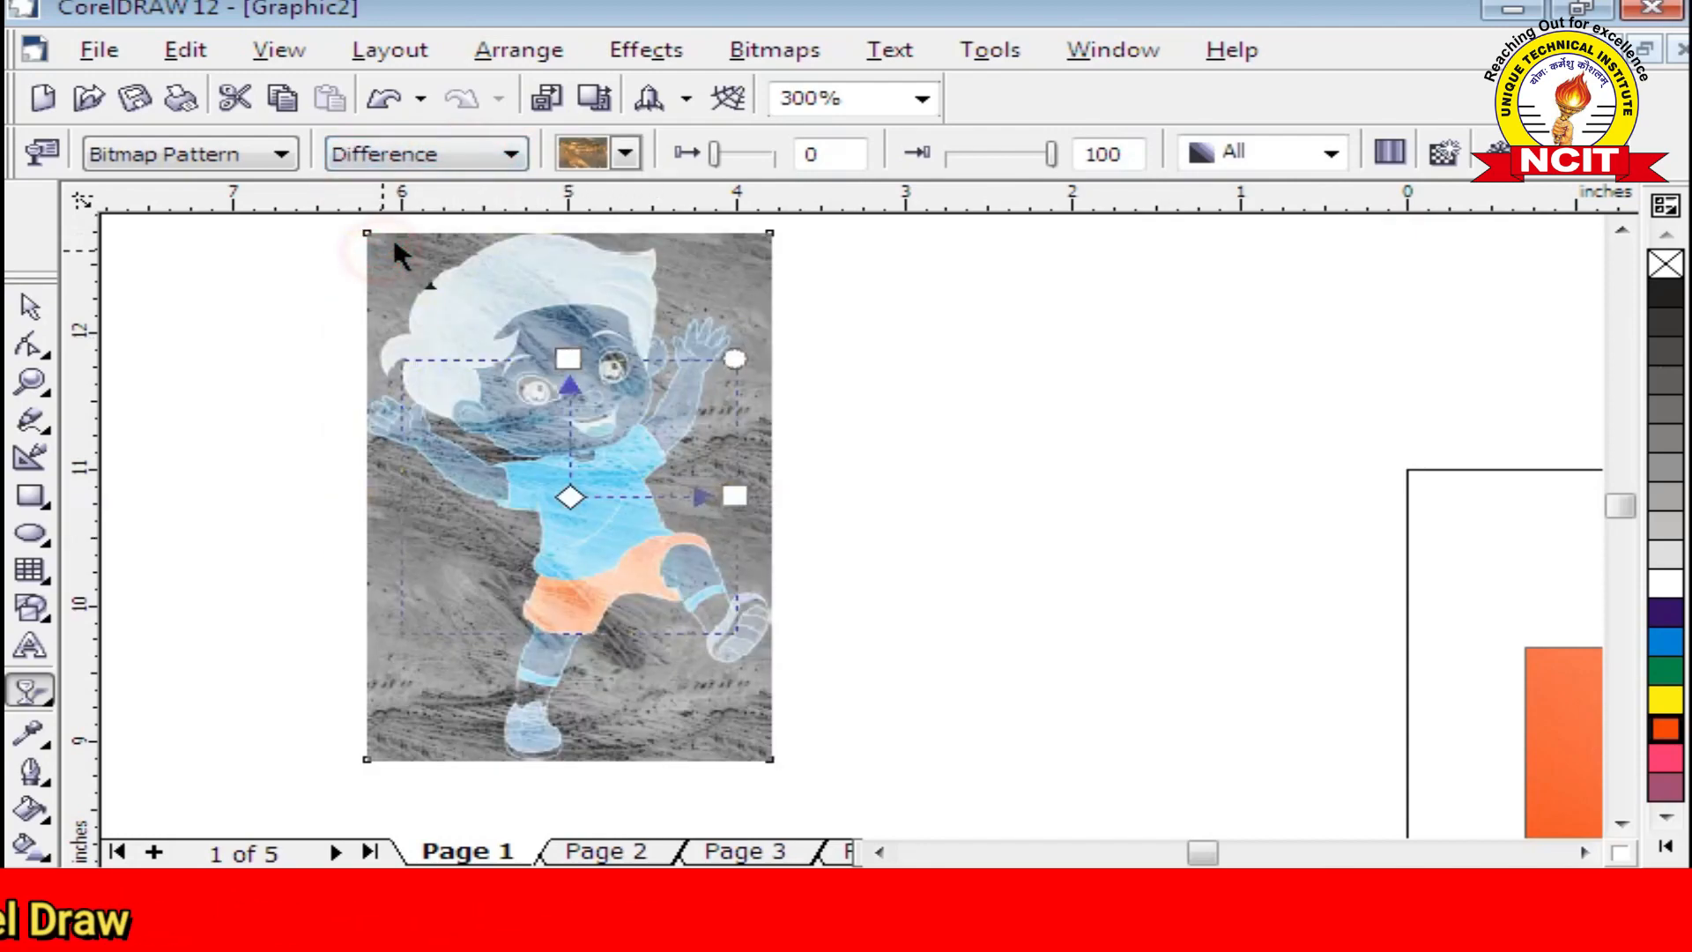
Try the dark teal and red bitmap pattern on the picture's transparency and replace it with the multicoloured sprinkles pattern
click(625, 154)
click(616, 388)
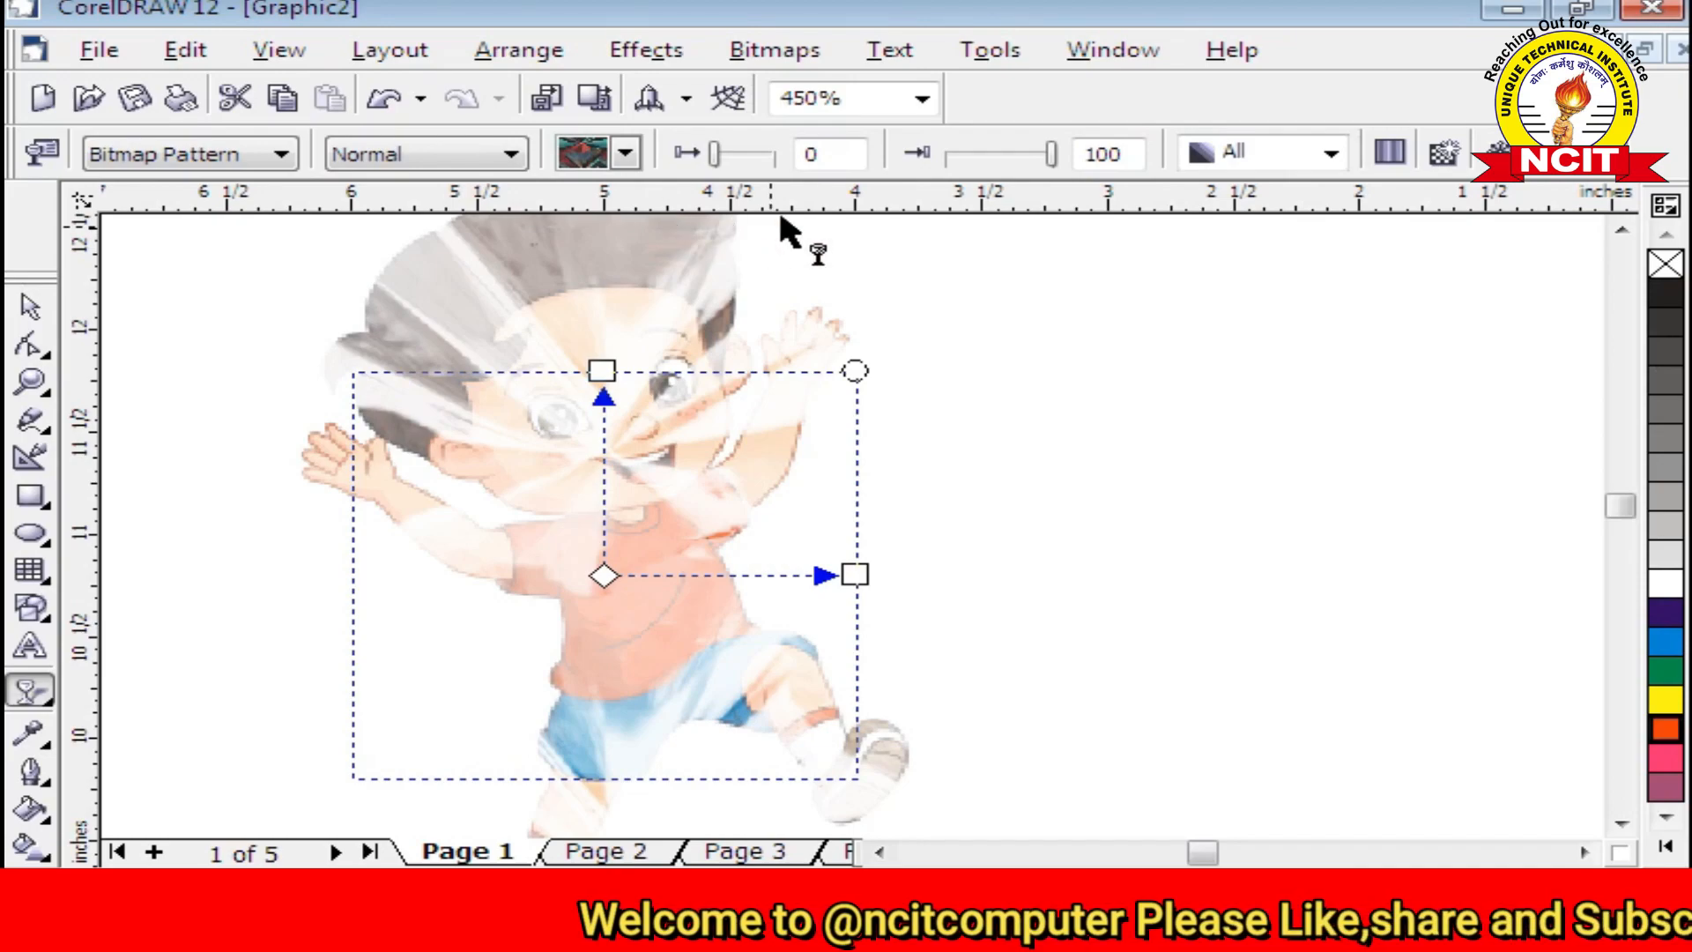
click(627, 153)
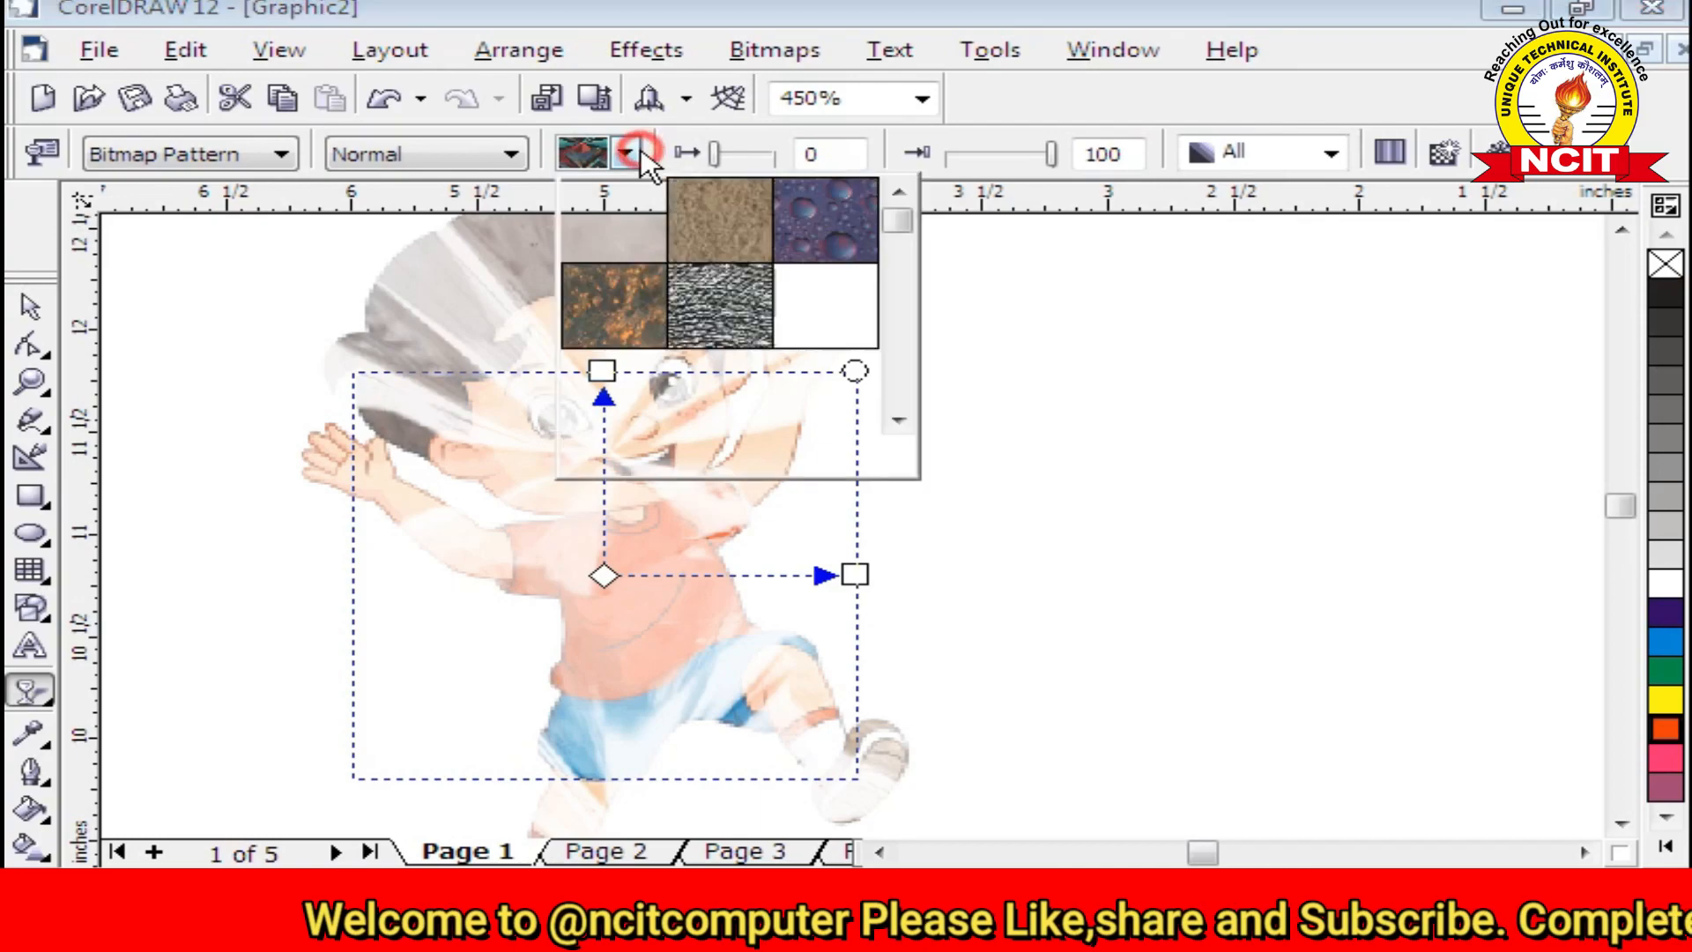
click(899, 422)
click(899, 421)
click(899, 422)
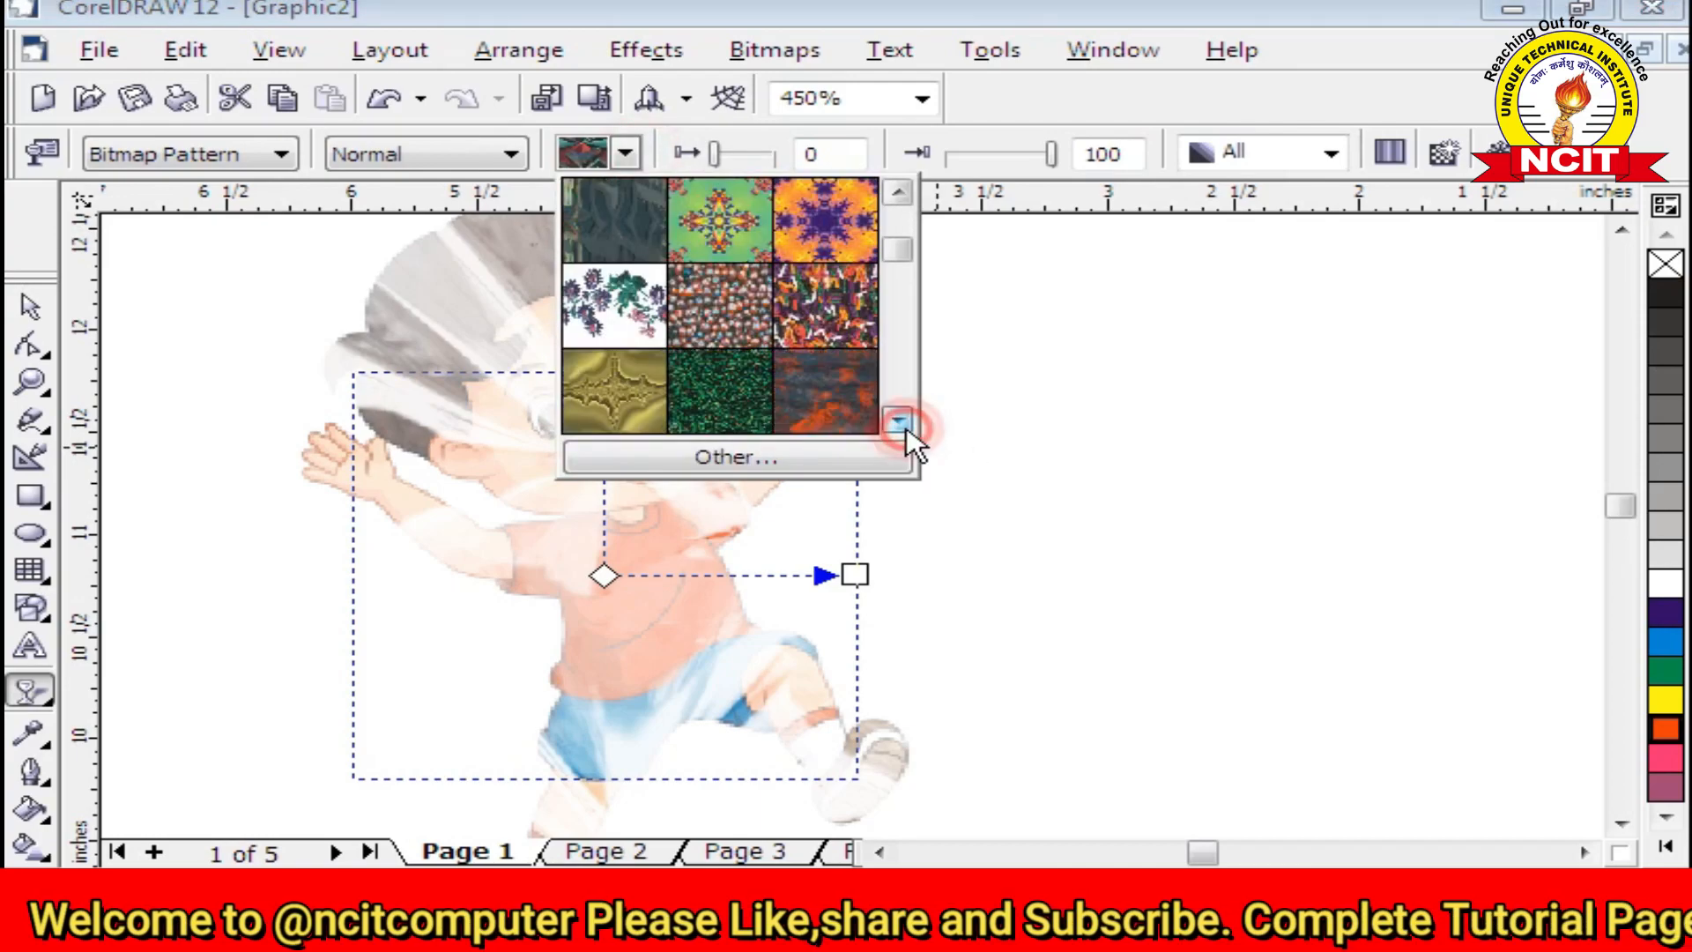
click(853, 293)
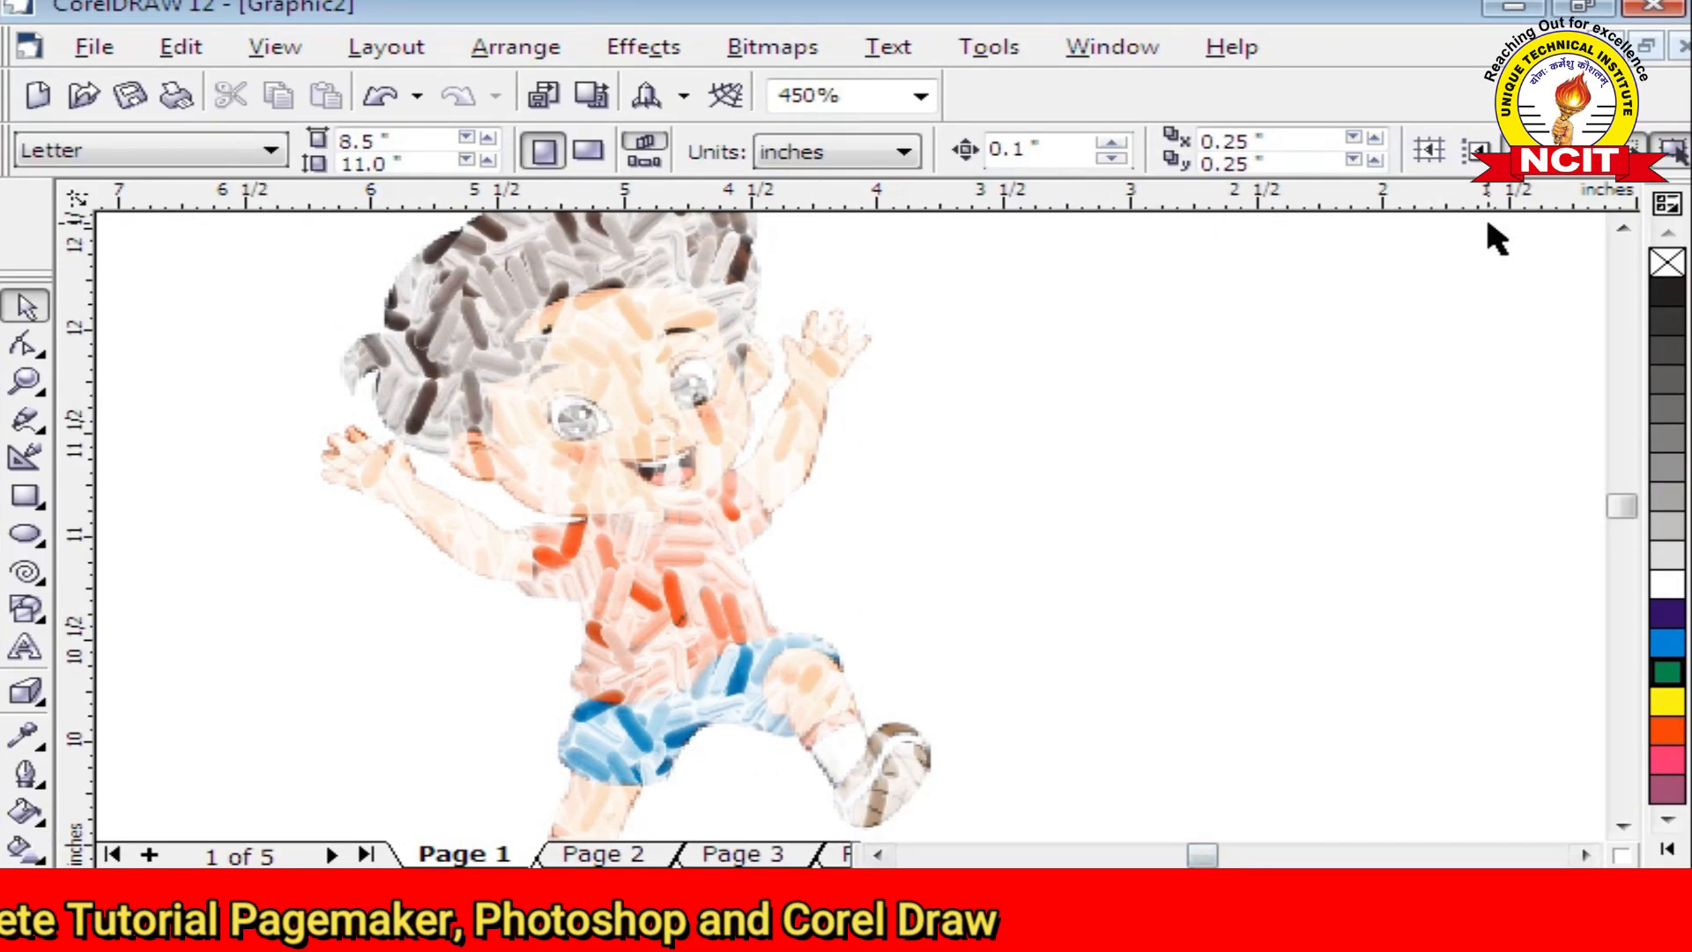
Draw a rectangle about 0.54 by 0.54 inches in the empty area between the boy picture and the page
click(38, 705)
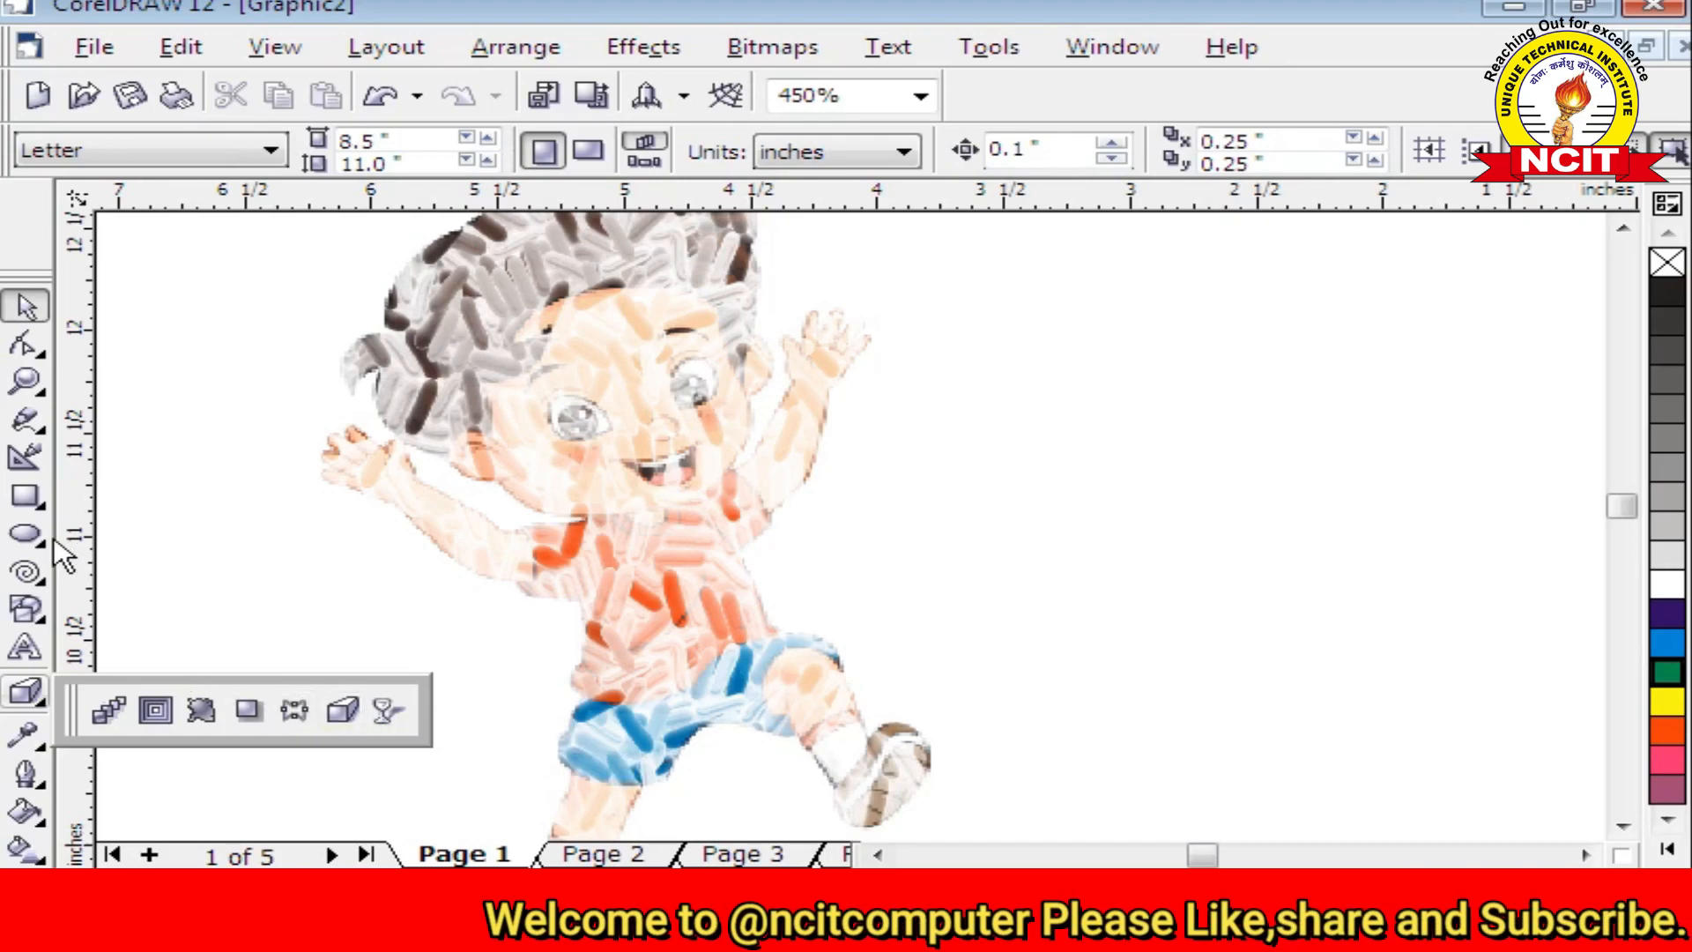
click(27, 499)
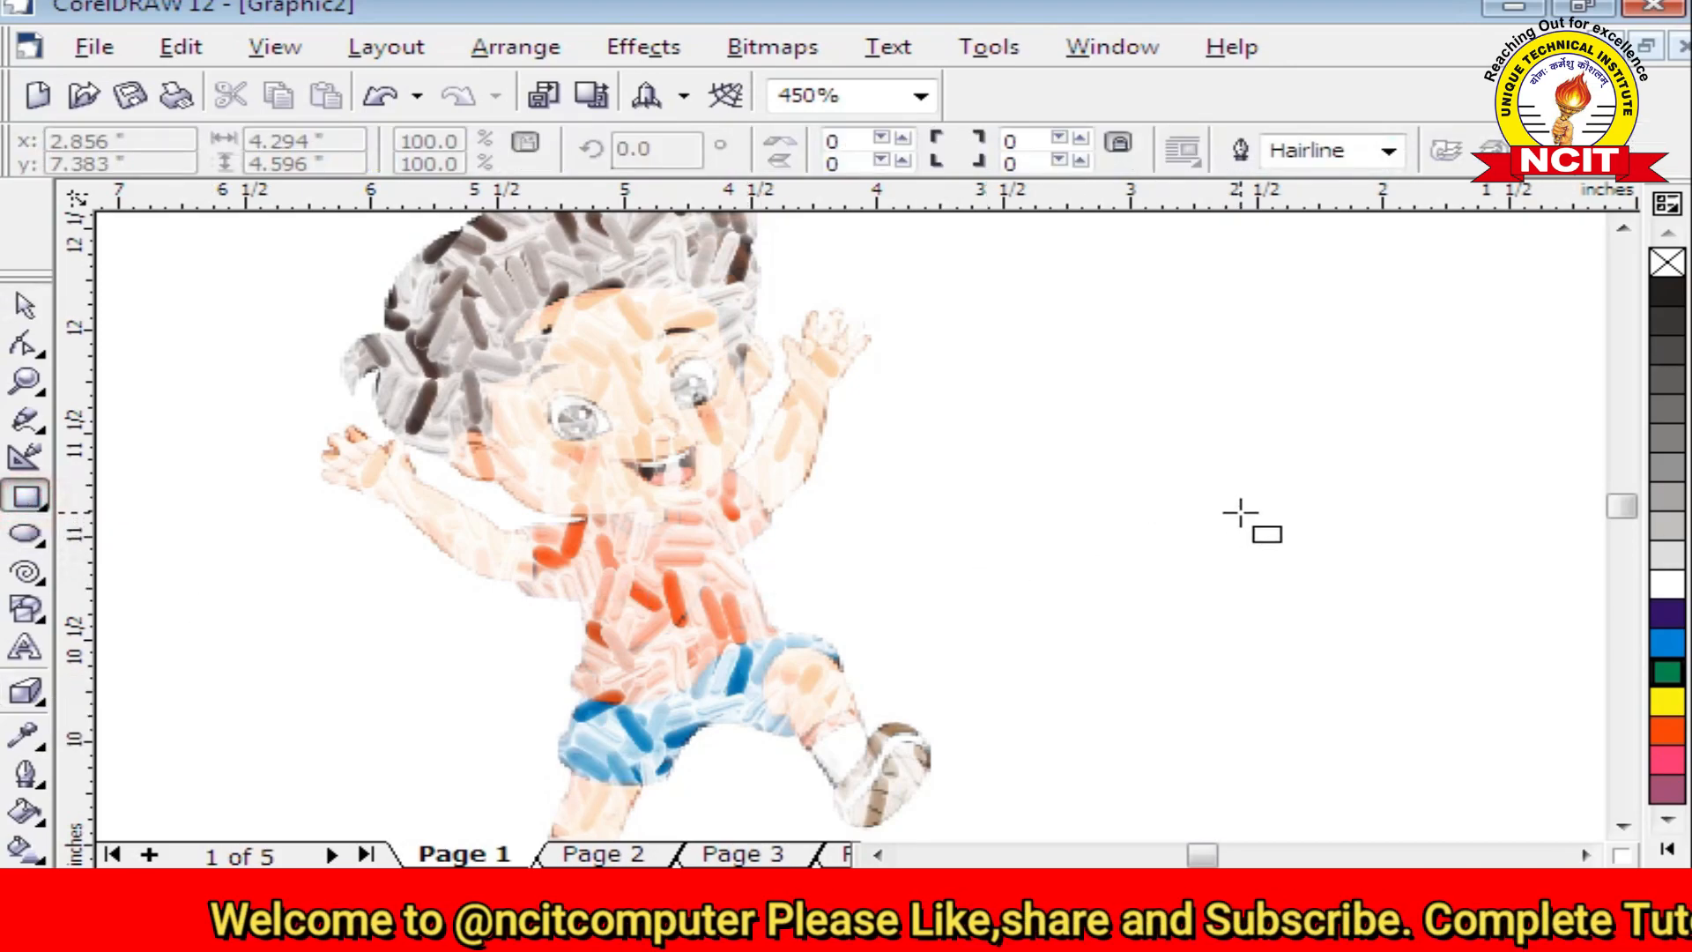
drag(1160, 526, 1295, 638)
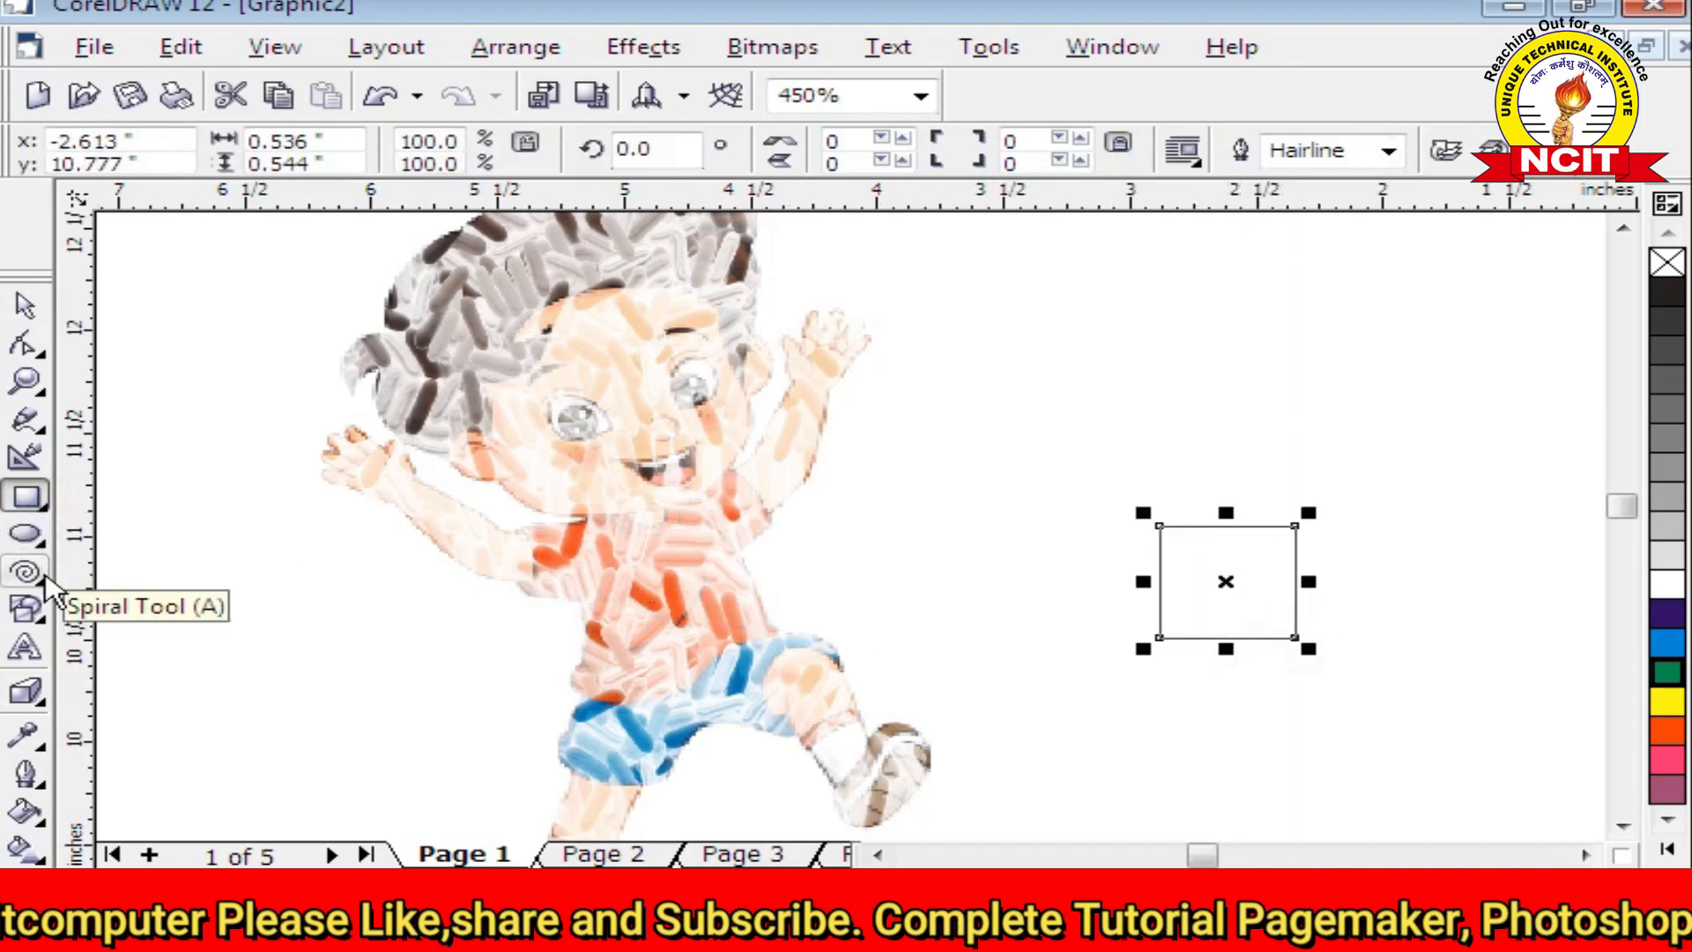
Apply the Vector extrude6 preset to the small rectangle with the Interactive Extrude tool
click(40, 705)
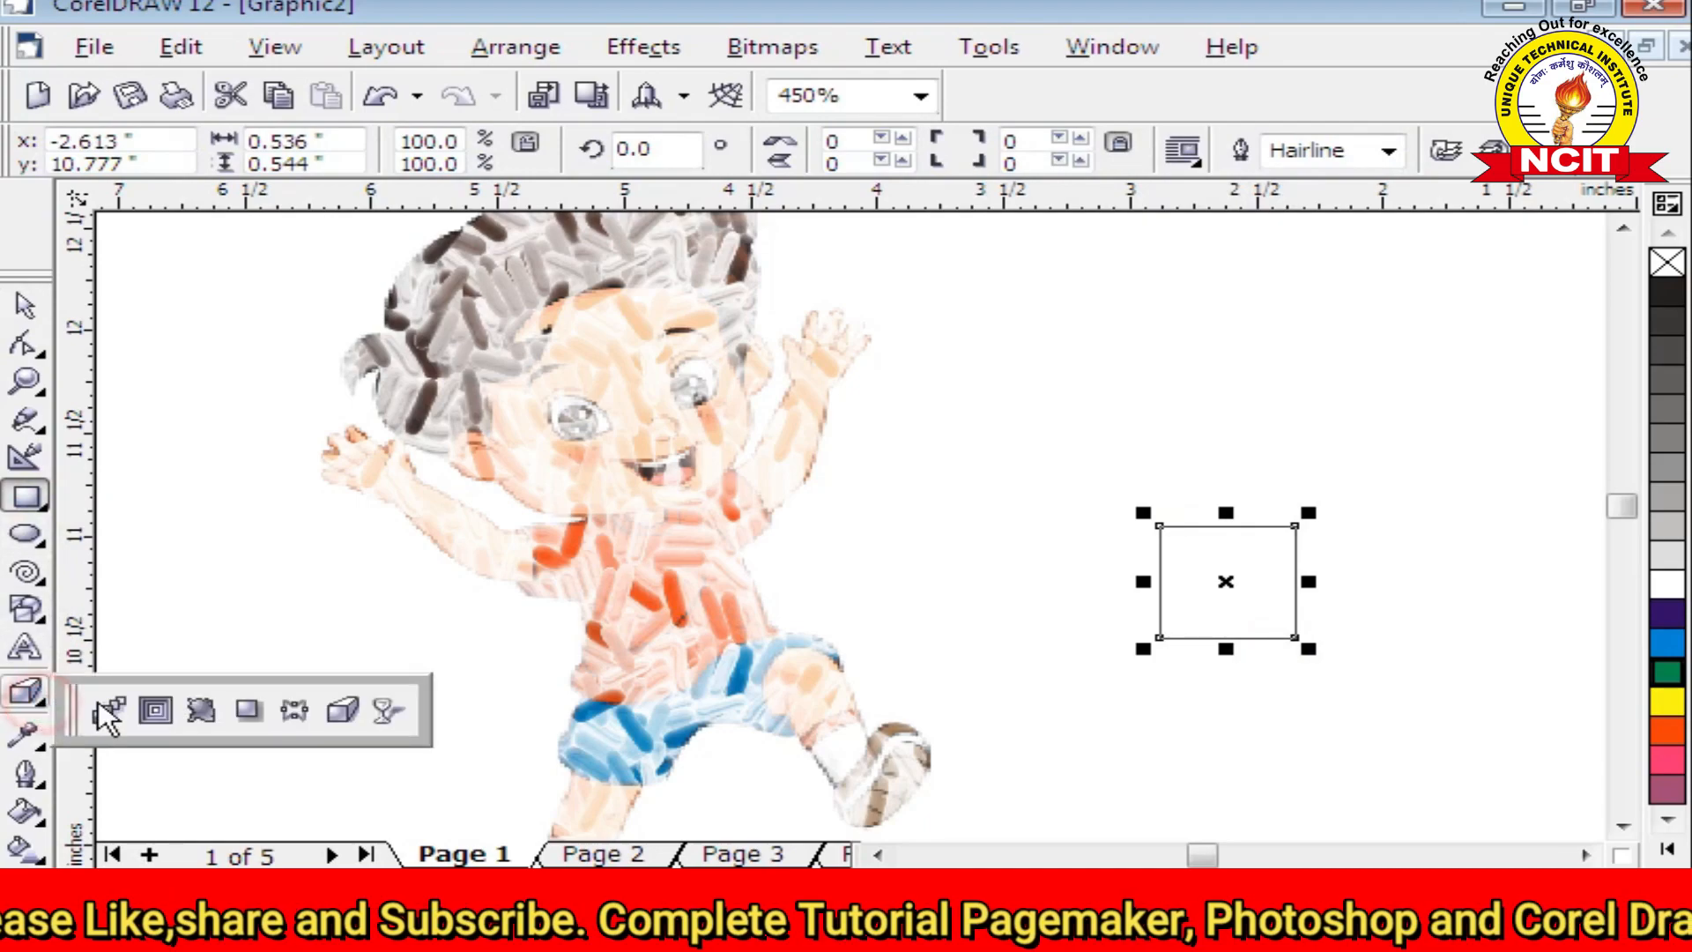
click(342, 712)
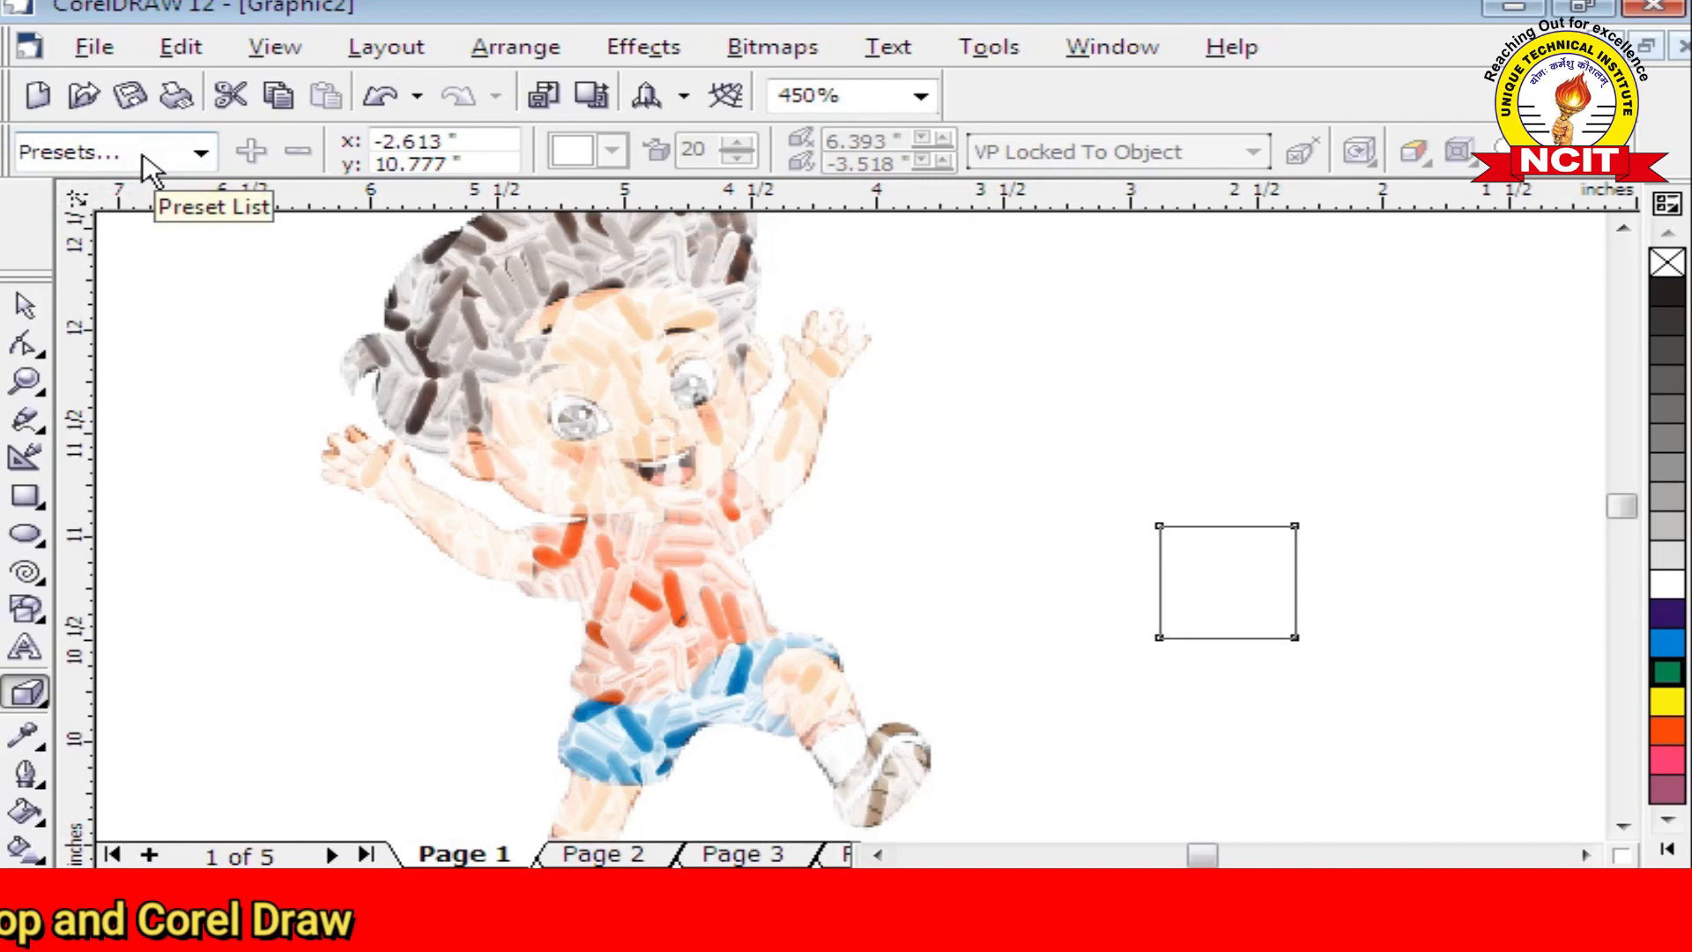
click(202, 155)
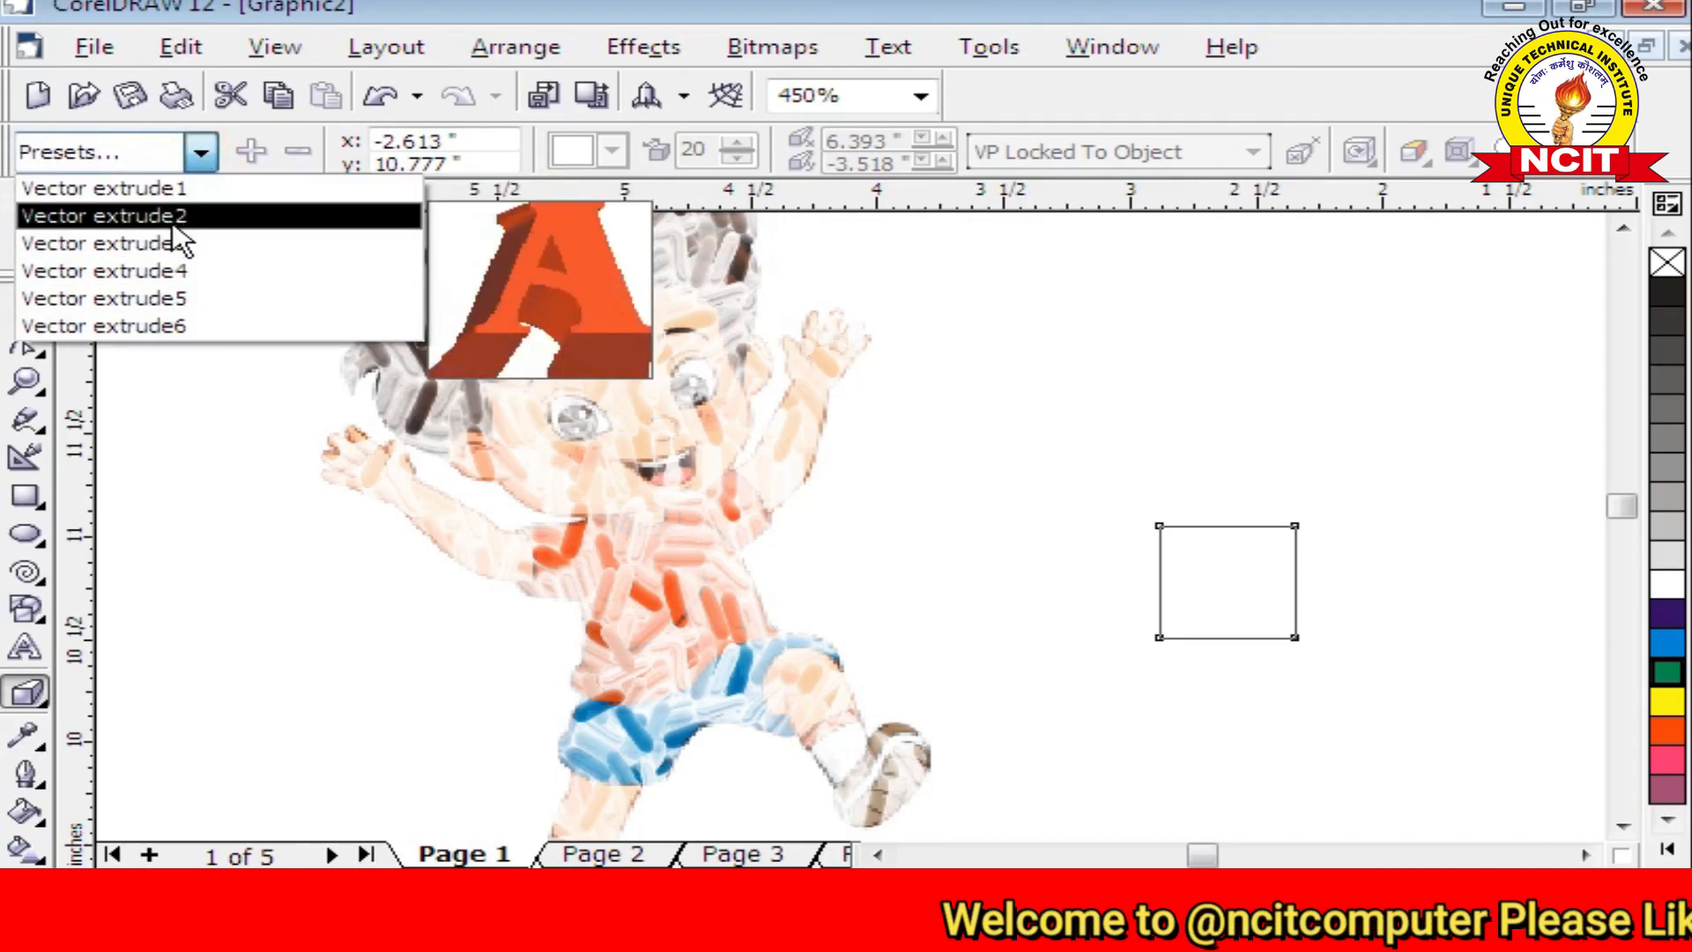
click(180, 326)
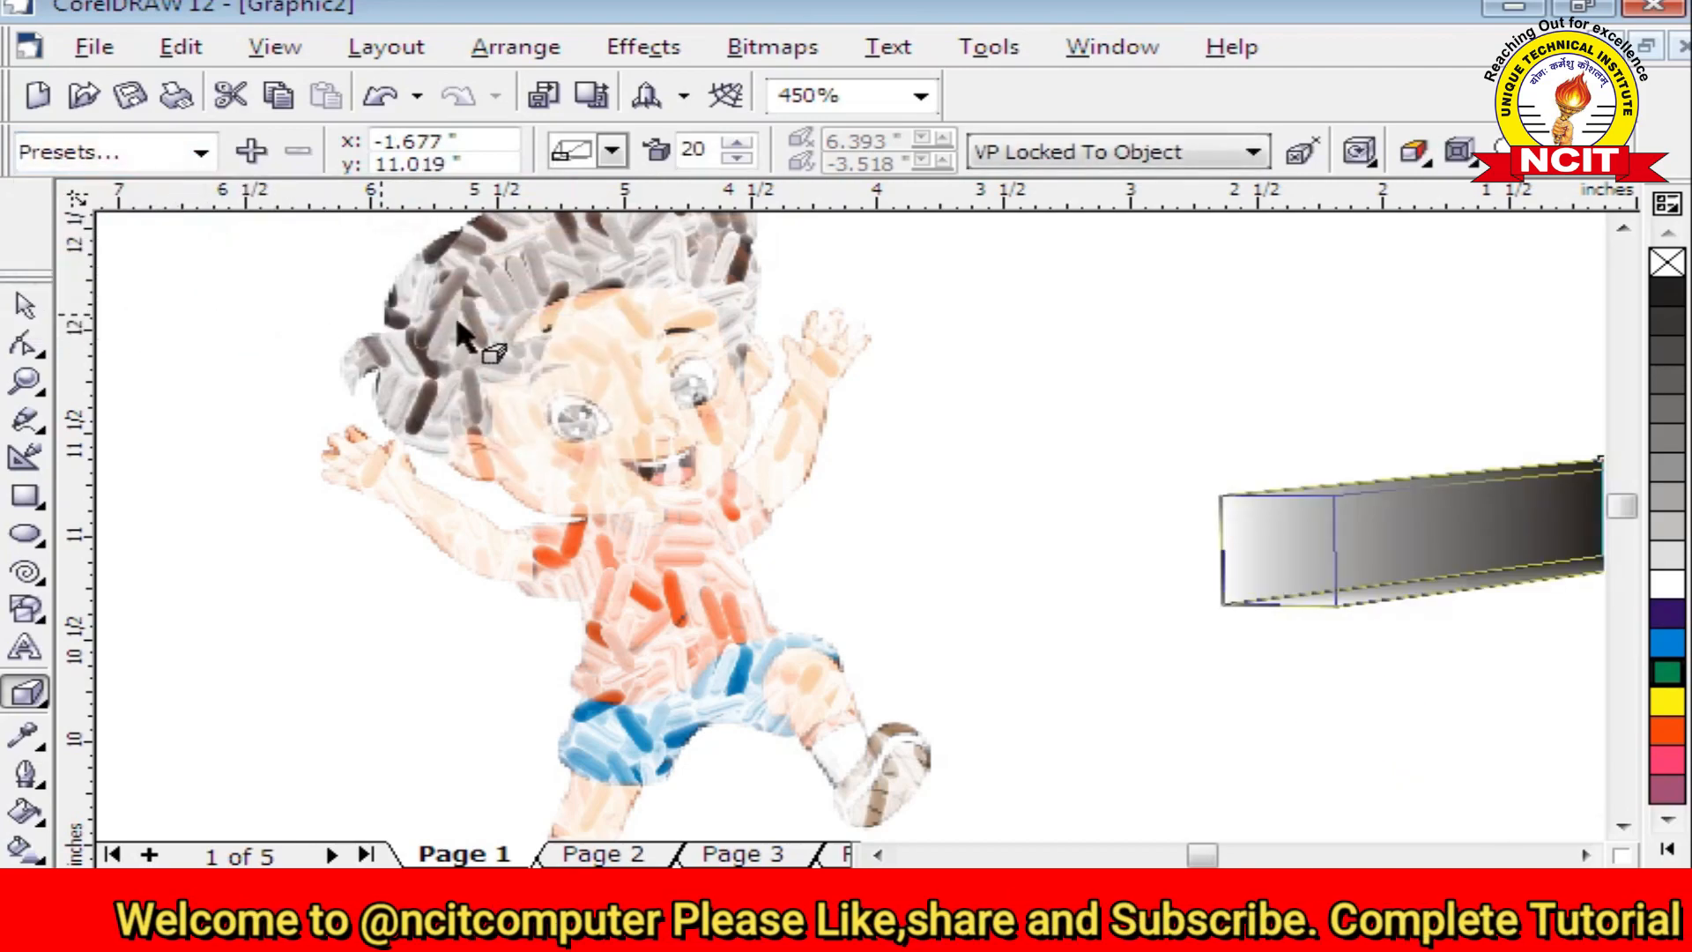
Narrow the extruded rectangle from its page-facing side to about 0.76 inches wide
click(1584, 855)
click(1584, 855)
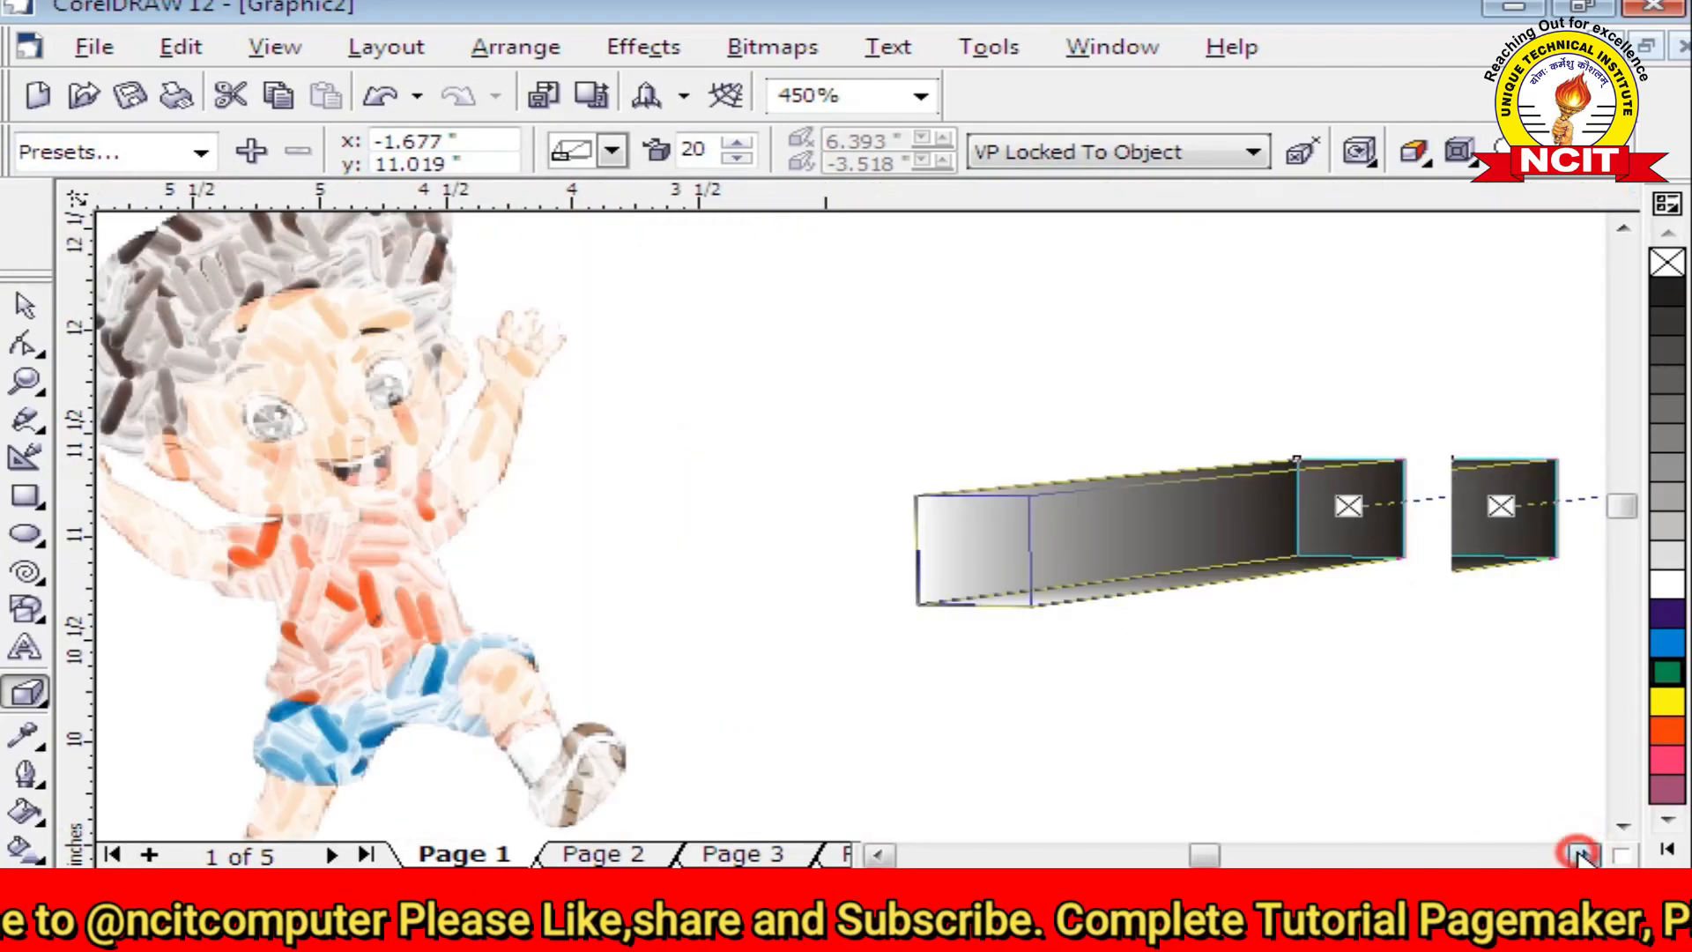
click(1584, 855)
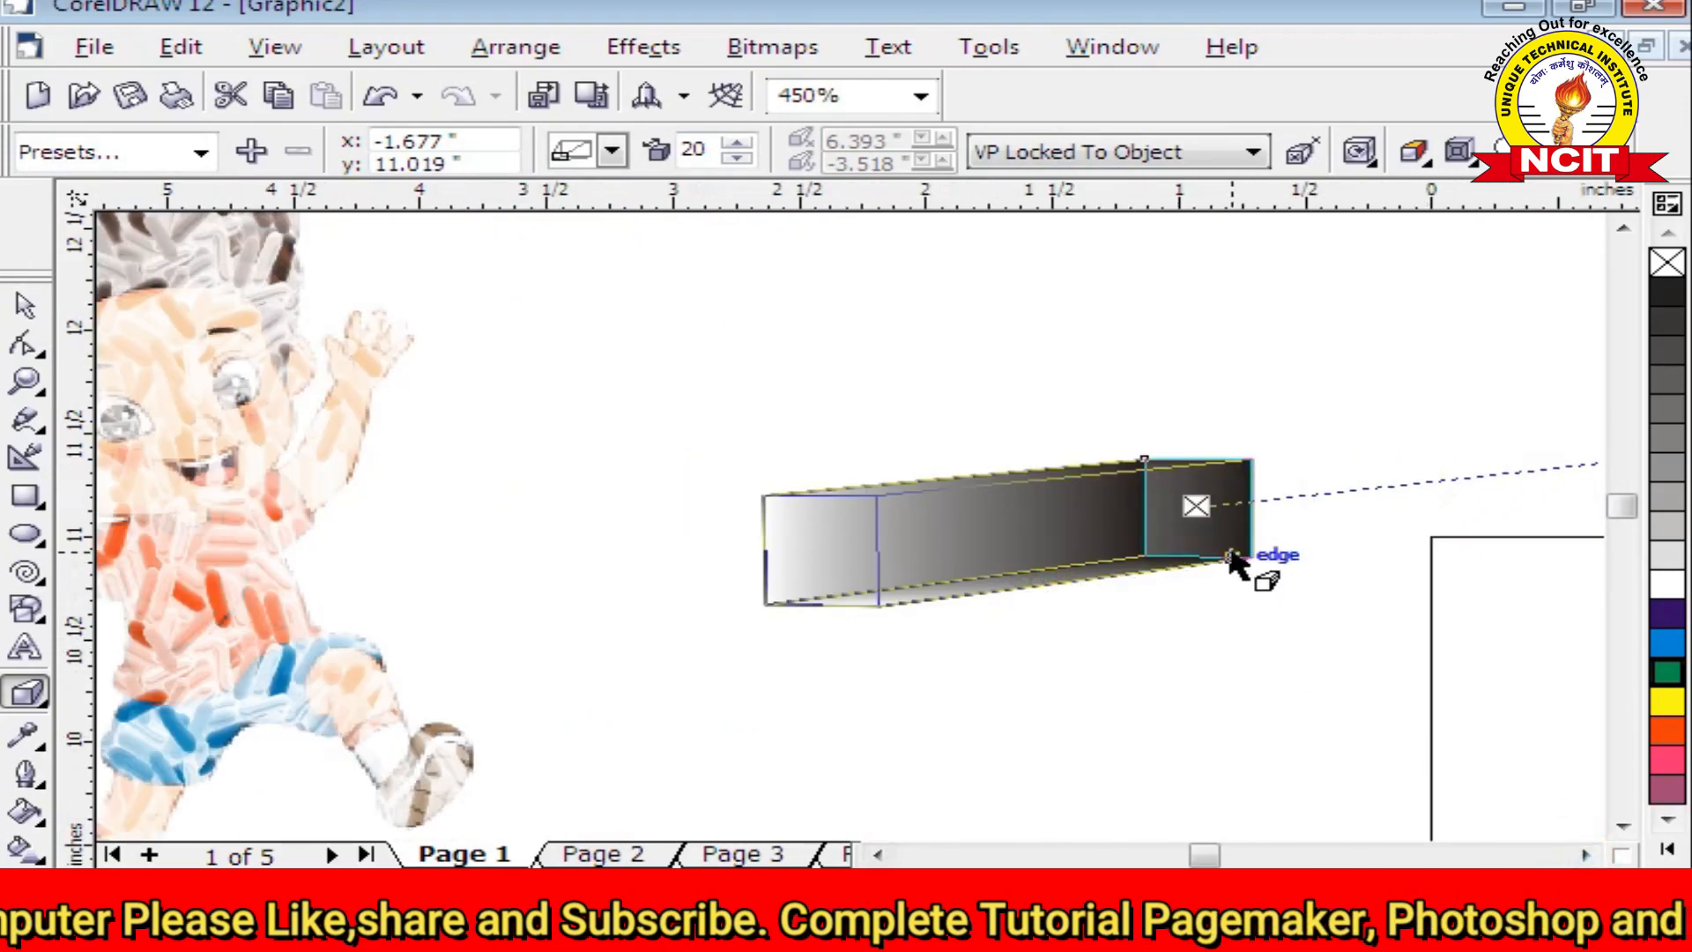
click(26, 307)
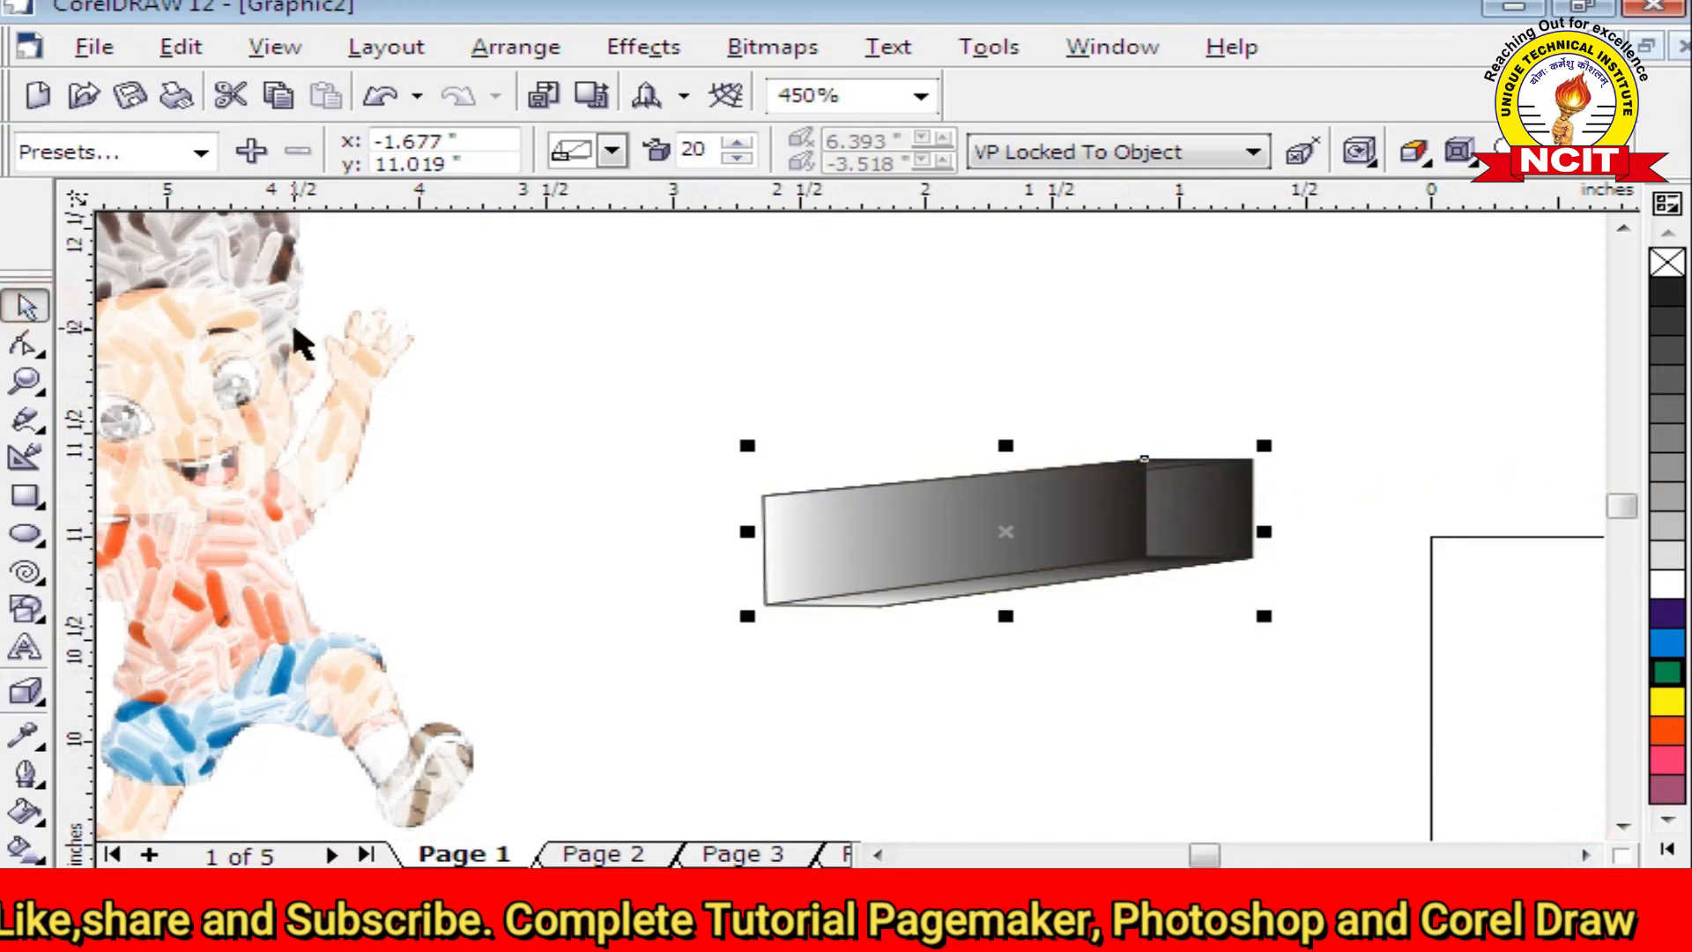
drag(1265, 531, 967, 532)
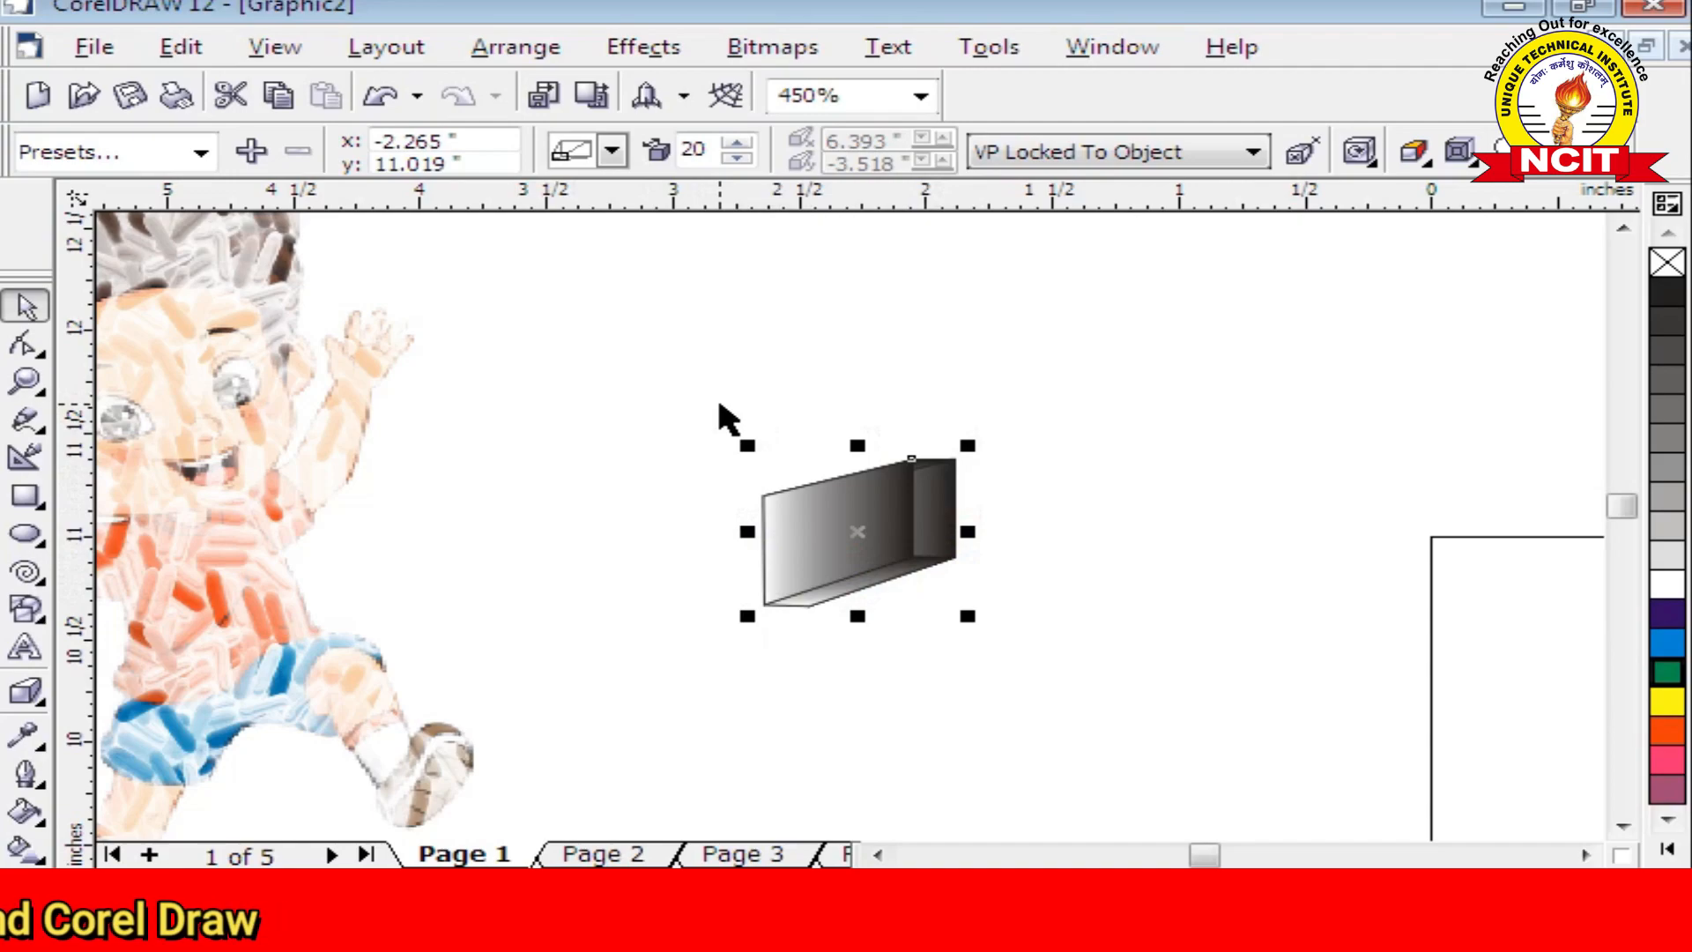
Draw a circle about 0.78 inches in diameter between the extruded box and the page, and extrude it upward with the Interactive Extrude tool
click(26, 533)
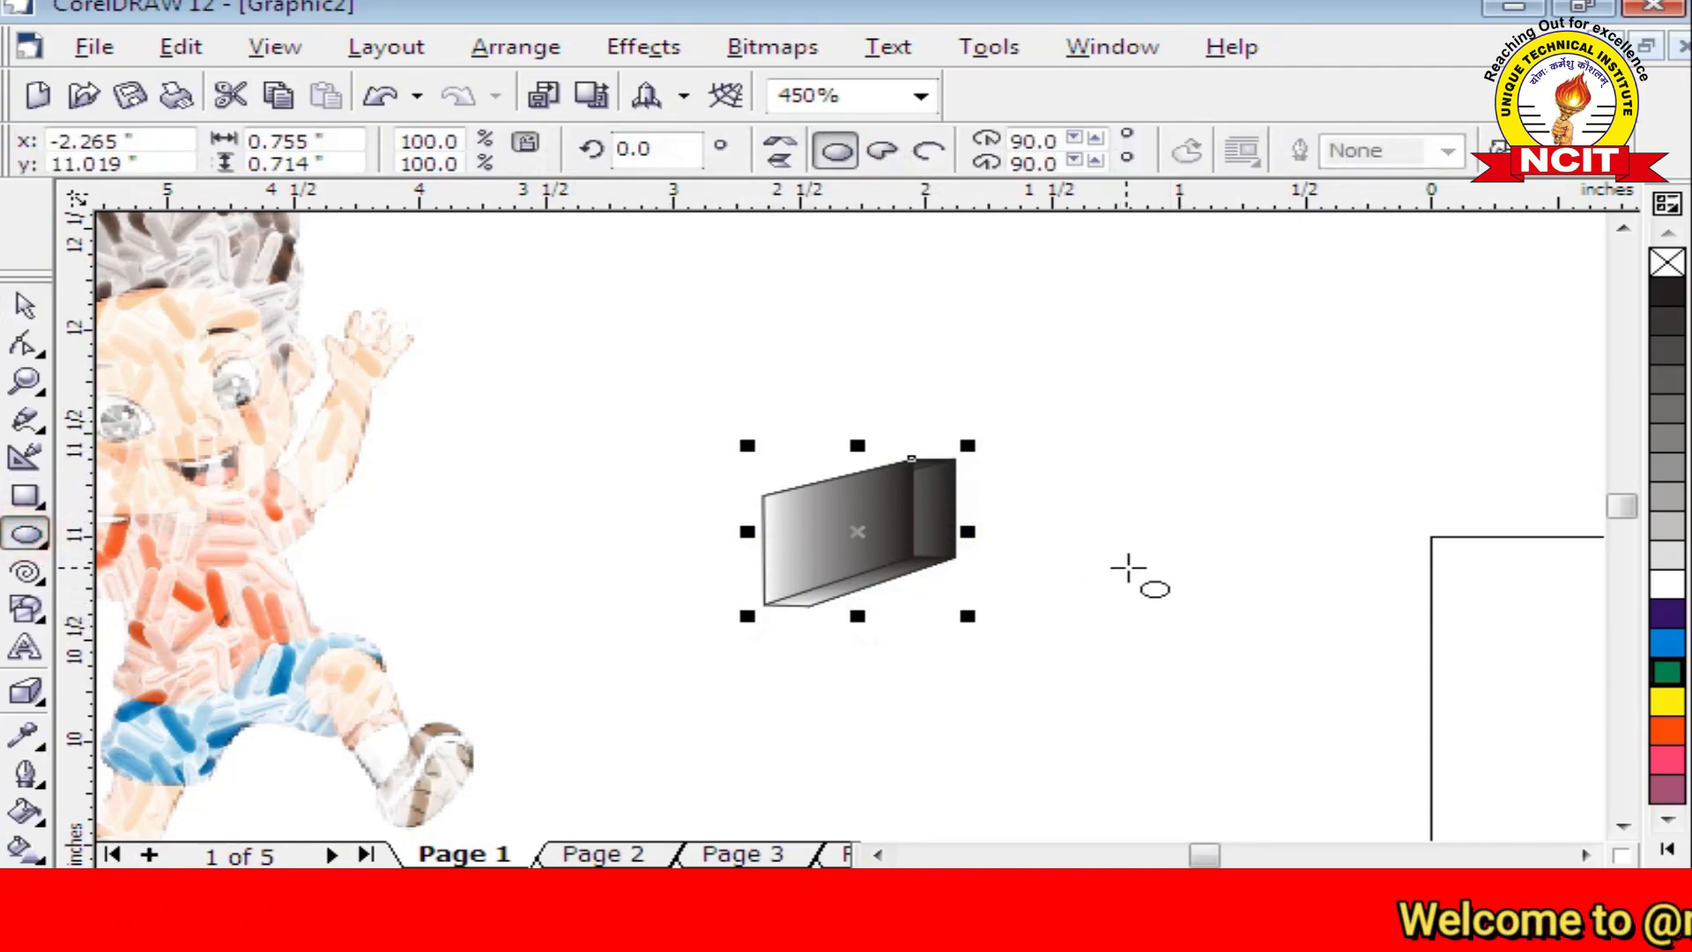
drag(1158, 560, 1353, 682)
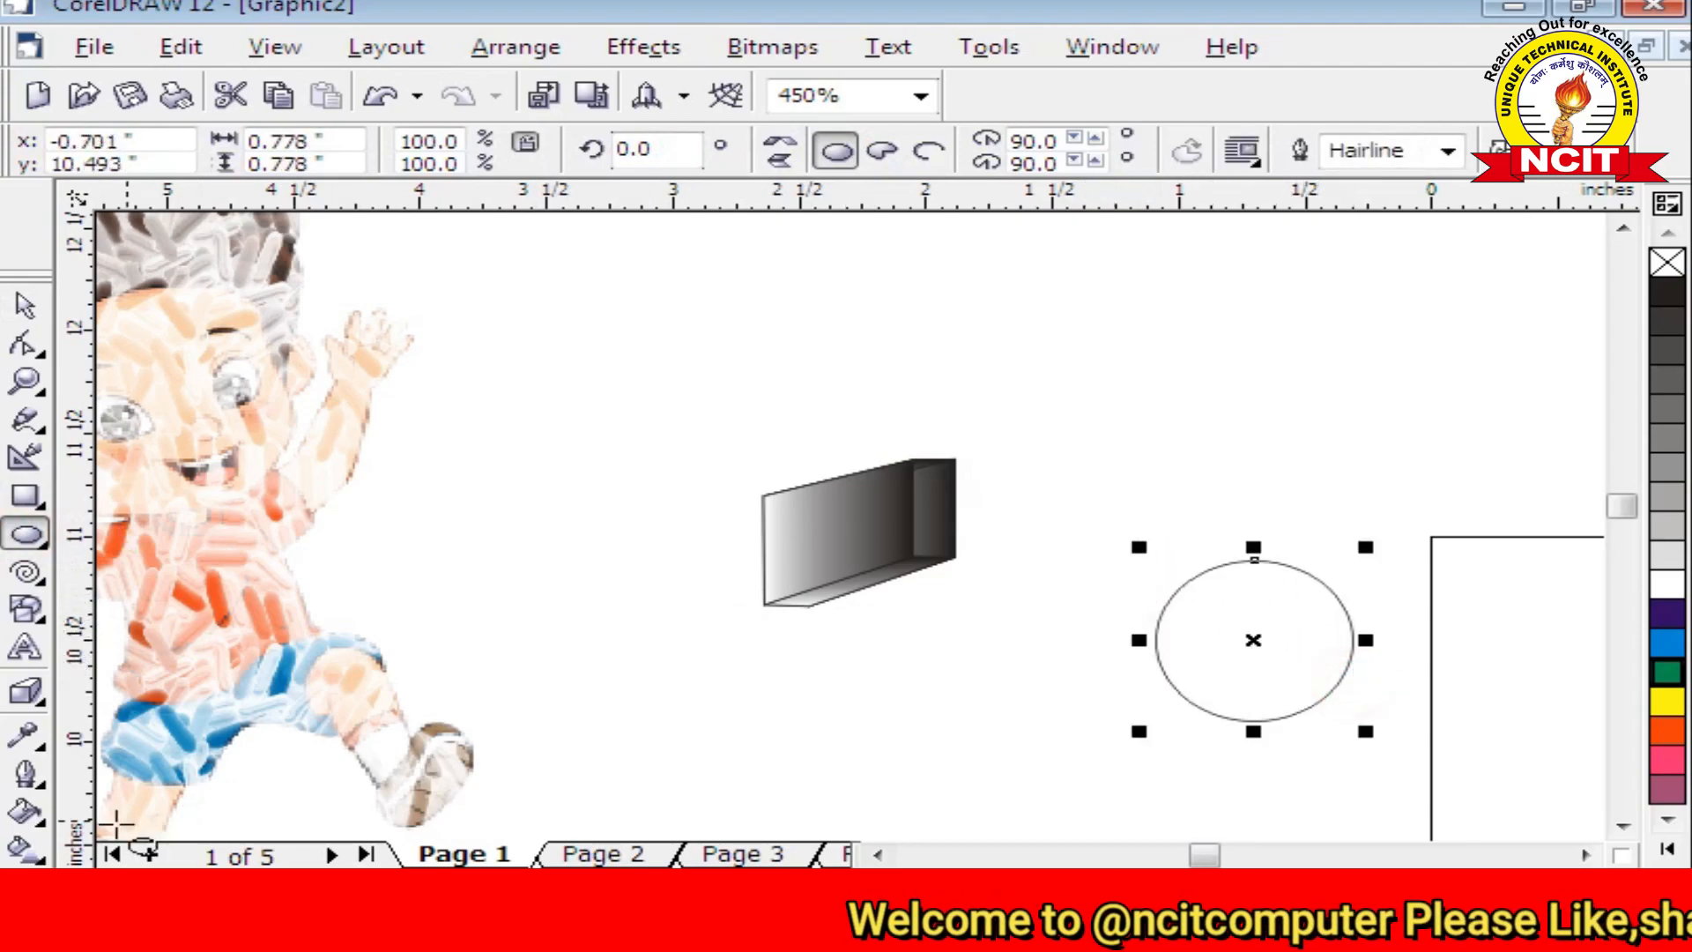
click(28, 695)
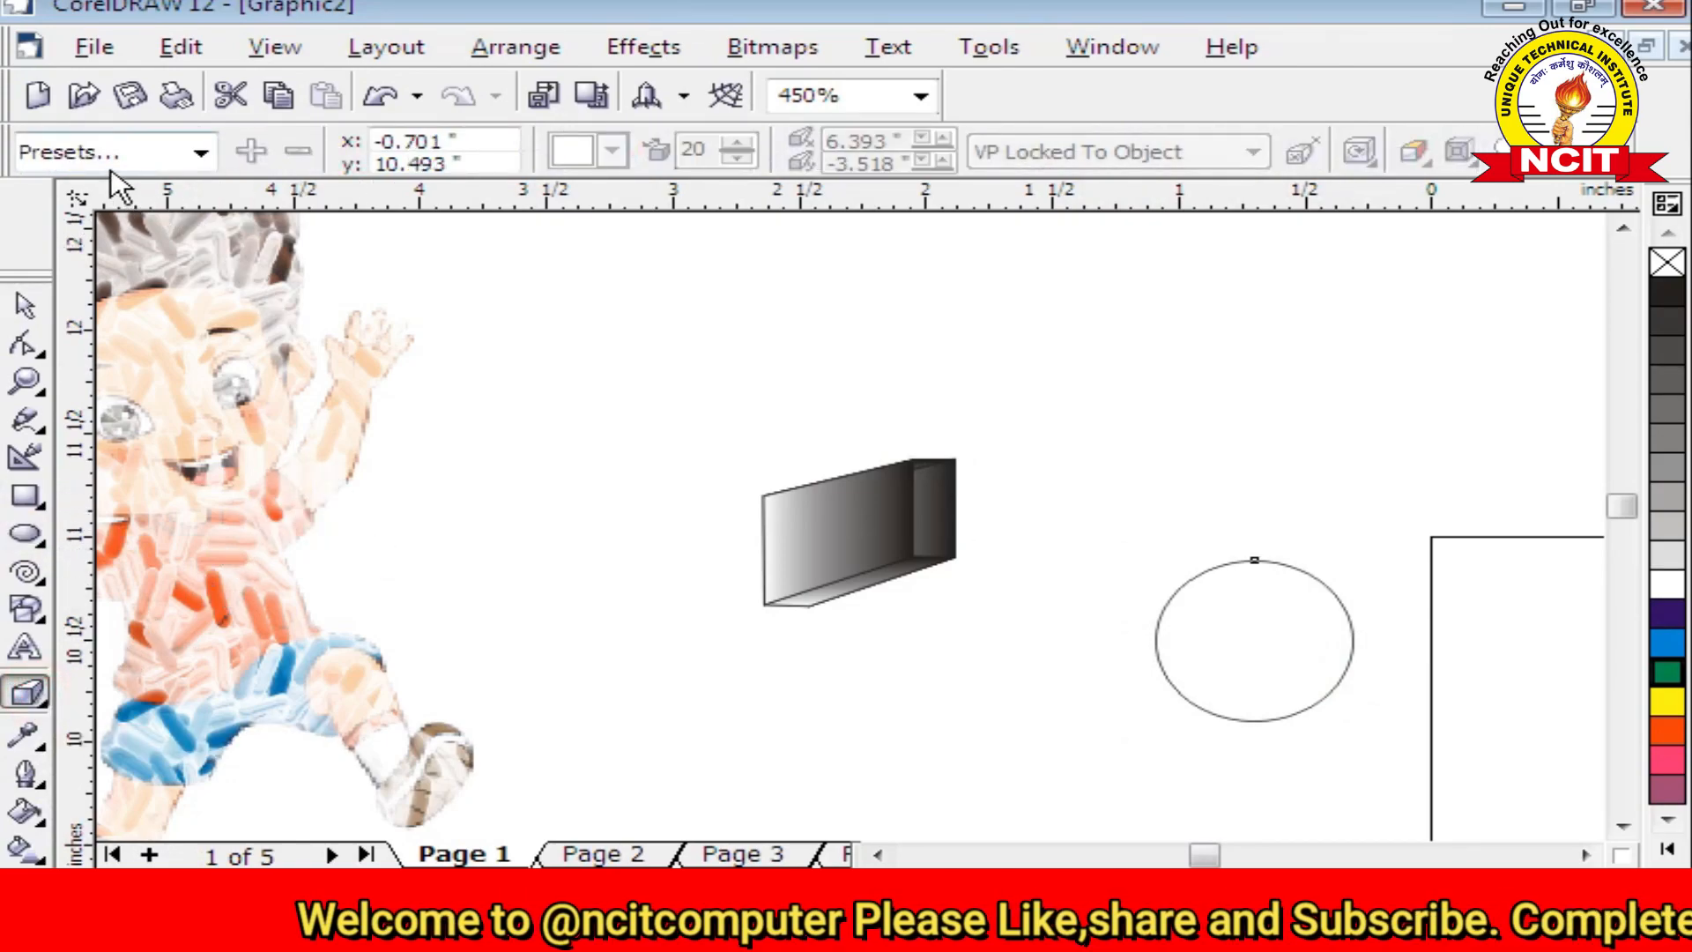
drag(1255, 613, 1252, 476)
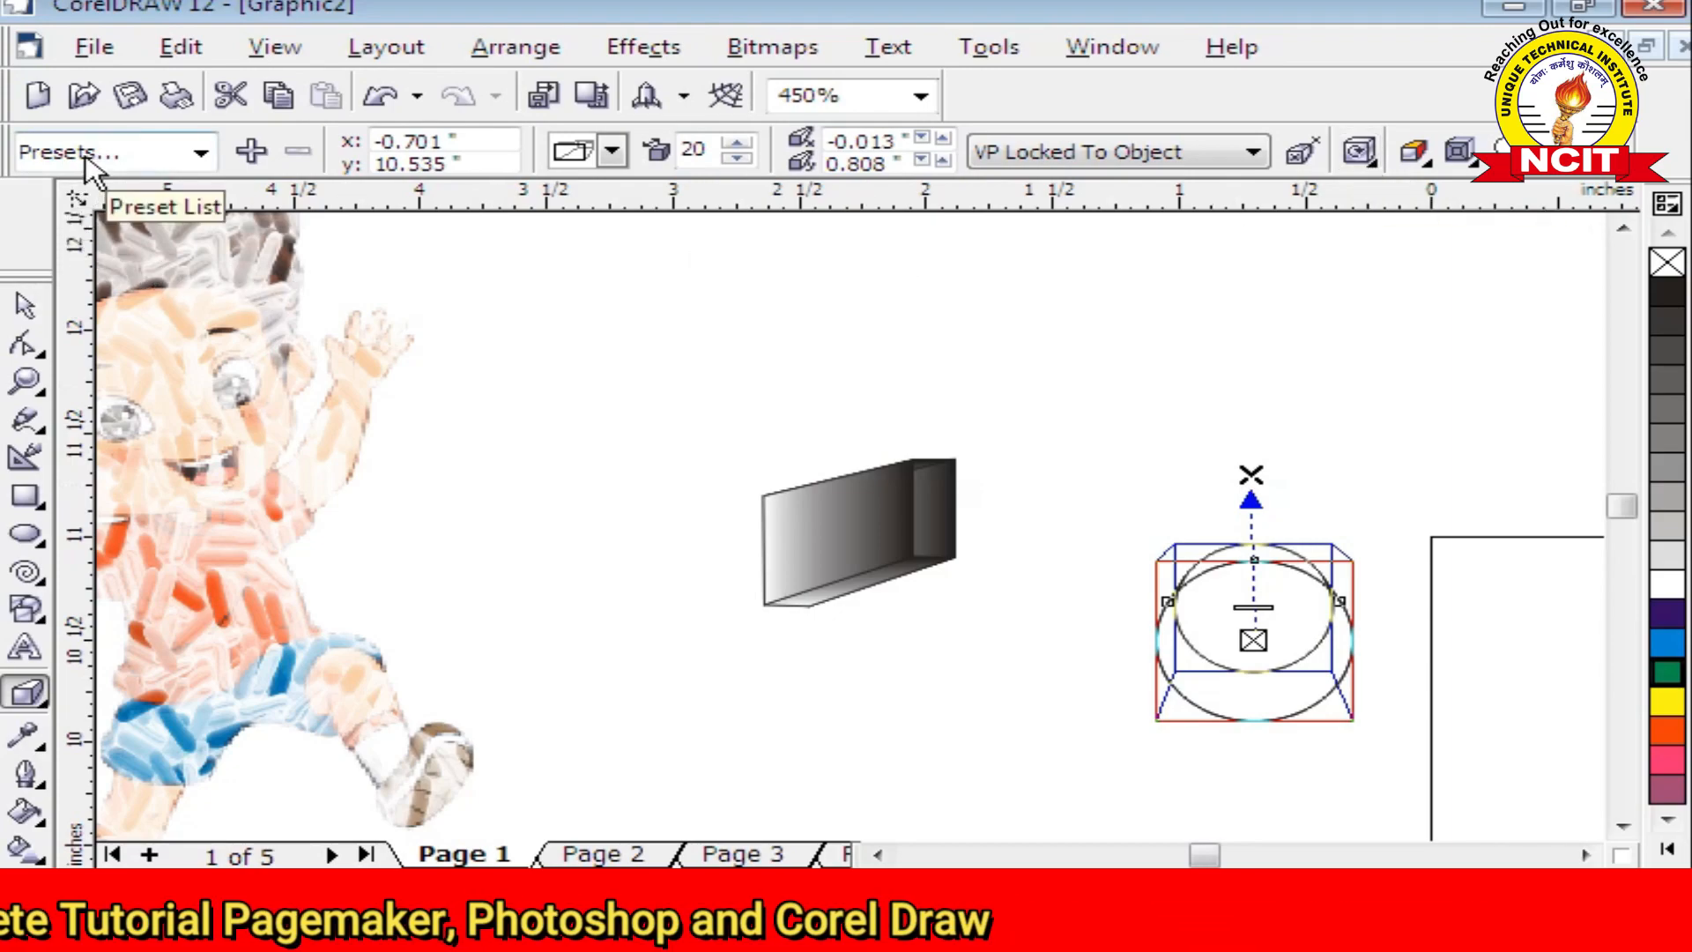
Rotate the extruded circle in 3D so that it becomes a tilted cylinder with its elliptical face uppermost
click(1360, 151)
mouse_move(1454, 340)
mouse_down()
mouse_move(1478, 330)
mouse_move(1420, 291)
mouse_move(1453, 313)
mouse_move(1464, 298)
mouse_move(1431, 295)
mouse_move(1481, 308)
mouse_move(1469, 291)
mouse_move(1428, 310)
mouse_move(1452, 336)
mouse_up()
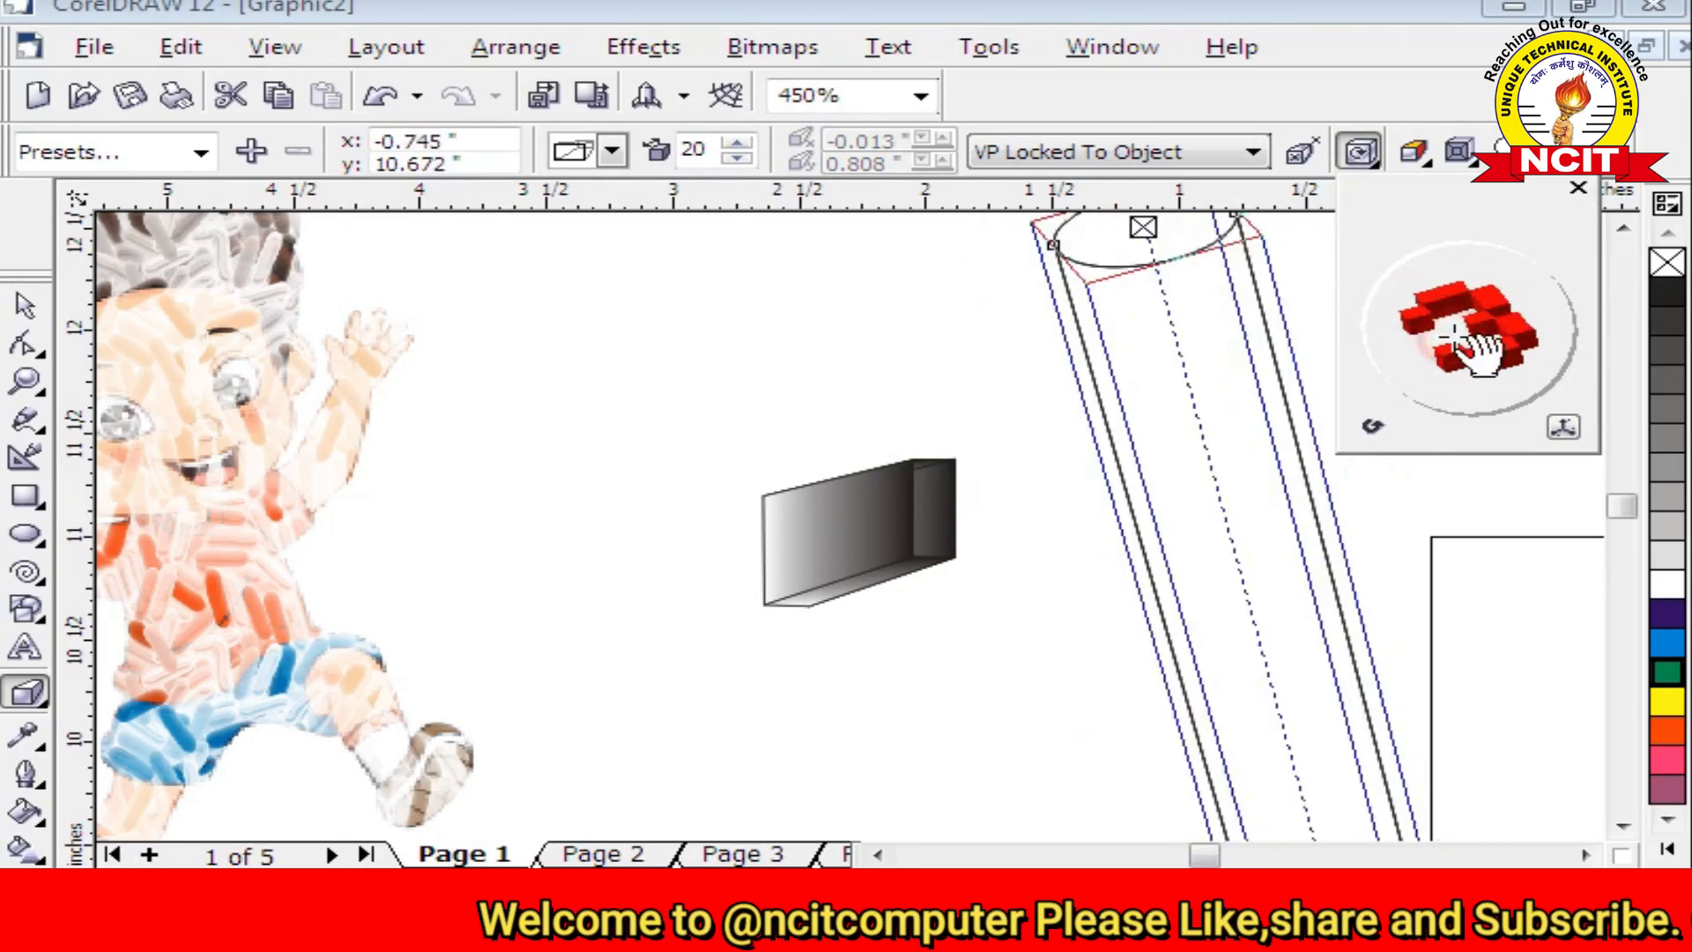
click(1160, 338)
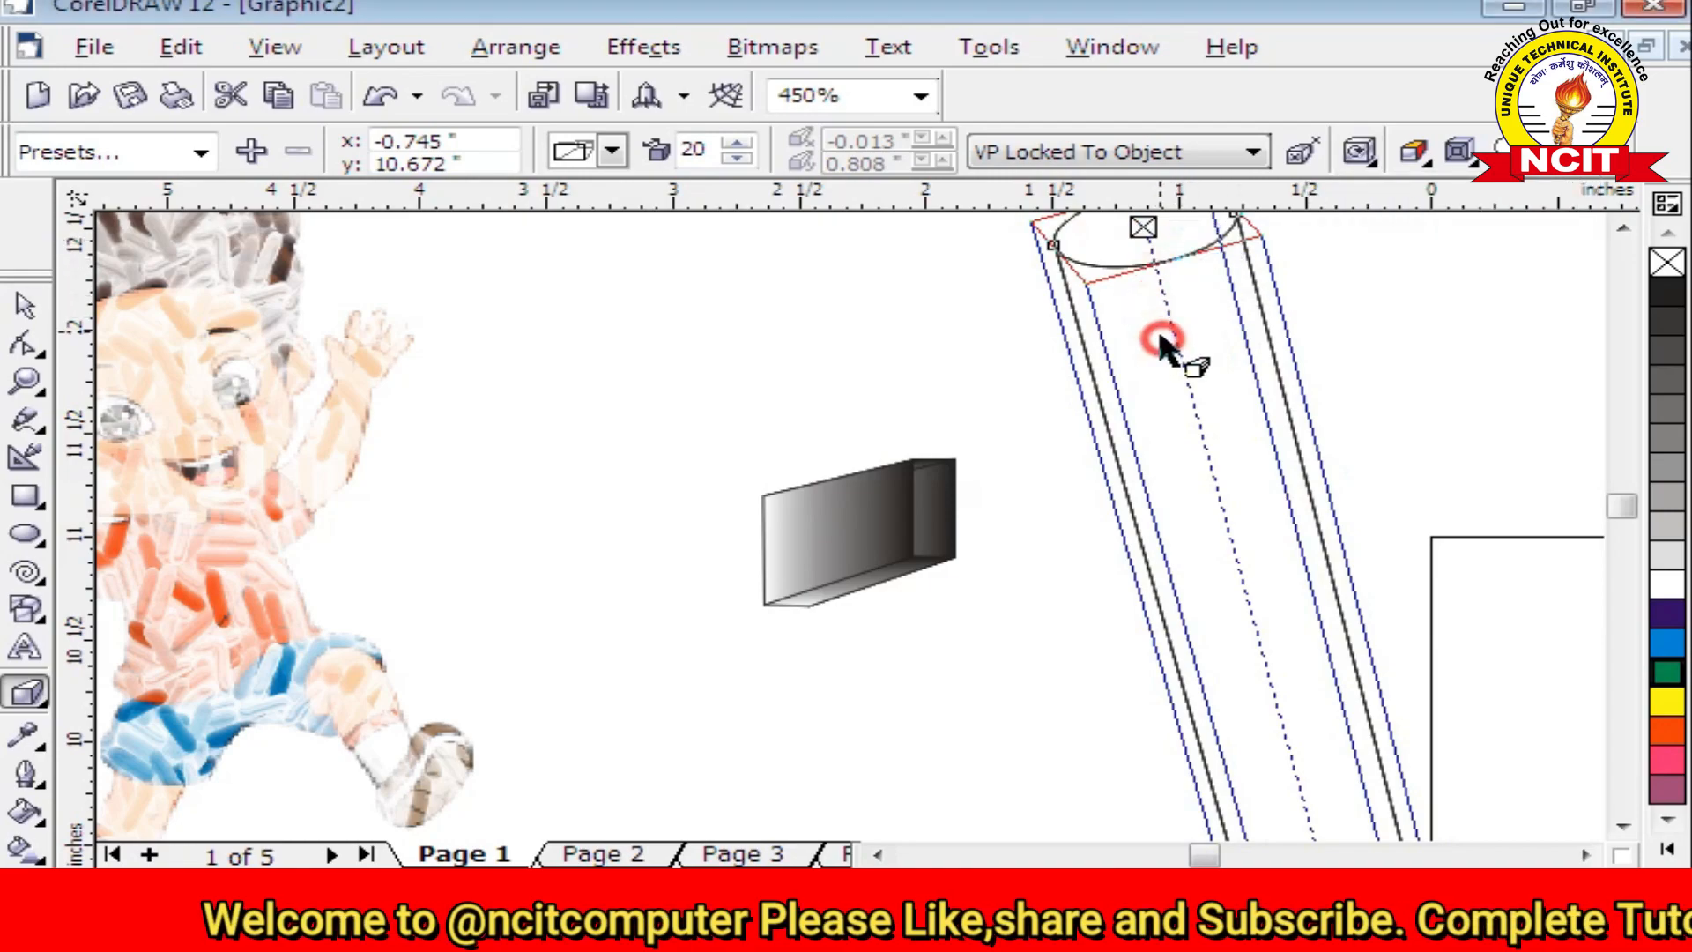
Shorten the tilted cylinder's extrusion to a depth of 2
scroll(1243, 500, down, 4)
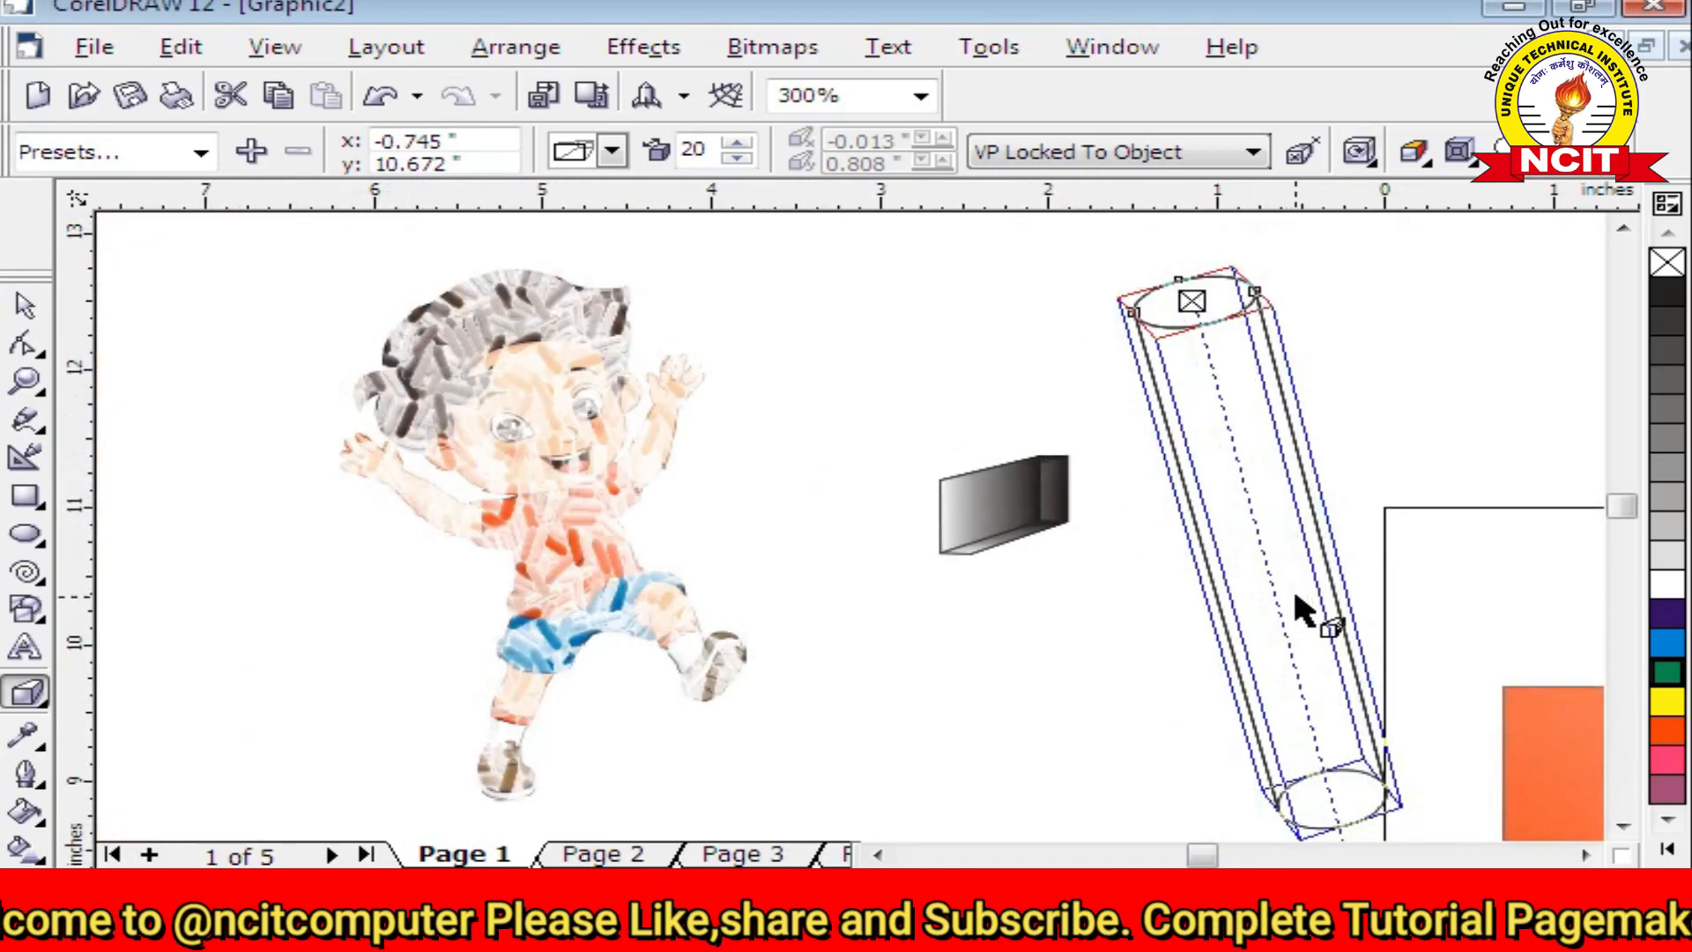
drag(1347, 813, 1289, 637)
scroll(1289, 637, up, 2)
scroll(1316, 628, up, 3)
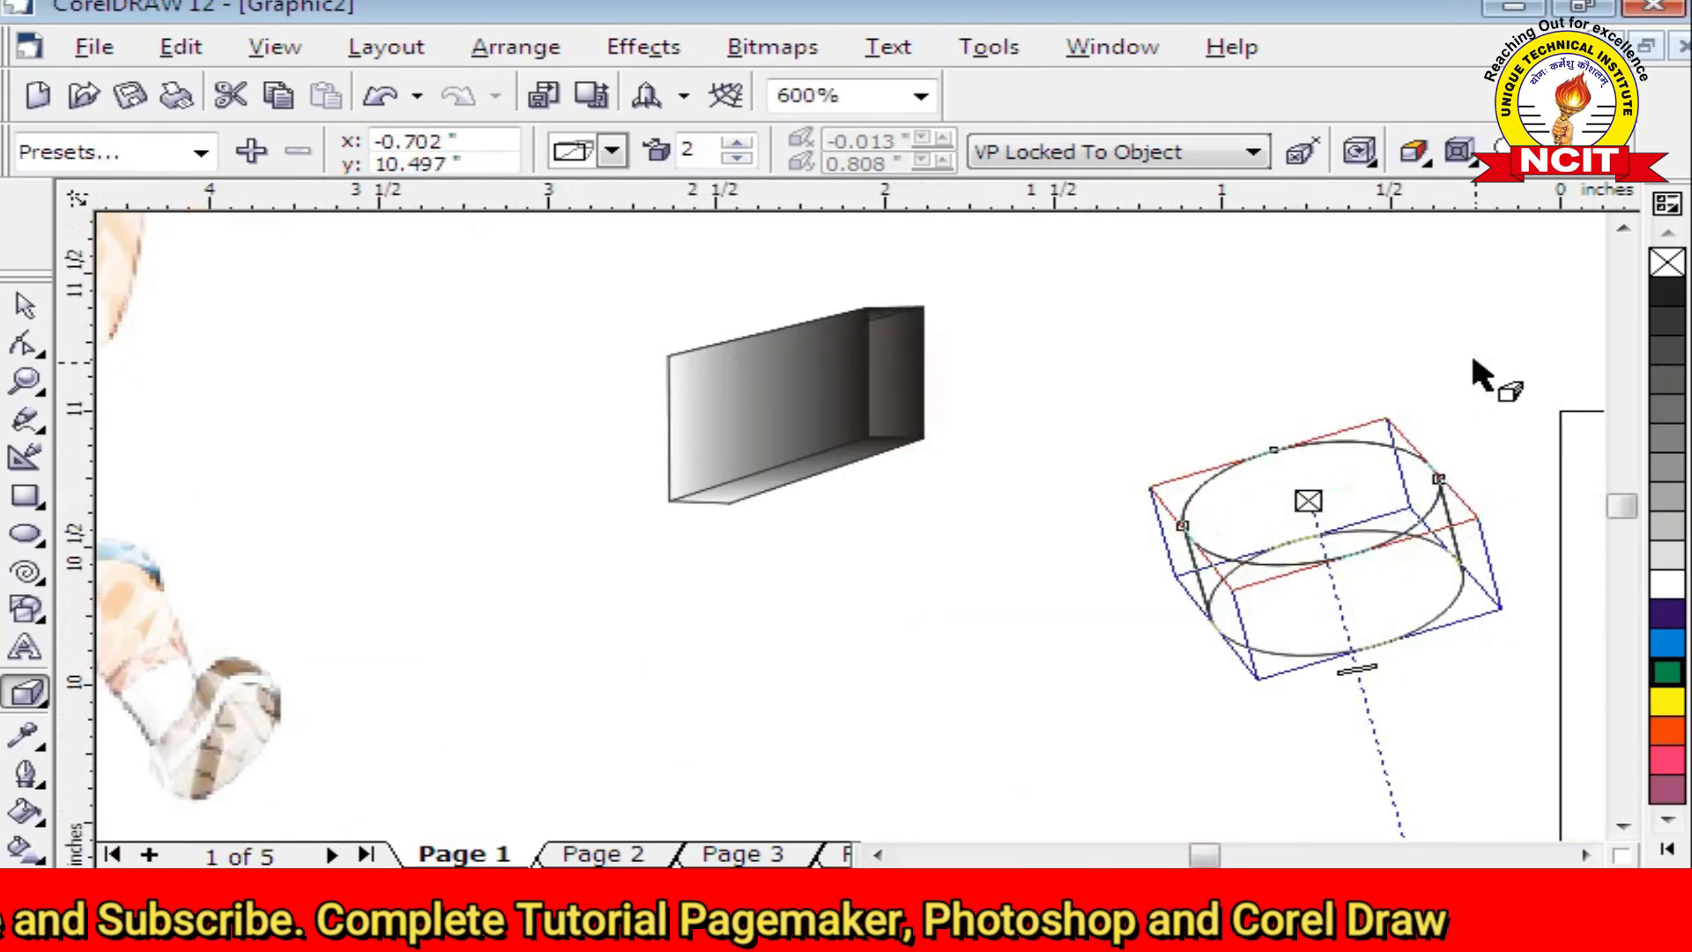
click(1473, 360)
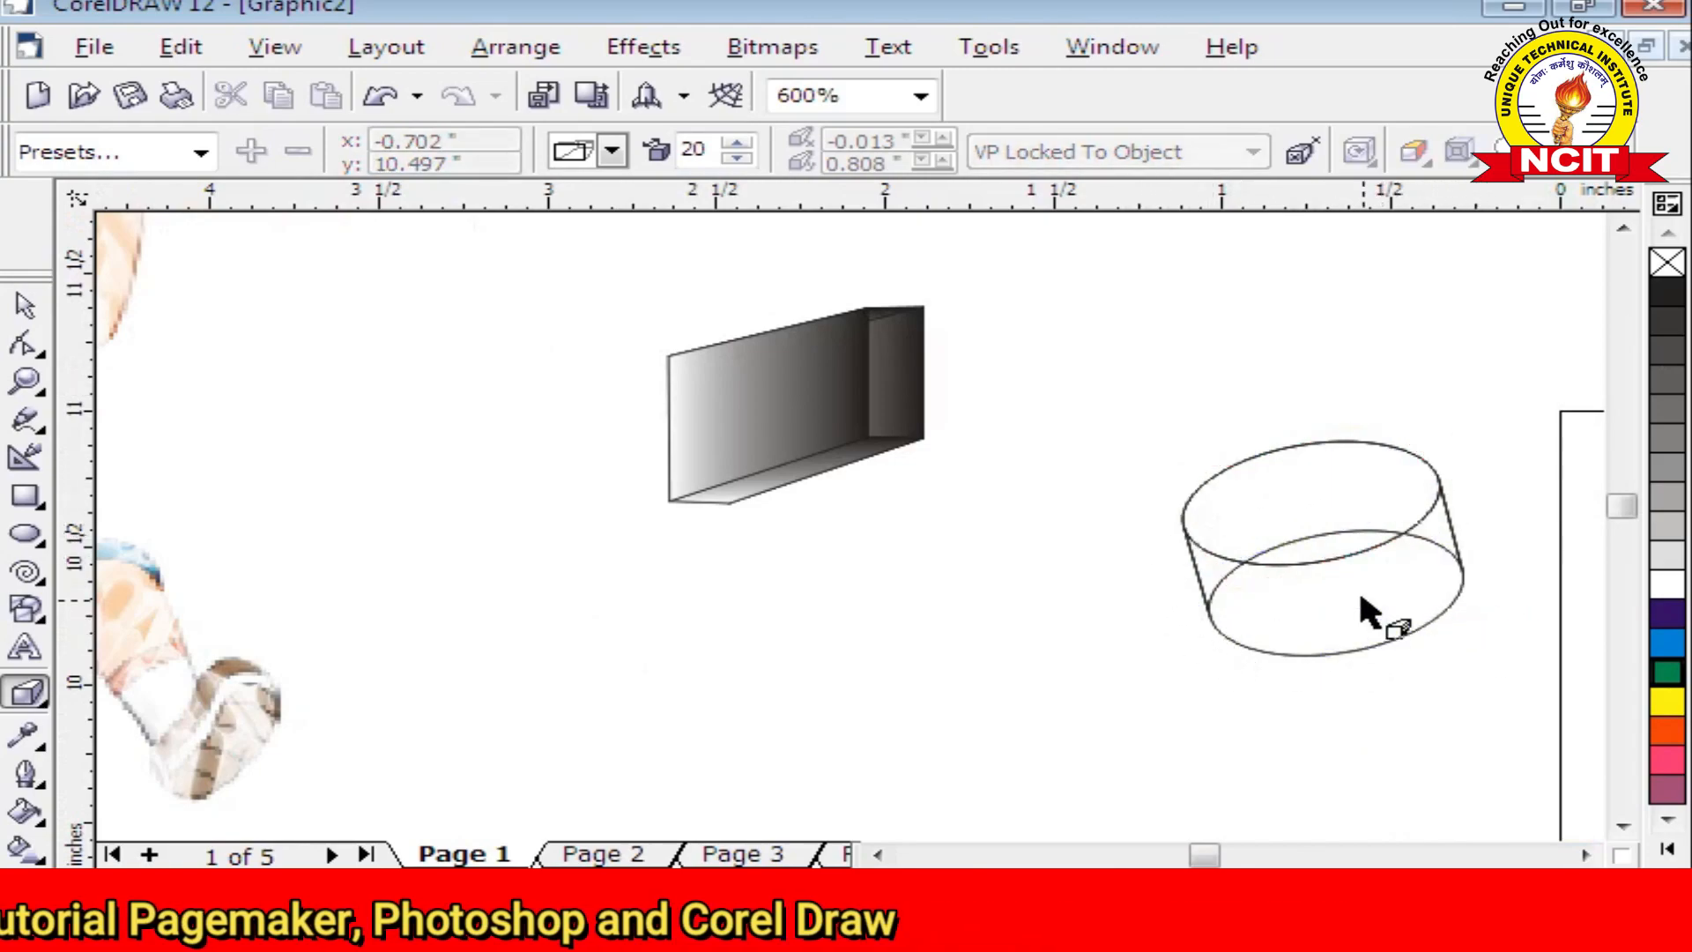
Try a solid orange color and white-to-black color shading on the extruded circle, and restore the object fill
click(1348, 564)
click(1414, 152)
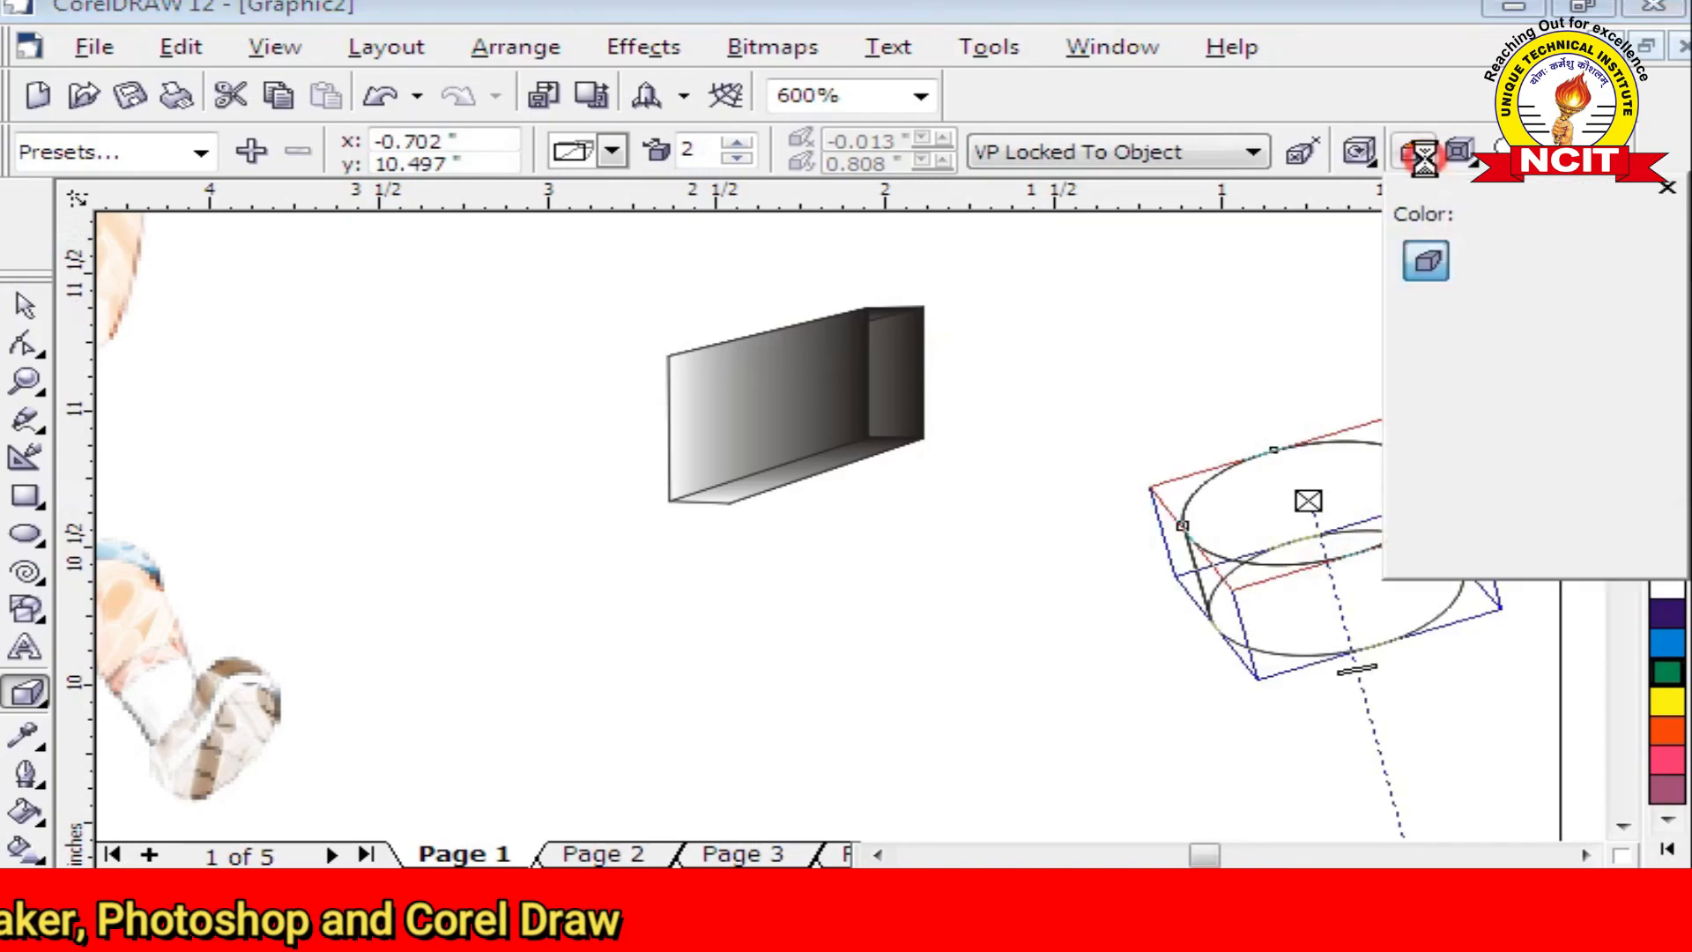
click(1493, 259)
click(1551, 311)
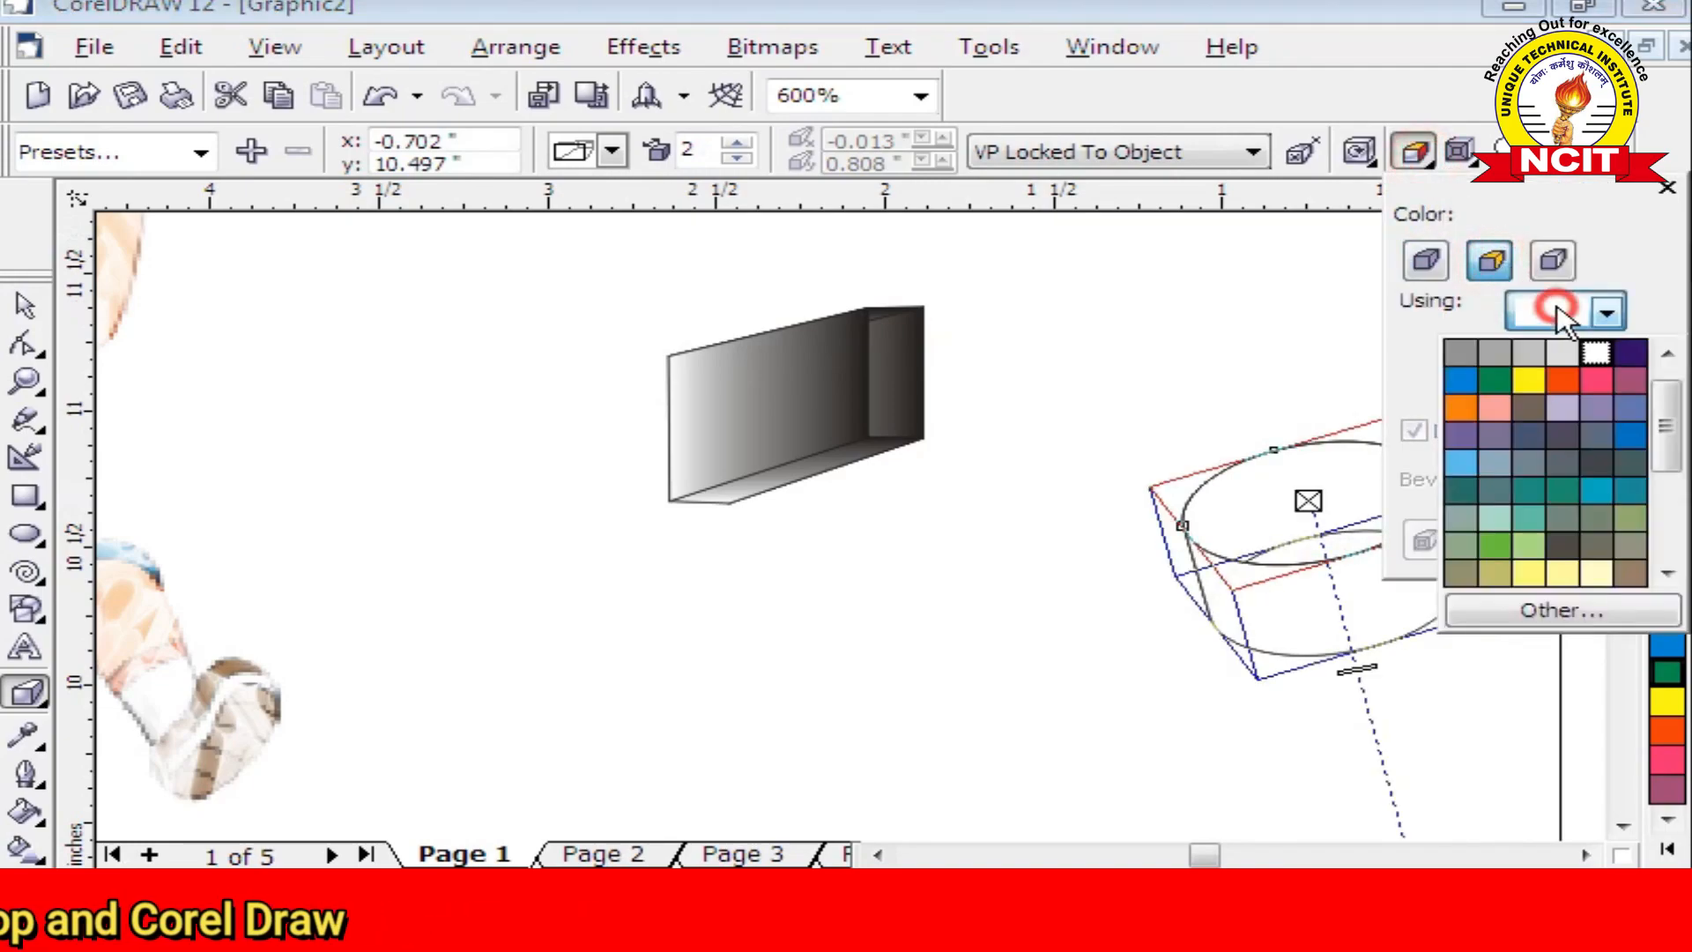
click(1558, 381)
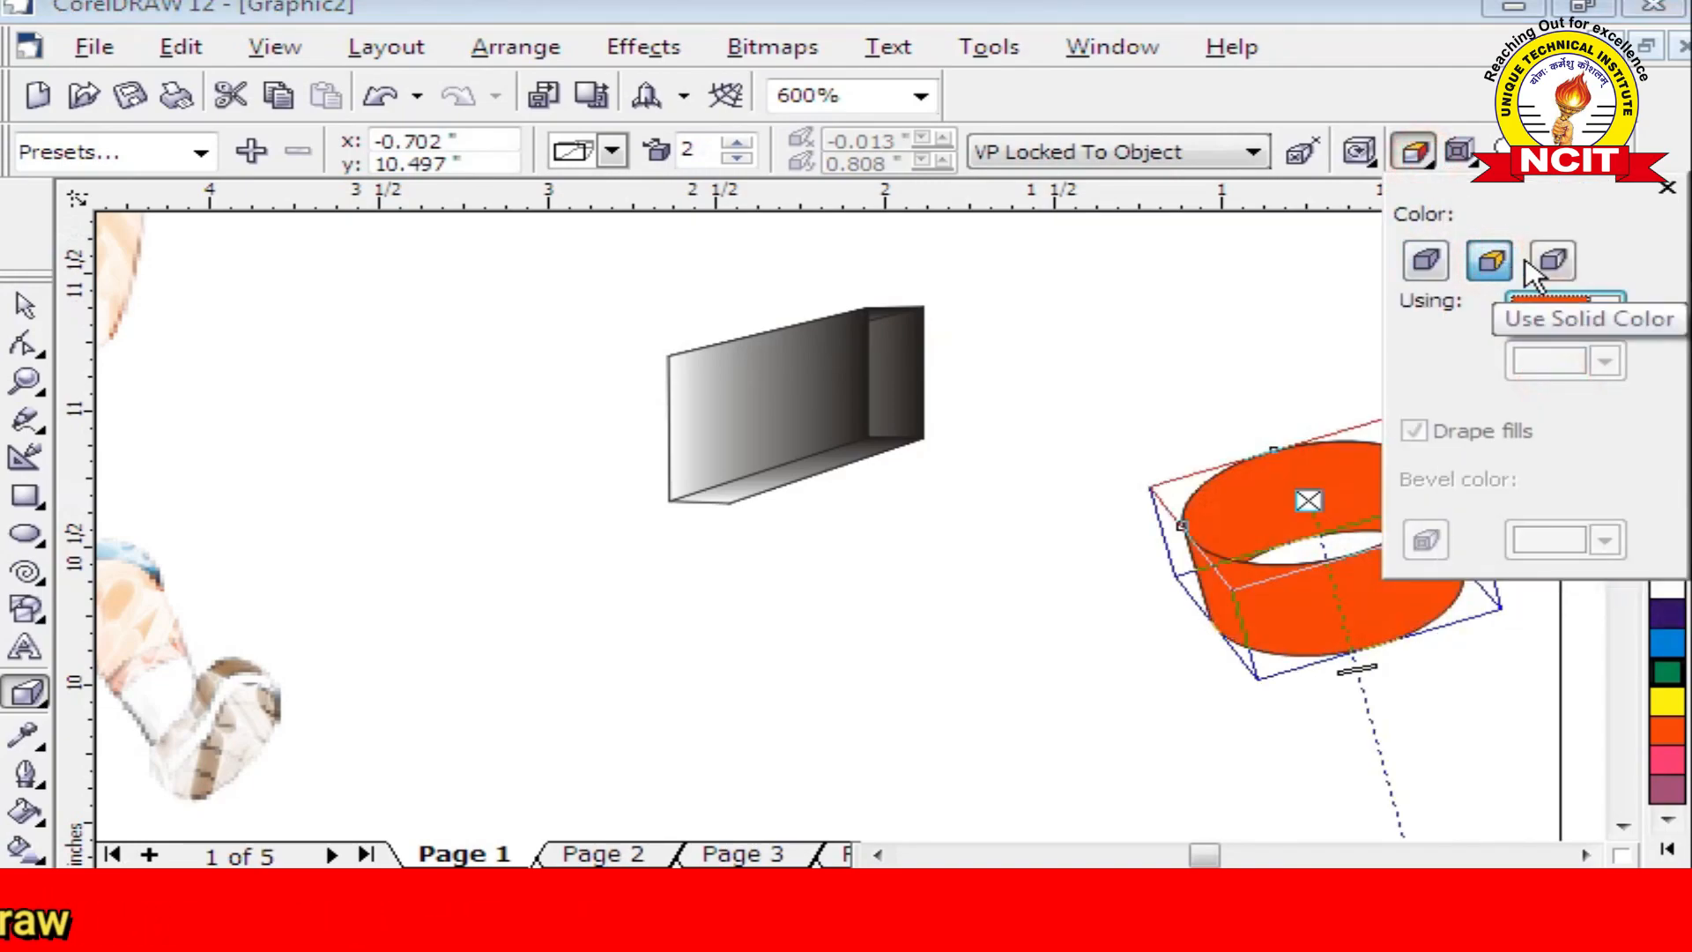
click(1553, 259)
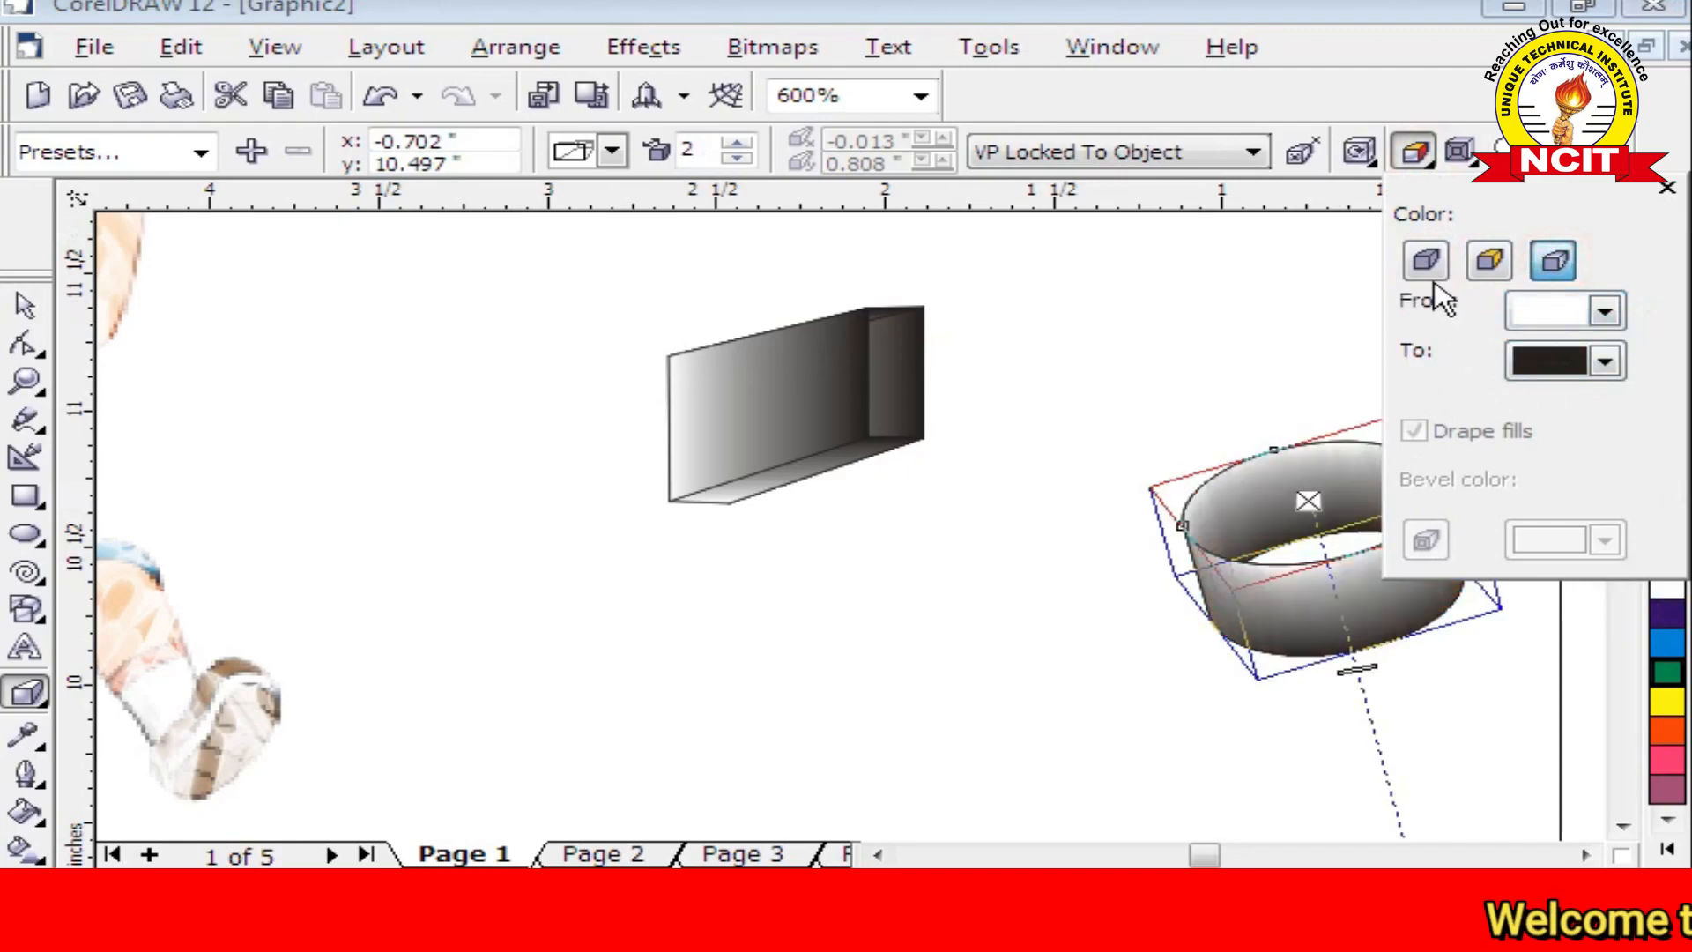
click(1426, 260)
click(1487, 263)
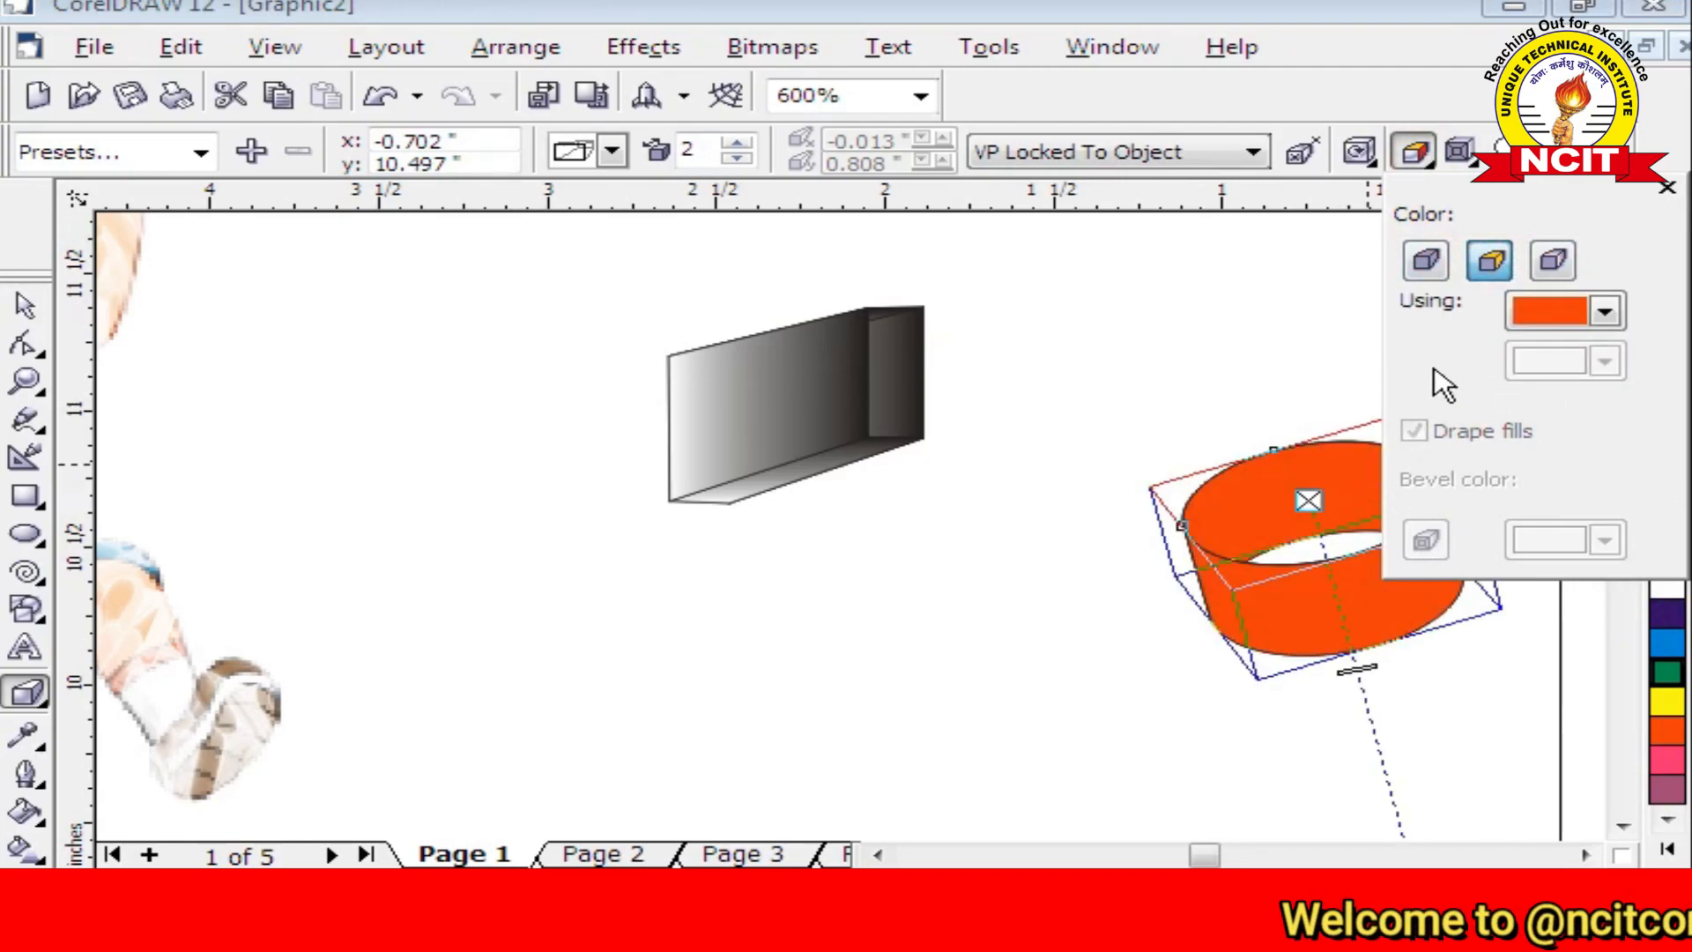
click(1429, 266)
Enable the bevel on the extruded circle, and remove its extruded sides so that only the tilted ellipse remains
click(1359, 151)
click(1415, 223)
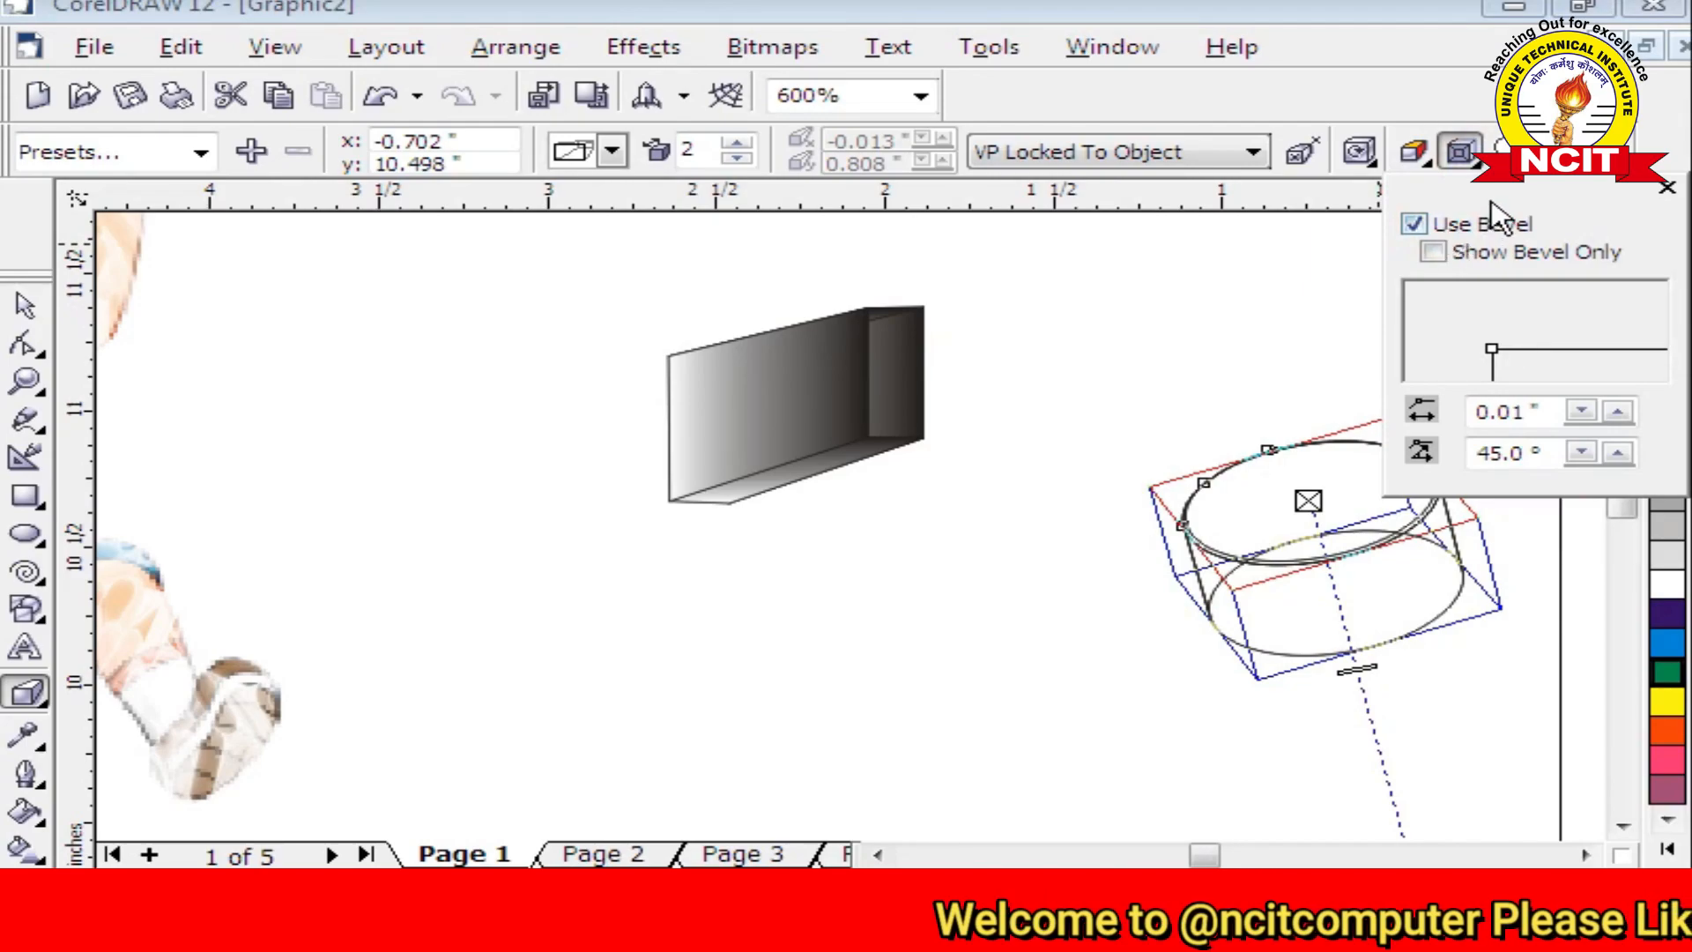
click(1364, 155)
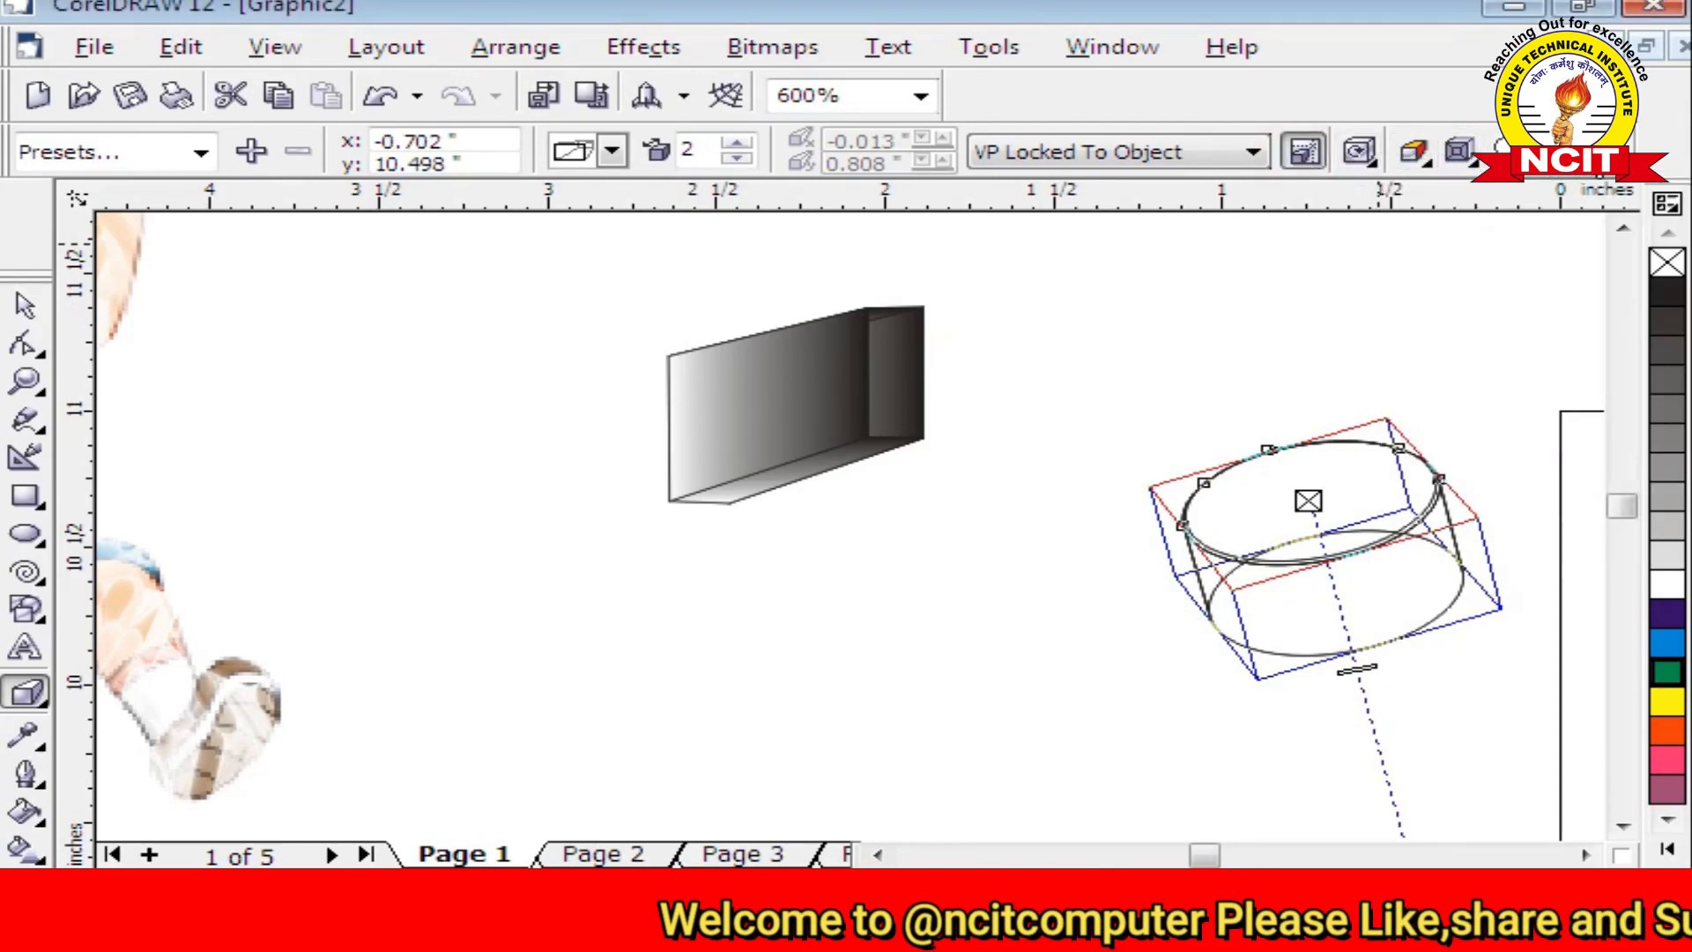
click(1609, 176)
scroll(1322, 467, down, 5)
scroll(1227, 469, up, 3)
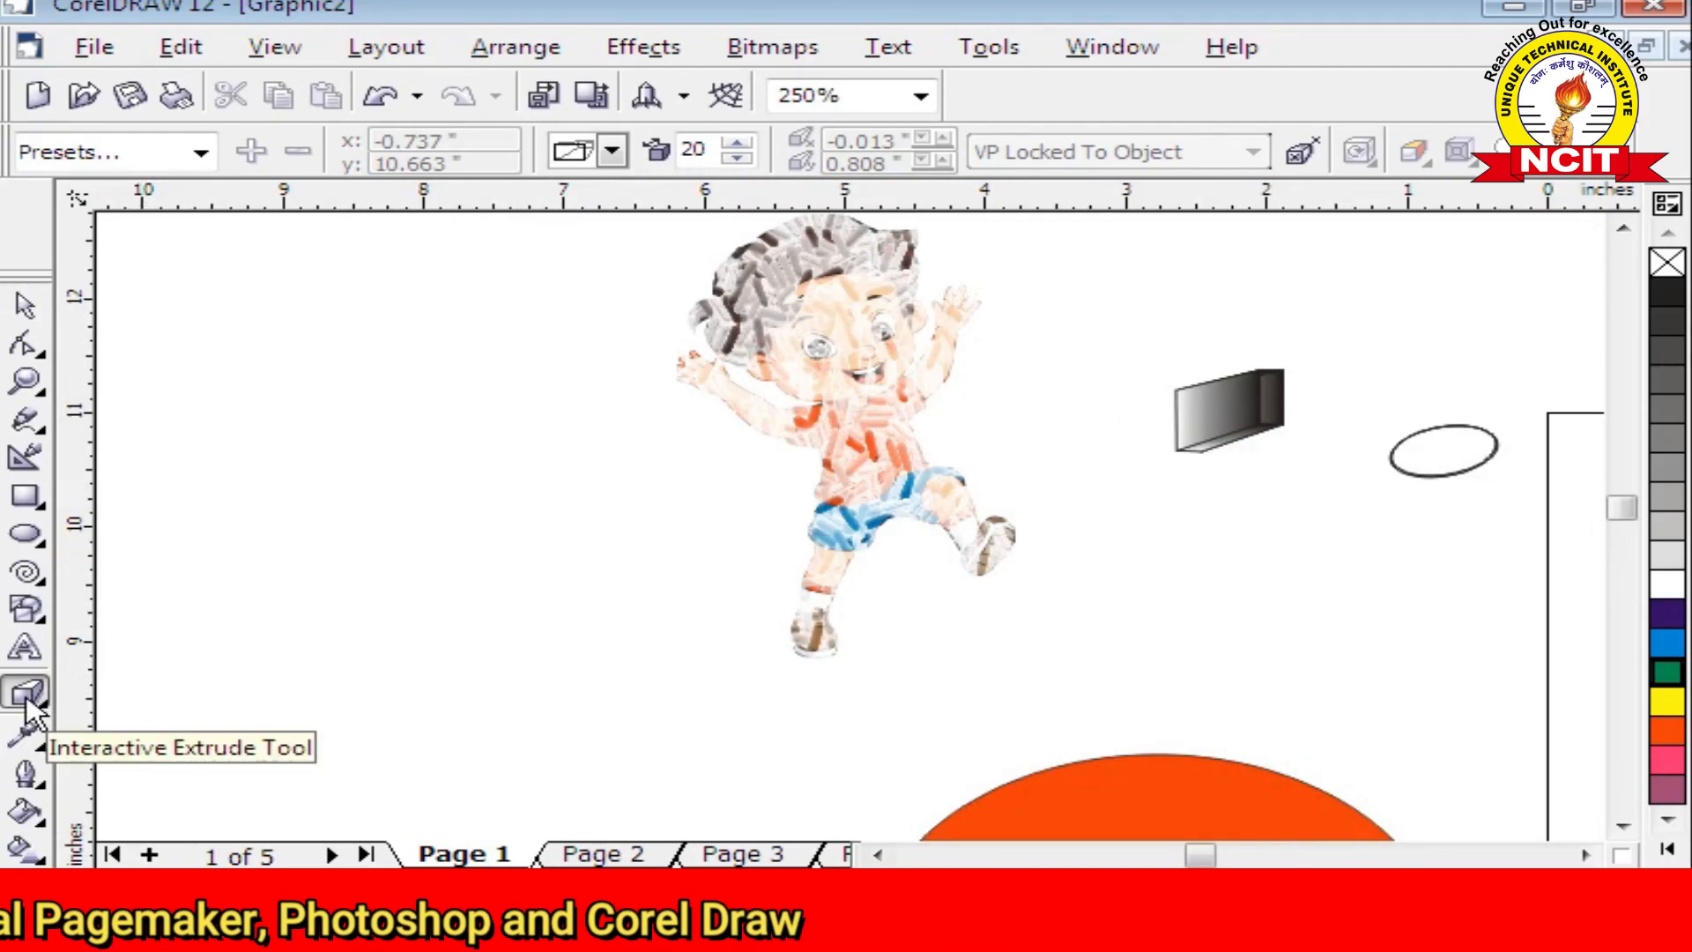
Add the artistic text NCIT in Arial Black at size 200 across the boy picture, and hide the nonprinting characters
click(26, 643)
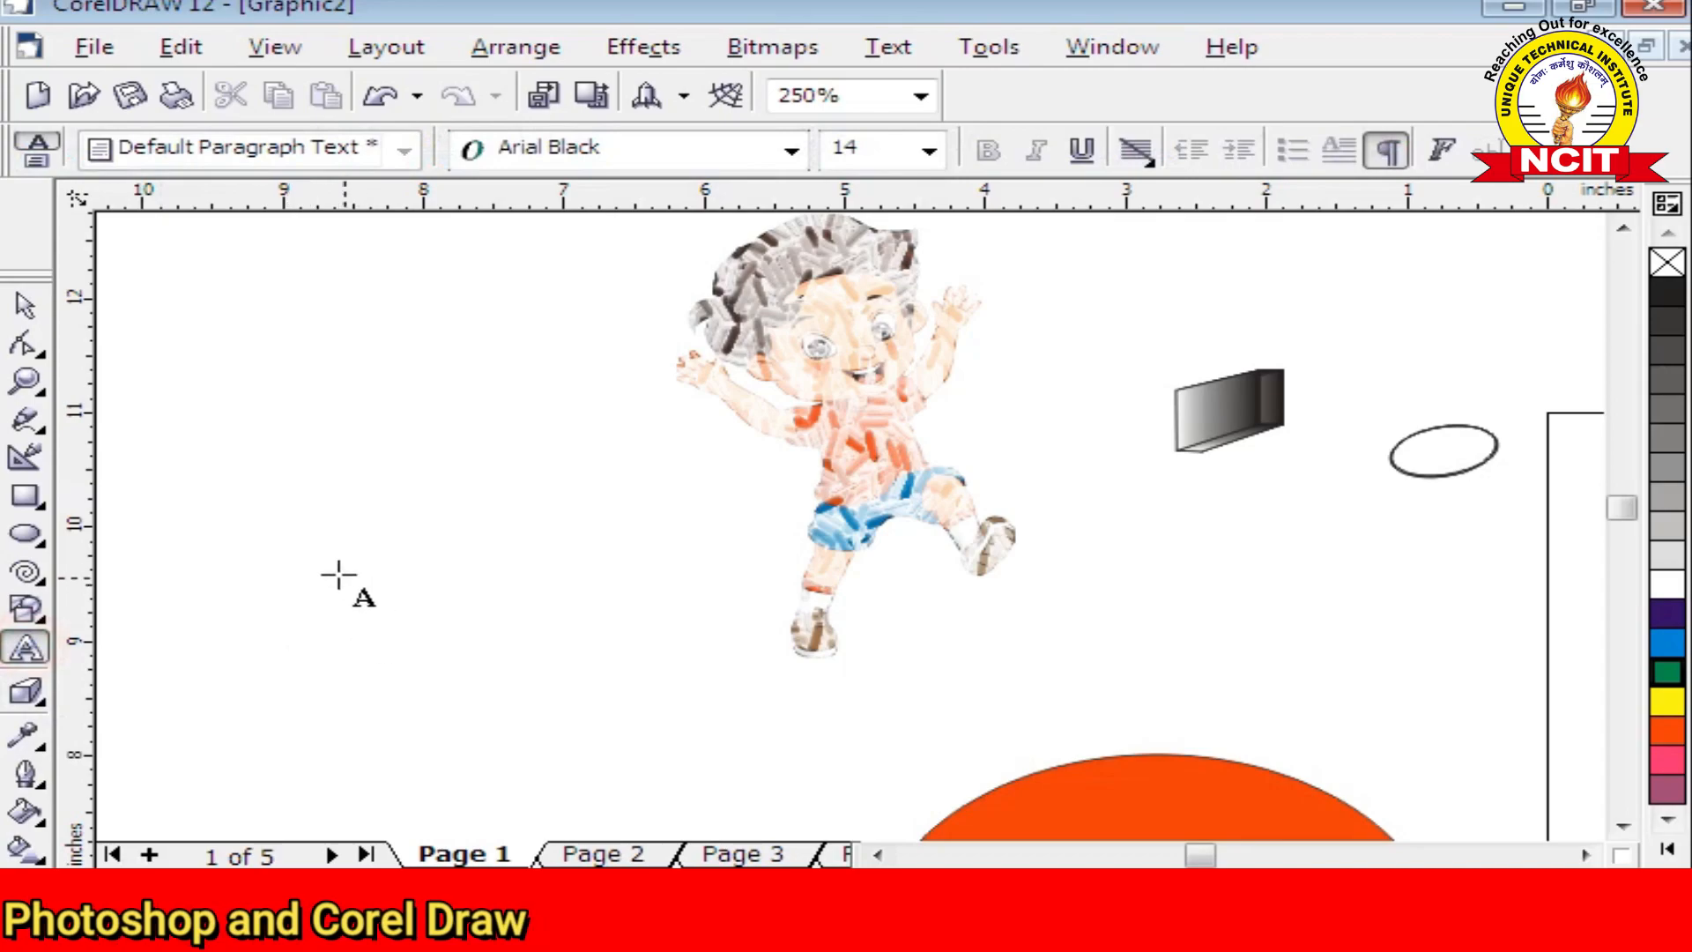
click(930, 154)
click(860, 683)
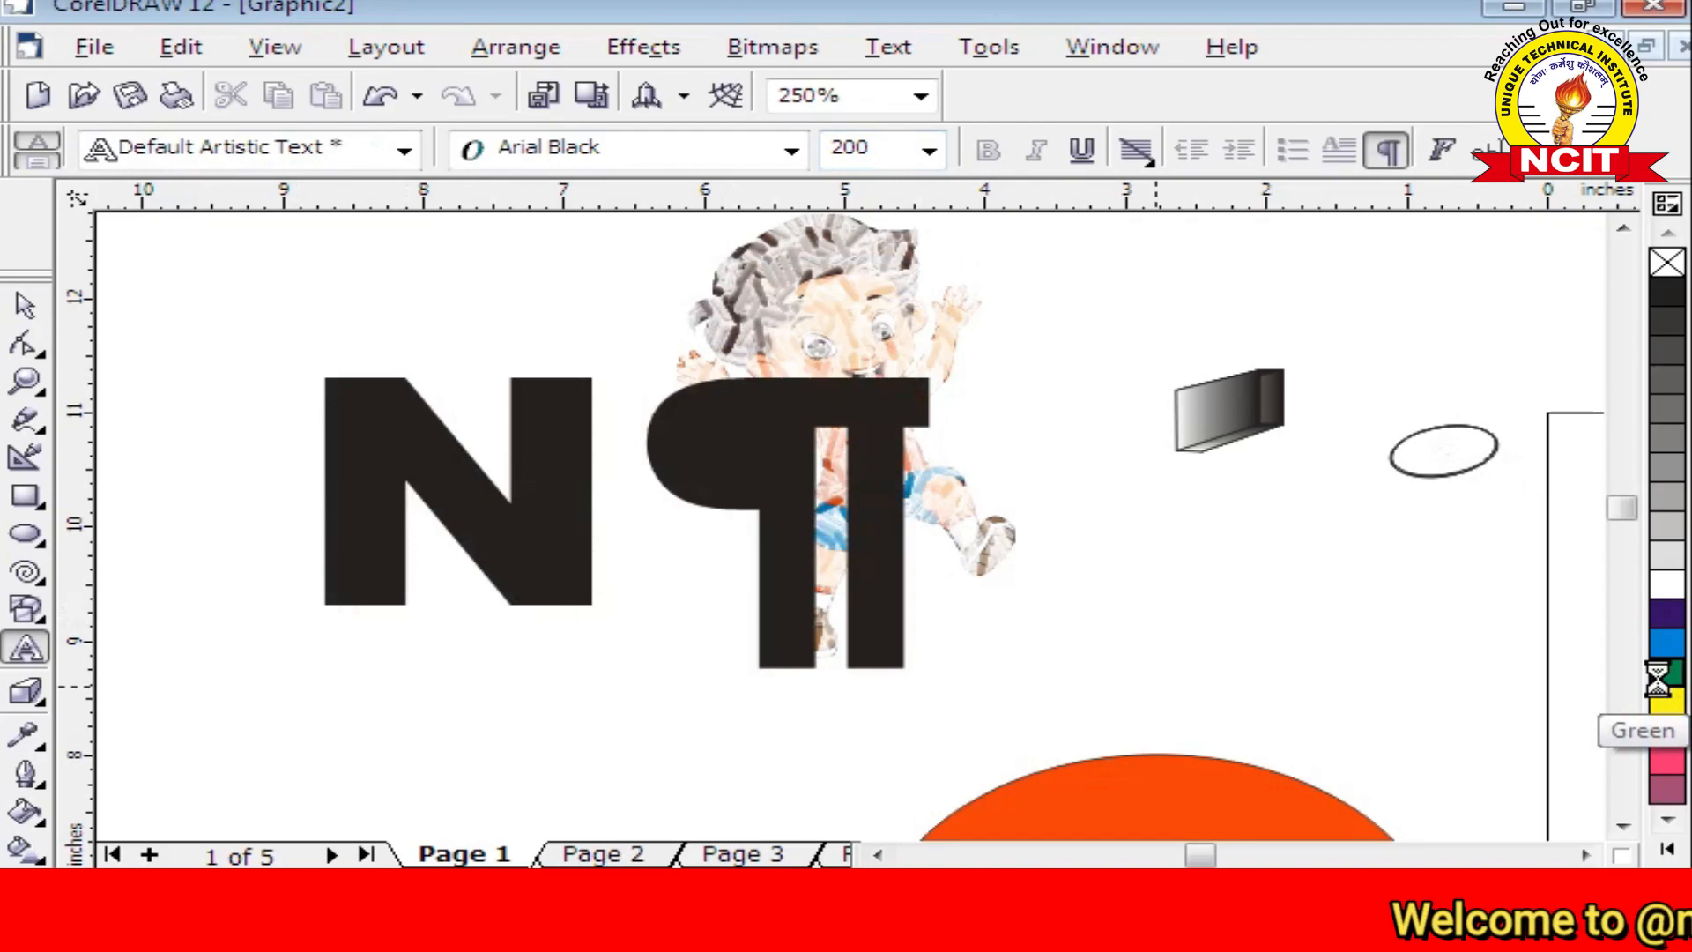
text(CIT)
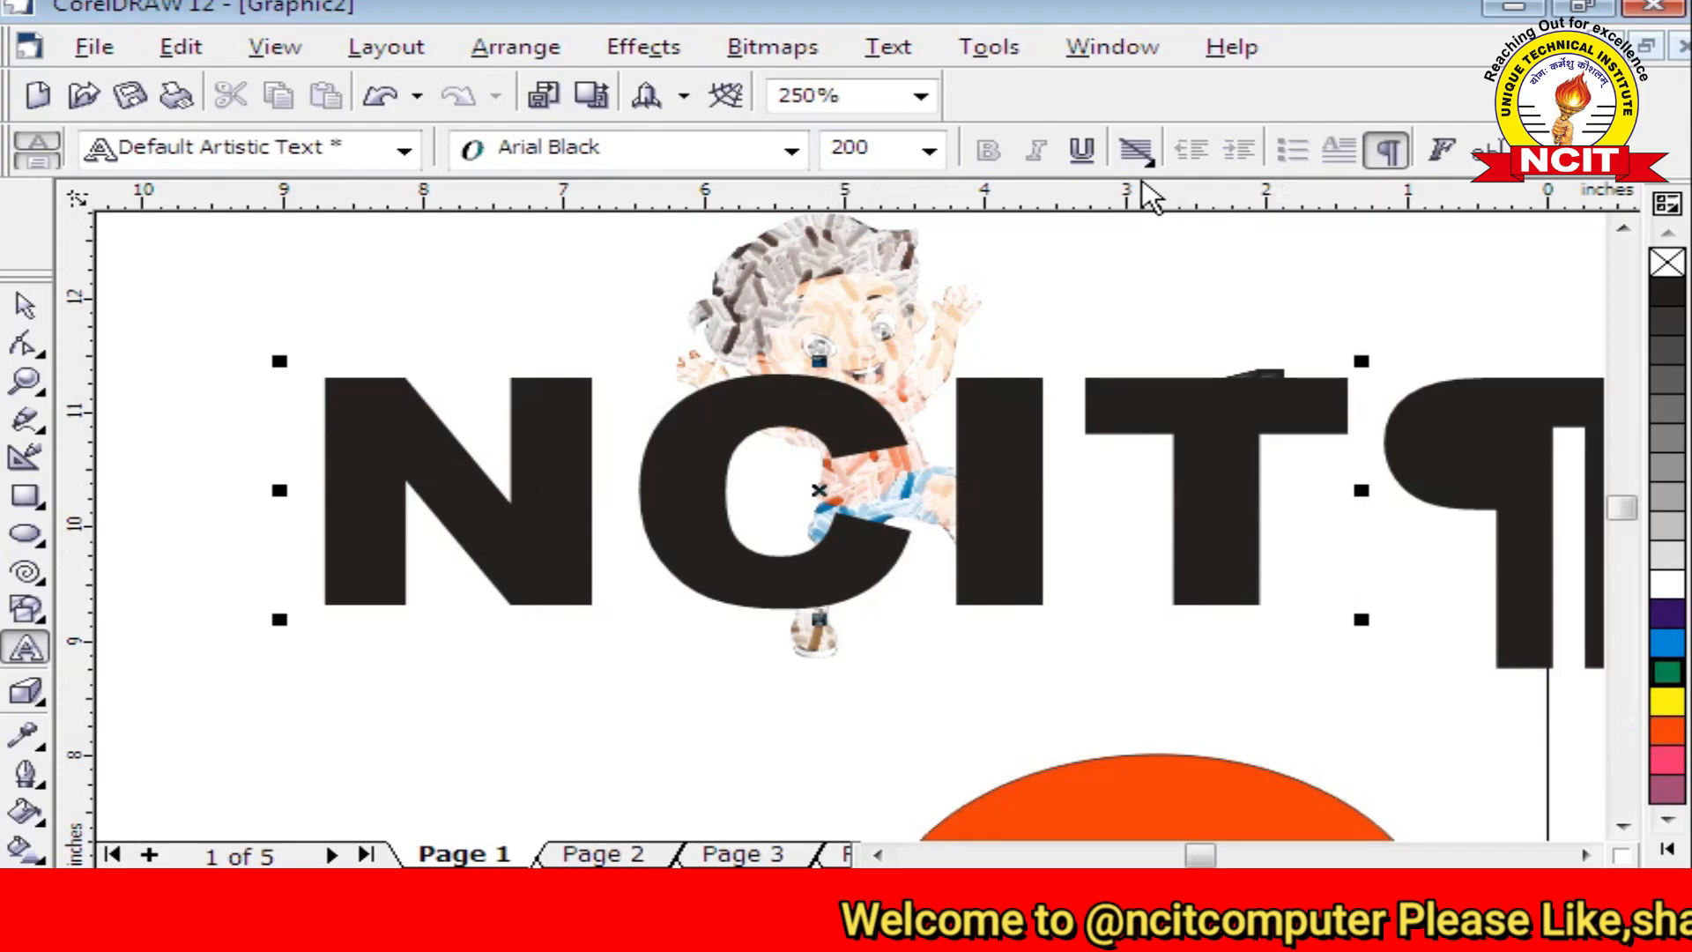
click(1396, 157)
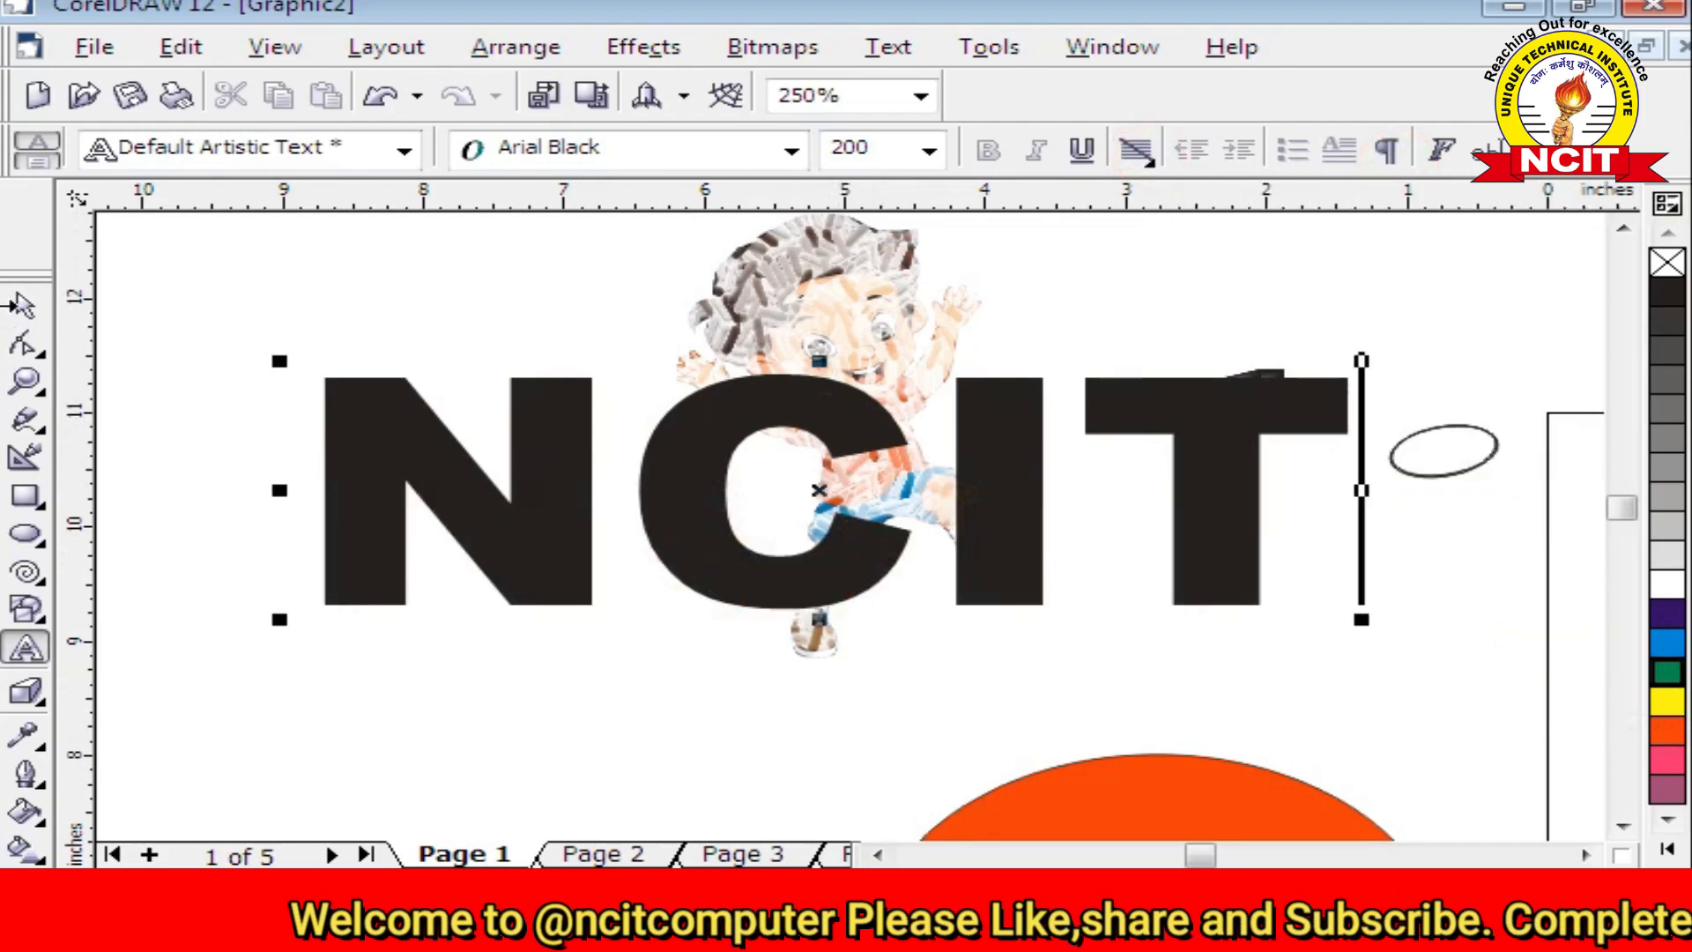
Fill the NCIT text with orange and extrude it with the vanishing point at about 0.165 by 0.493 inches
click(24, 307)
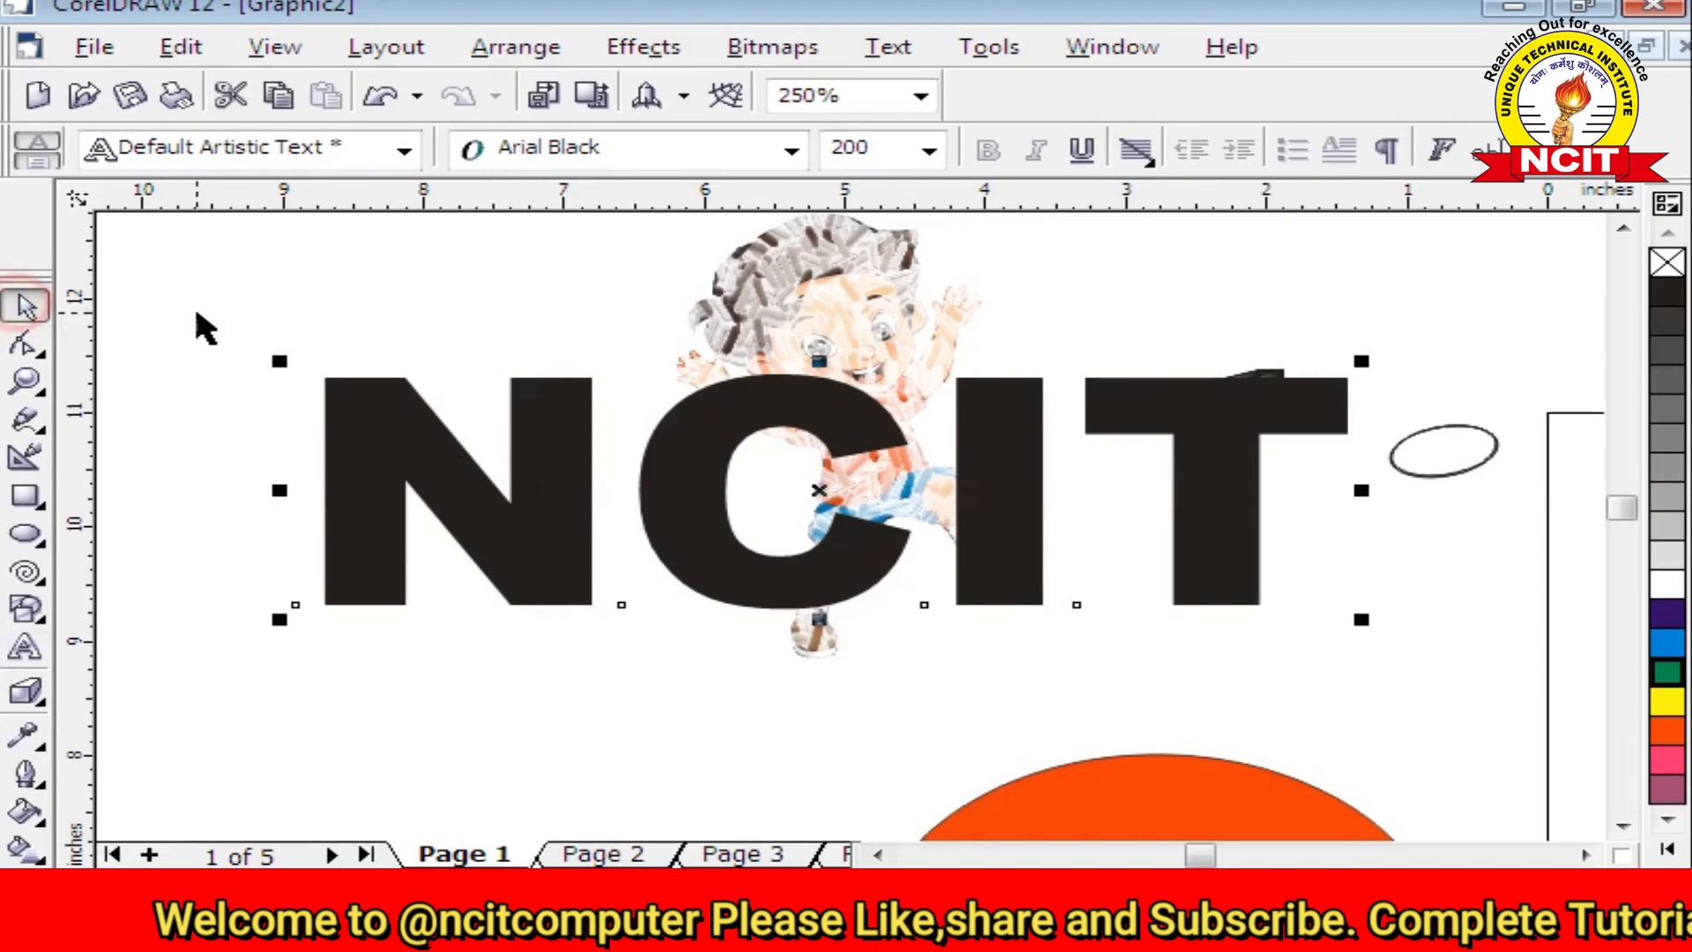
click(1662, 730)
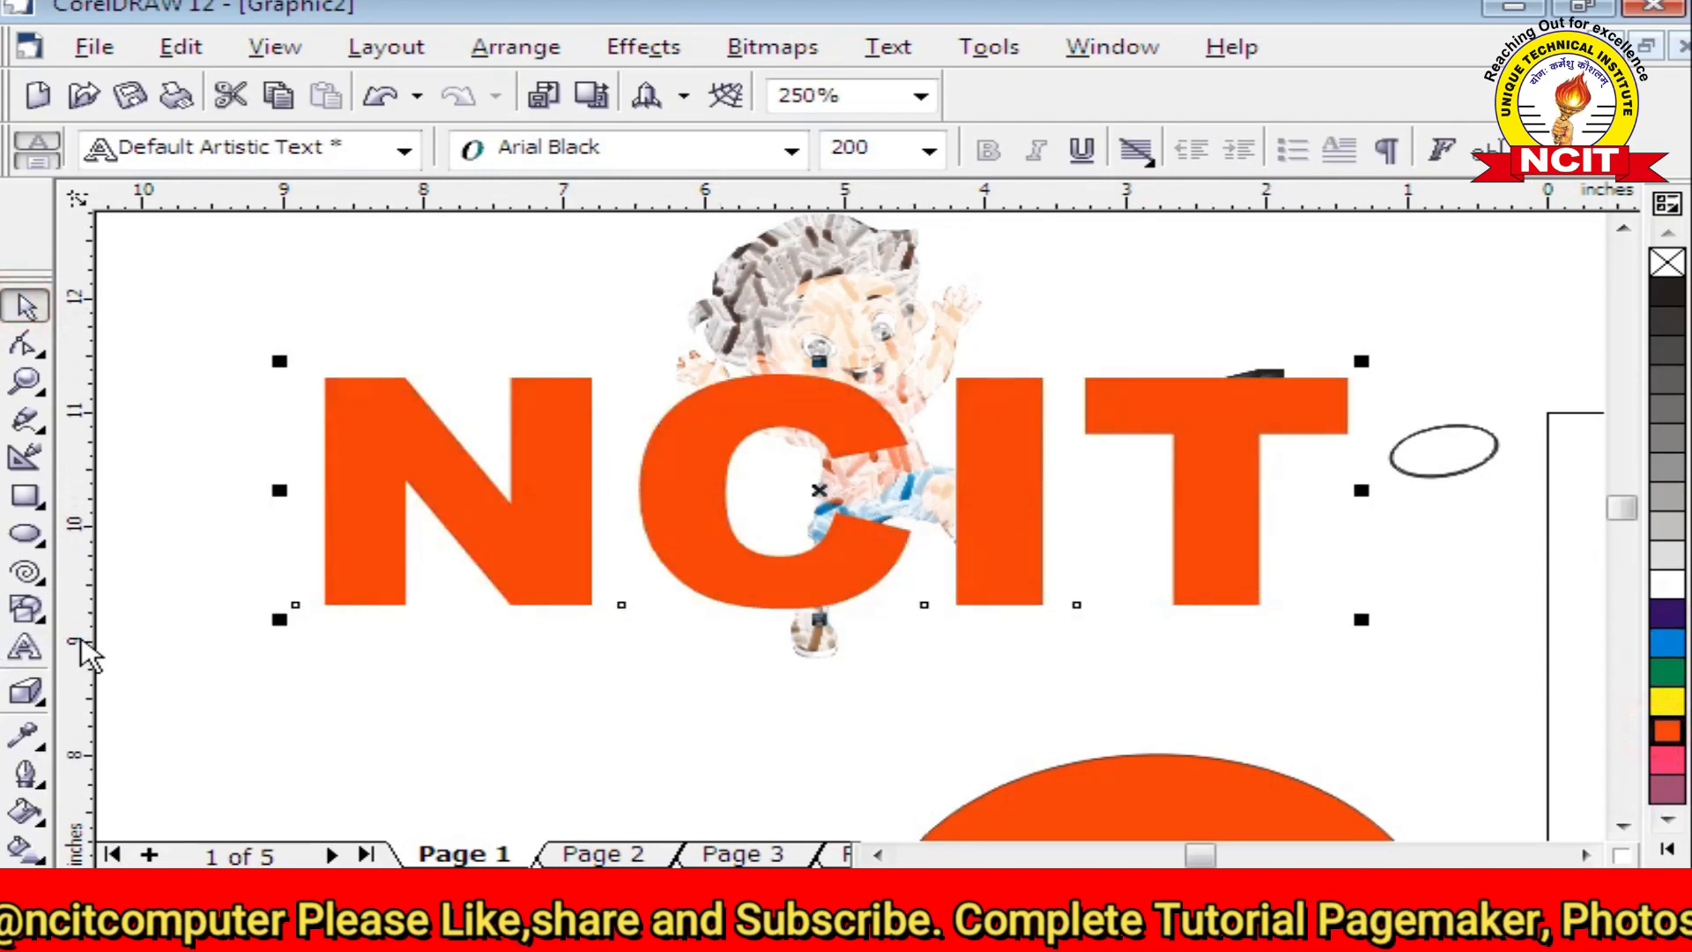
click(33, 688)
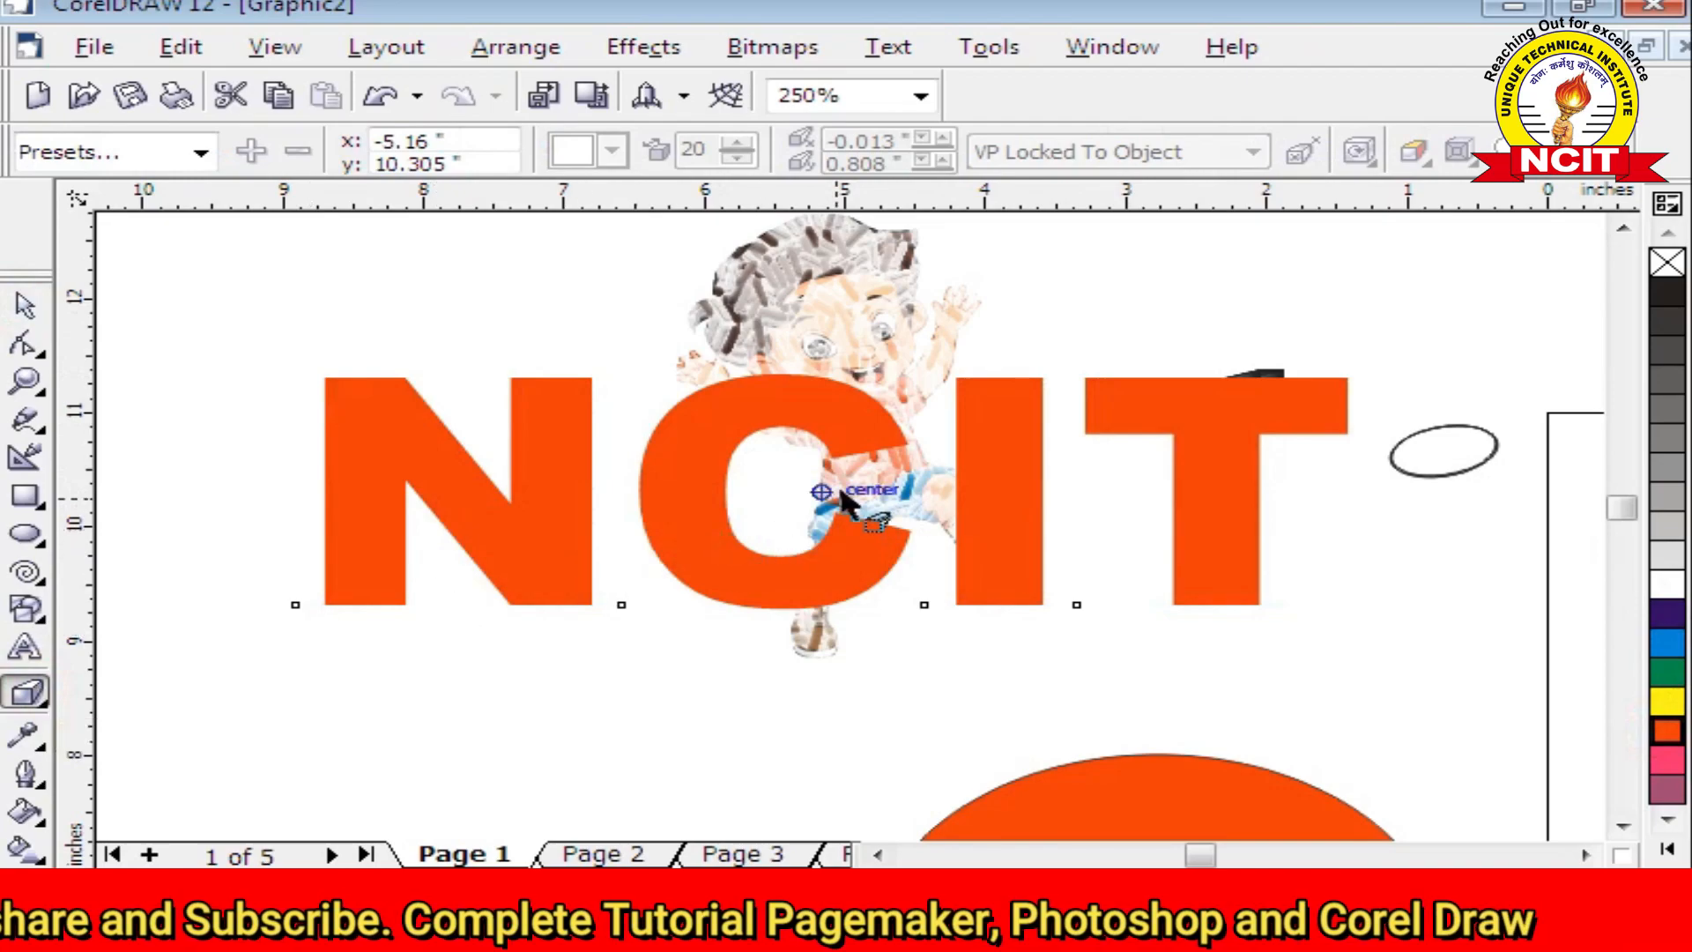
mouse_move(858, 423)
mouse_down()
mouse_move(816, 490)
mouse_move(872, 436)
mouse_move(842, 435)
mouse_up()
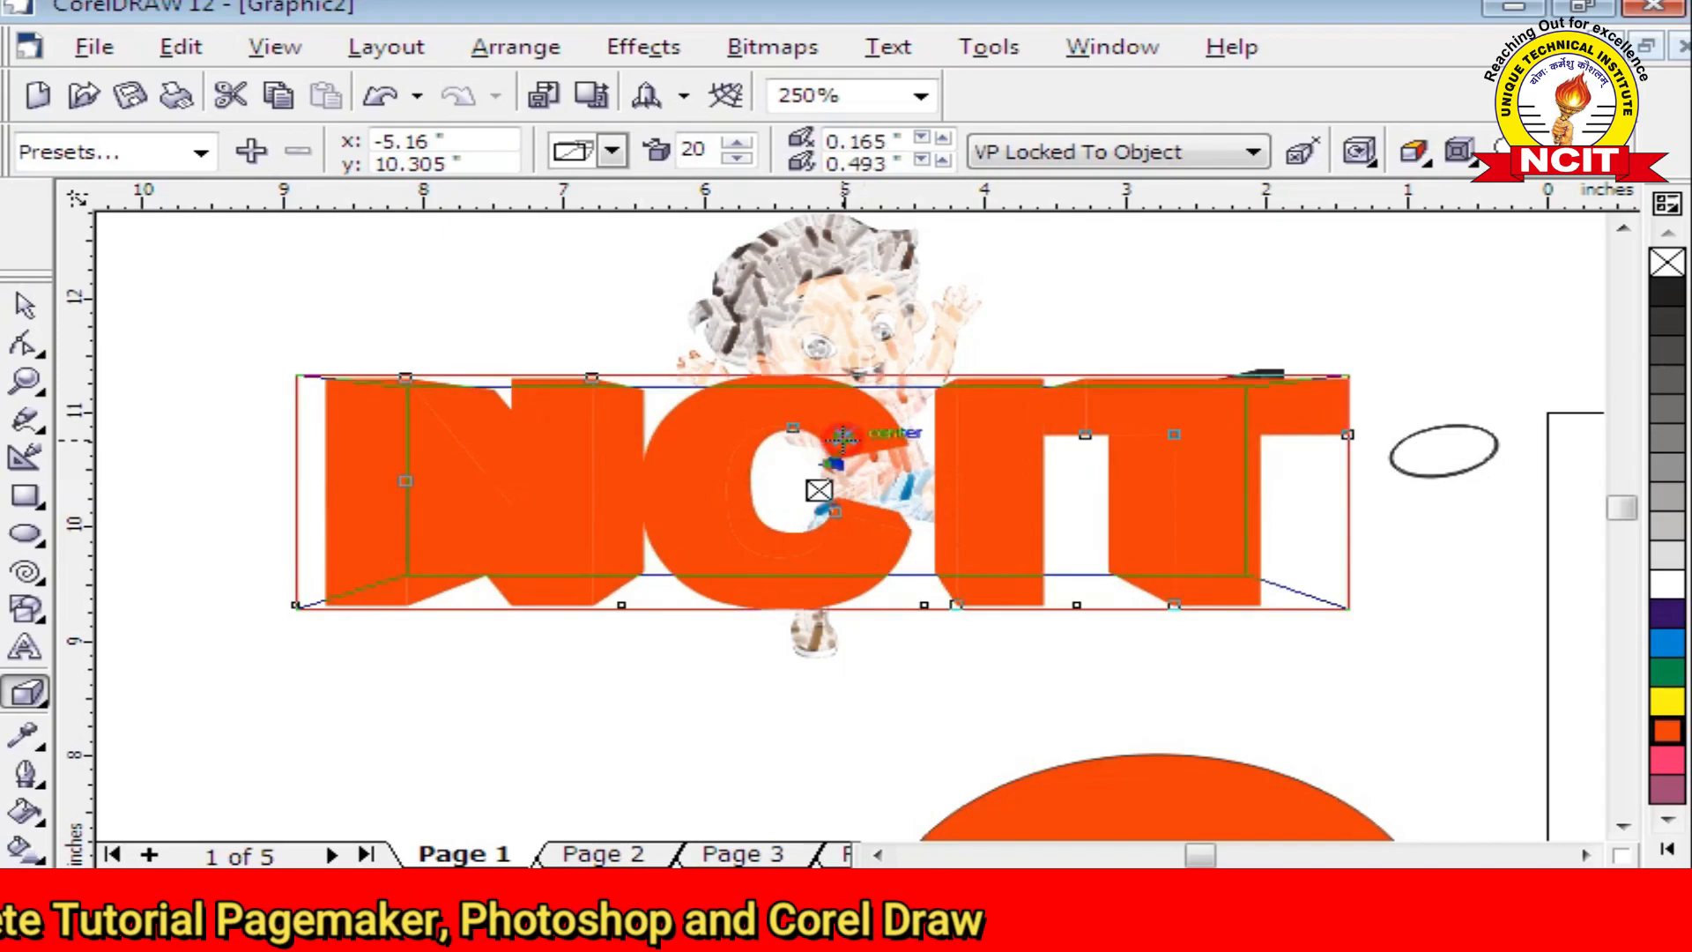
click(843, 436)
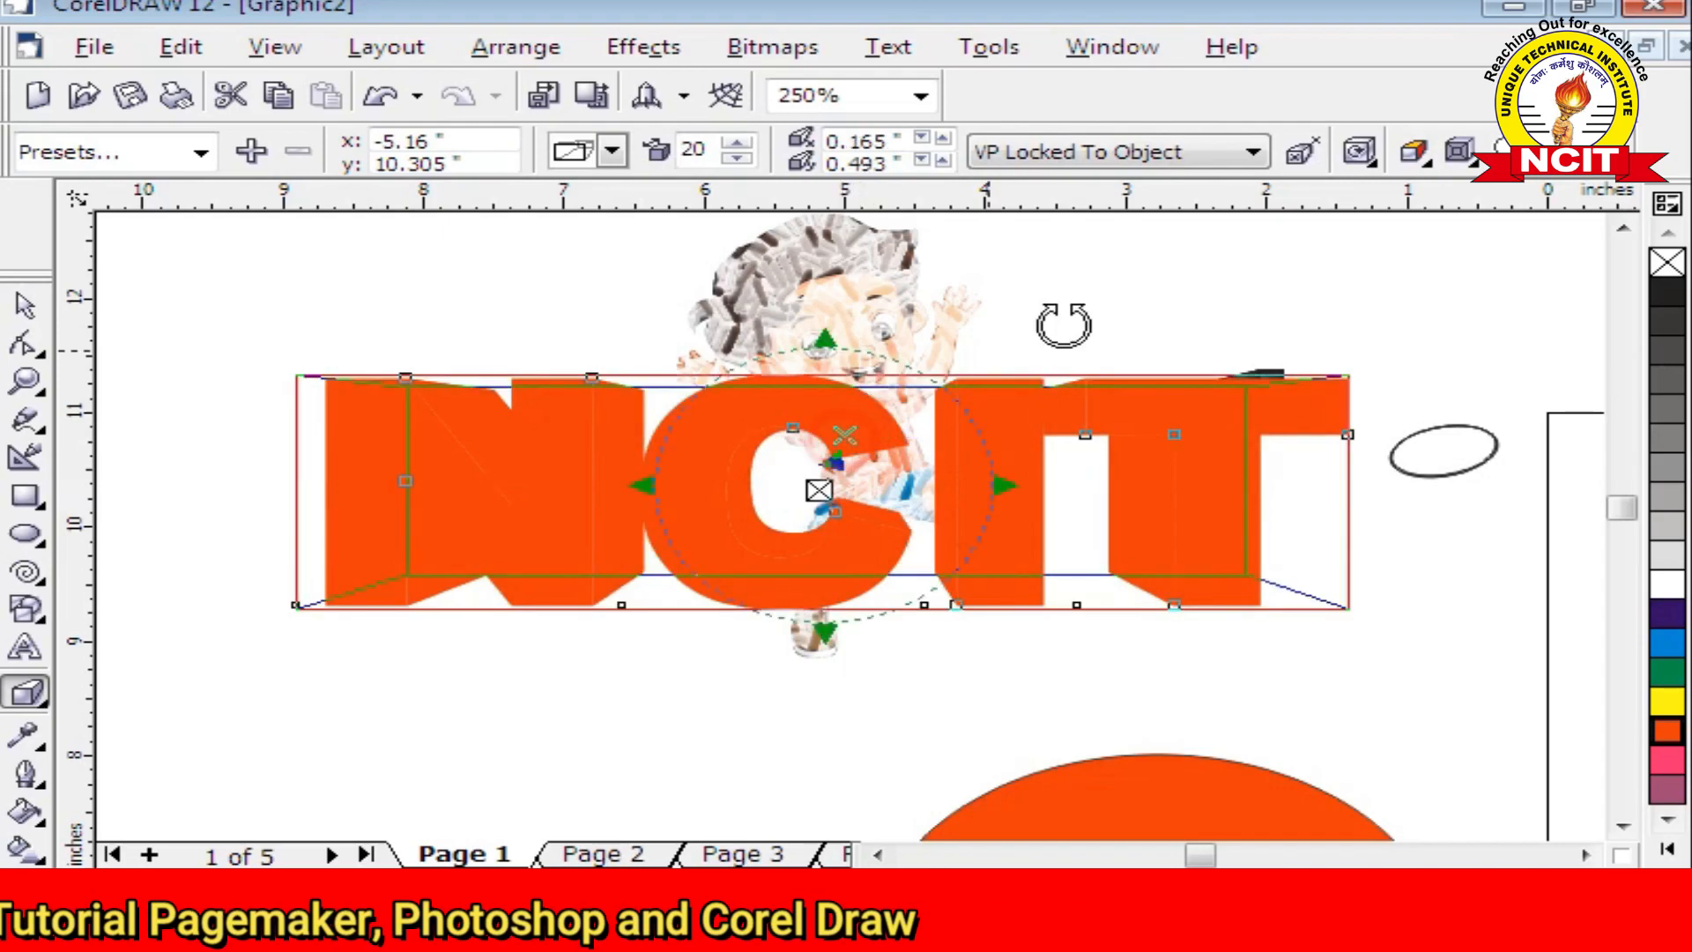
Try a solid blue color on the extruded sides of the NCIT text
click(1361, 163)
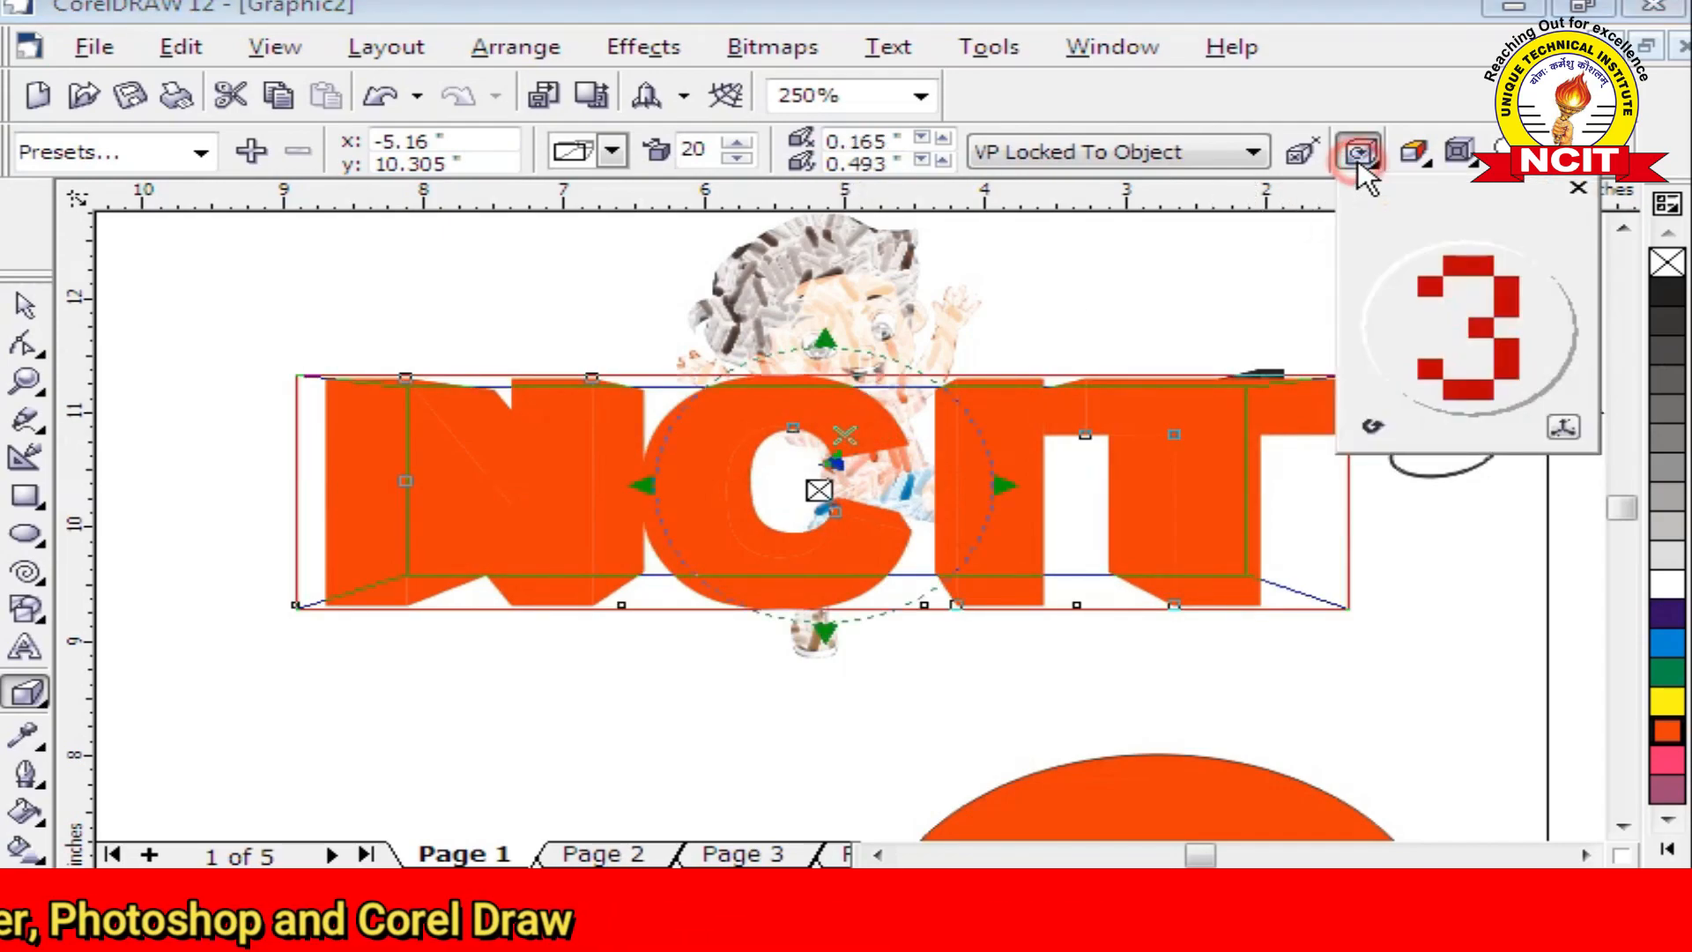
click(1408, 159)
click(1489, 258)
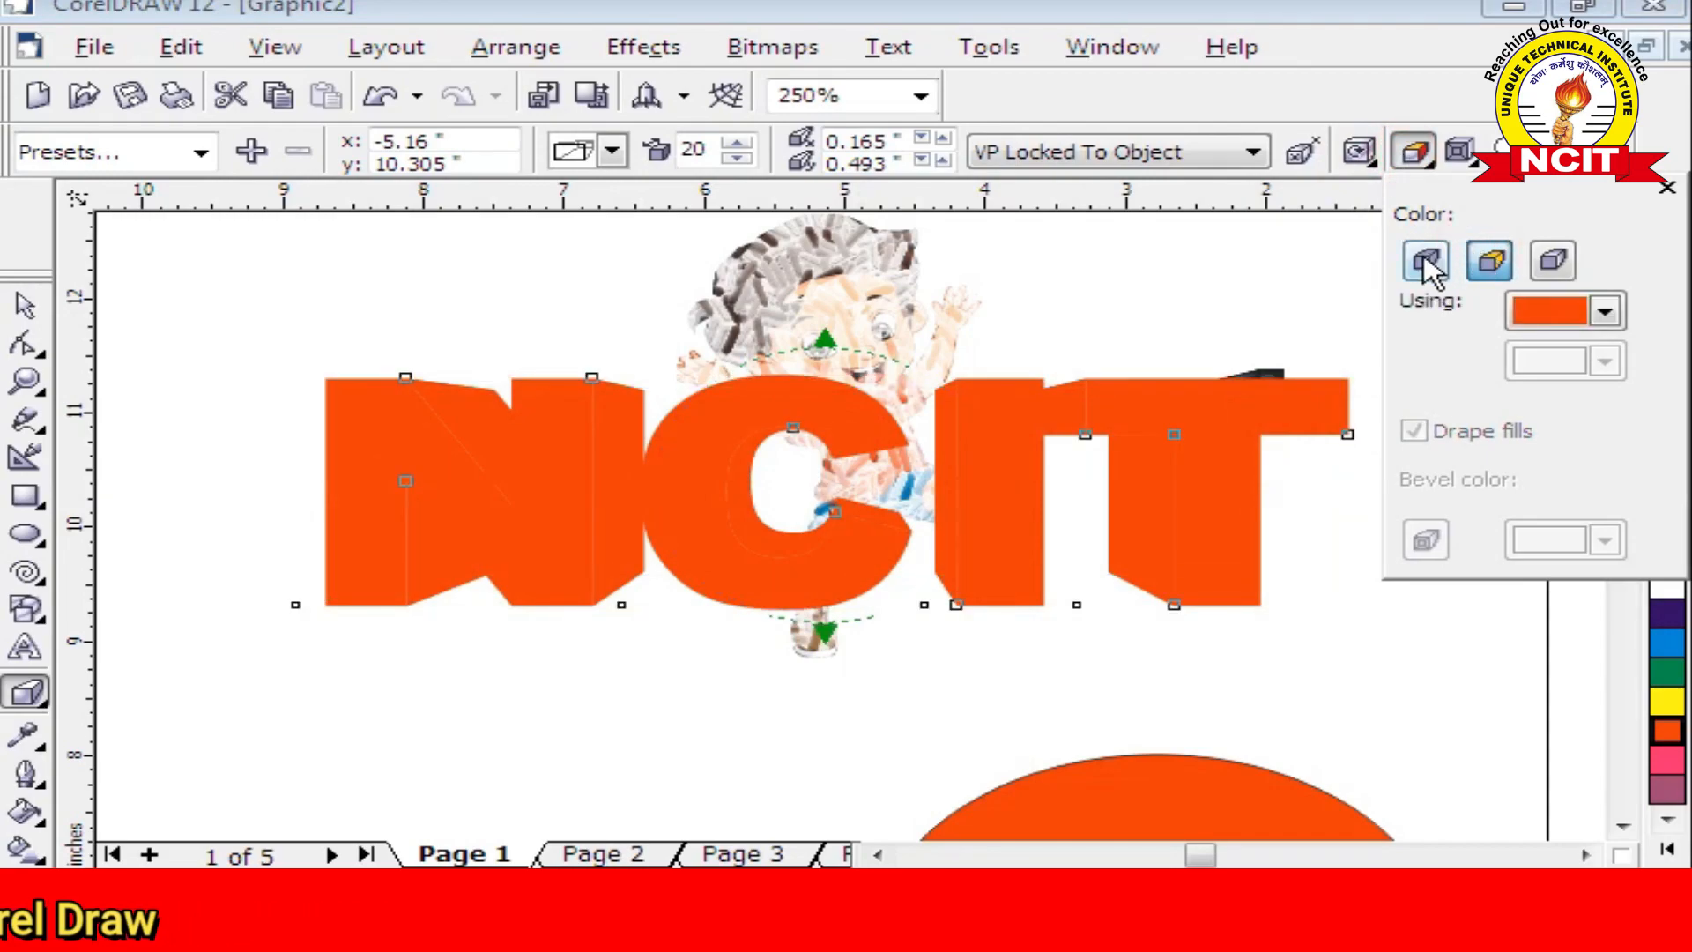
click(1426, 259)
click(1489, 258)
click(1558, 310)
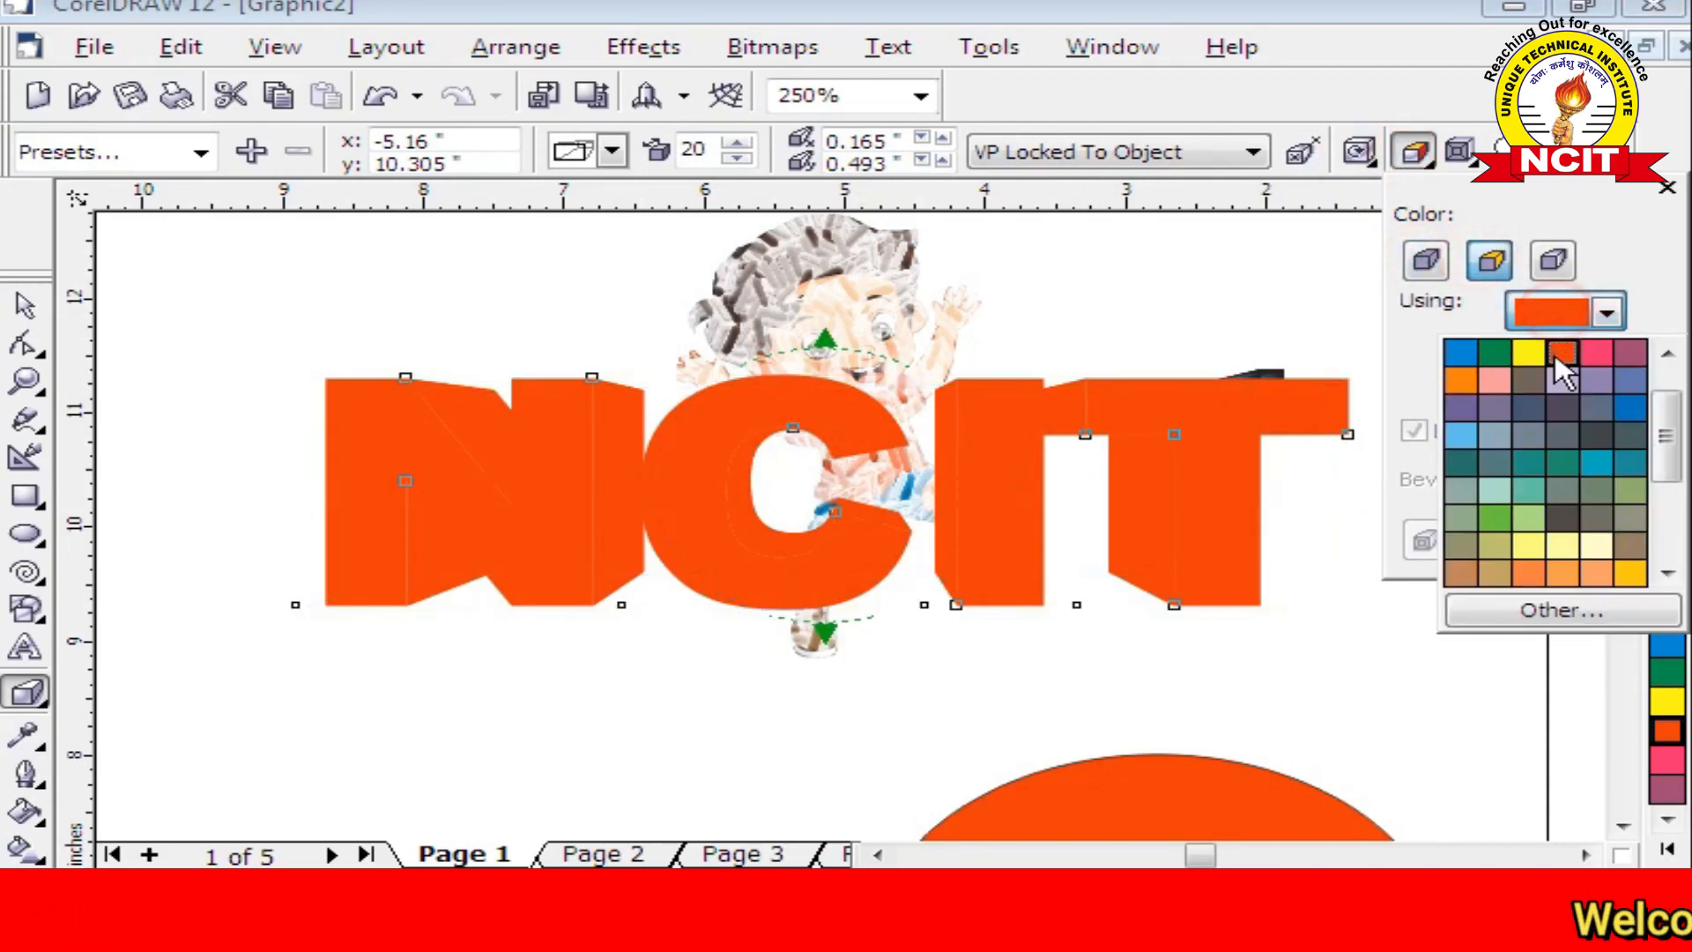
click(1627, 407)
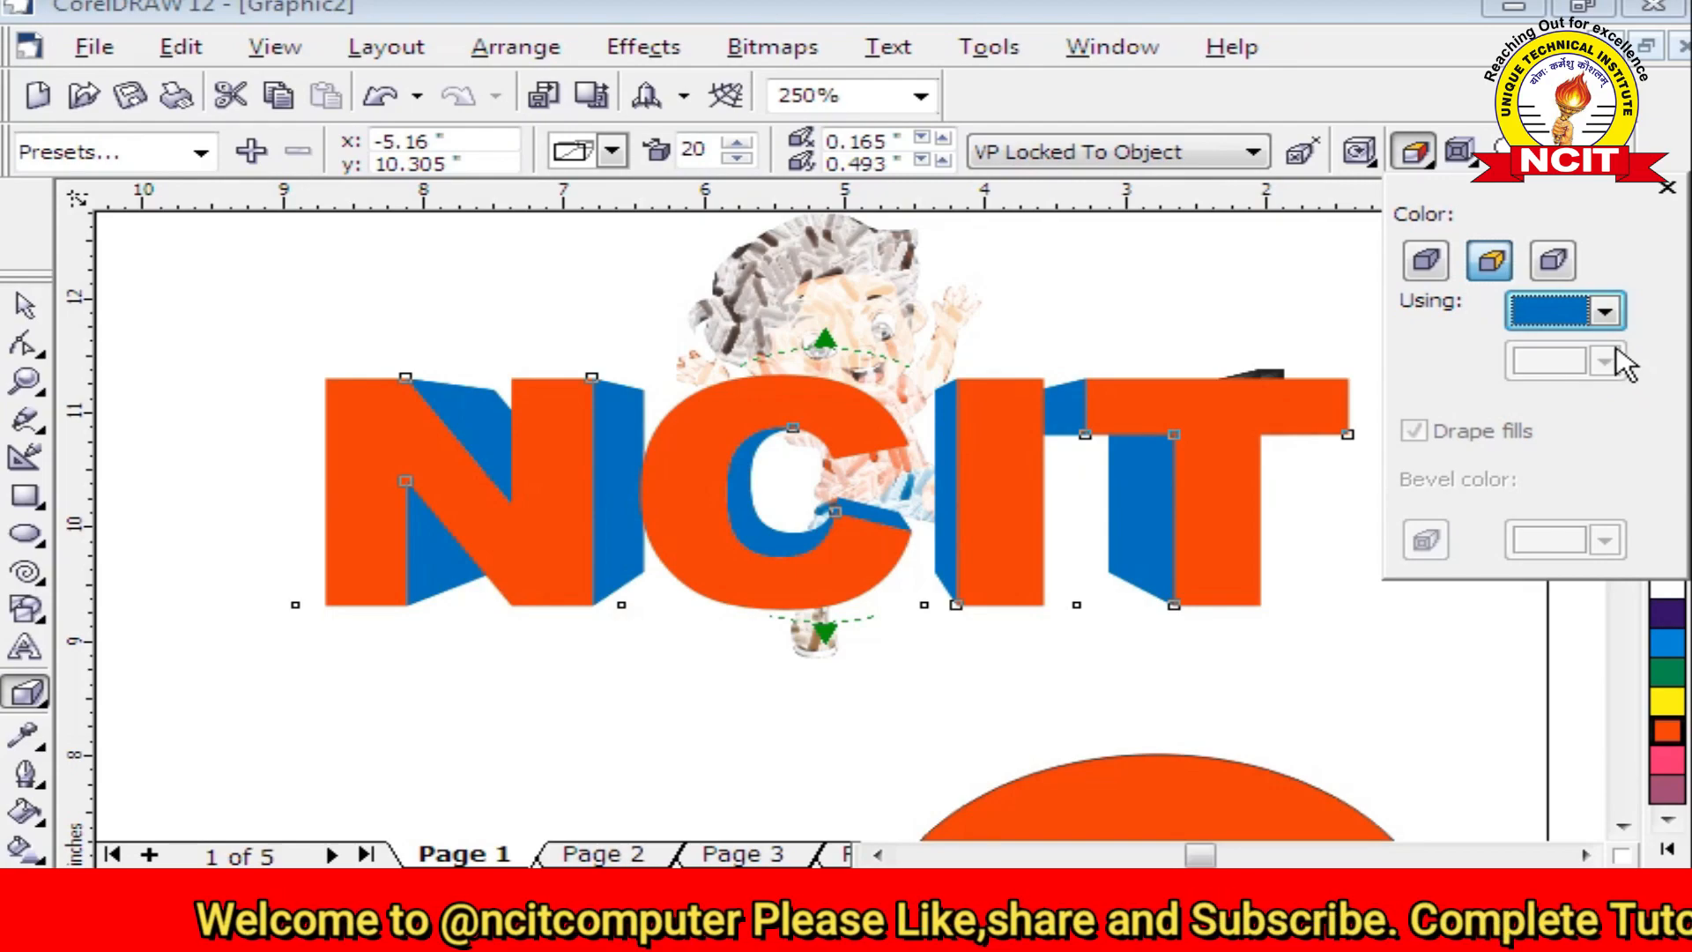
Apply color shading from orange to green to the extruded sides of the NCIT text
click(1553, 260)
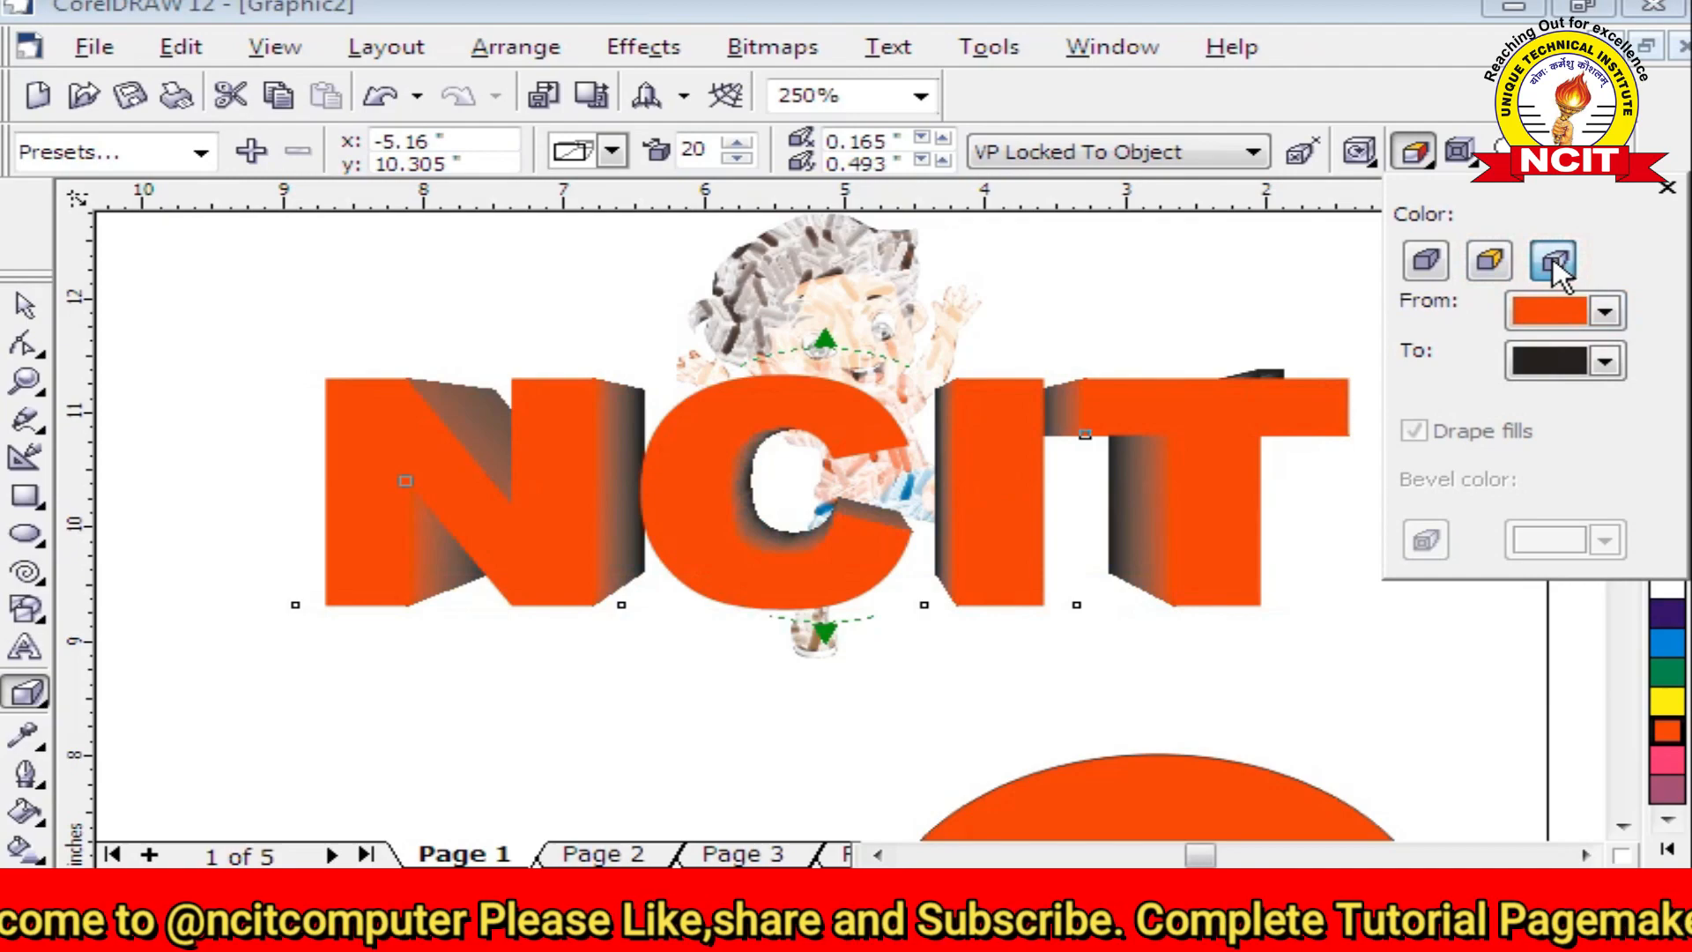
click(1606, 361)
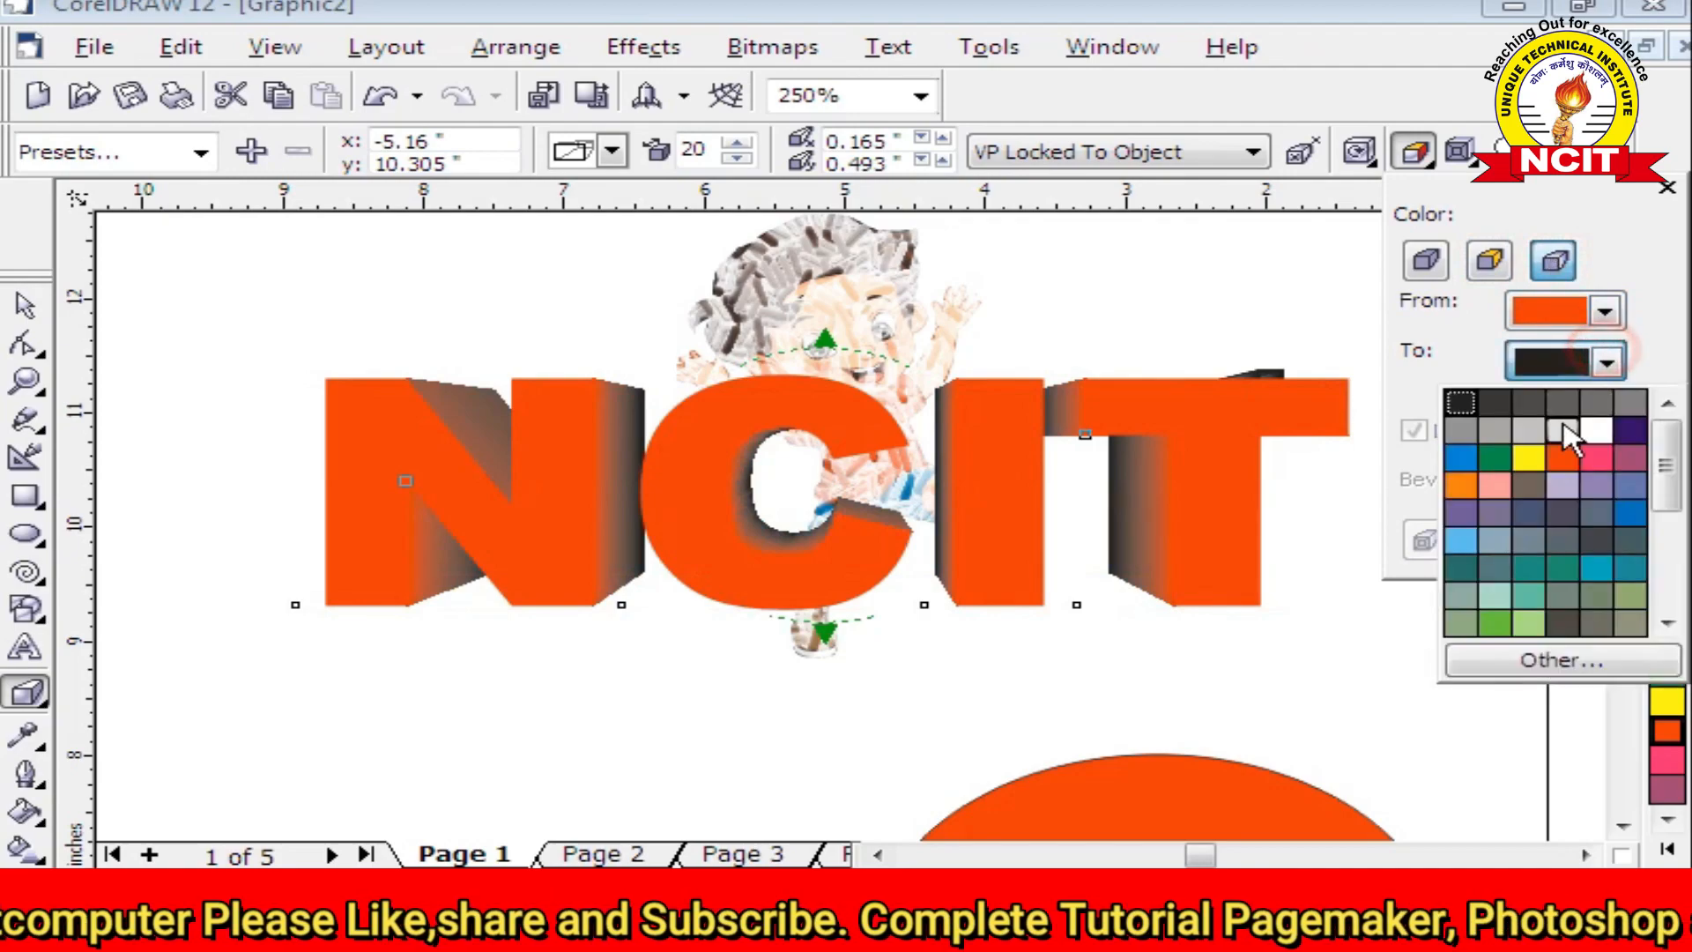
click(1632, 430)
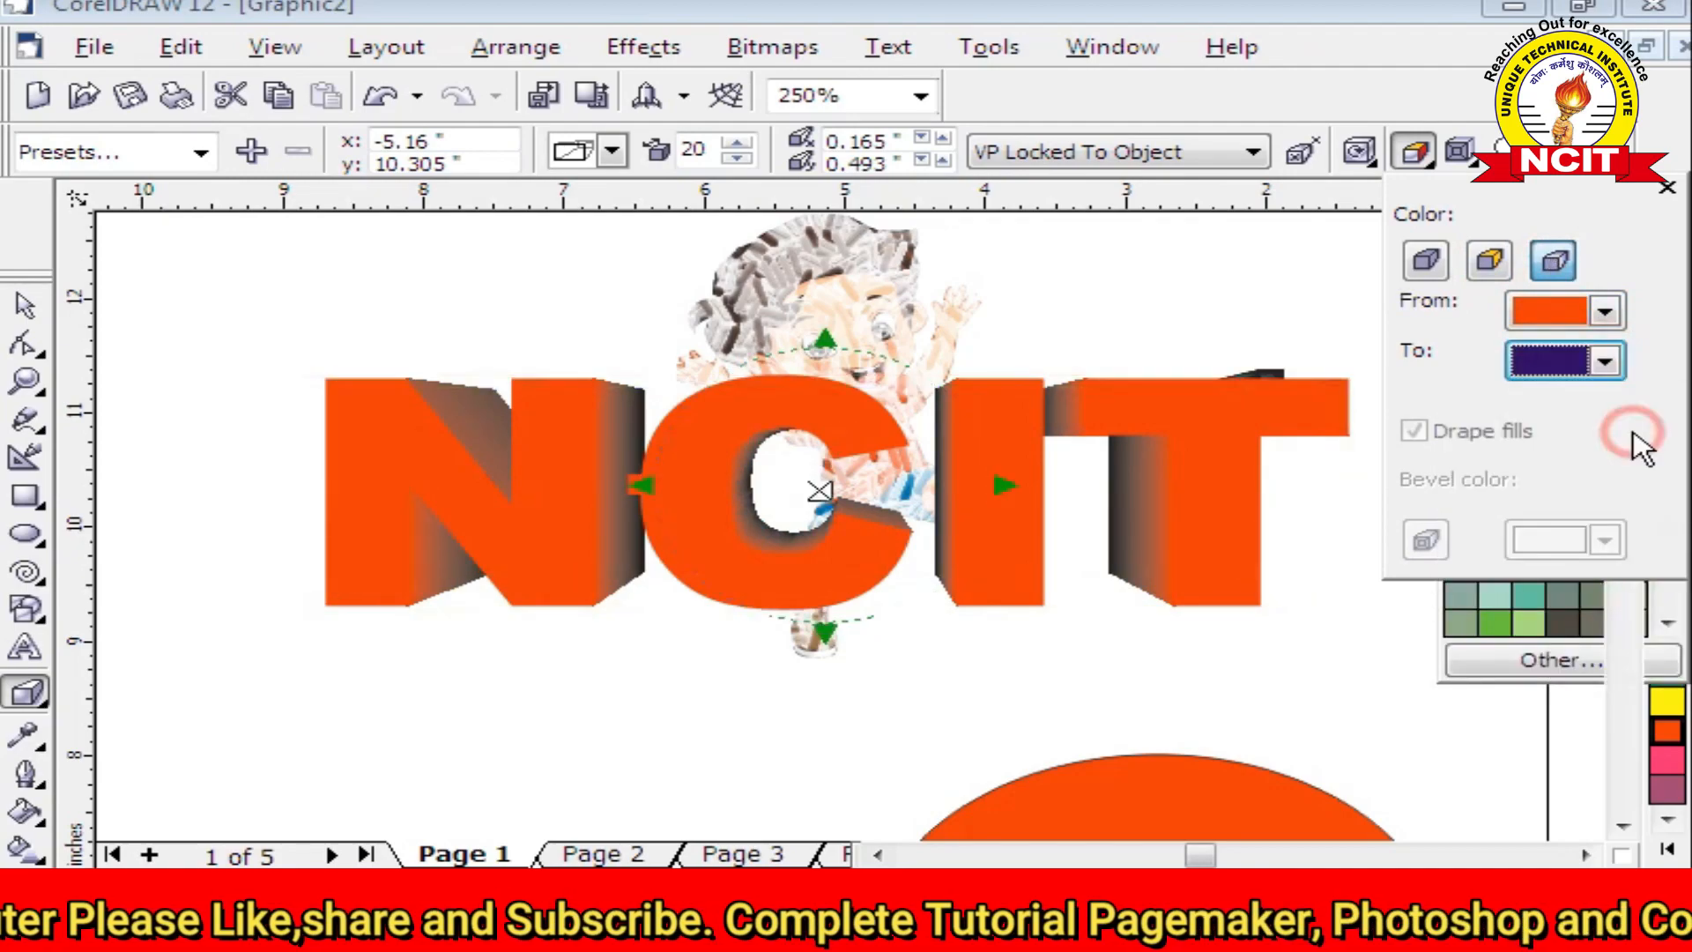
click(1608, 361)
click(1495, 596)
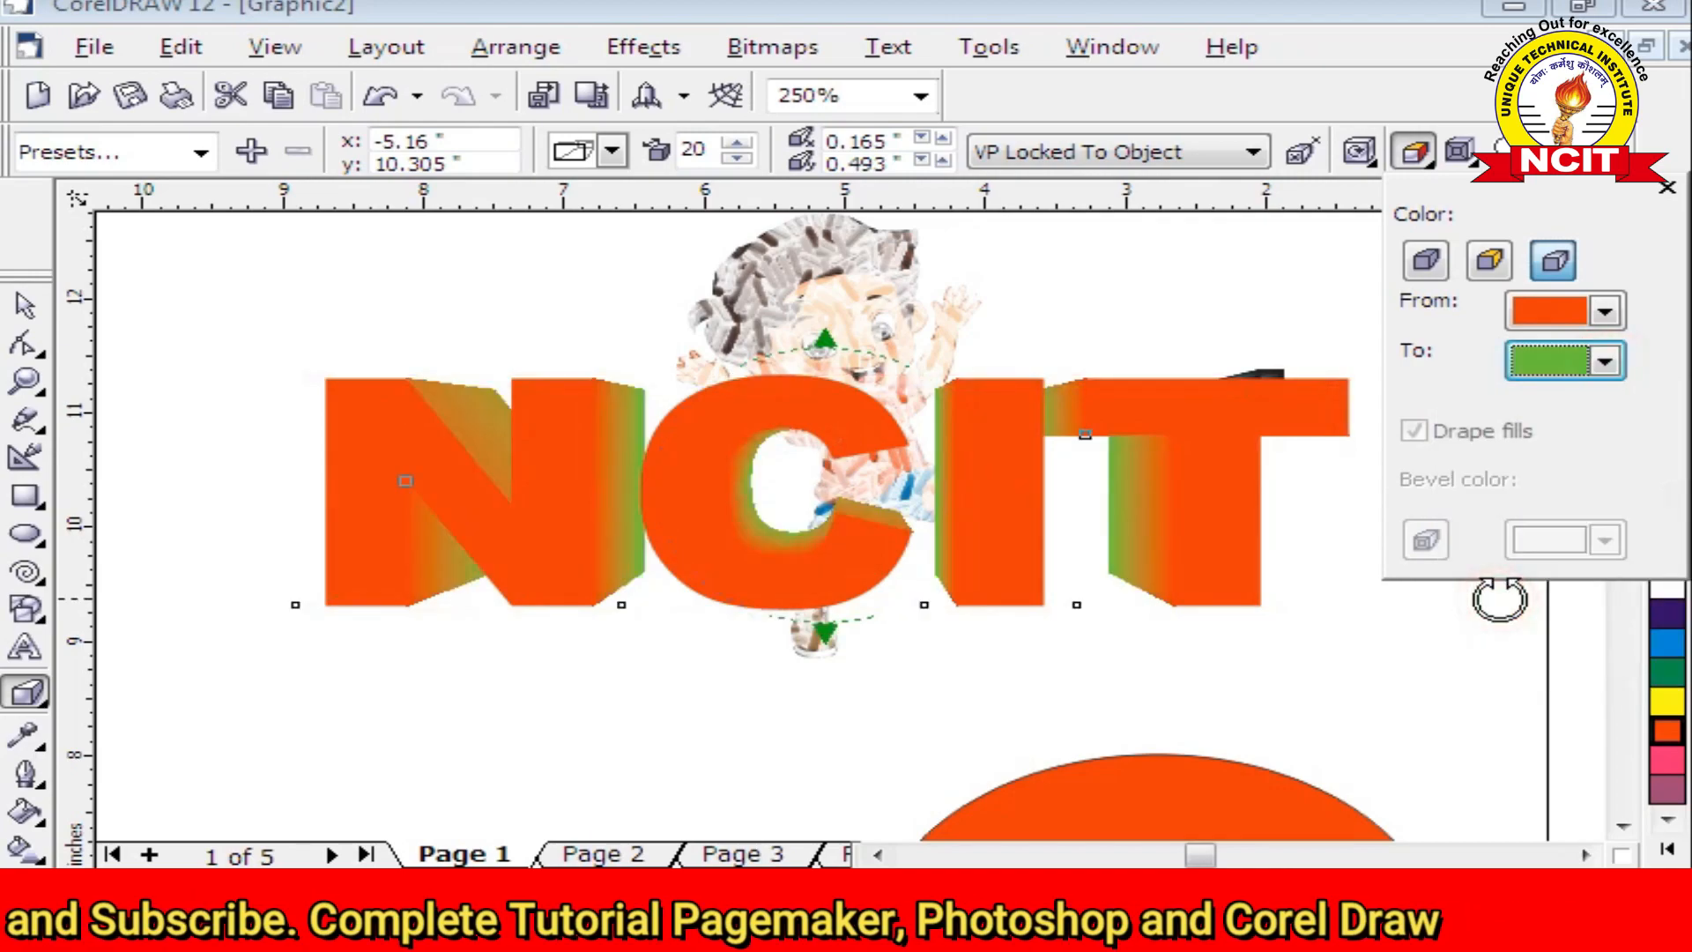
Rotate the extruded NCIT text slightly in 3D and enable its bevel
click(1360, 151)
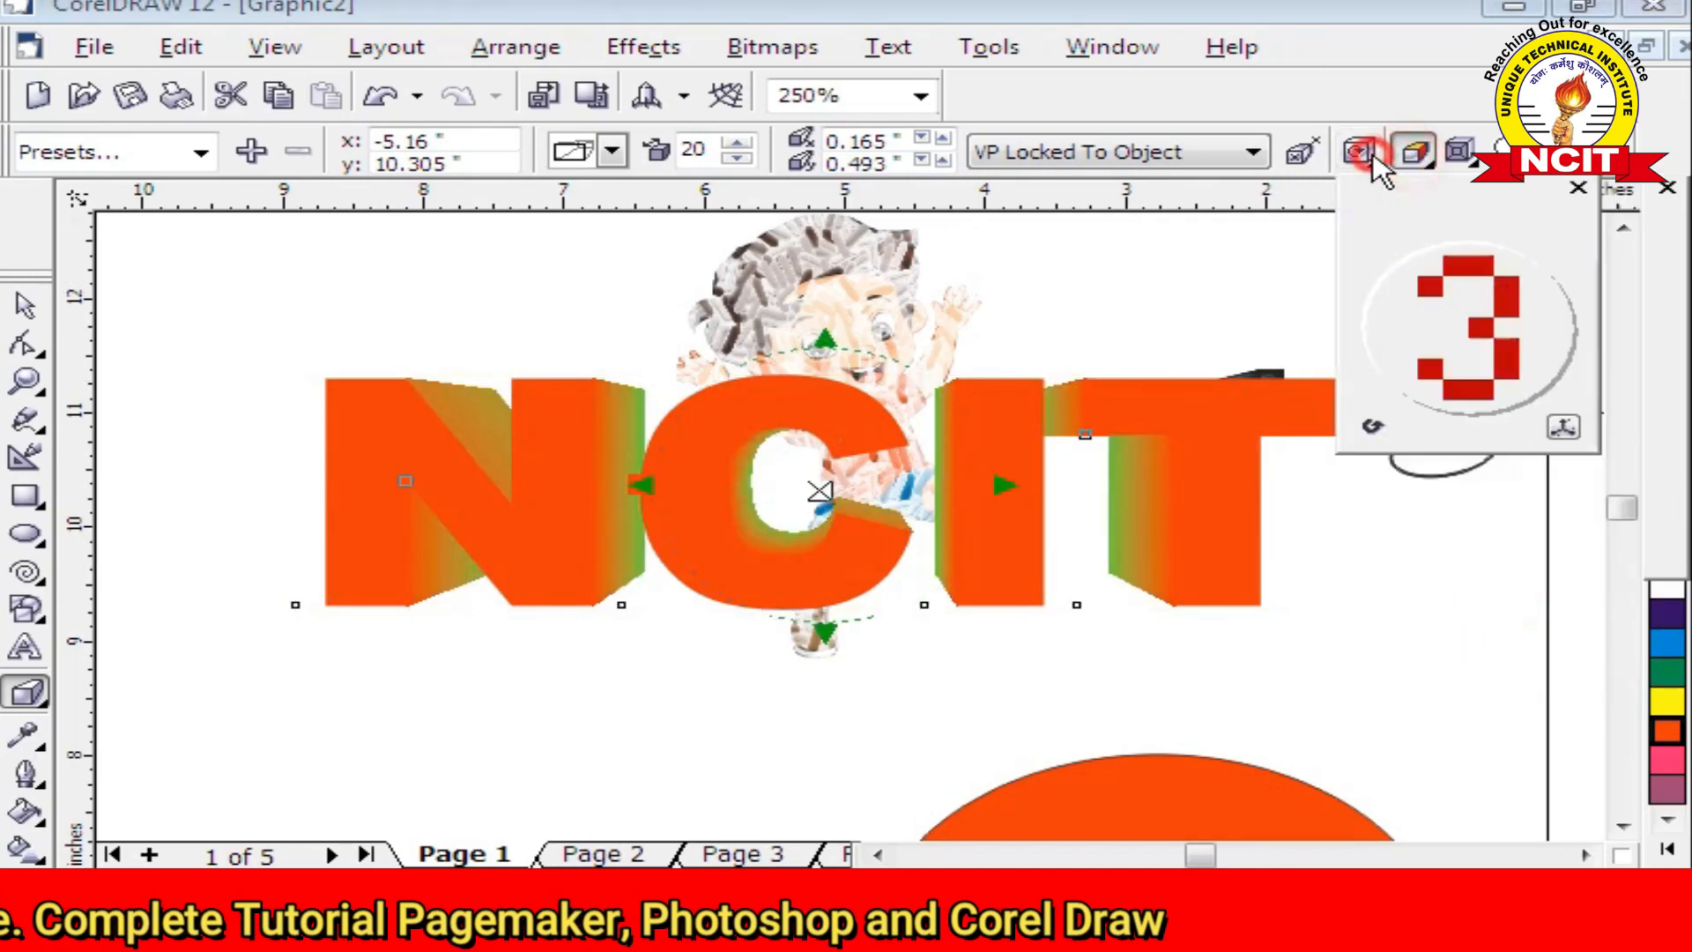
drag(1521, 317, 1504, 359)
click(1460, 152)
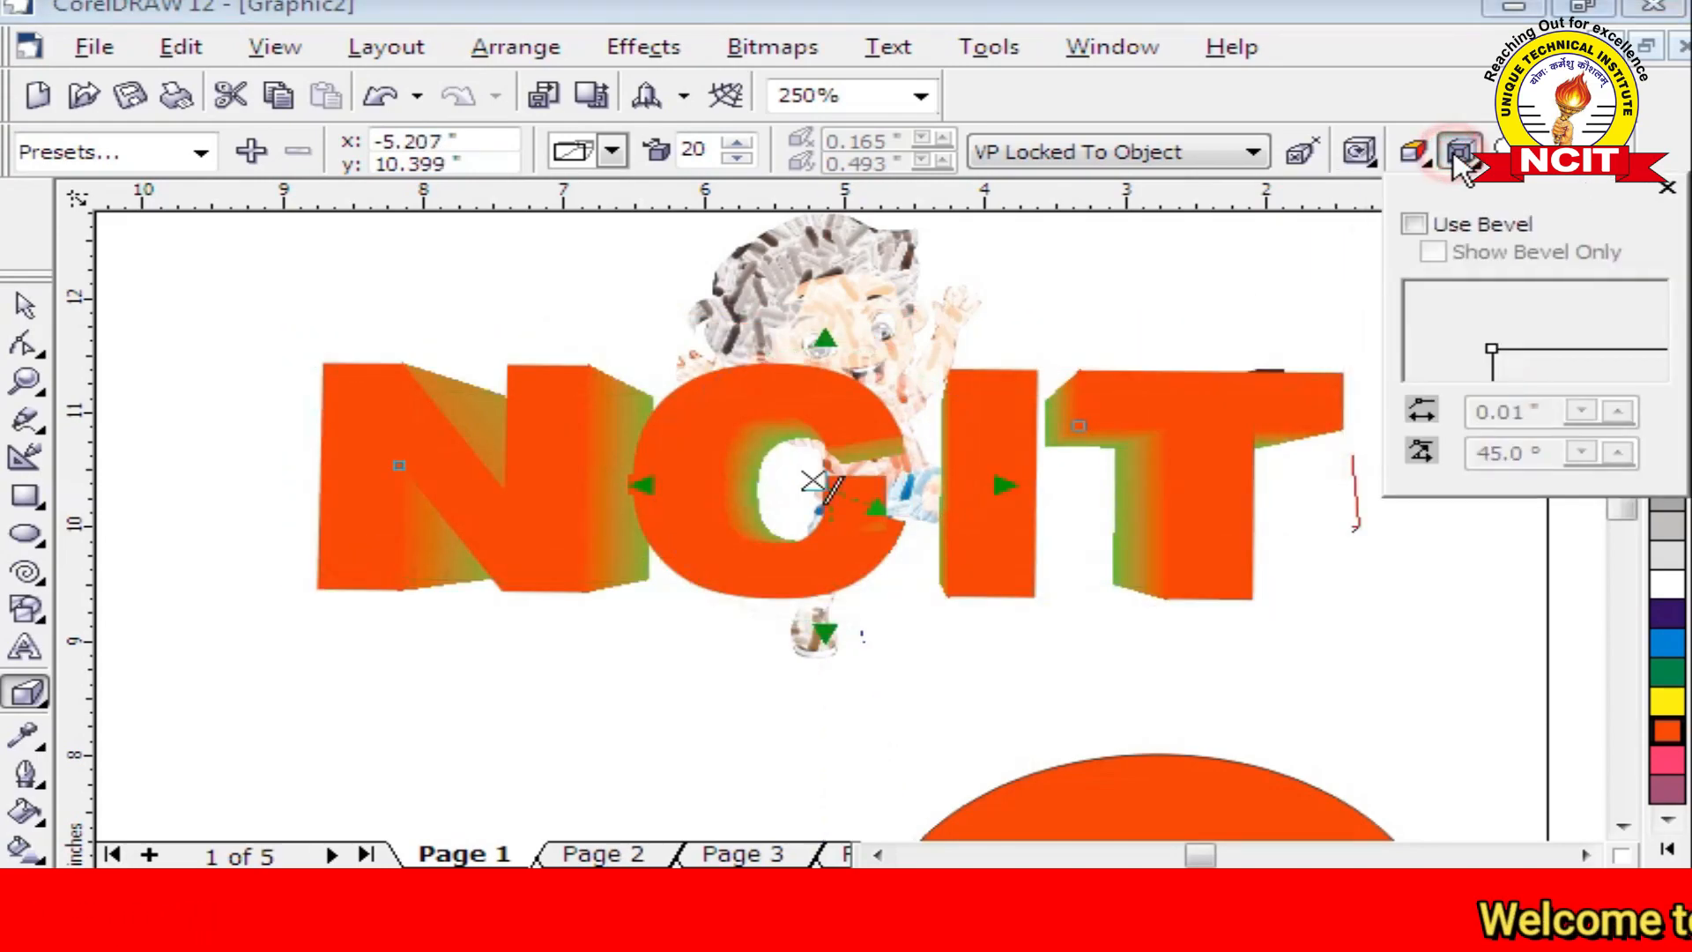
click(1480, 227)
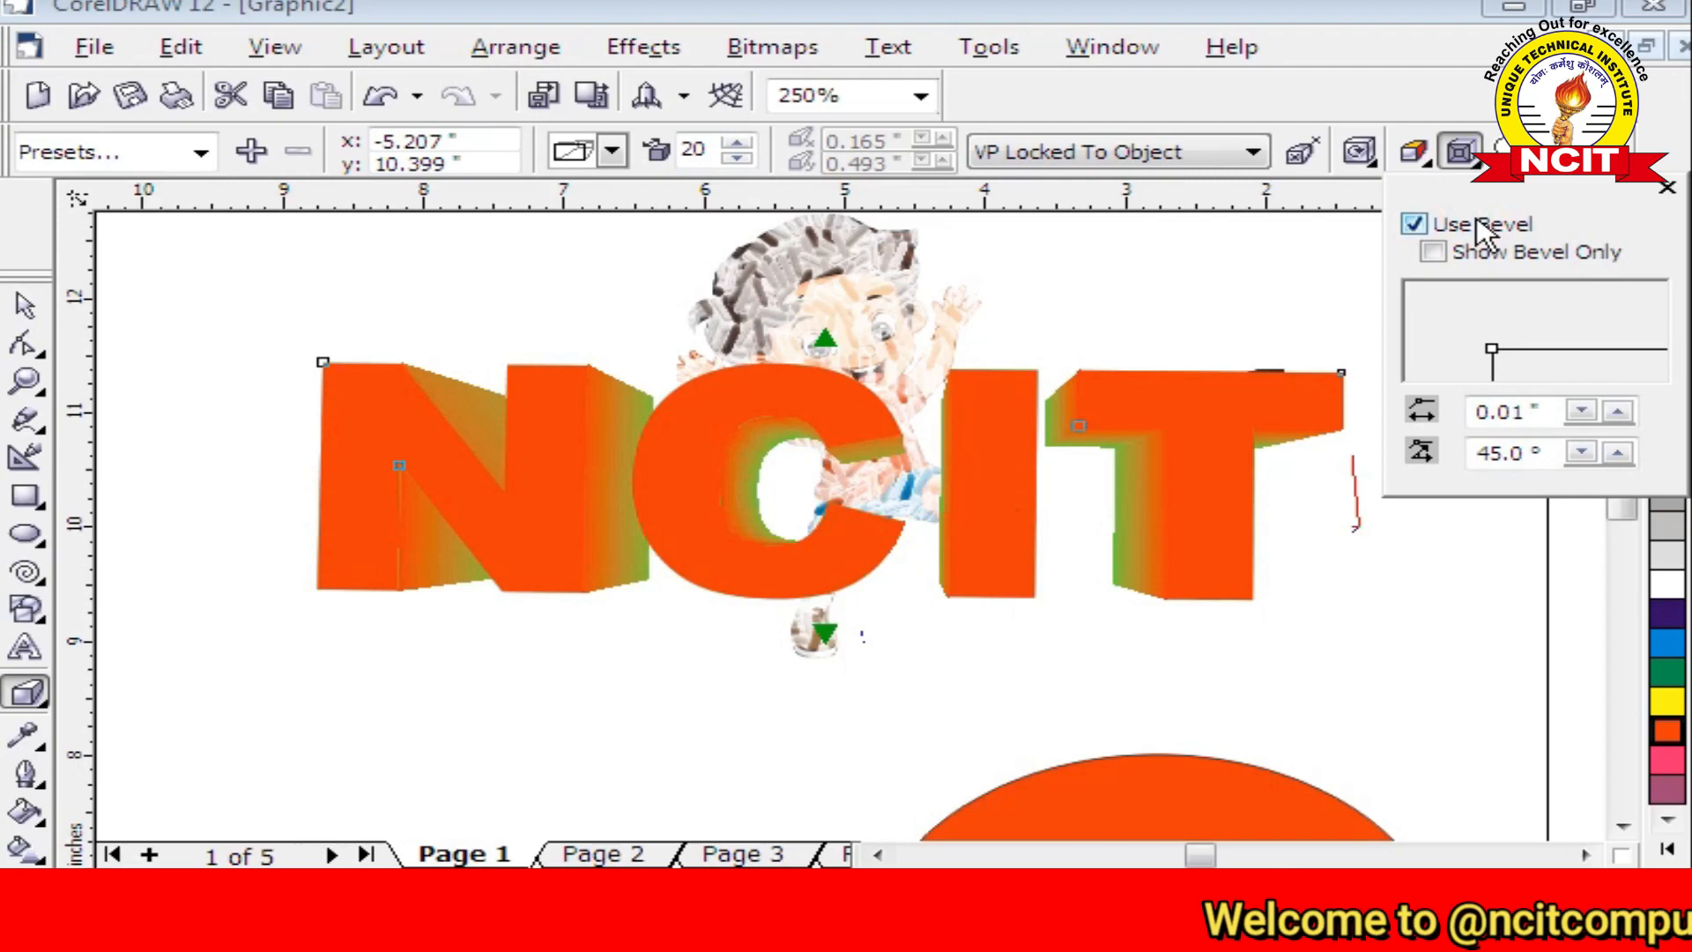
Change the end color of the NCIT extrusion's shading to light red
click(1497, 148)
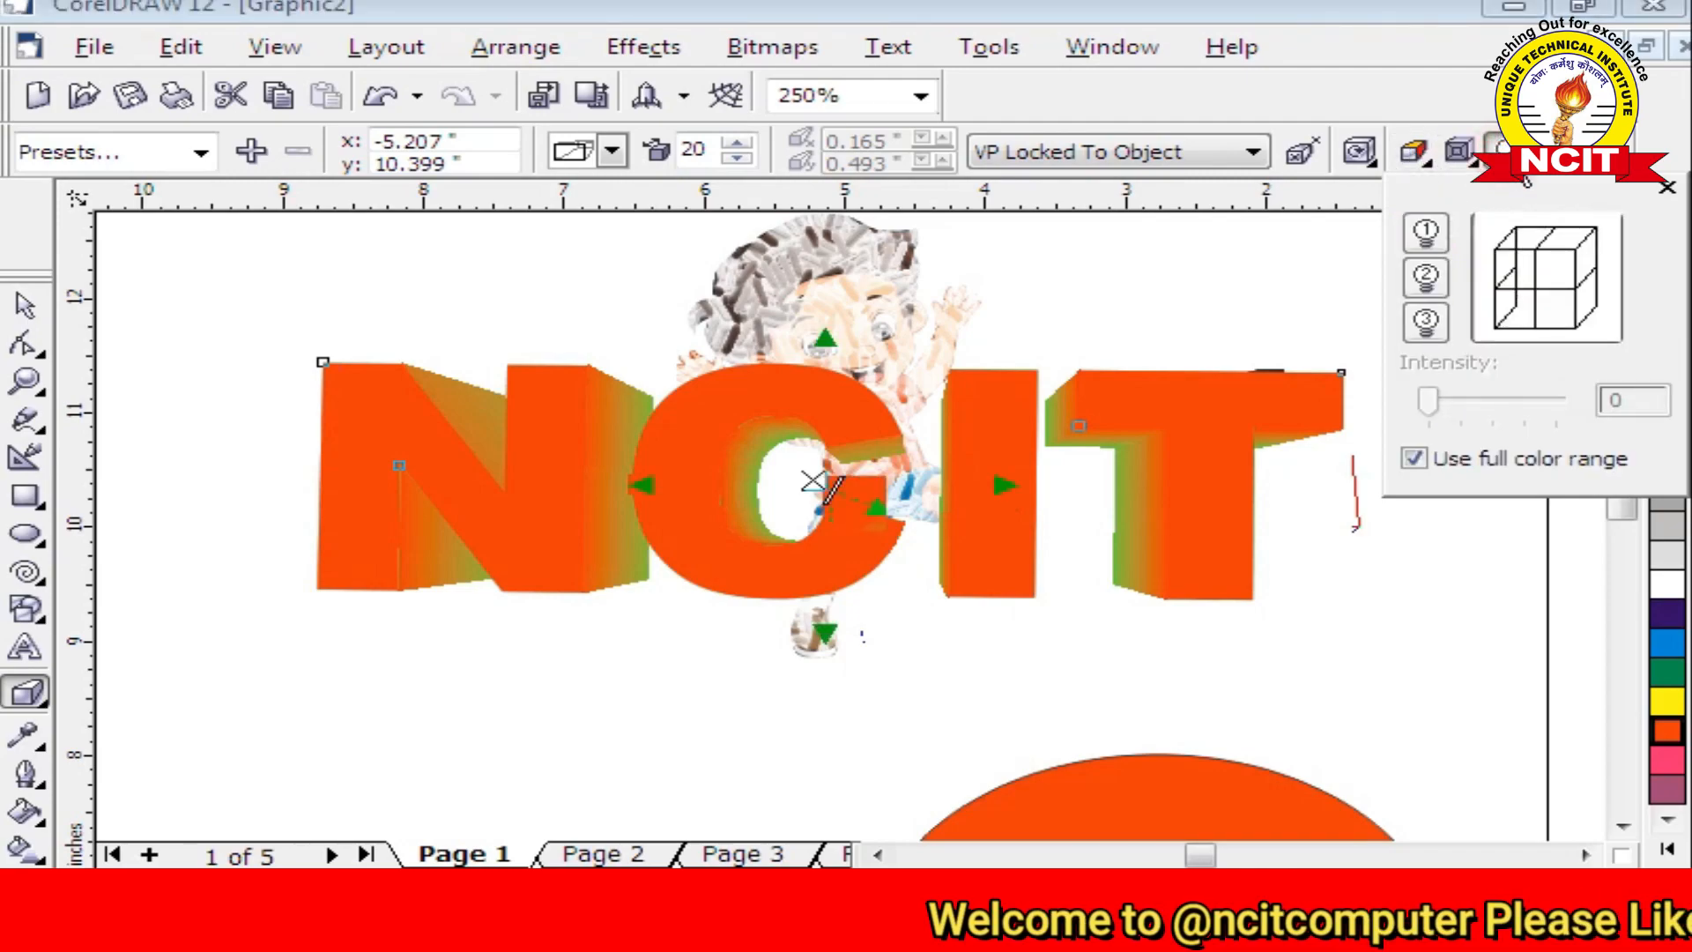
click(1529, 564)
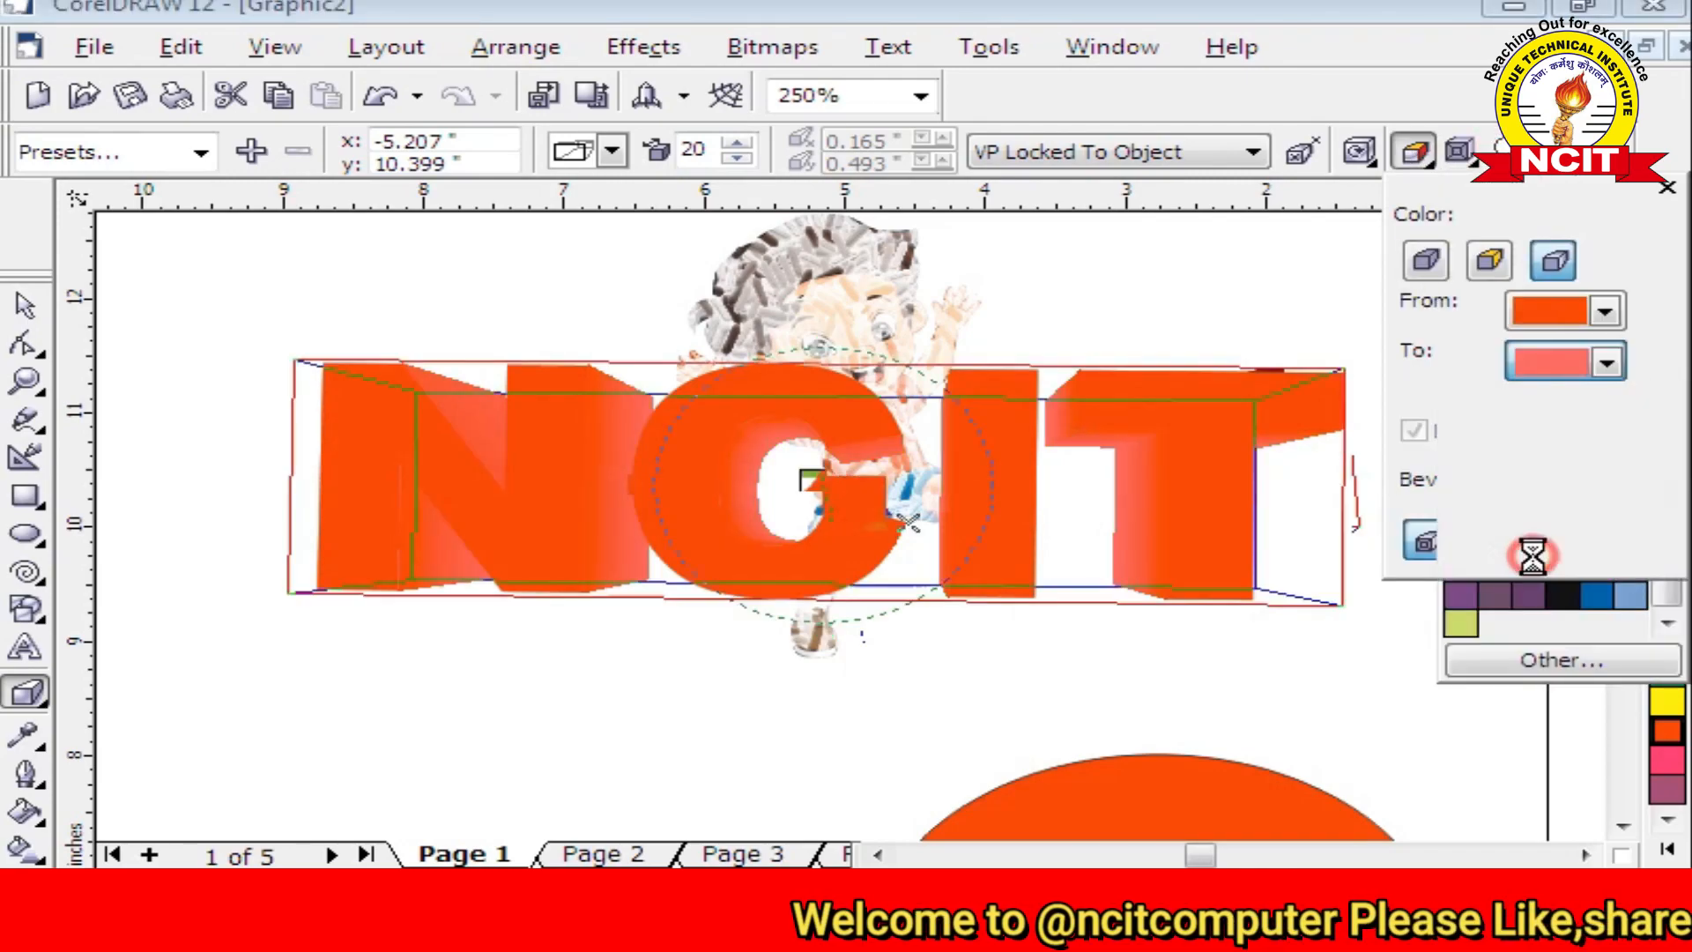
Pick another palette color as the end color of the NCIT extrusion's shading
click(1607, 362)
click(1596, 596)
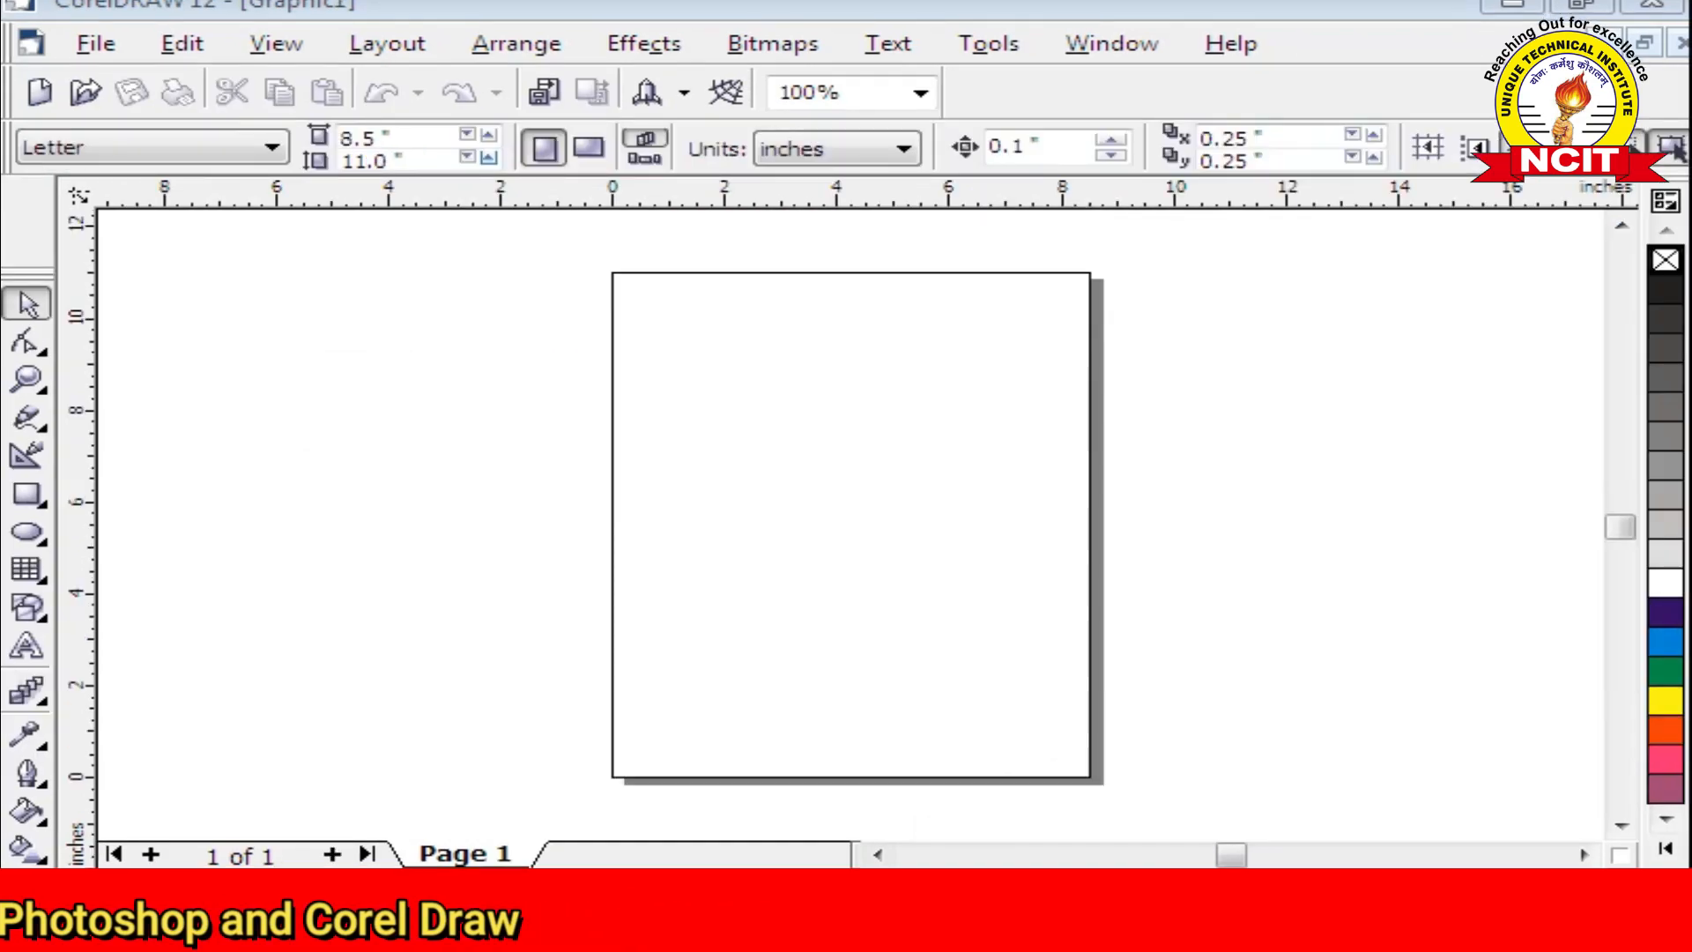
Draw a rectangle about 4.9 by 4.3 inches near the middle of the page
click(35, 696)
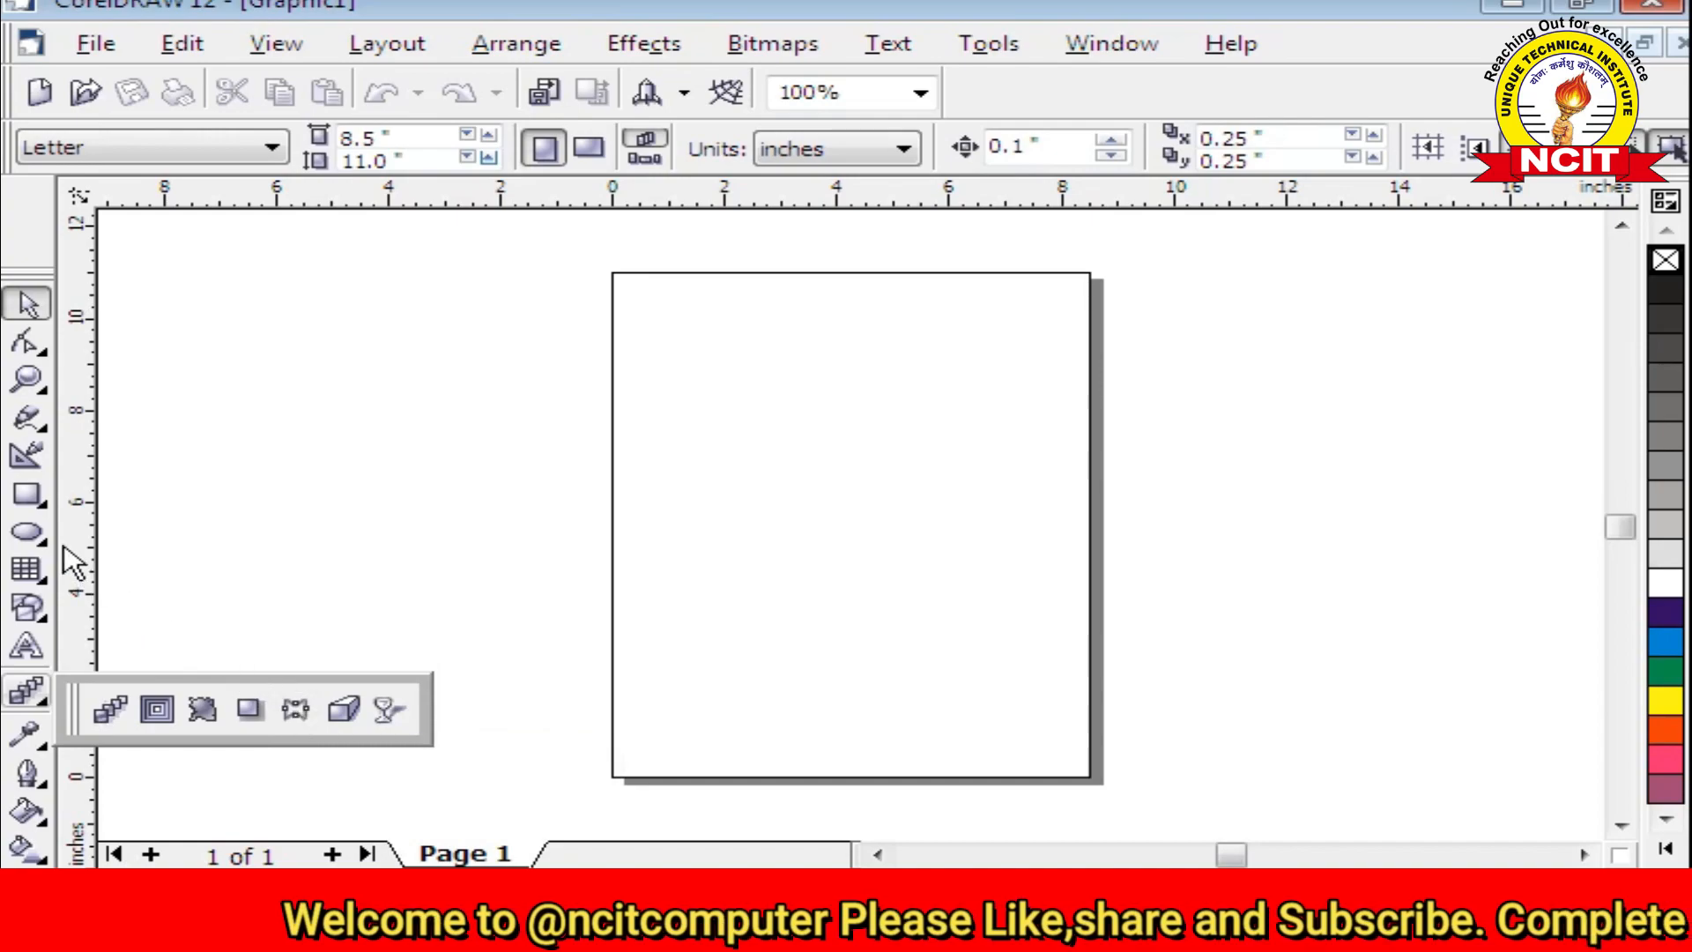
click(31, 514)
click(31, 510)
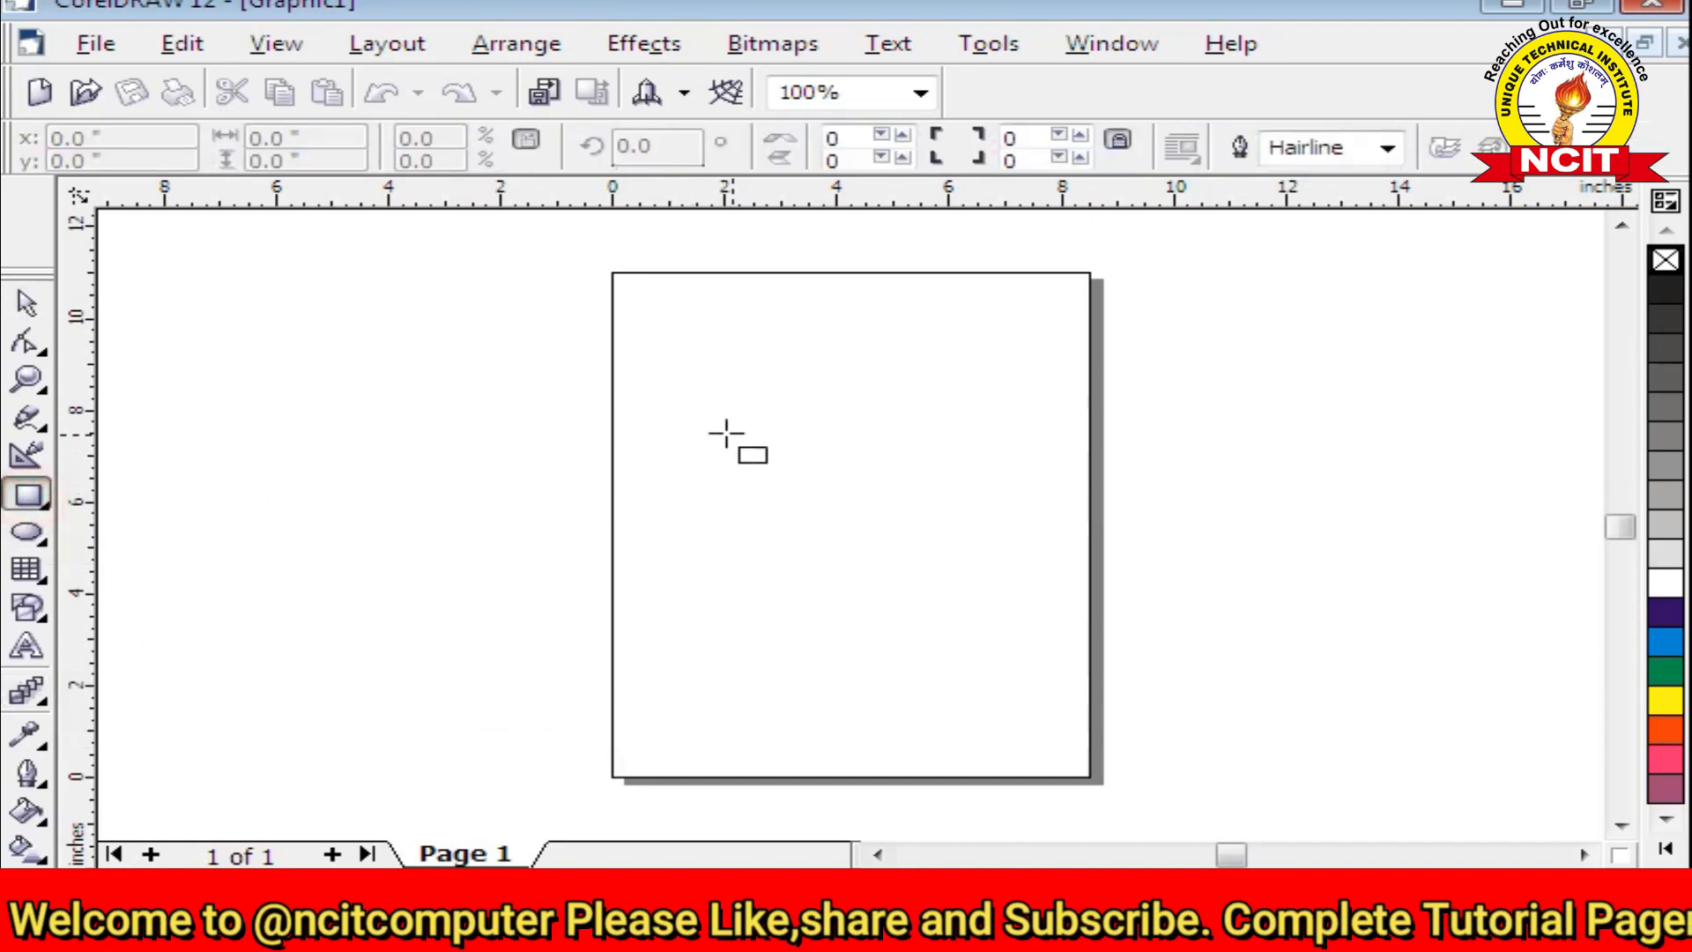
drag(694, 393, 972, 588)
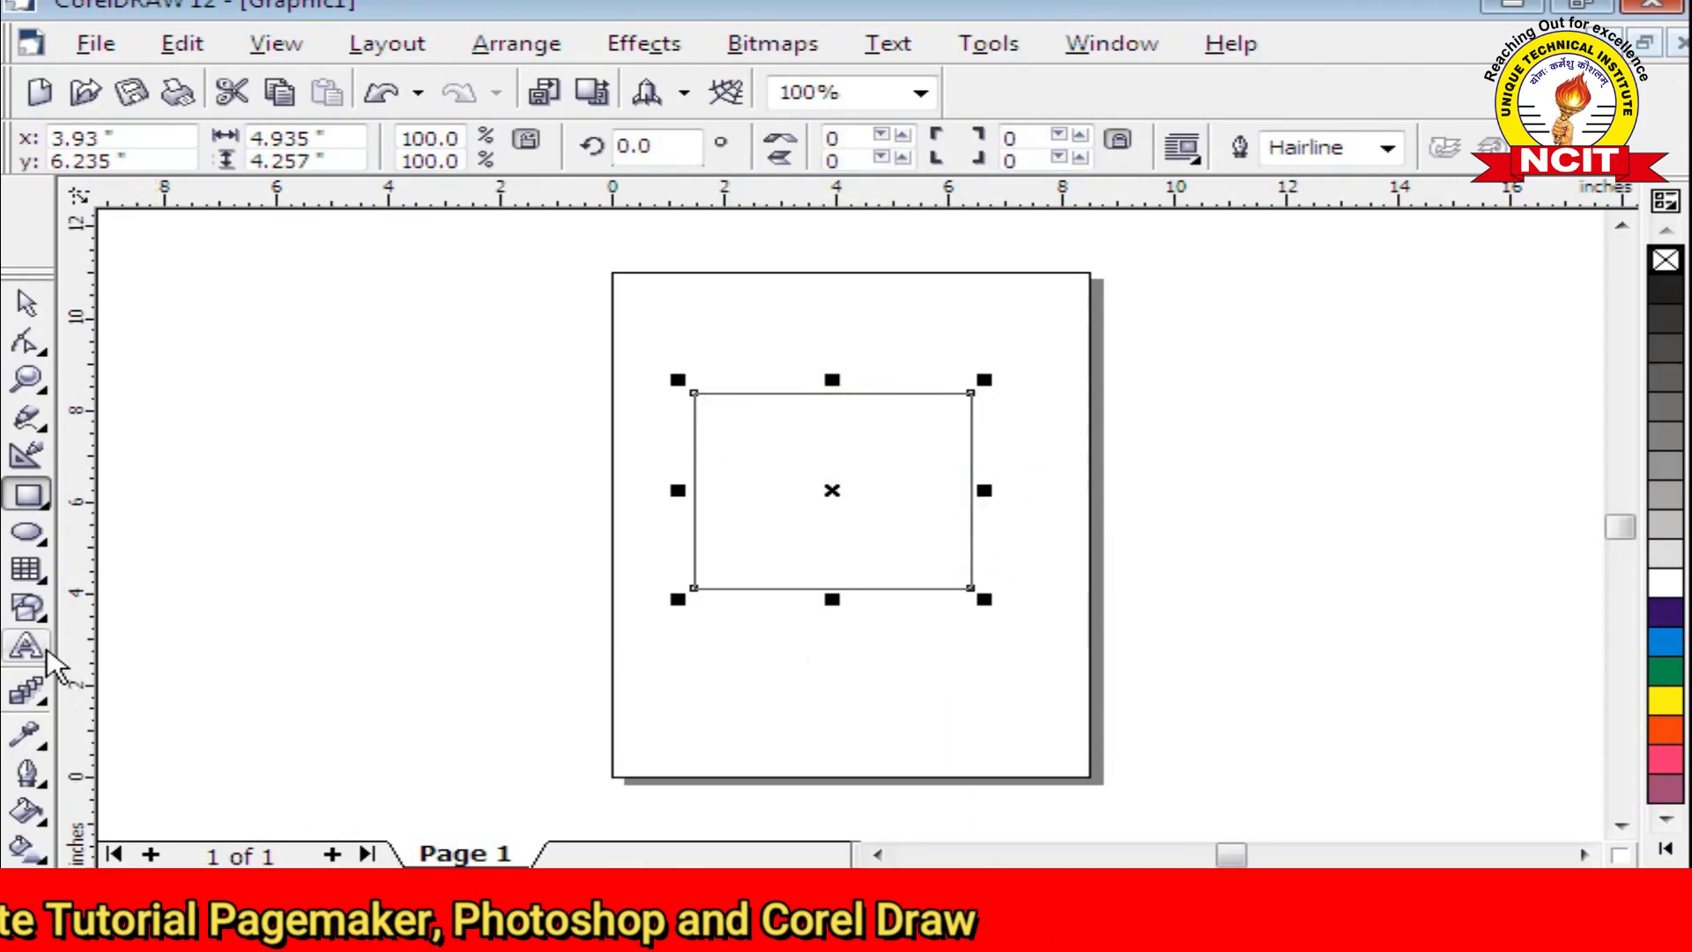
Apply an interactive envelope to the rectangle and pull the middle node of all four sides inward into concave curves
click(37, 694)
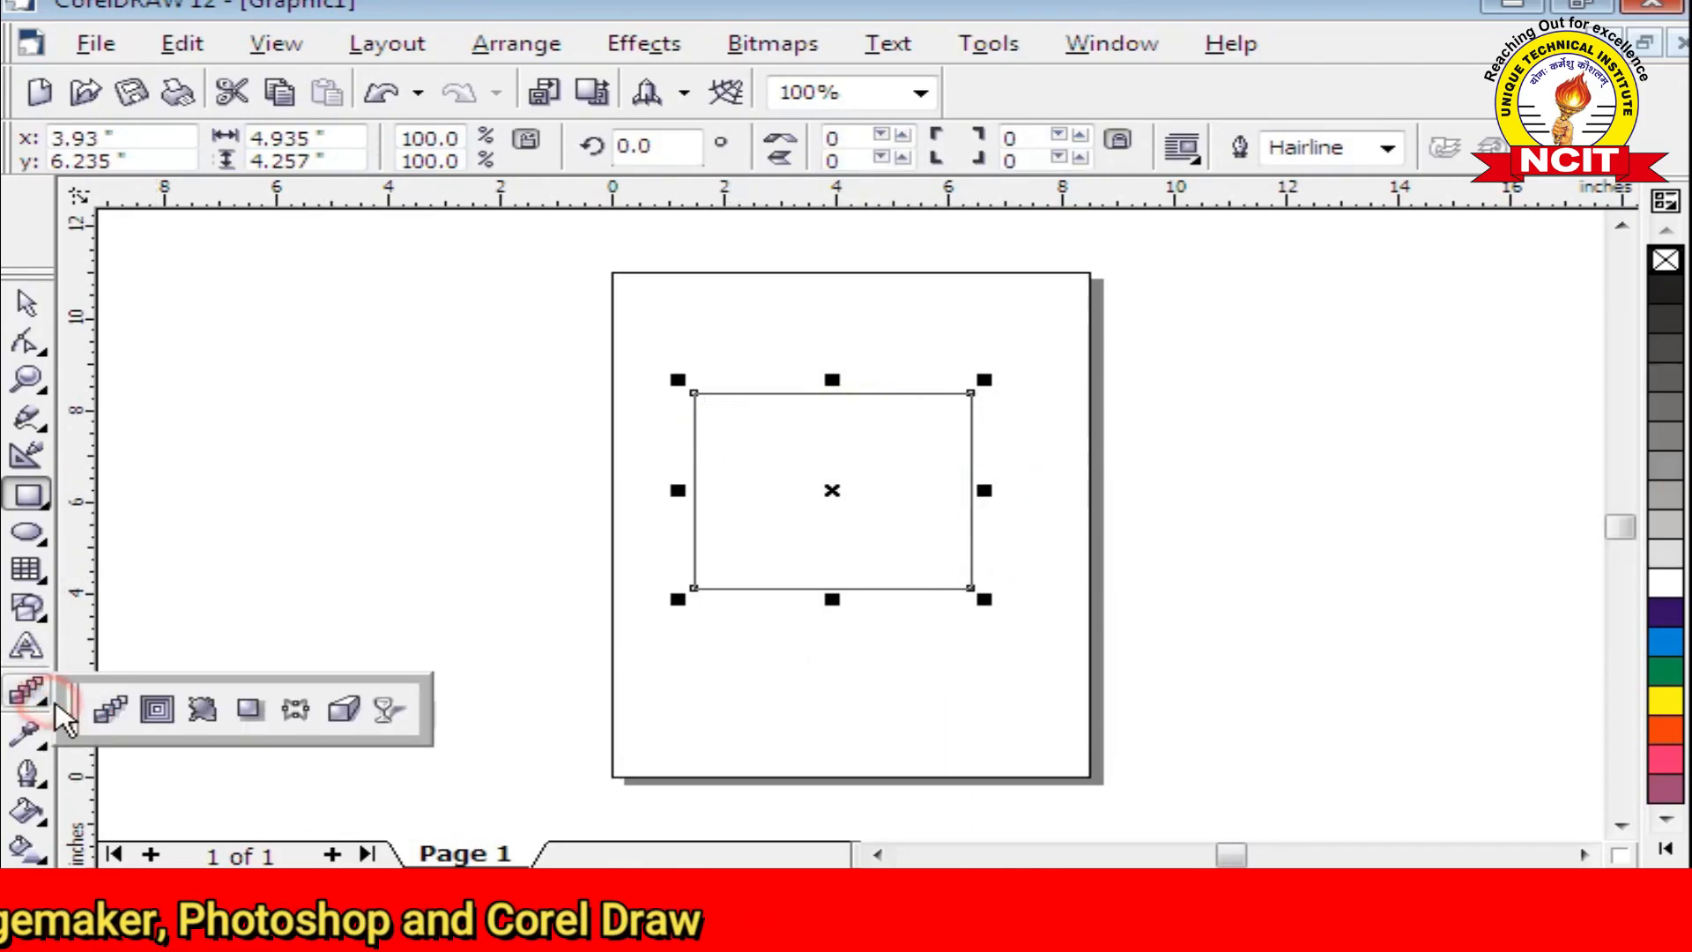
click(303, 712)
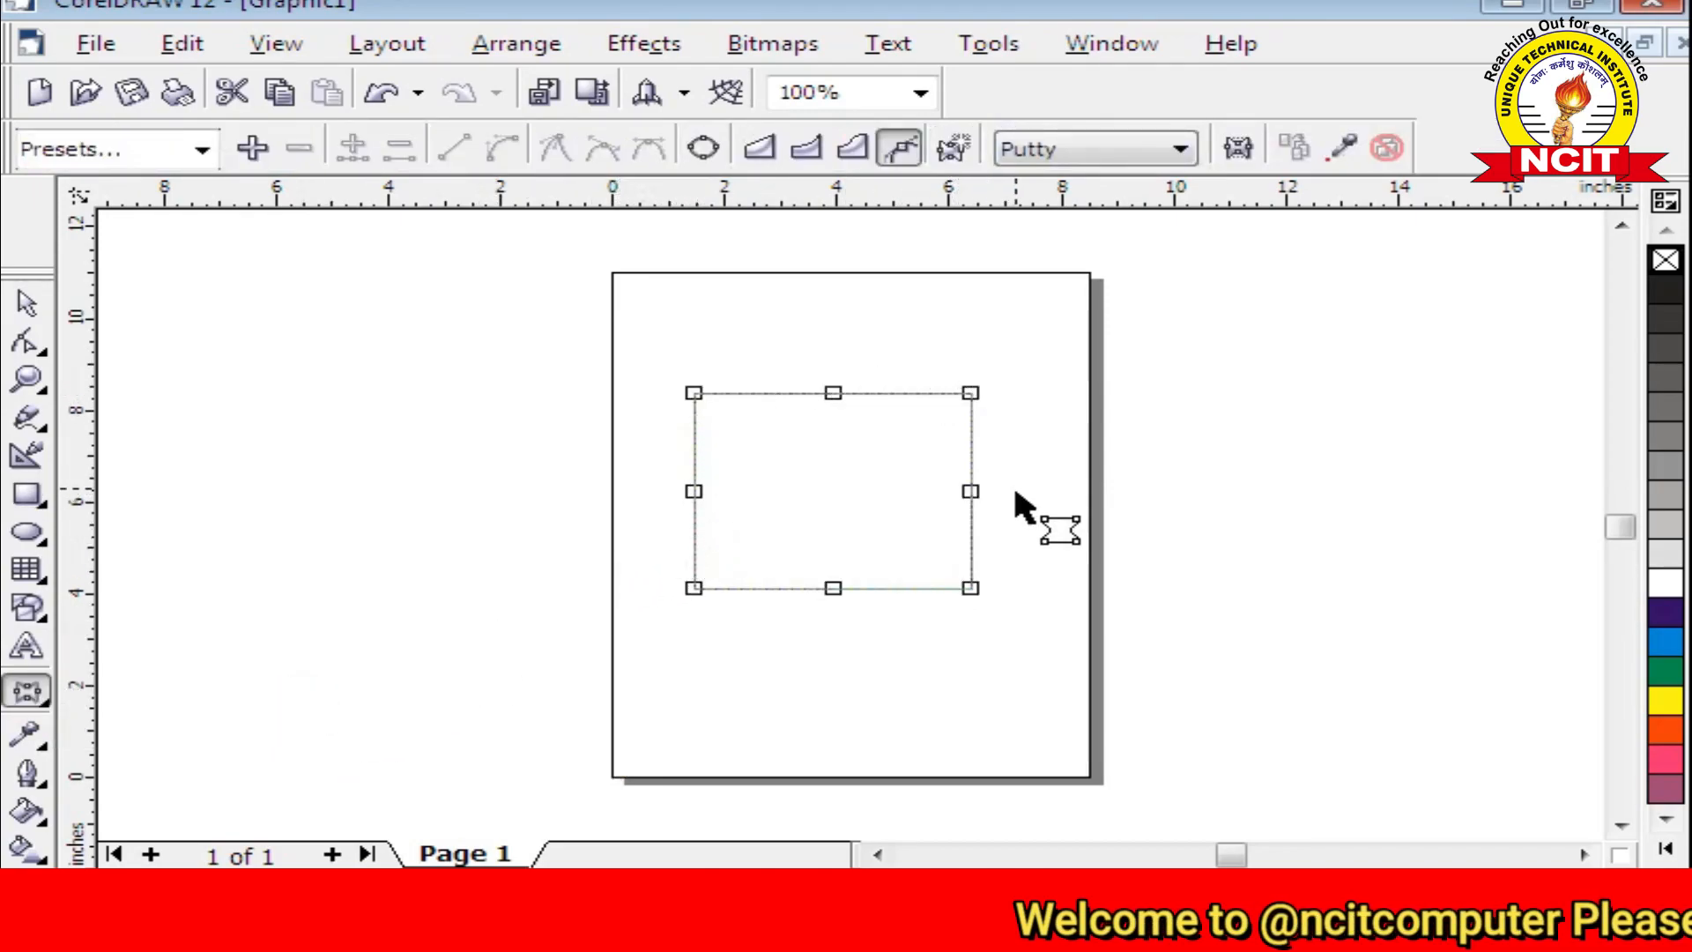
click(833, 587)
drag(833, 587, 833, 556)
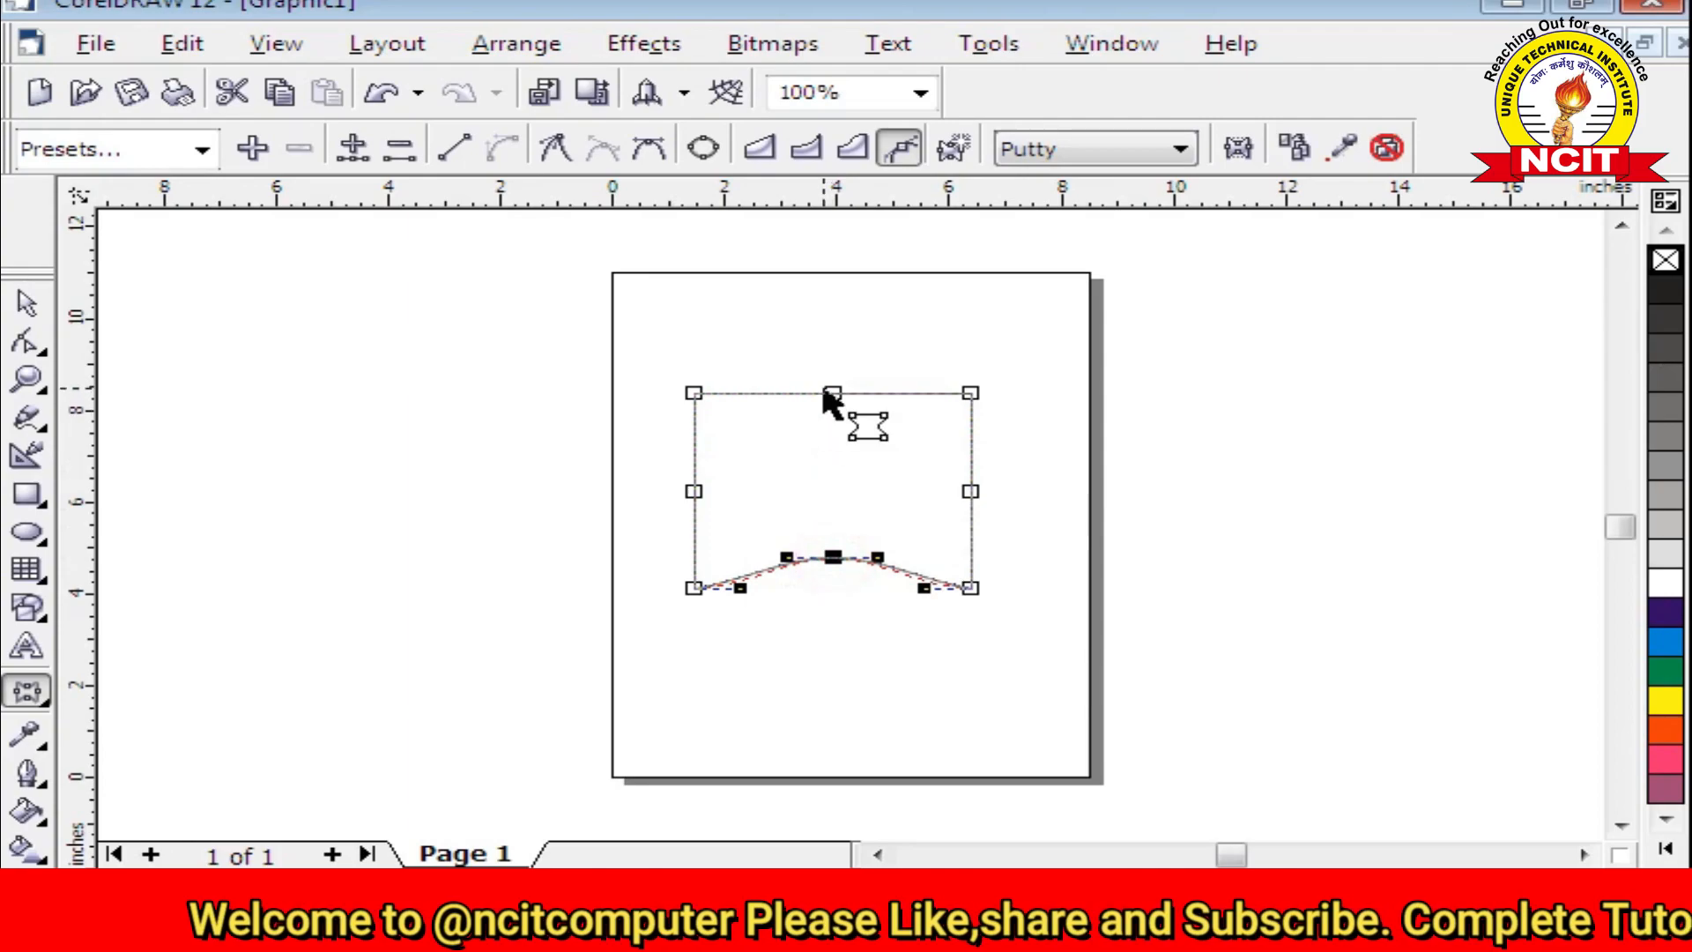
click(834, 393)
drag(834, 392, 837, 424)
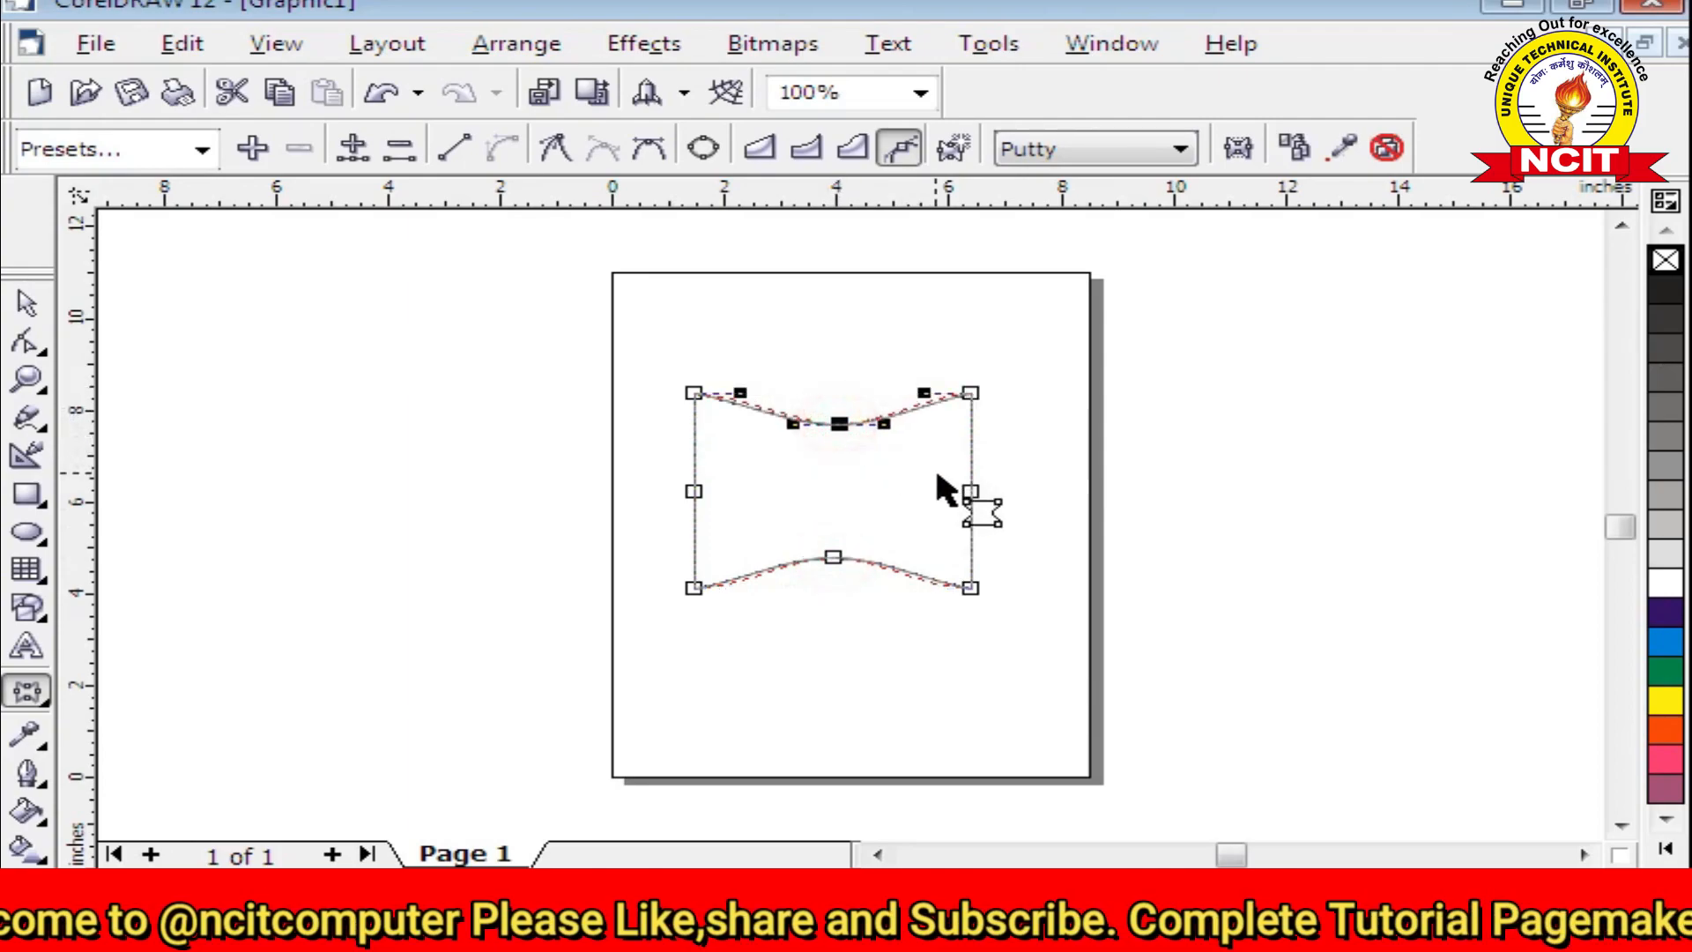
drag(971, 491, 937, 489)
click(693, 491)
drag(694, 491, 727, 491)
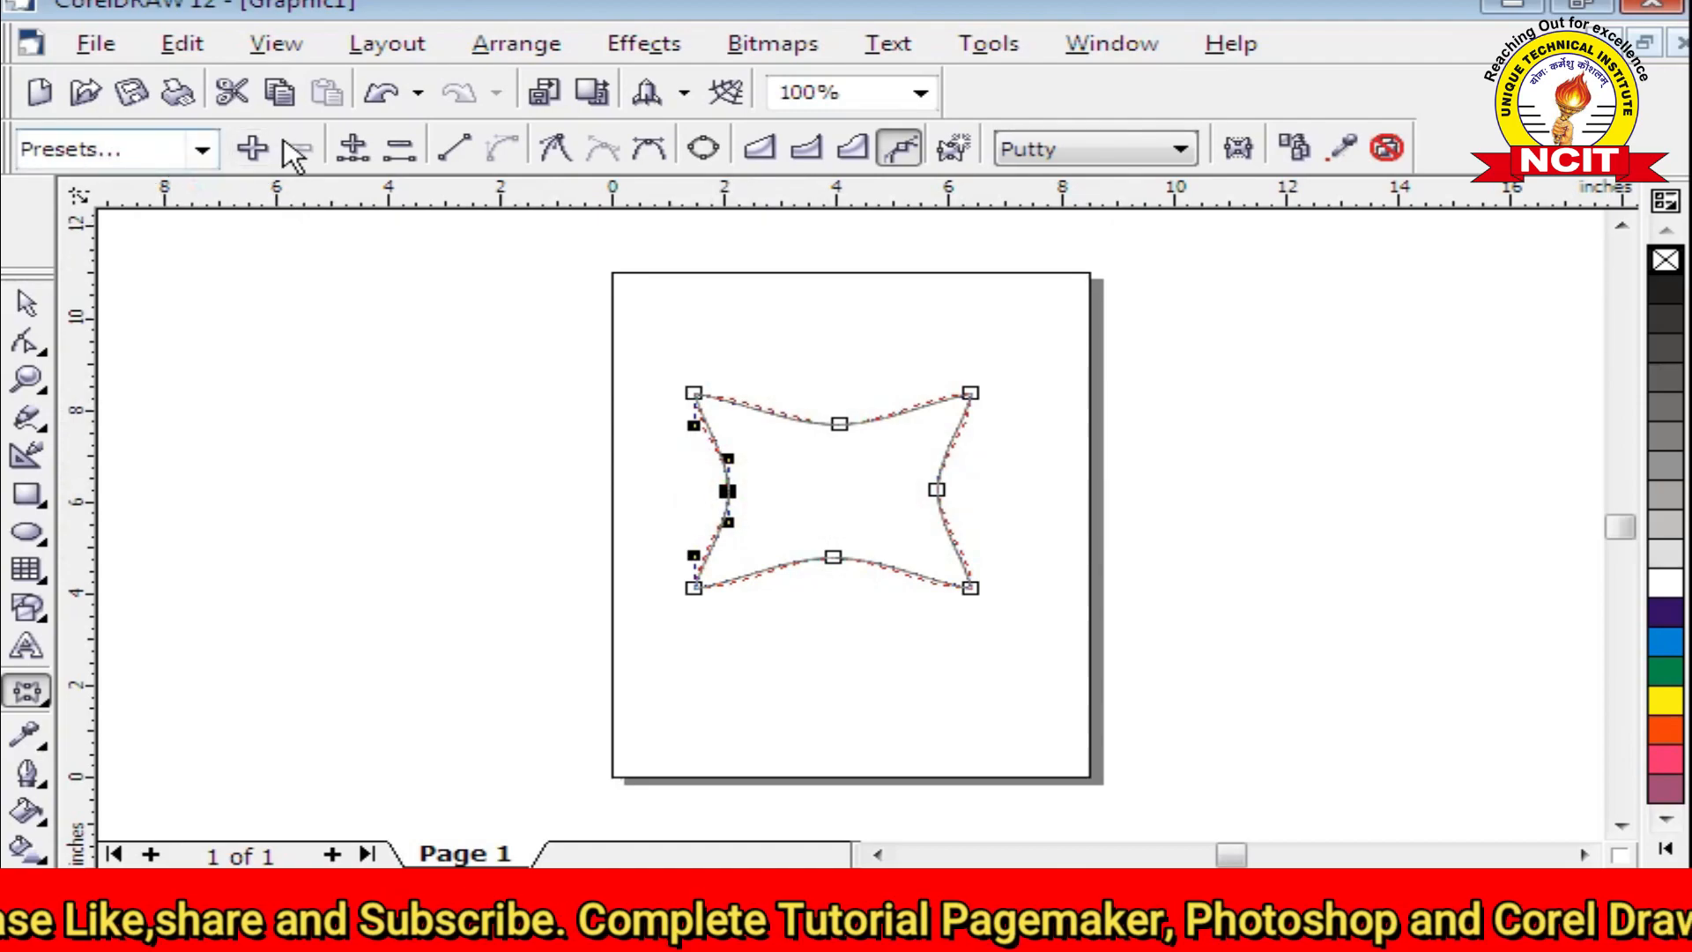
click(25, 301)
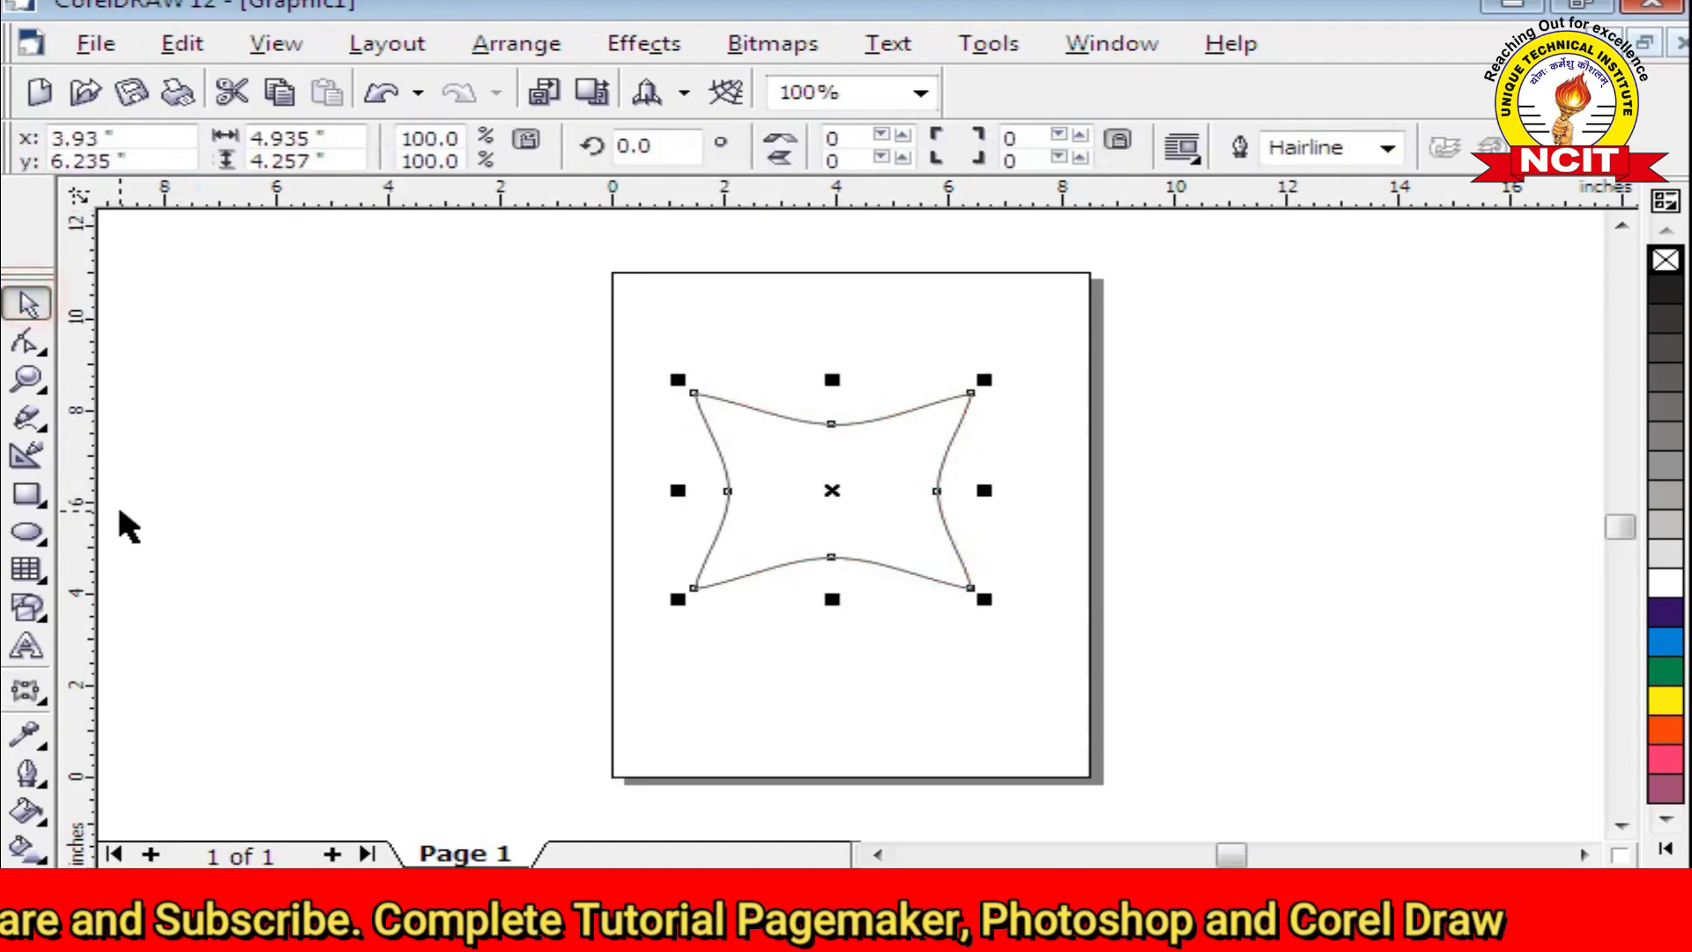
Draw a second rectangle about 4.9 by 3.8 inches right of the page and shape it with the envelope4 preset
click(27, 494)
drag(1166, 425, 1441, 600)
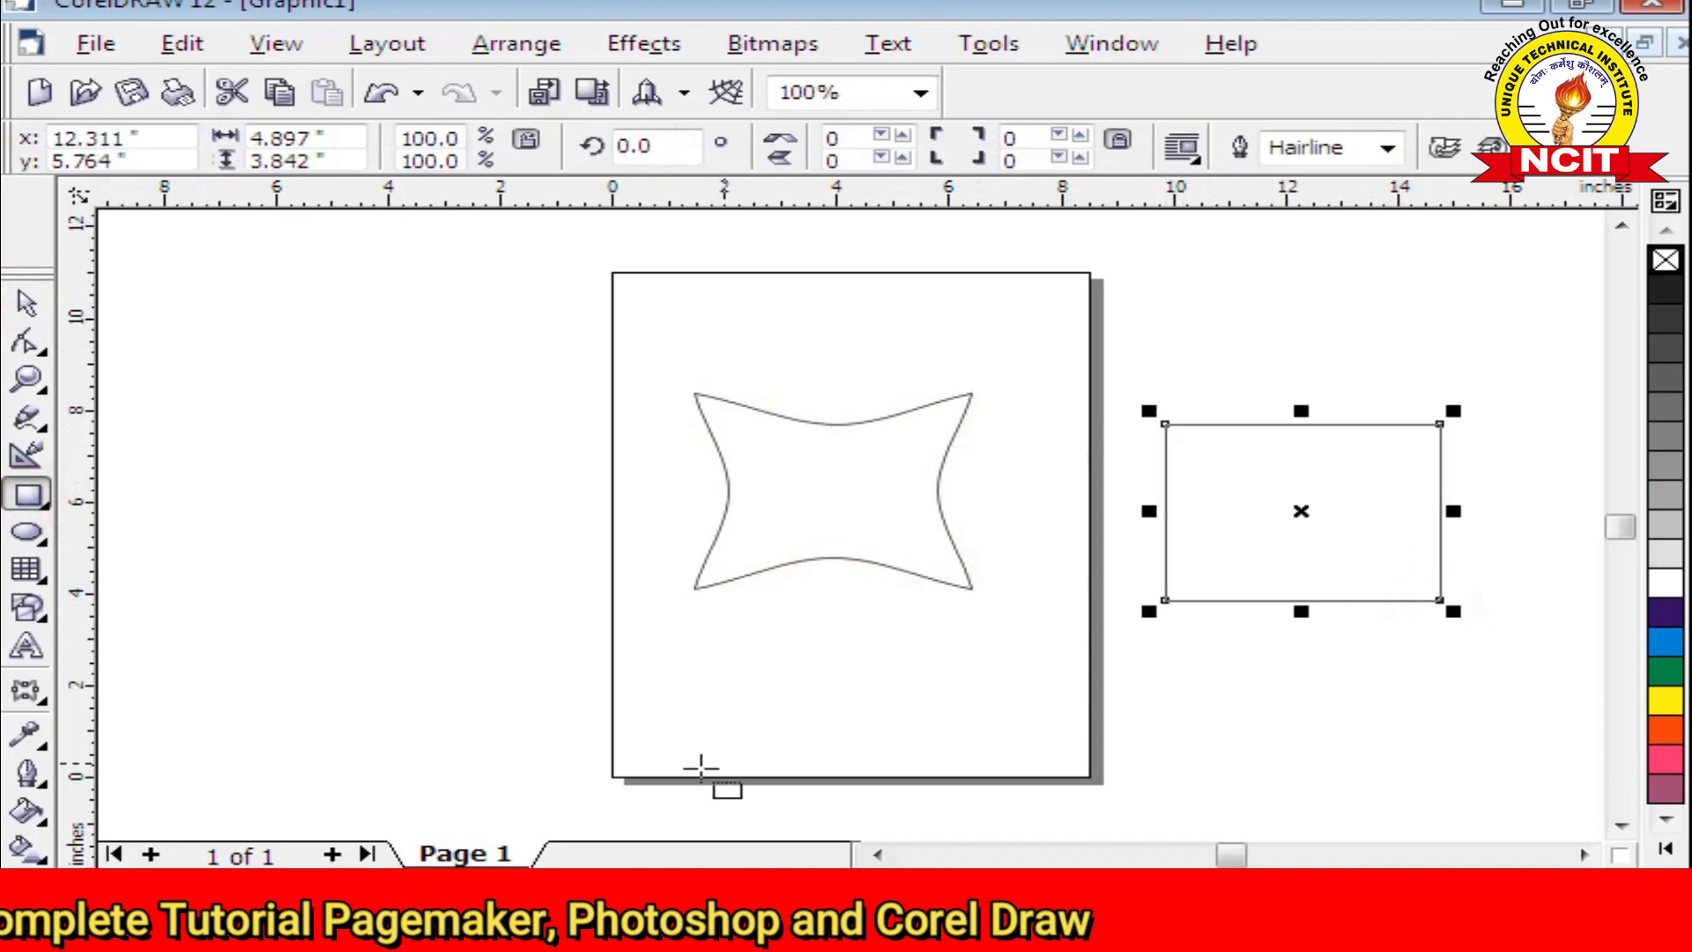
click(26, 696)
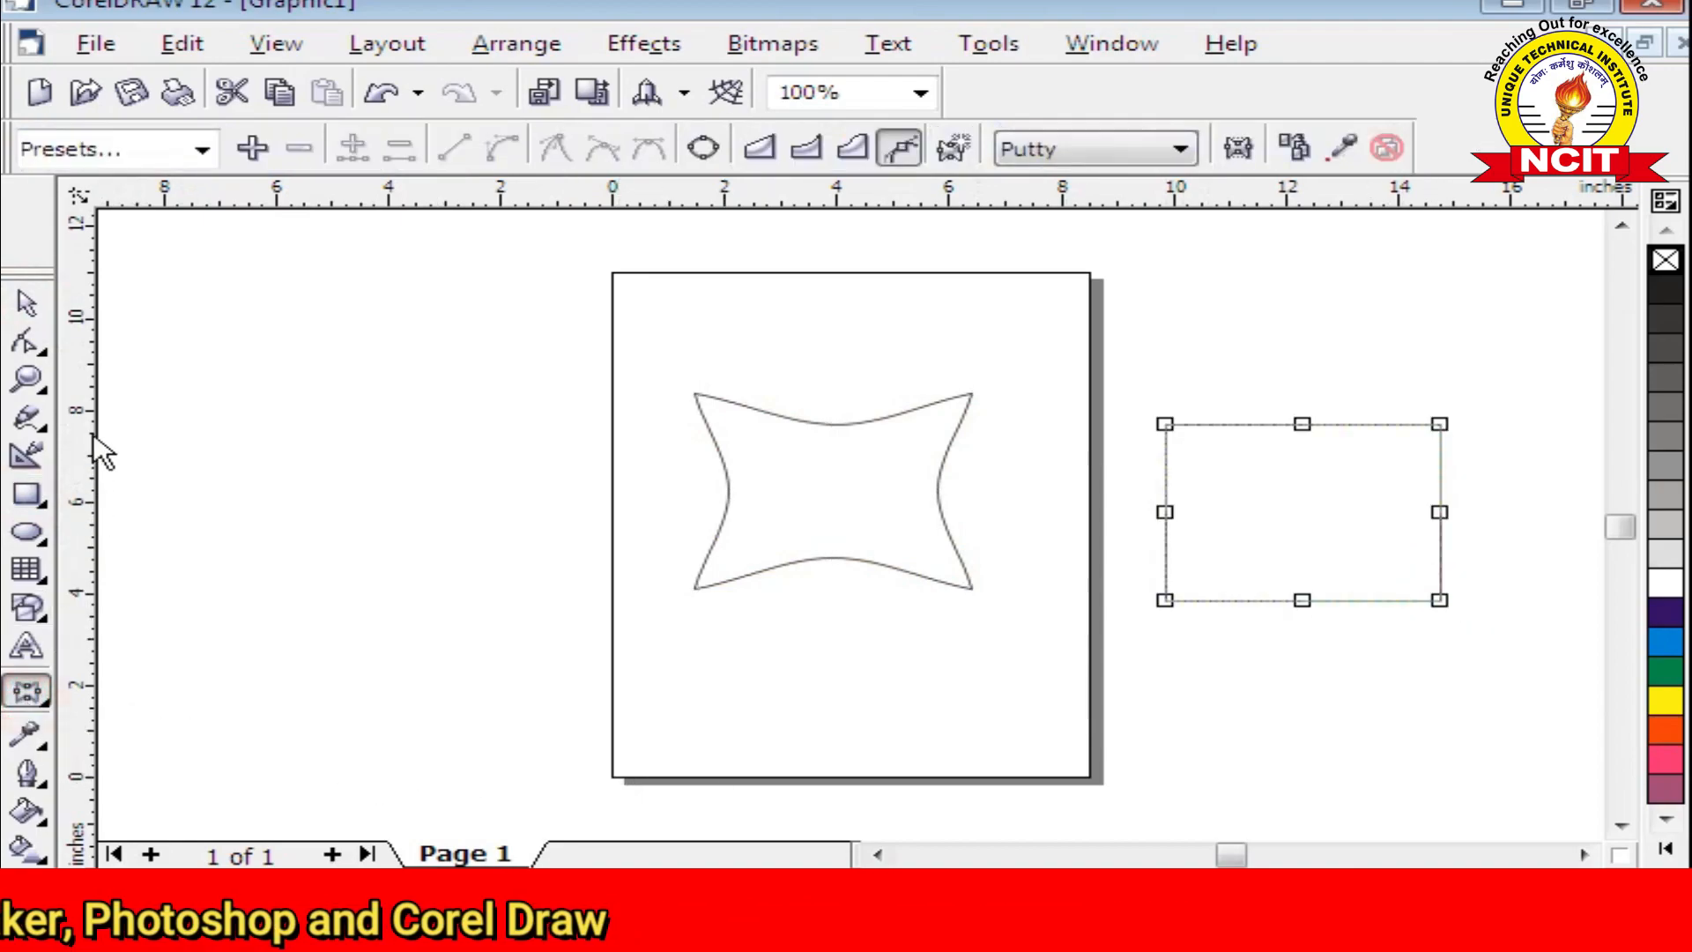
click(194, 153)
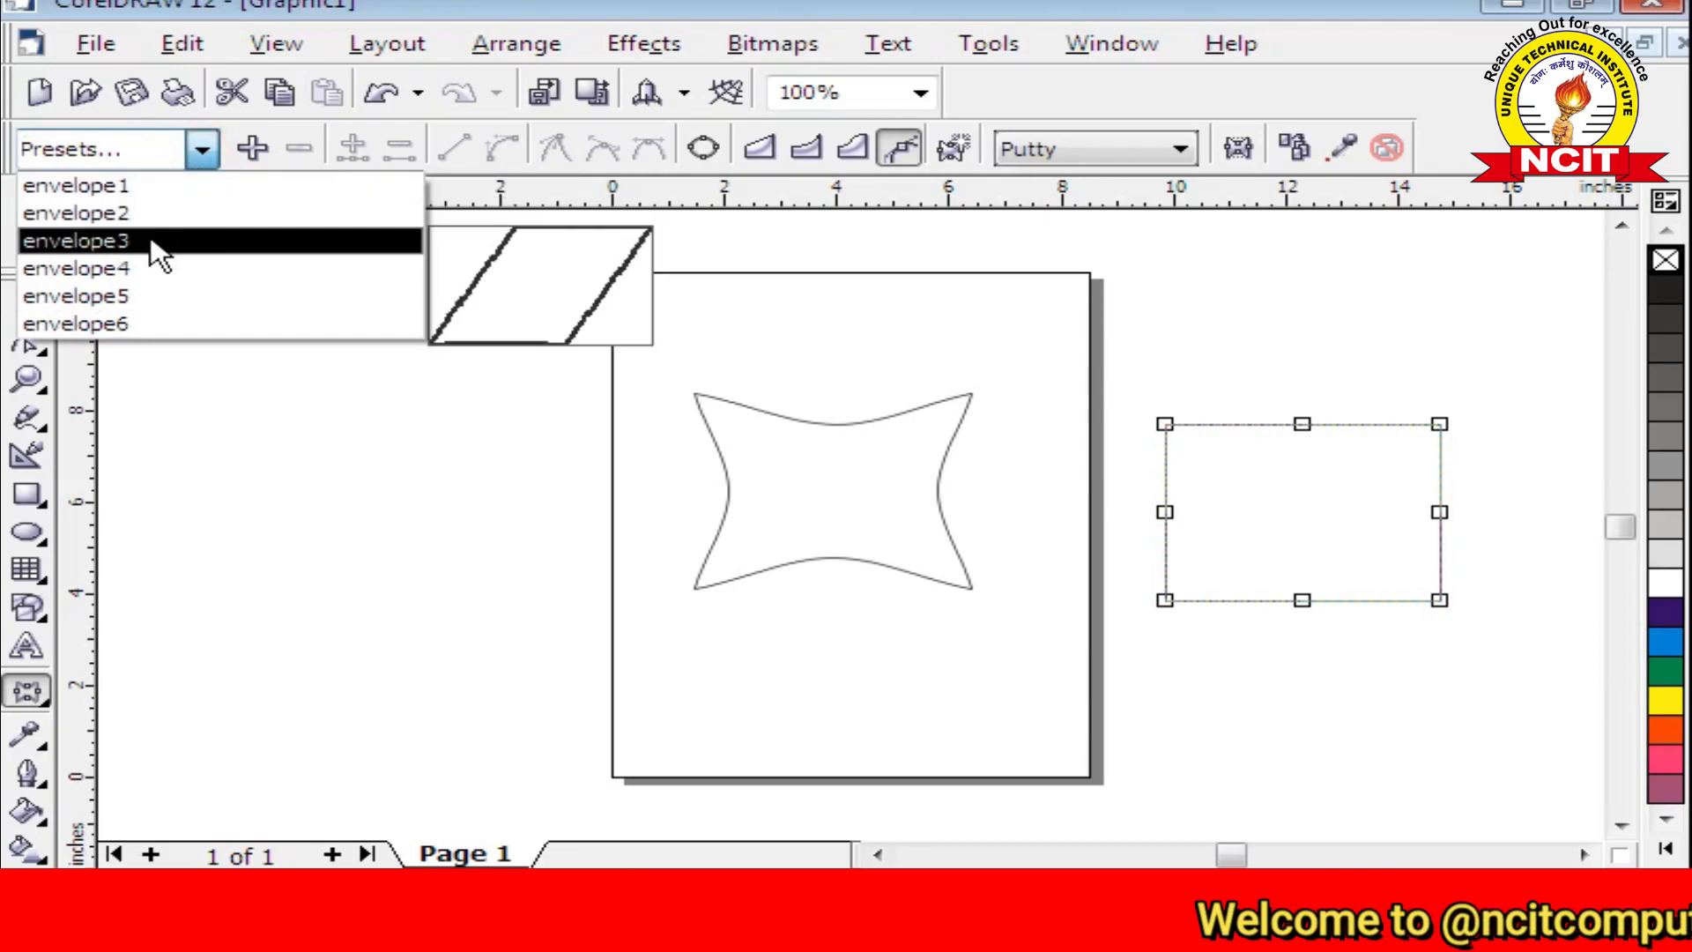
click(149, 270)
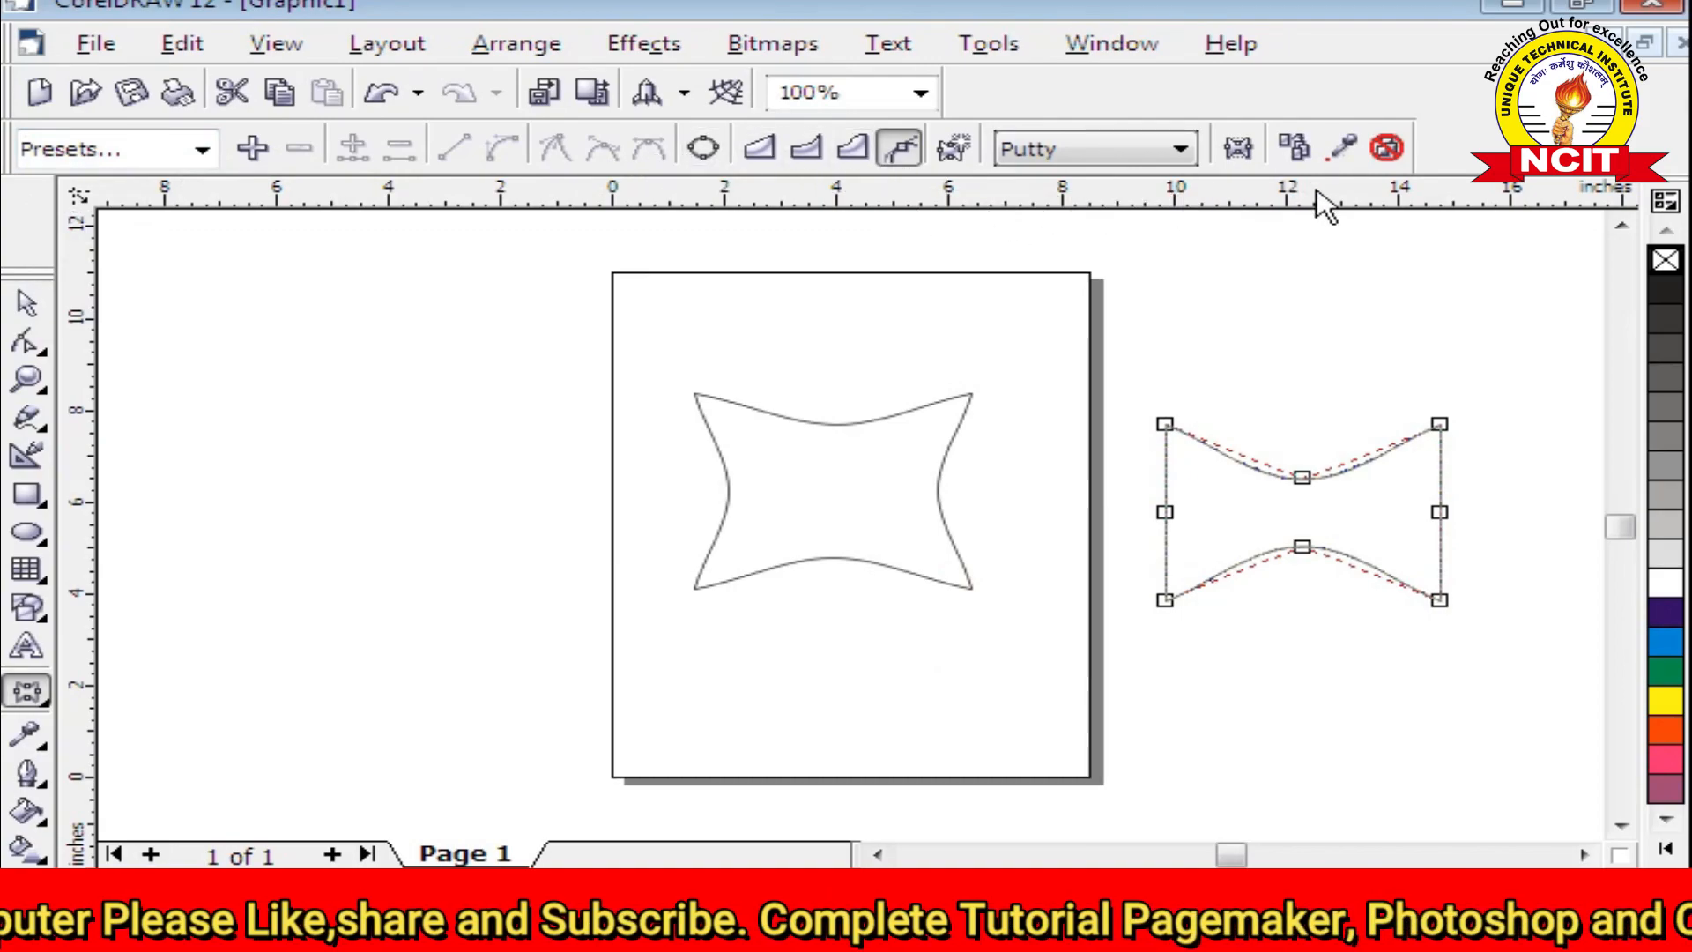
Clear the envelope from the shape right of the page and apply the envelope6 preset instead
click(1382, 149)
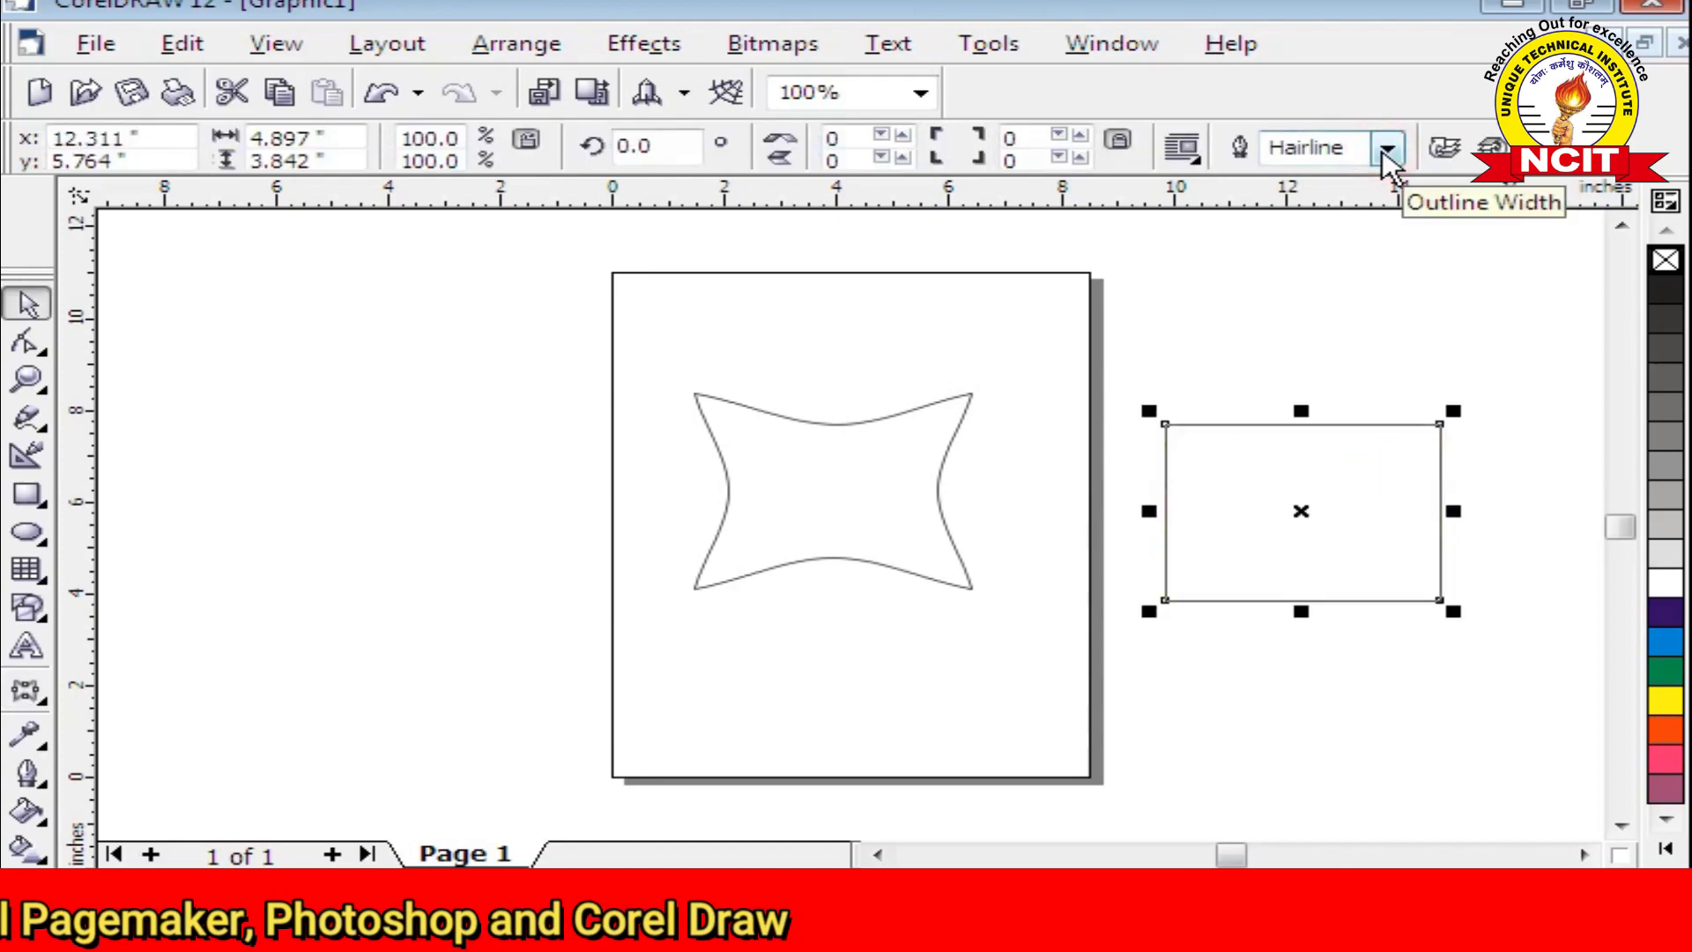
click(27, 692)
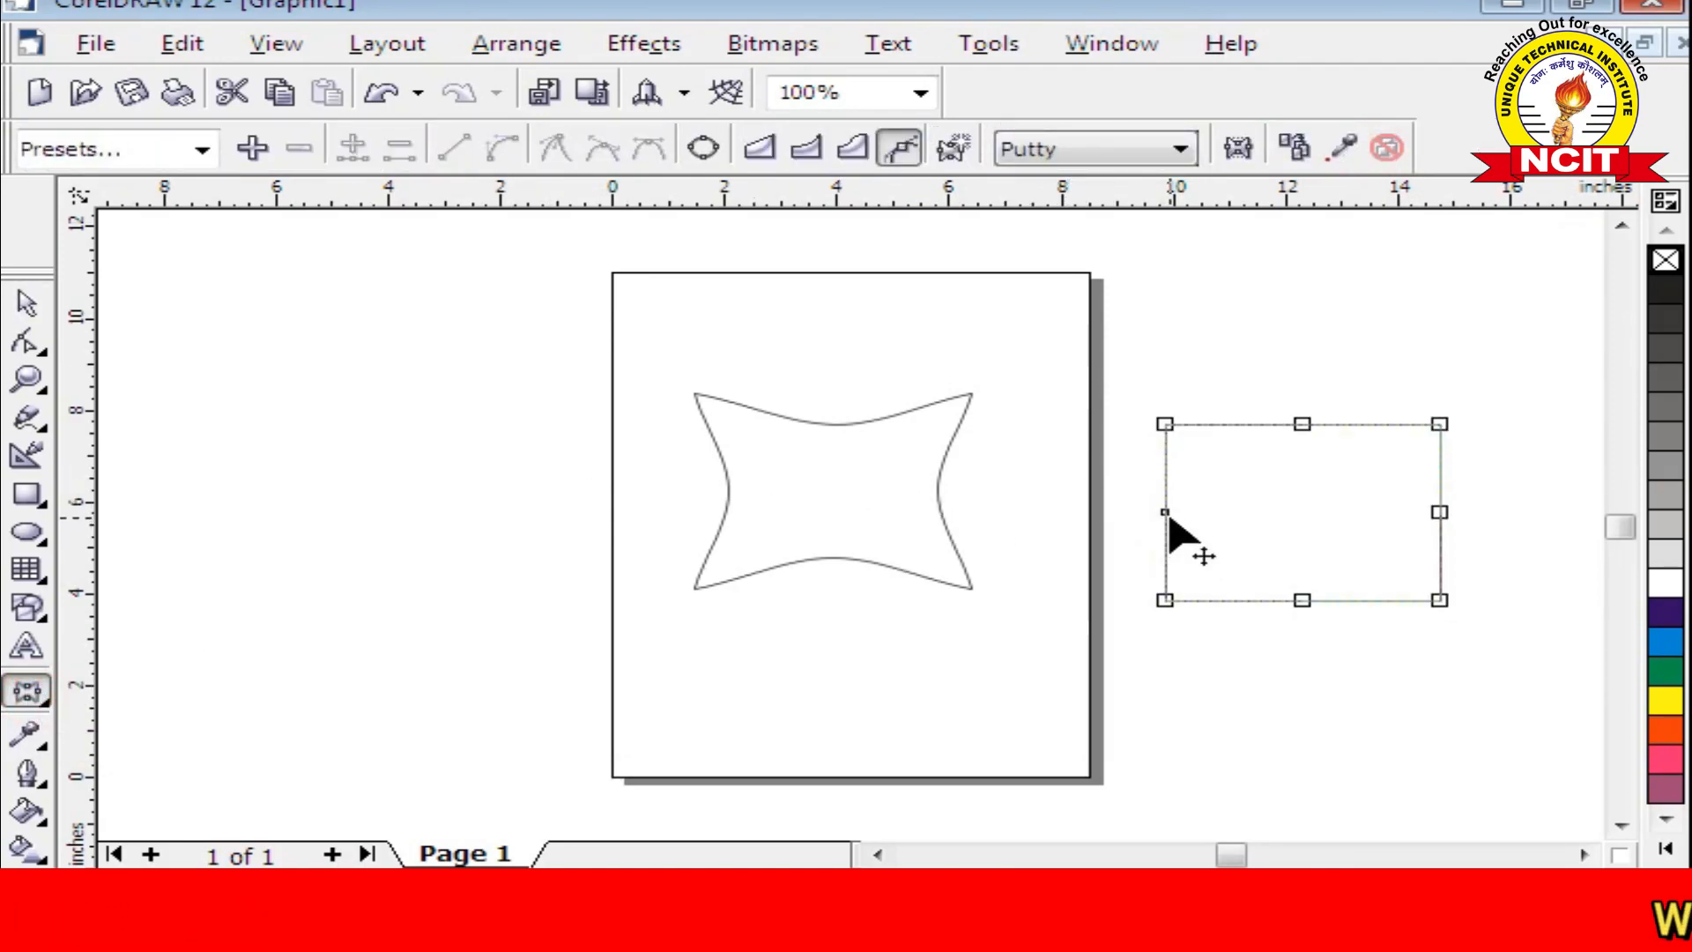
click(203, 150)
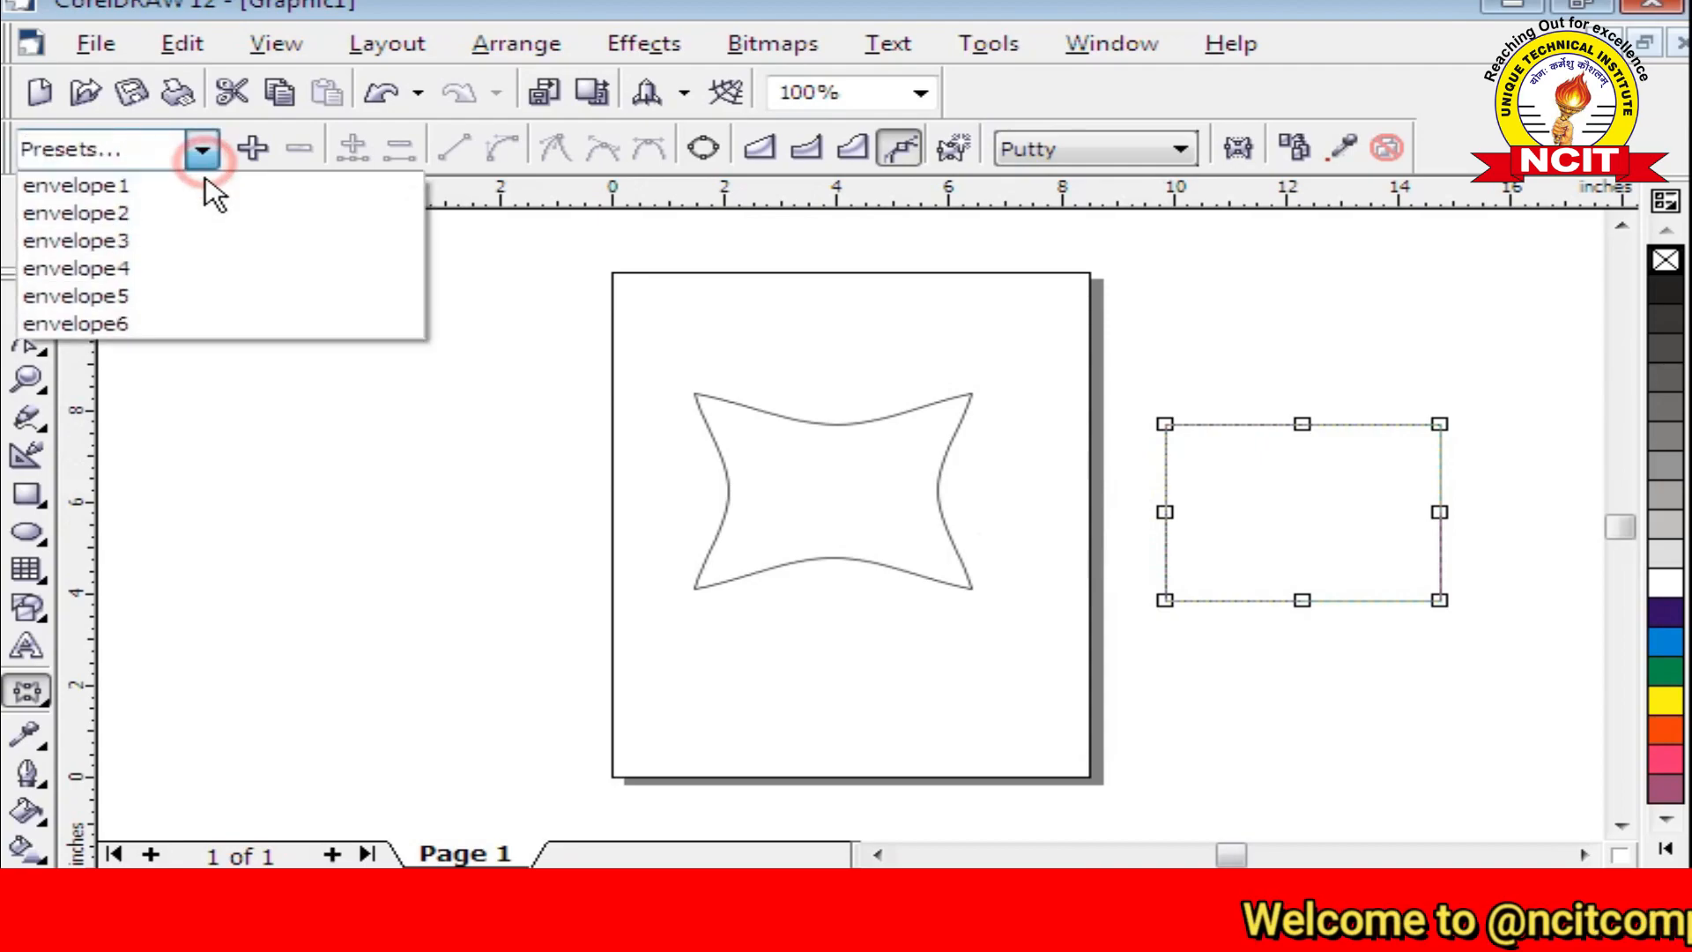
click(173, 324)
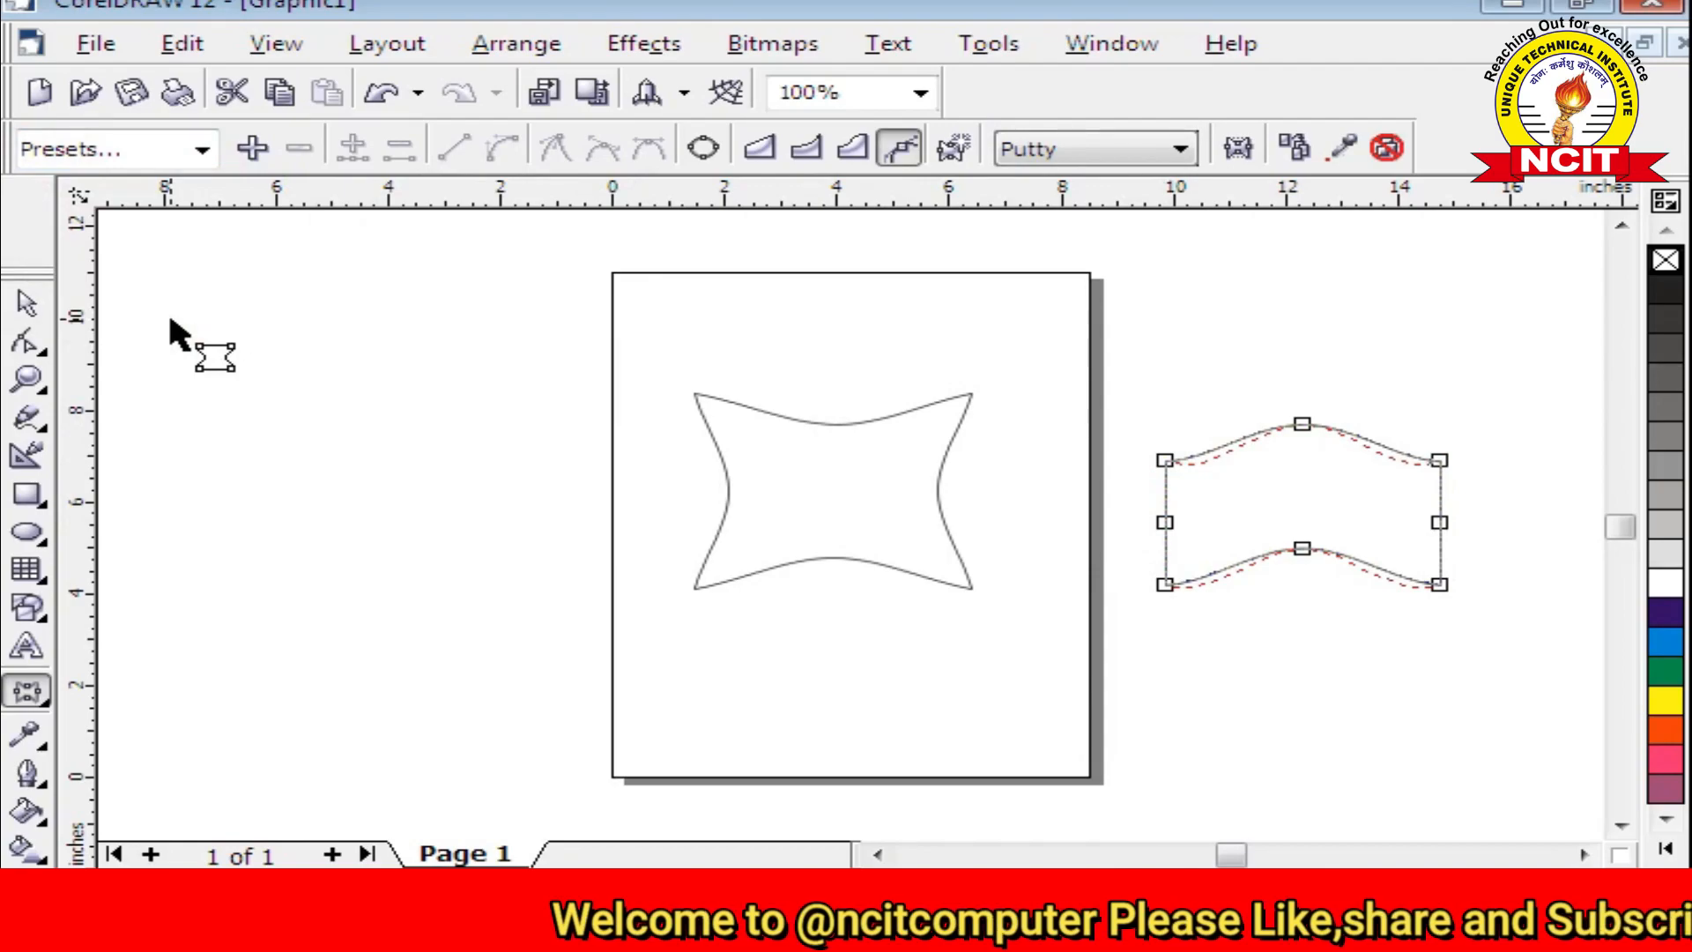
Draw an ellipse about 4.4 inches wide and 4.9 inches high left of the page
click(30, 696)
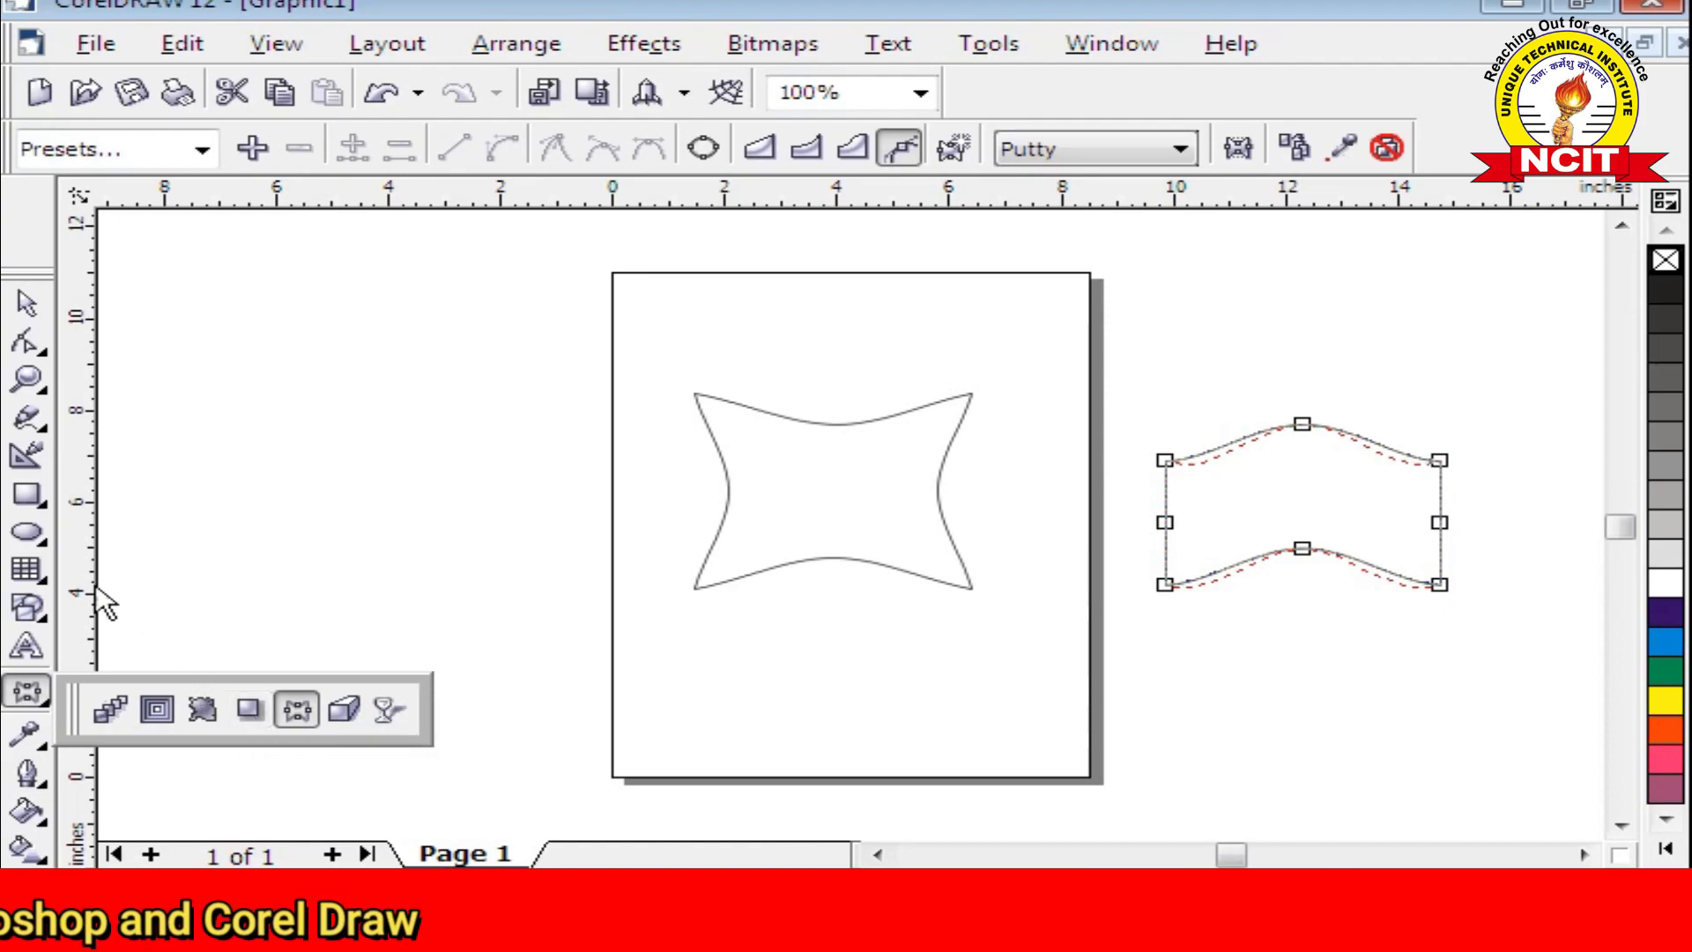
click(40, 541)
click(113, 547)
drag(224, 432, 469, 653)
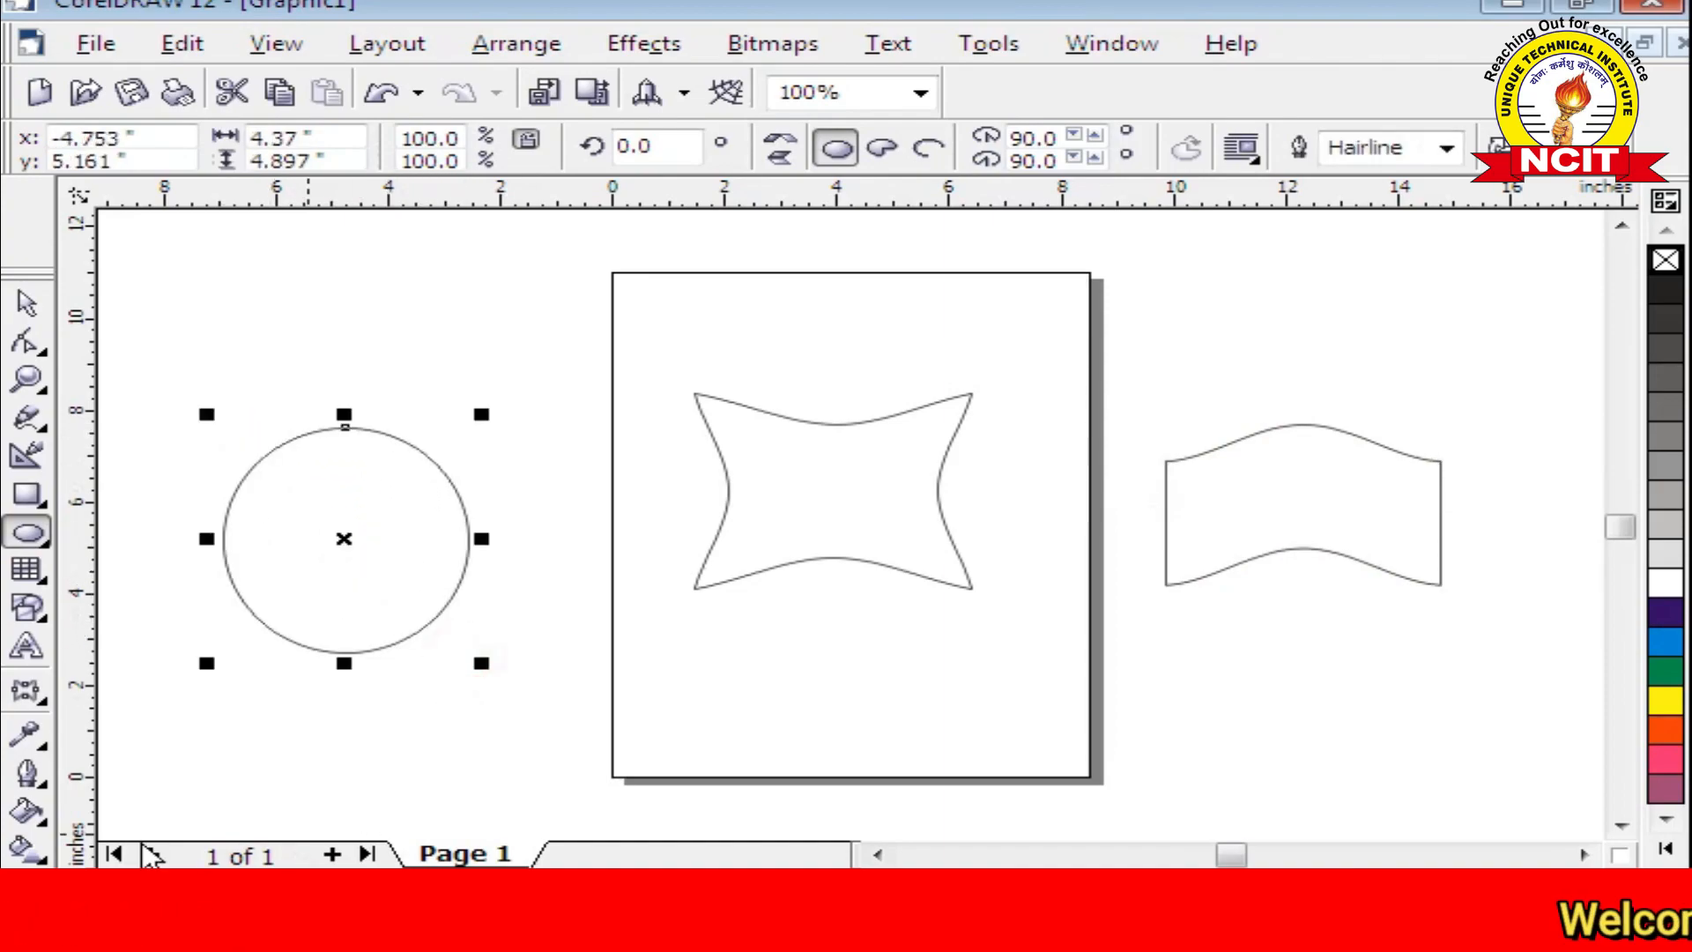
Cast an interactive drop shadow from the ellipse toward its lower right and fill the ellipse with orange
click(39, 703)
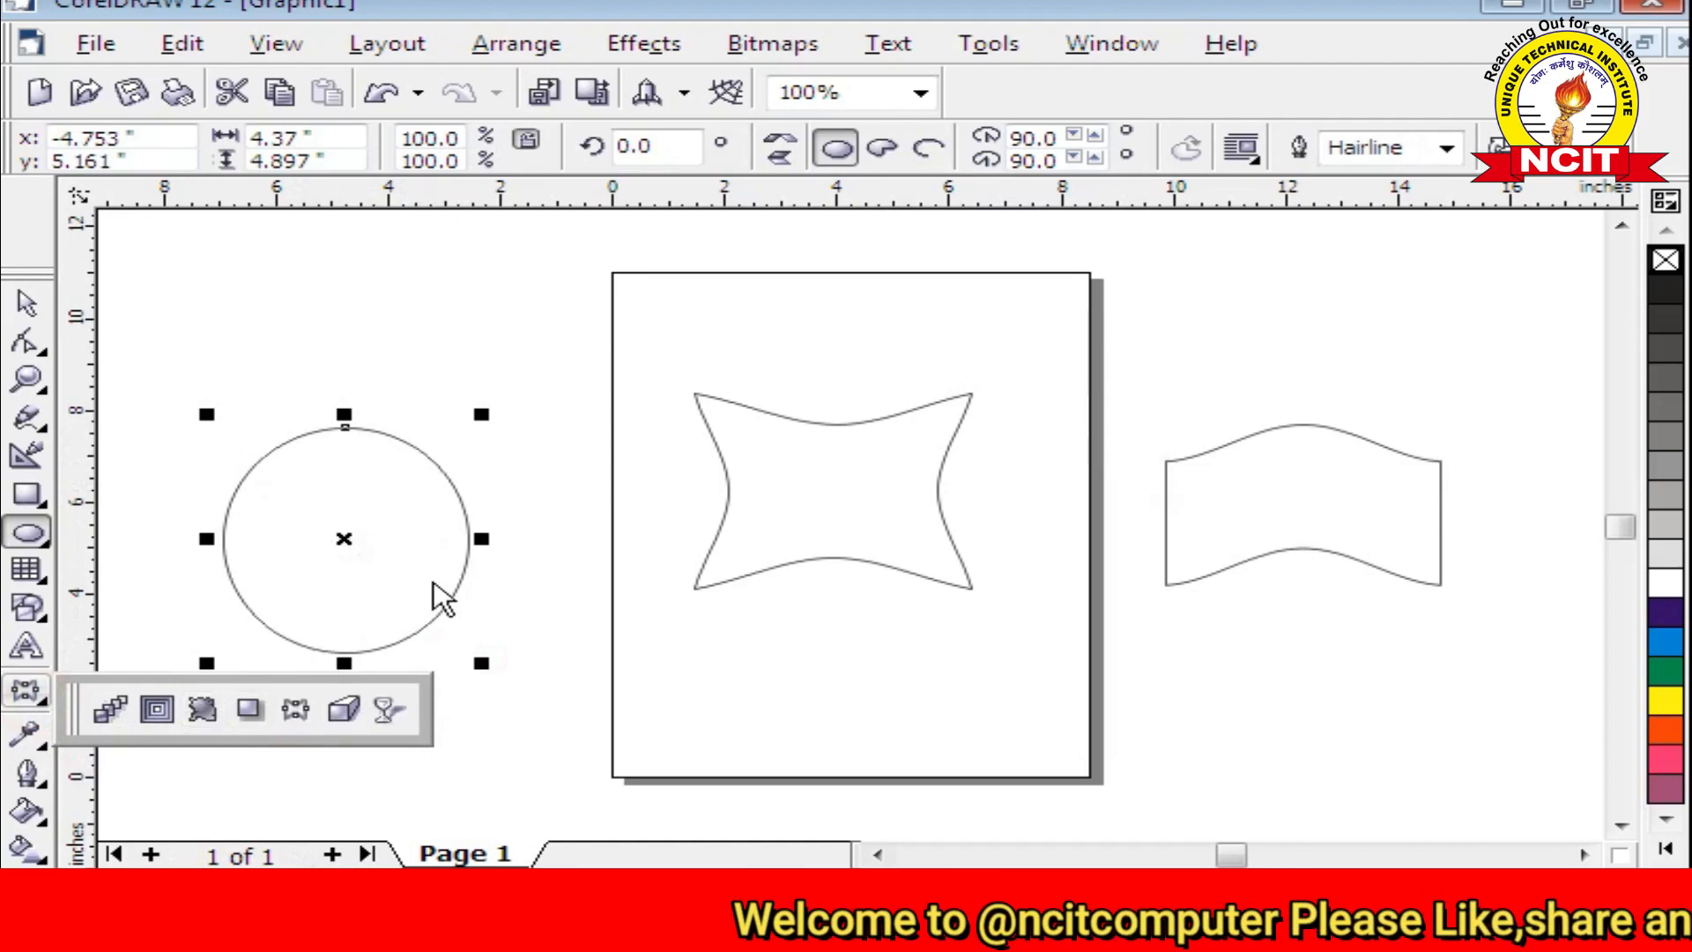
click(250, 708)
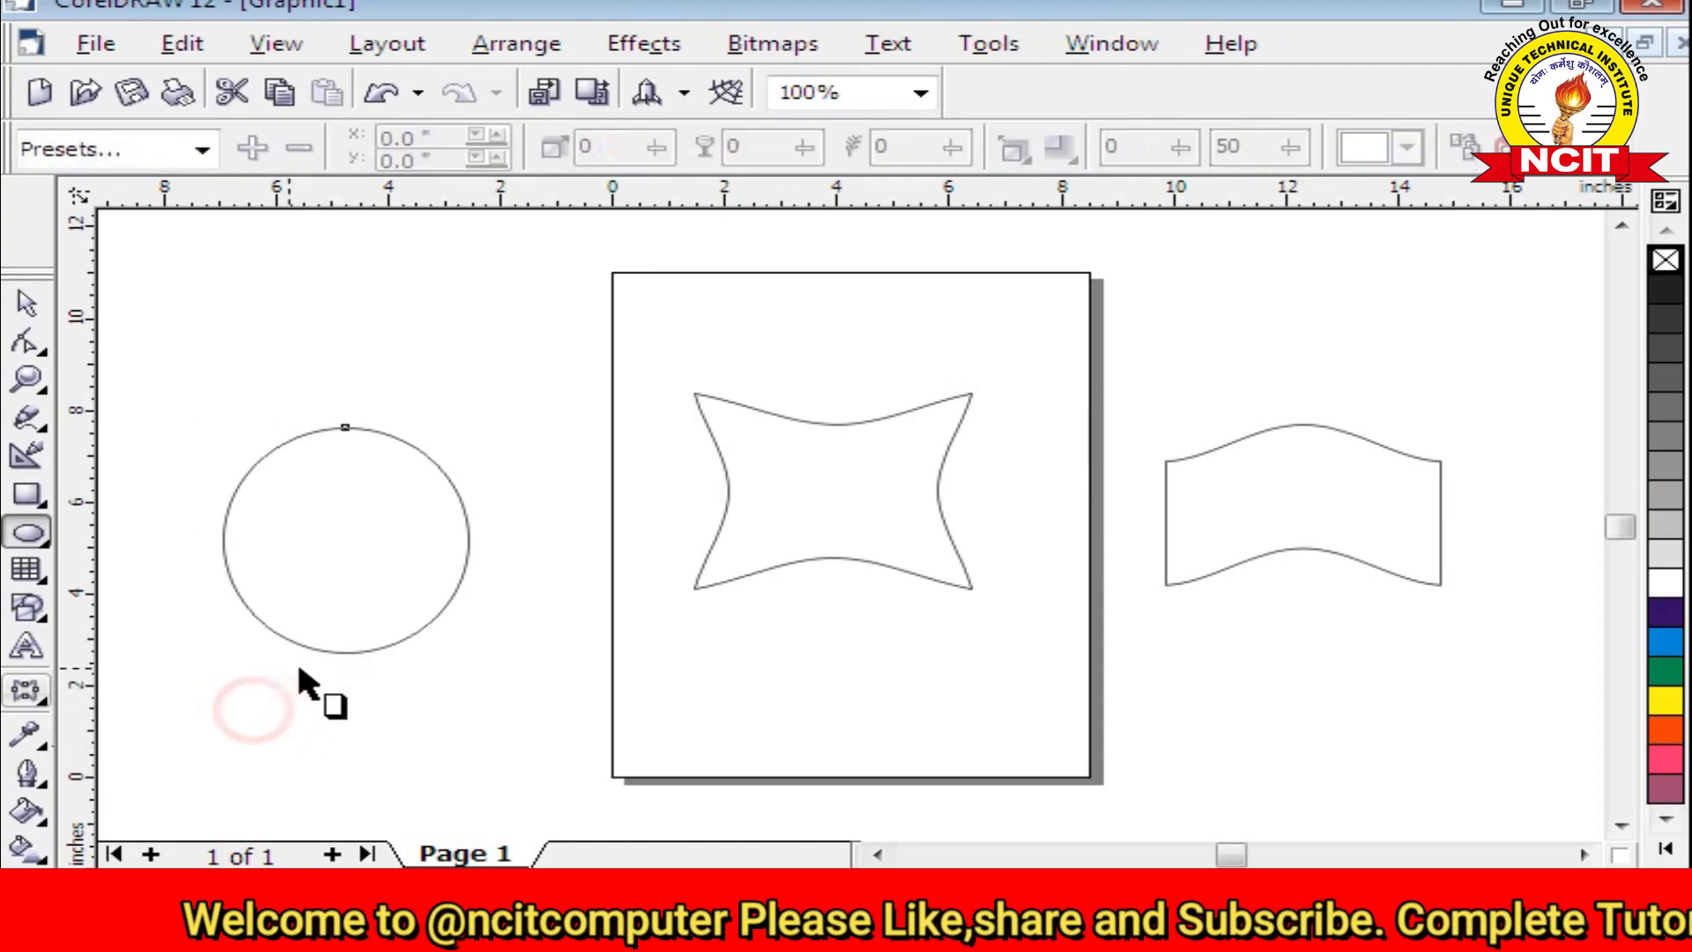
drag(279, 447, 484, 698)
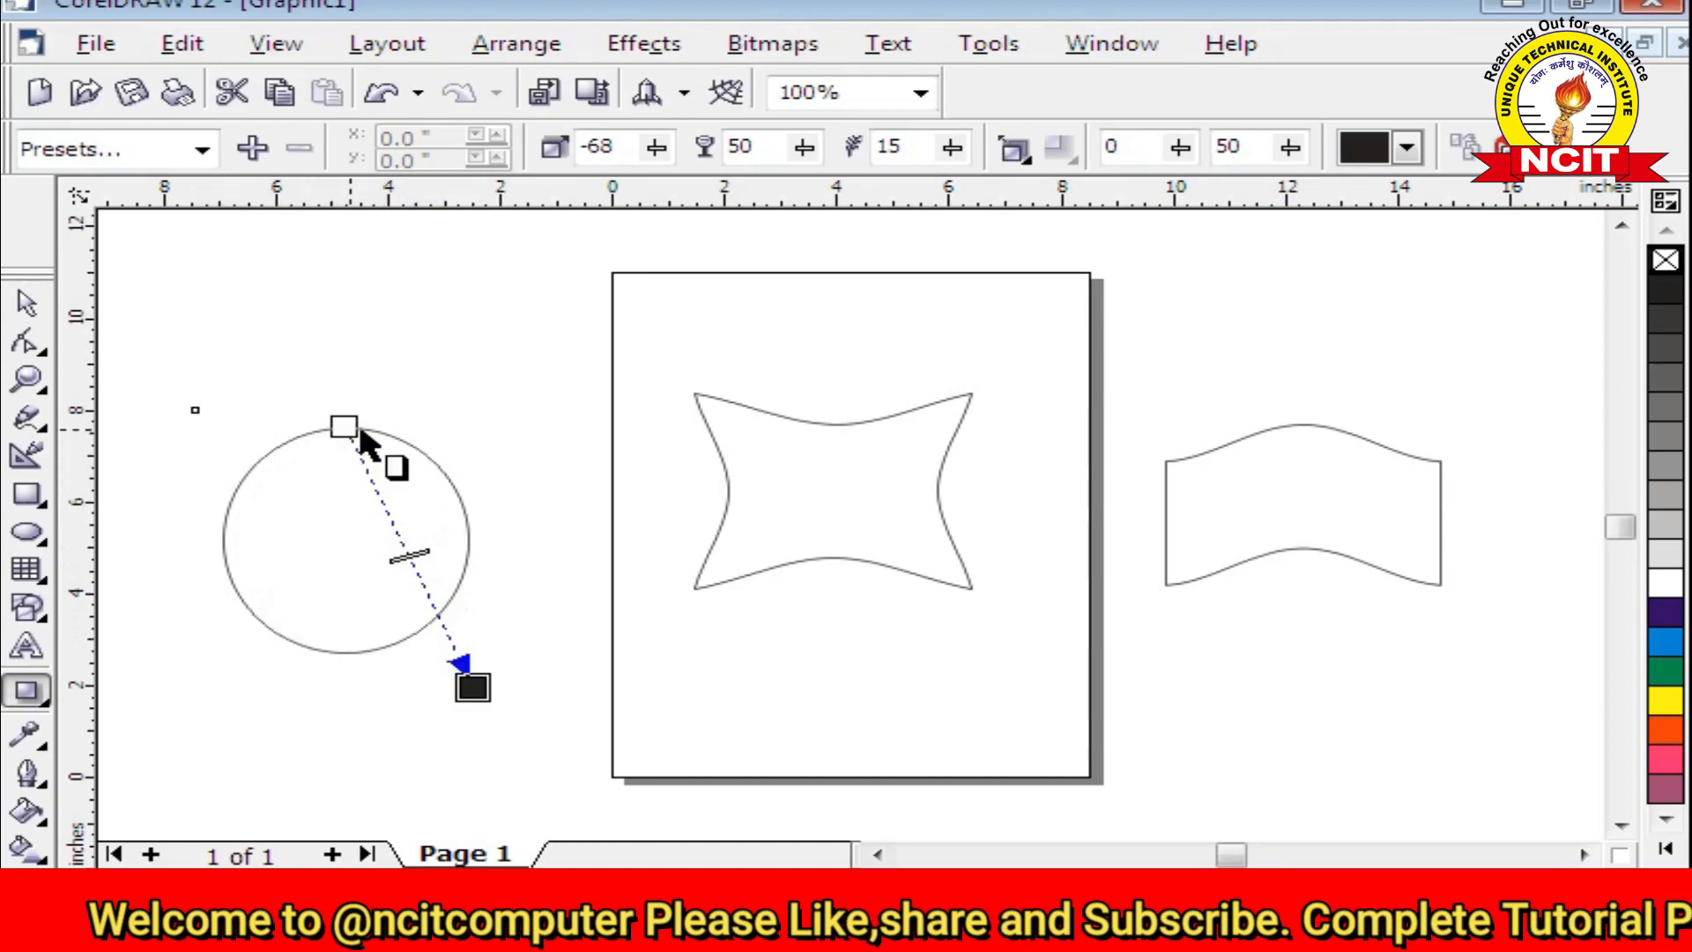
click(34, 303)
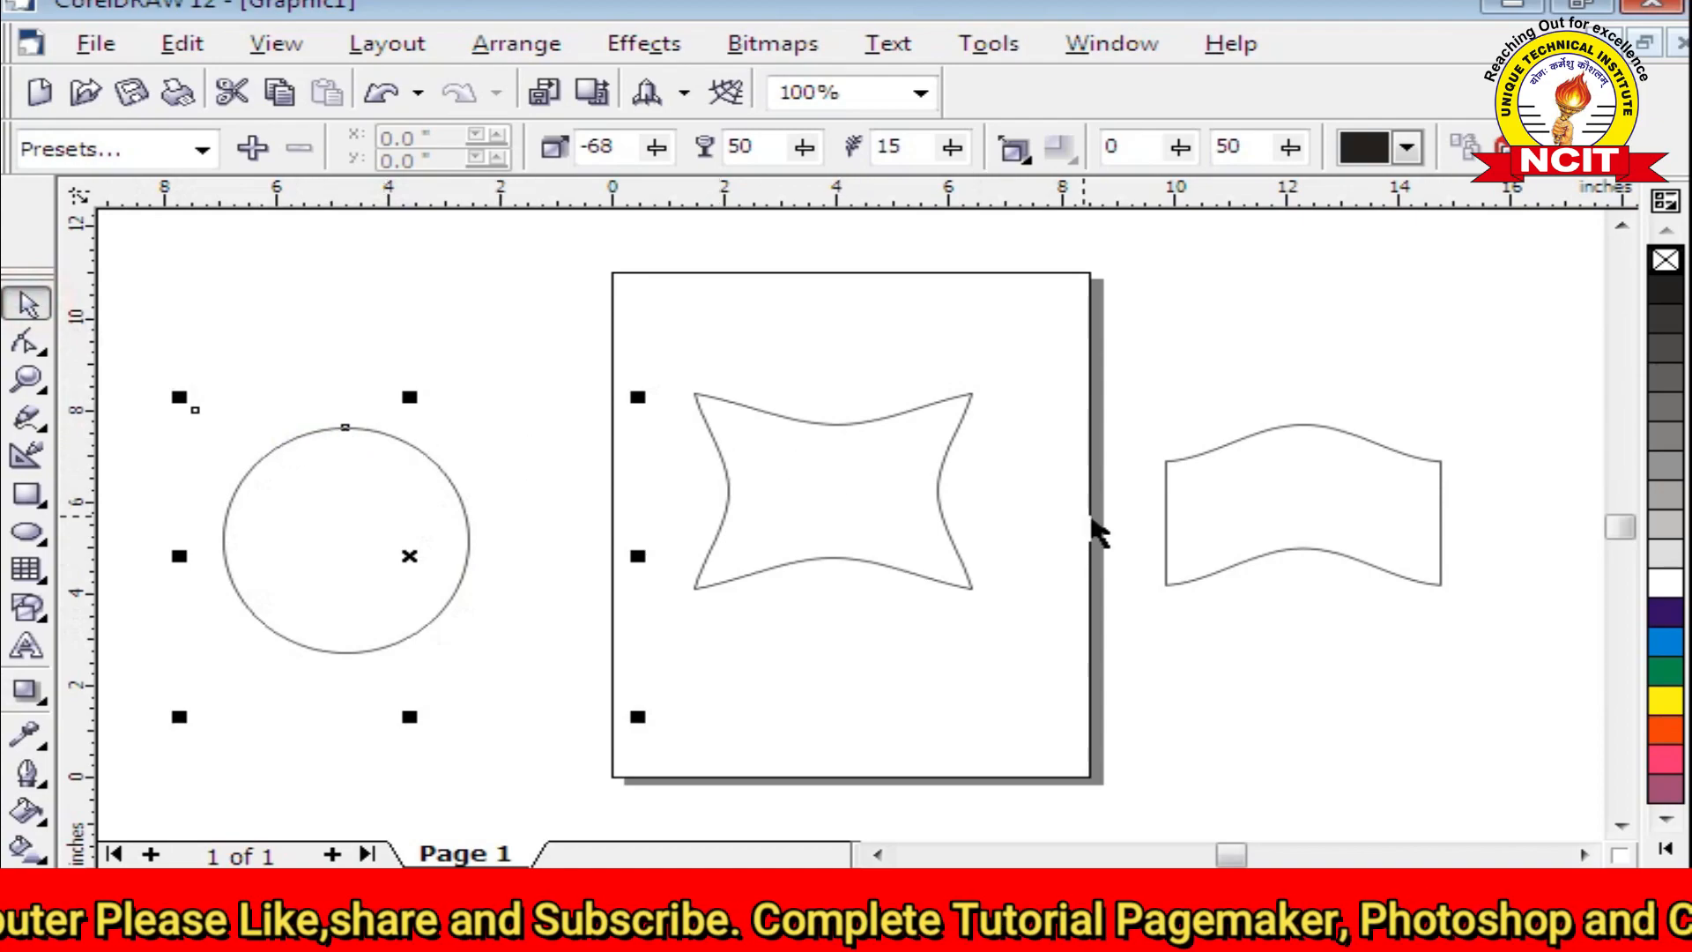
click(1666, 737)
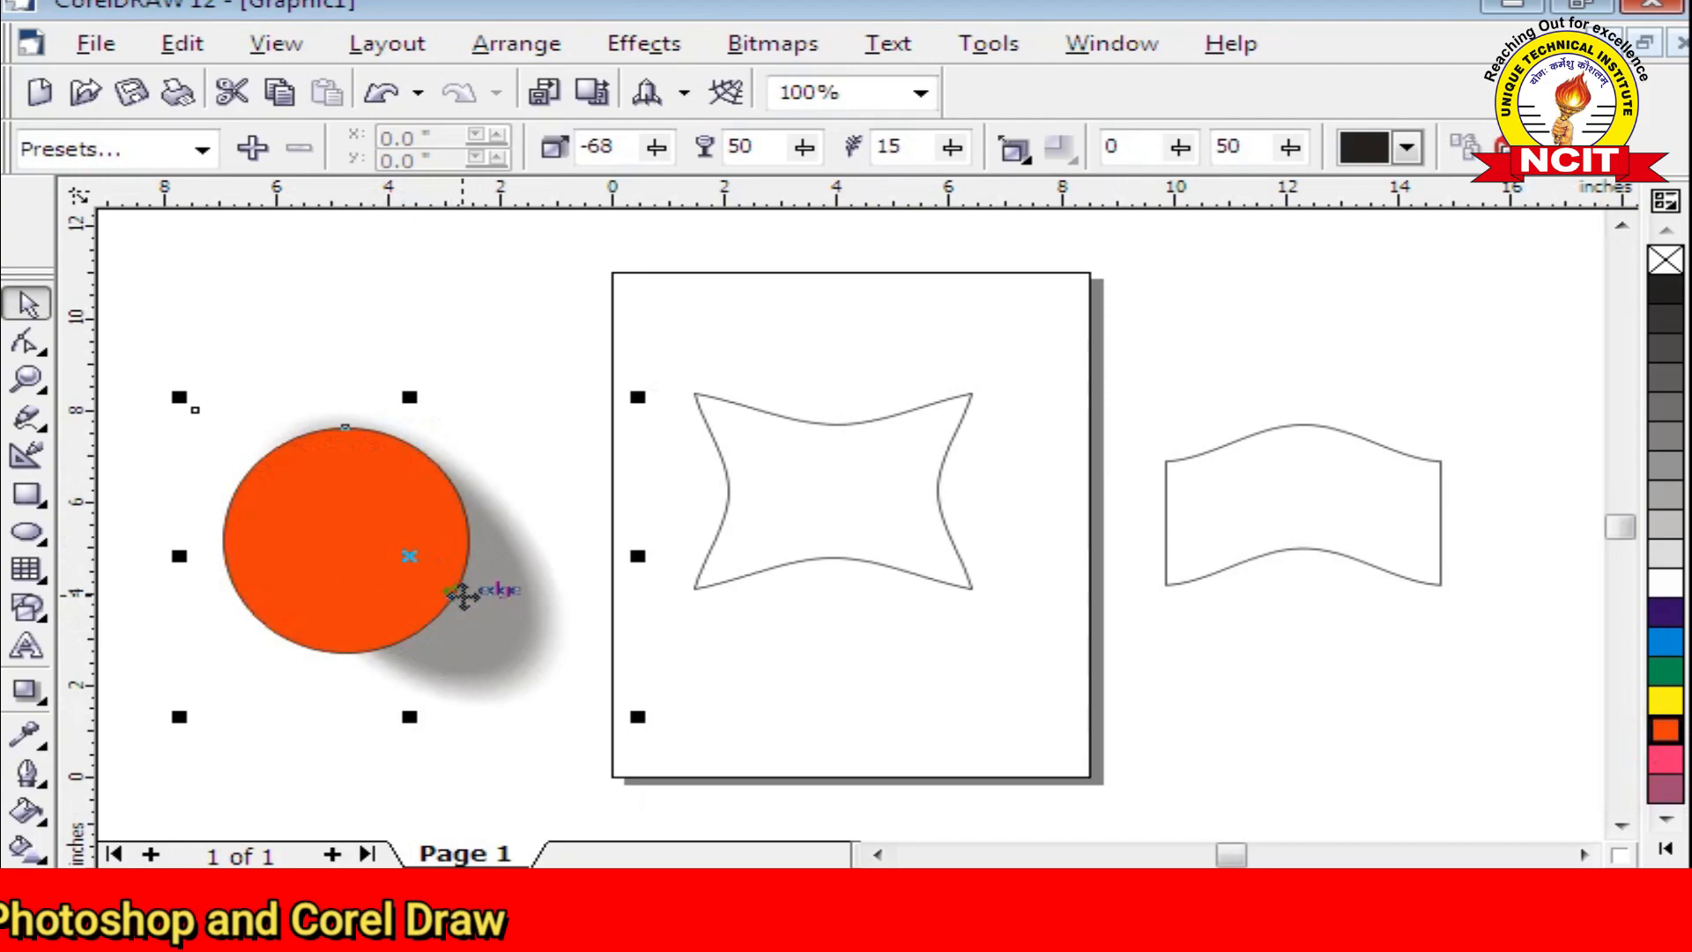
Extend the ellipse's drop shadow farther to the lower right at an angle of -60 and raise its opacity to 68
click(28, 693)
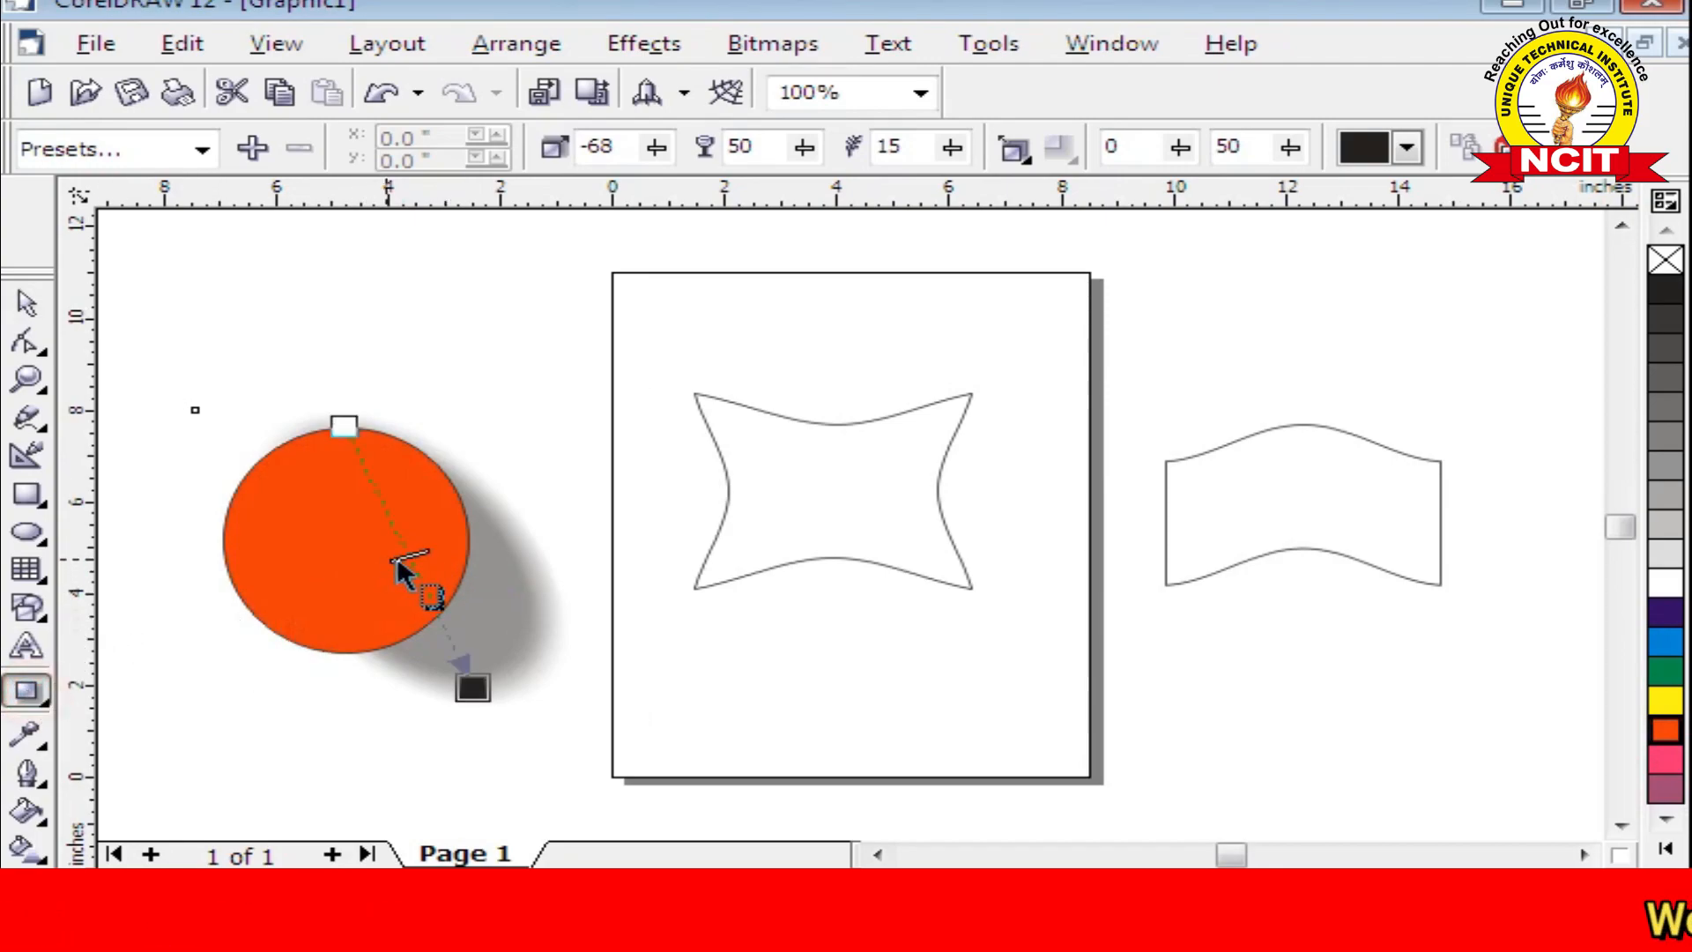
drag(468, 686, 553, 734)
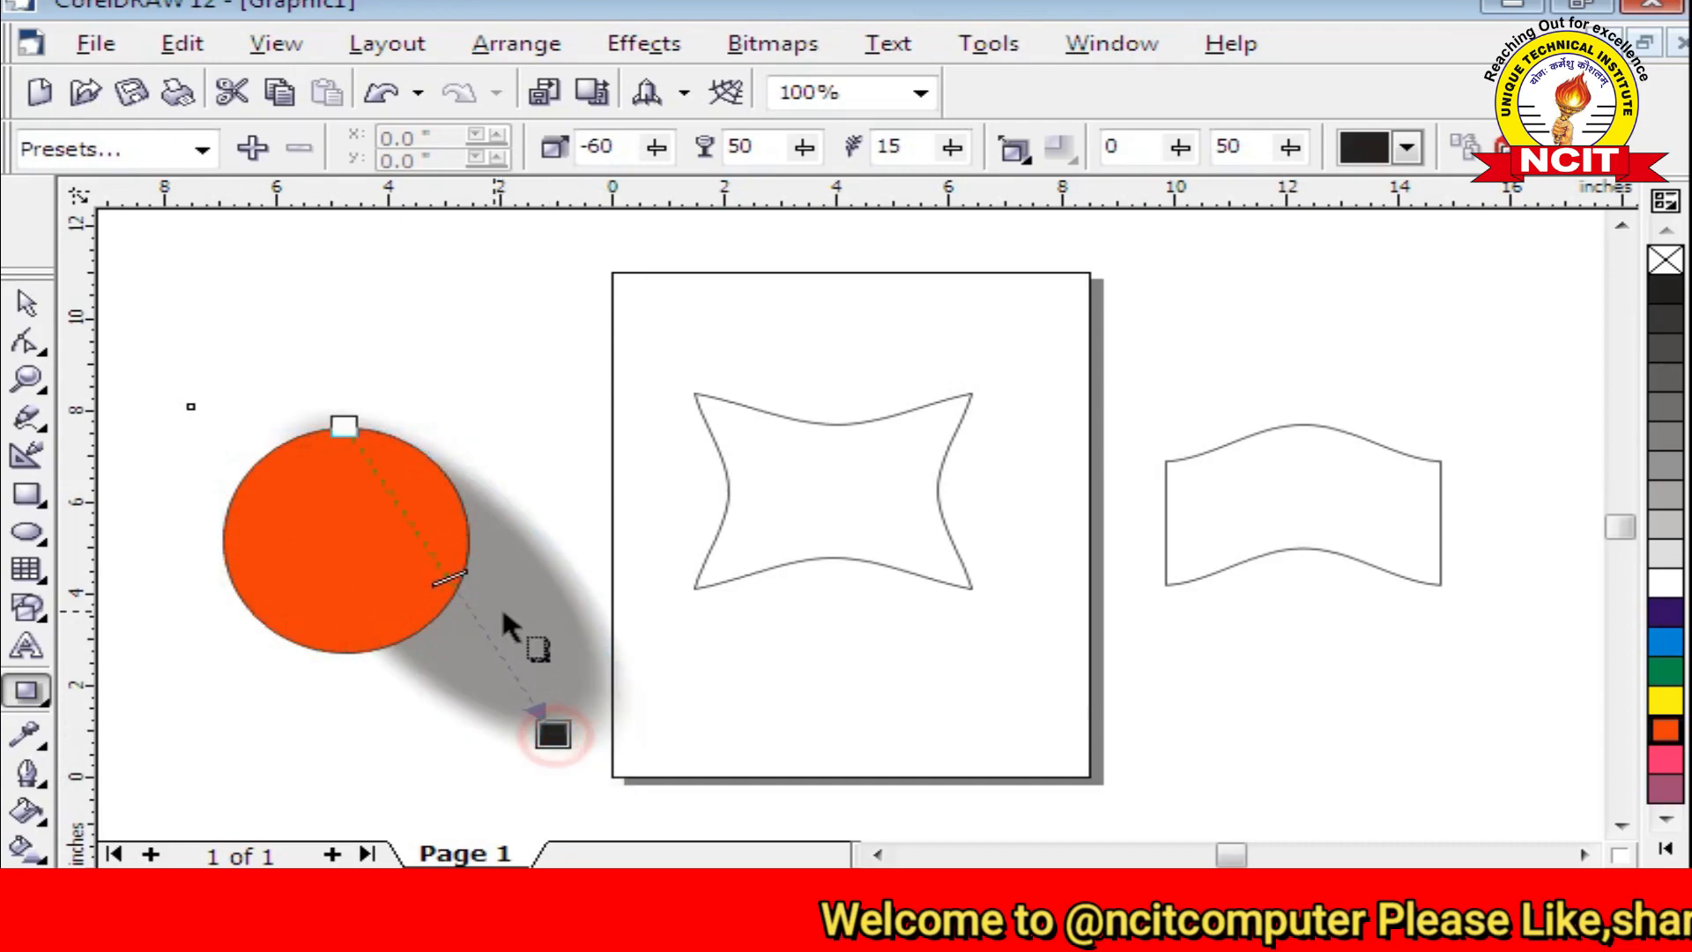
drag(447, 577, 485, 633)
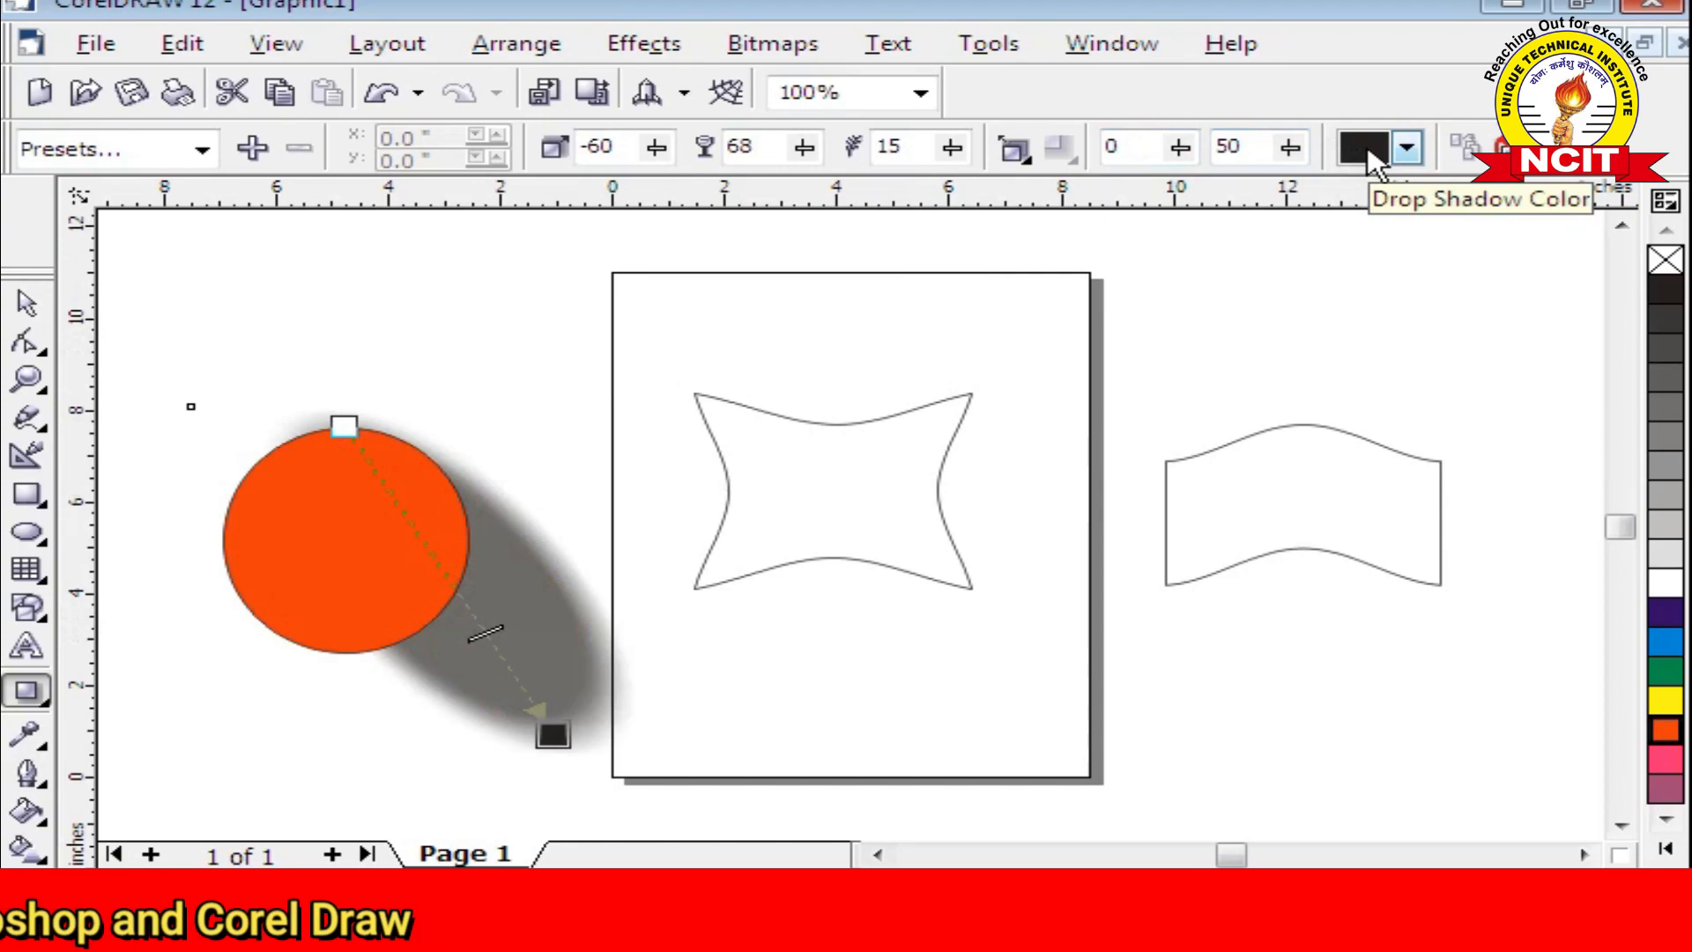
Try blue, dark purple and dark gray in turn as the ellipse's drop shadow color
click(1407, 147)
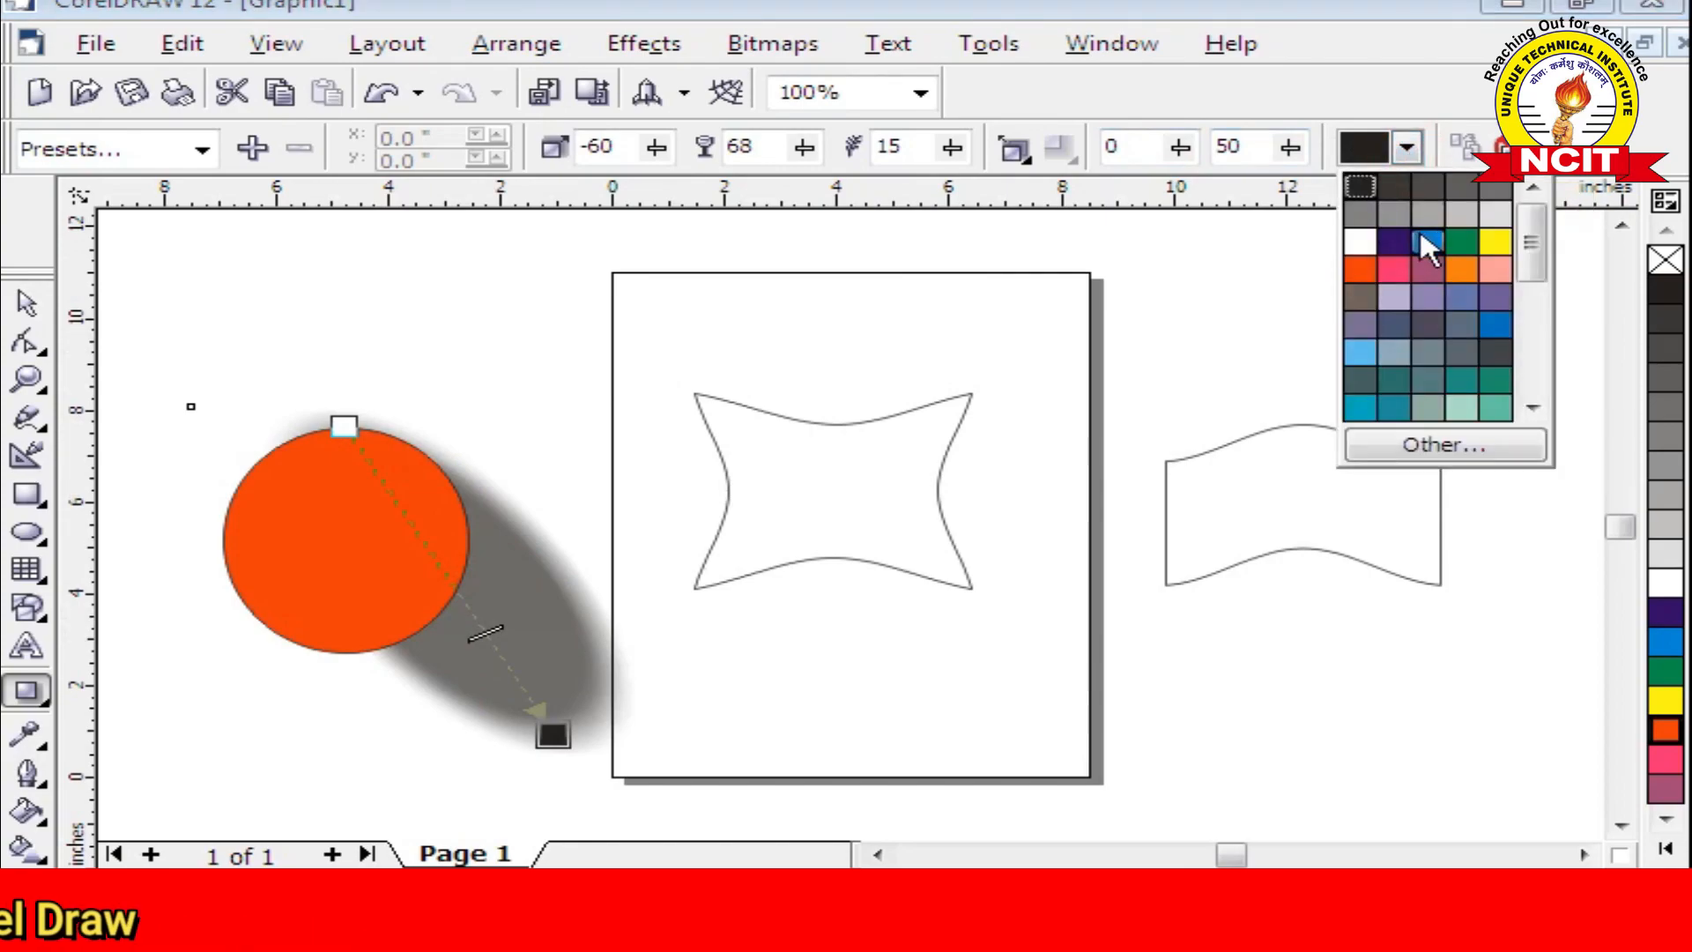
click(1424, 236)
click(1413, 155)
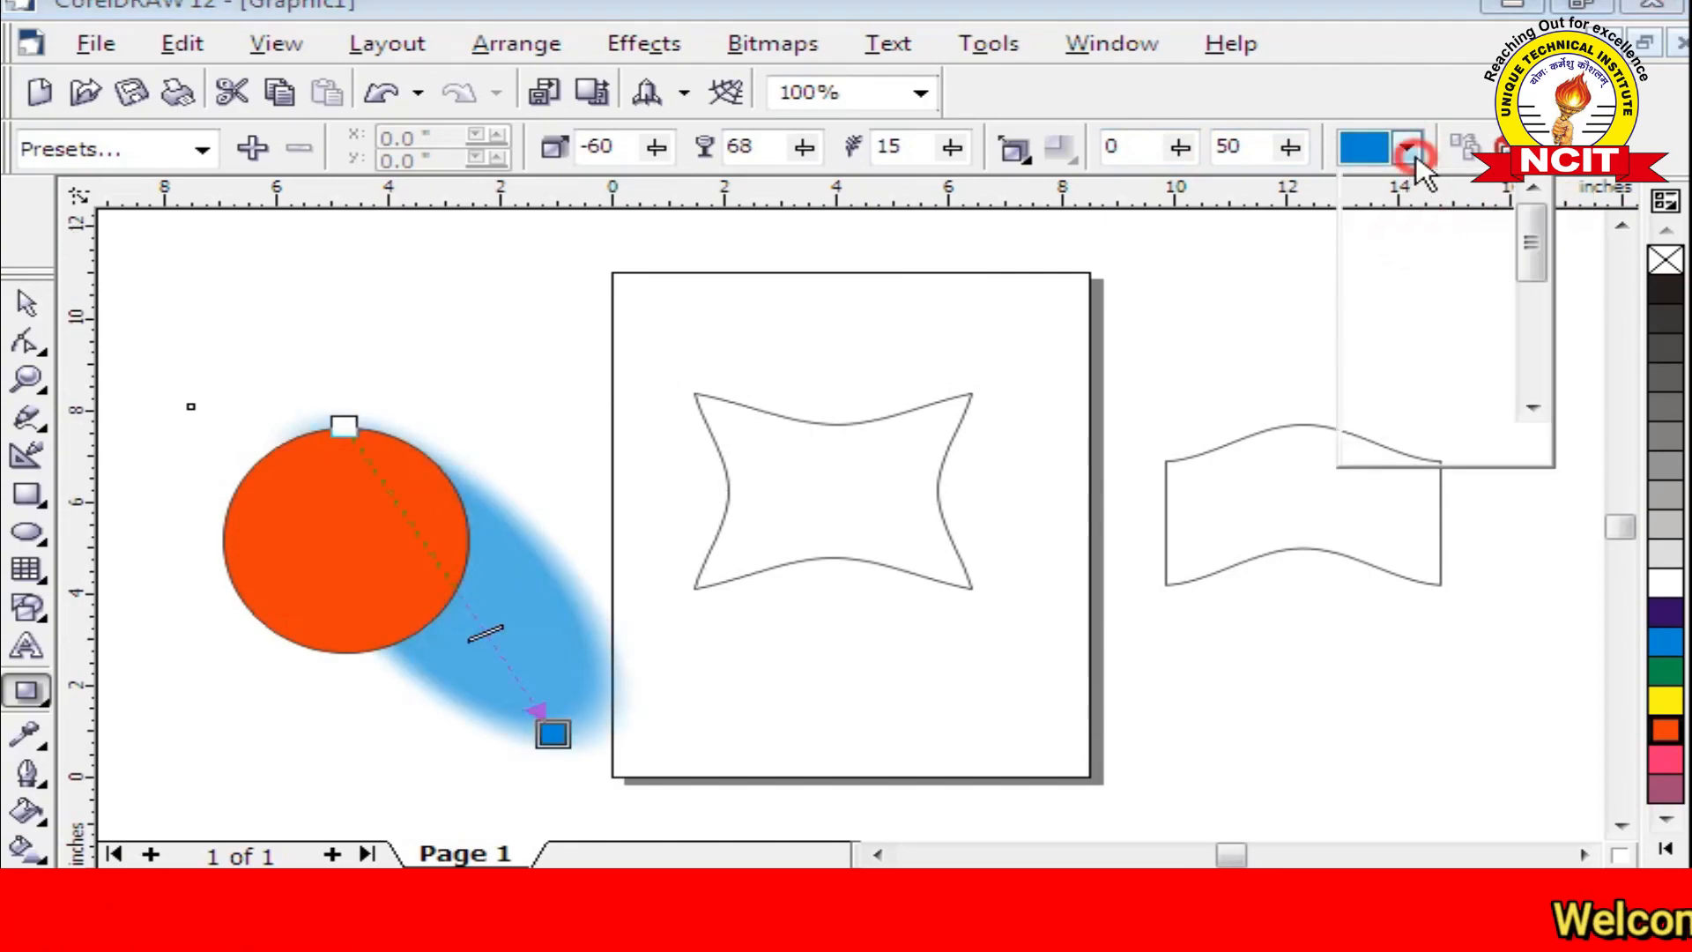
click(1404, 240)
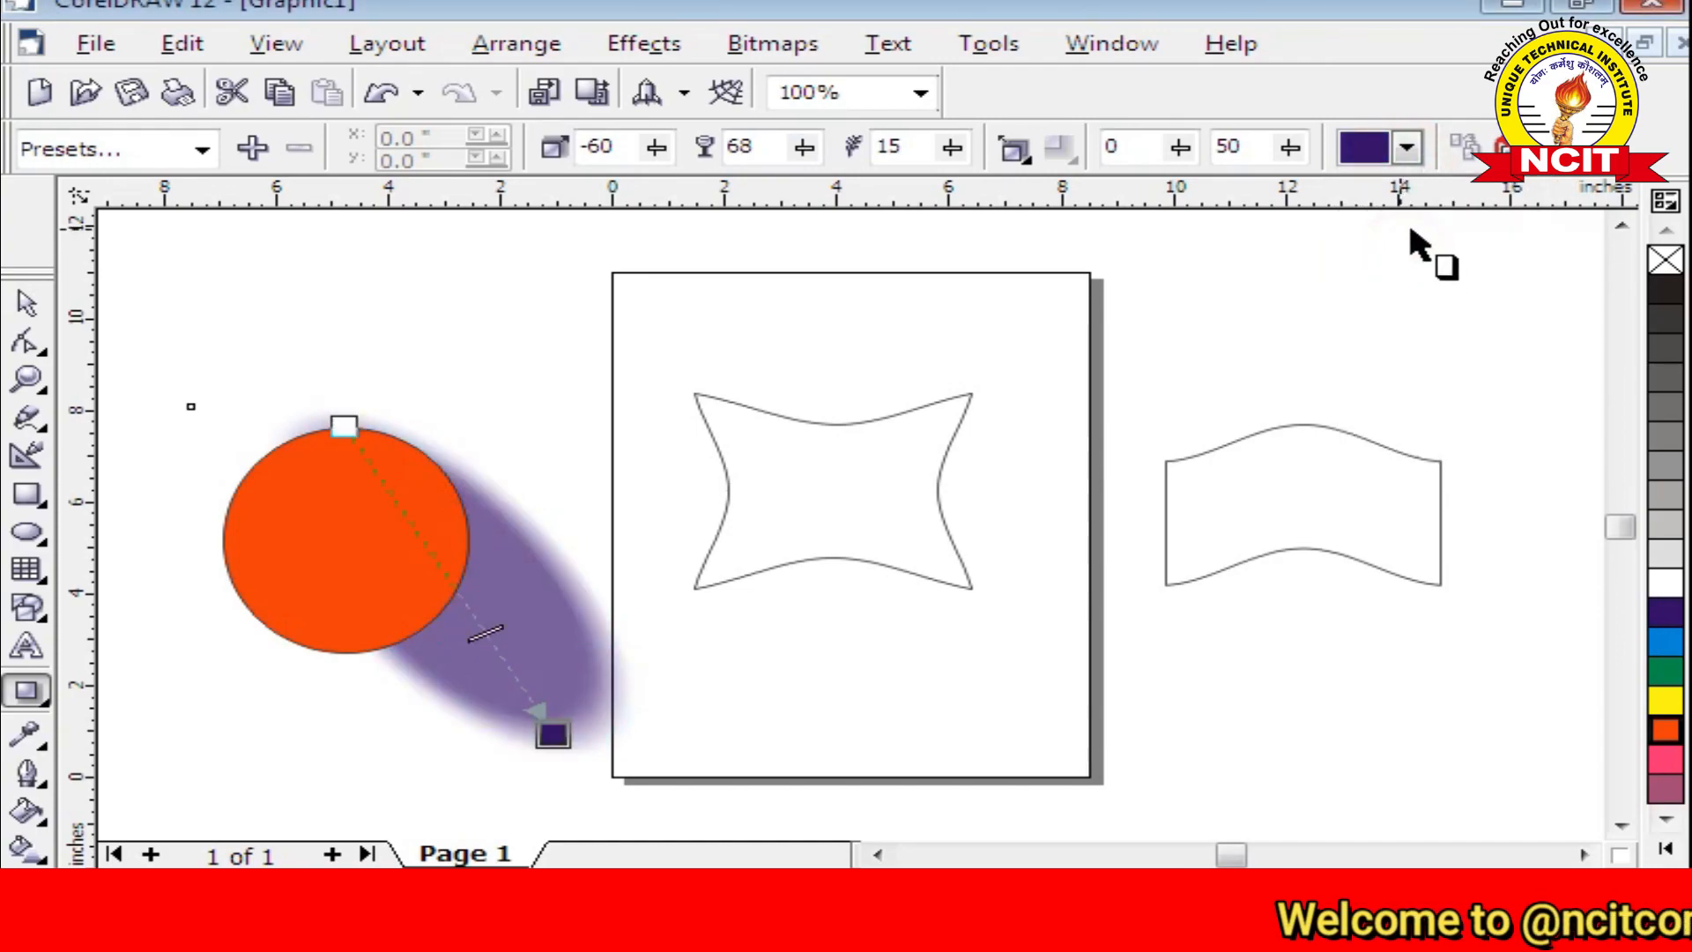
click(1408, 147)
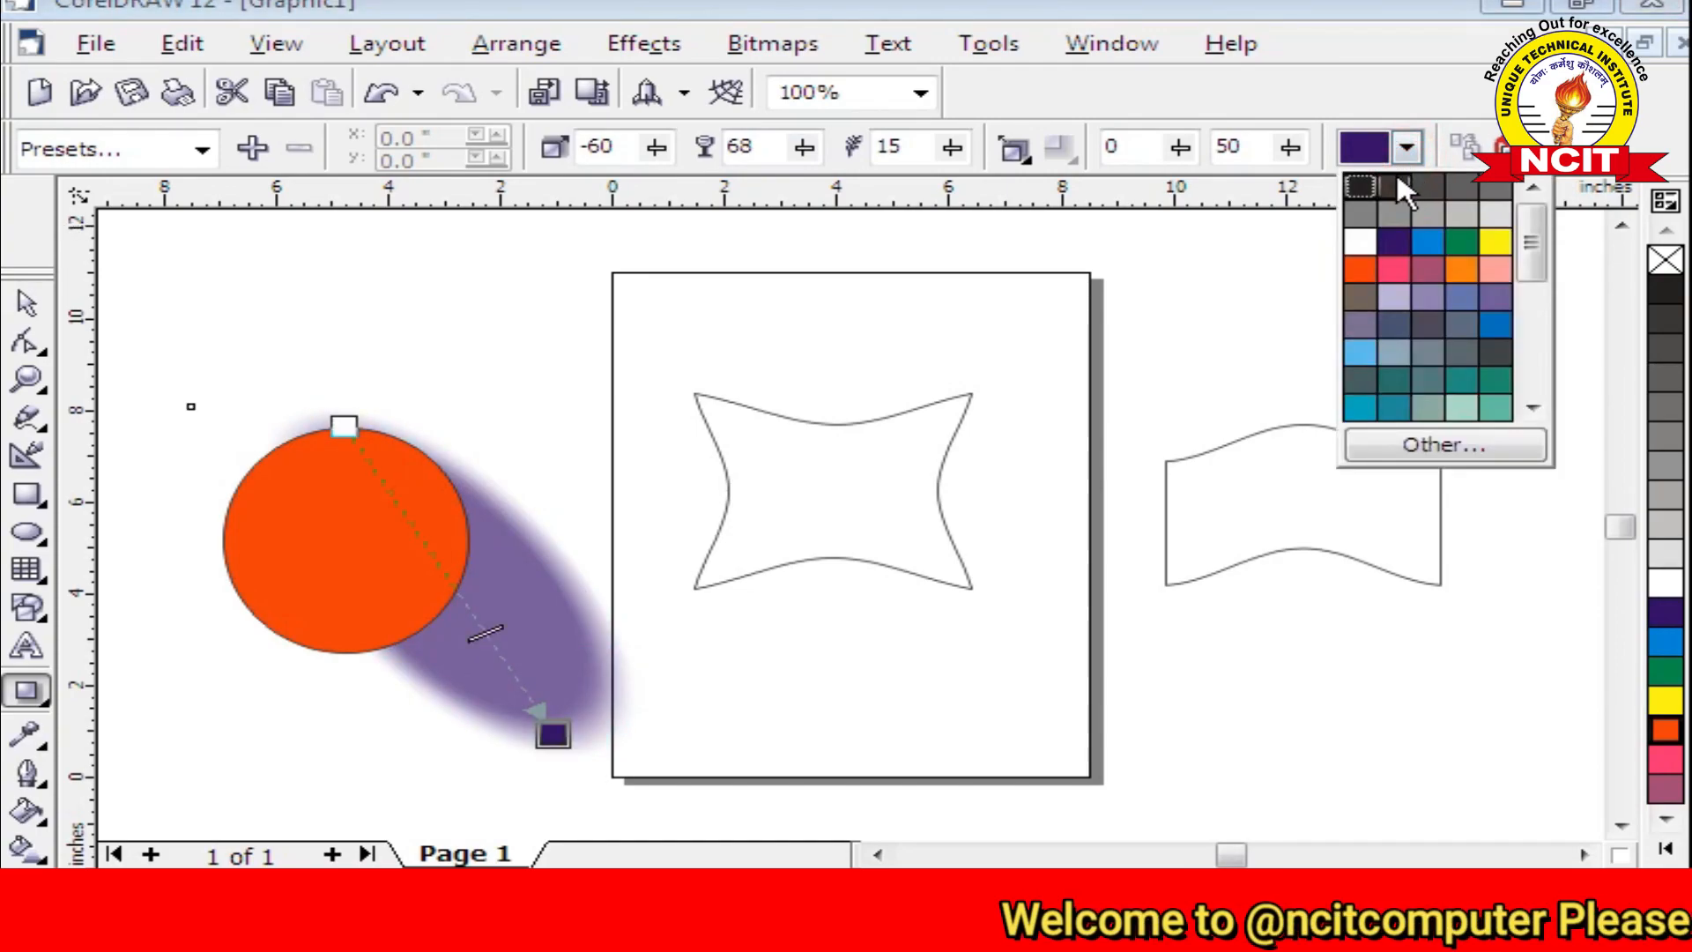
click(1394, 185)
Set the color of the ellipse's drop shadow to blue
click(1407, 147)
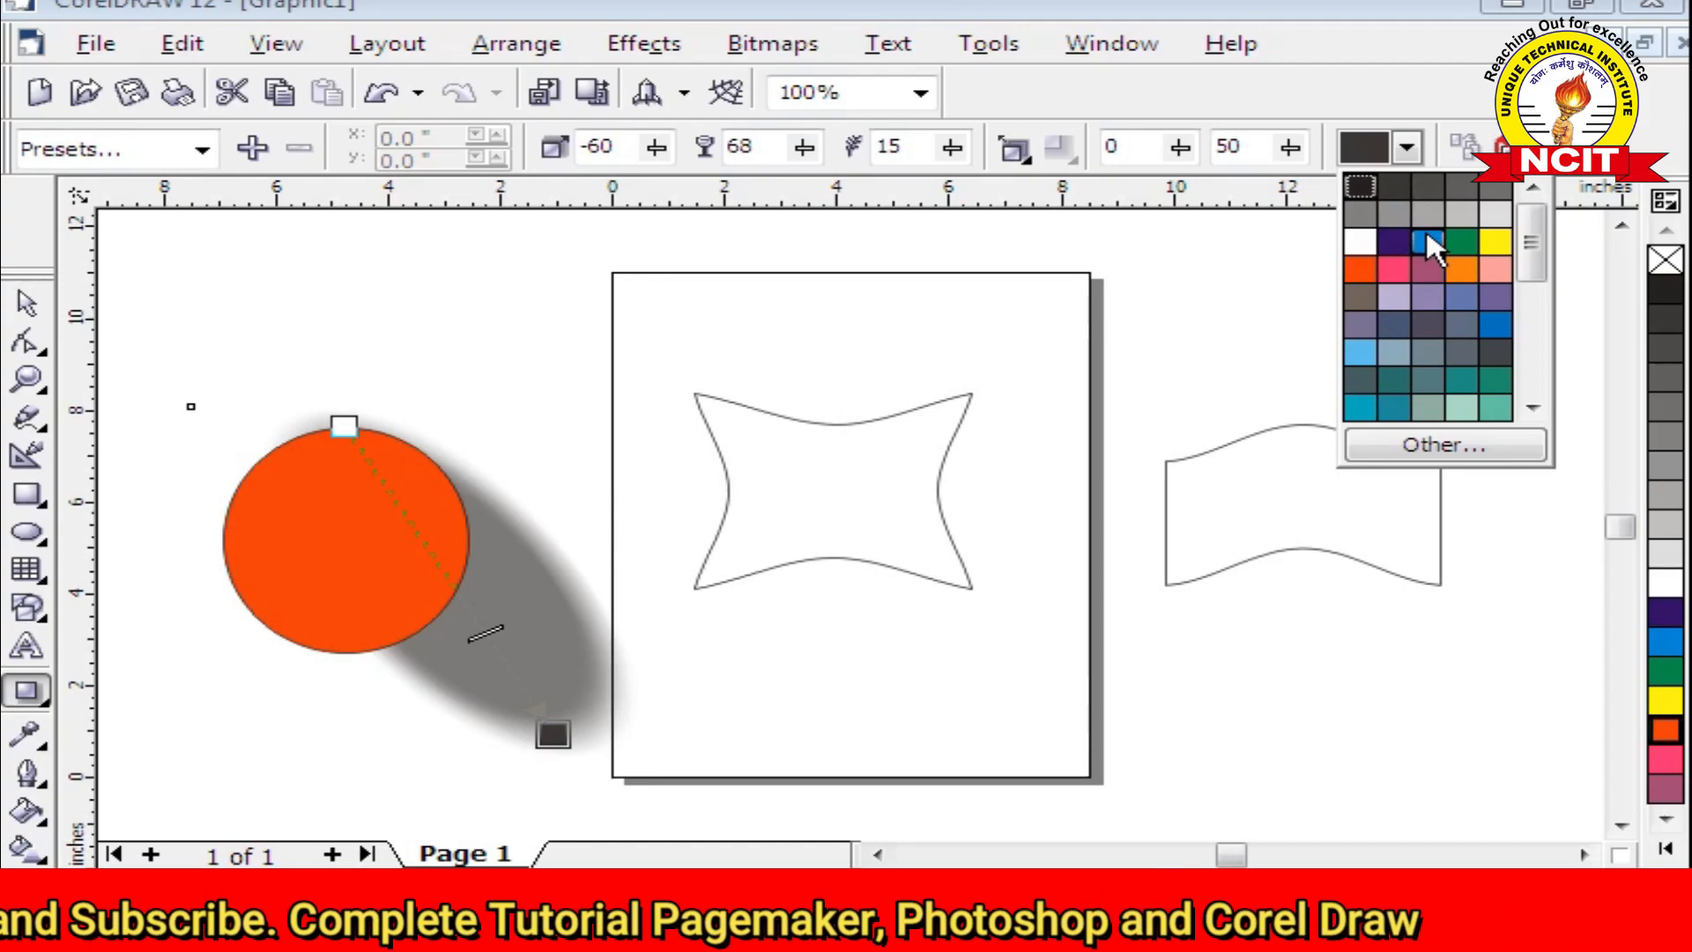
click(1428, 236)
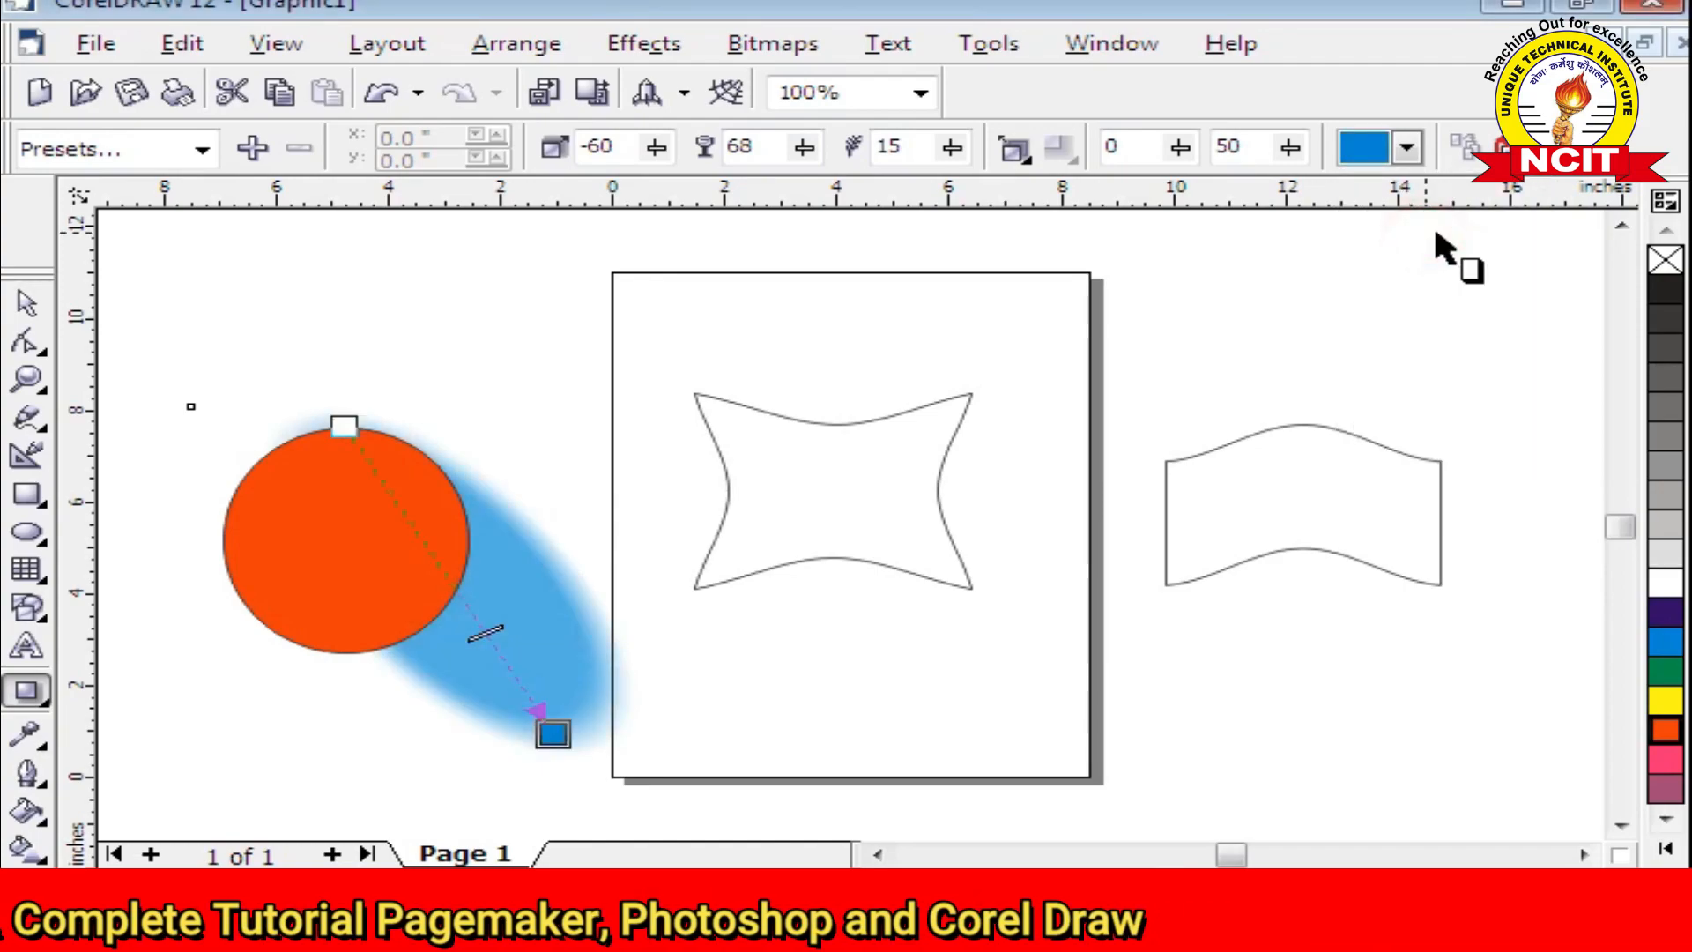
Try the Flat Bottom Left and Flat Top Left drop shadow presets on the orange ellipse, ending with Large Glow
click(202, 152)
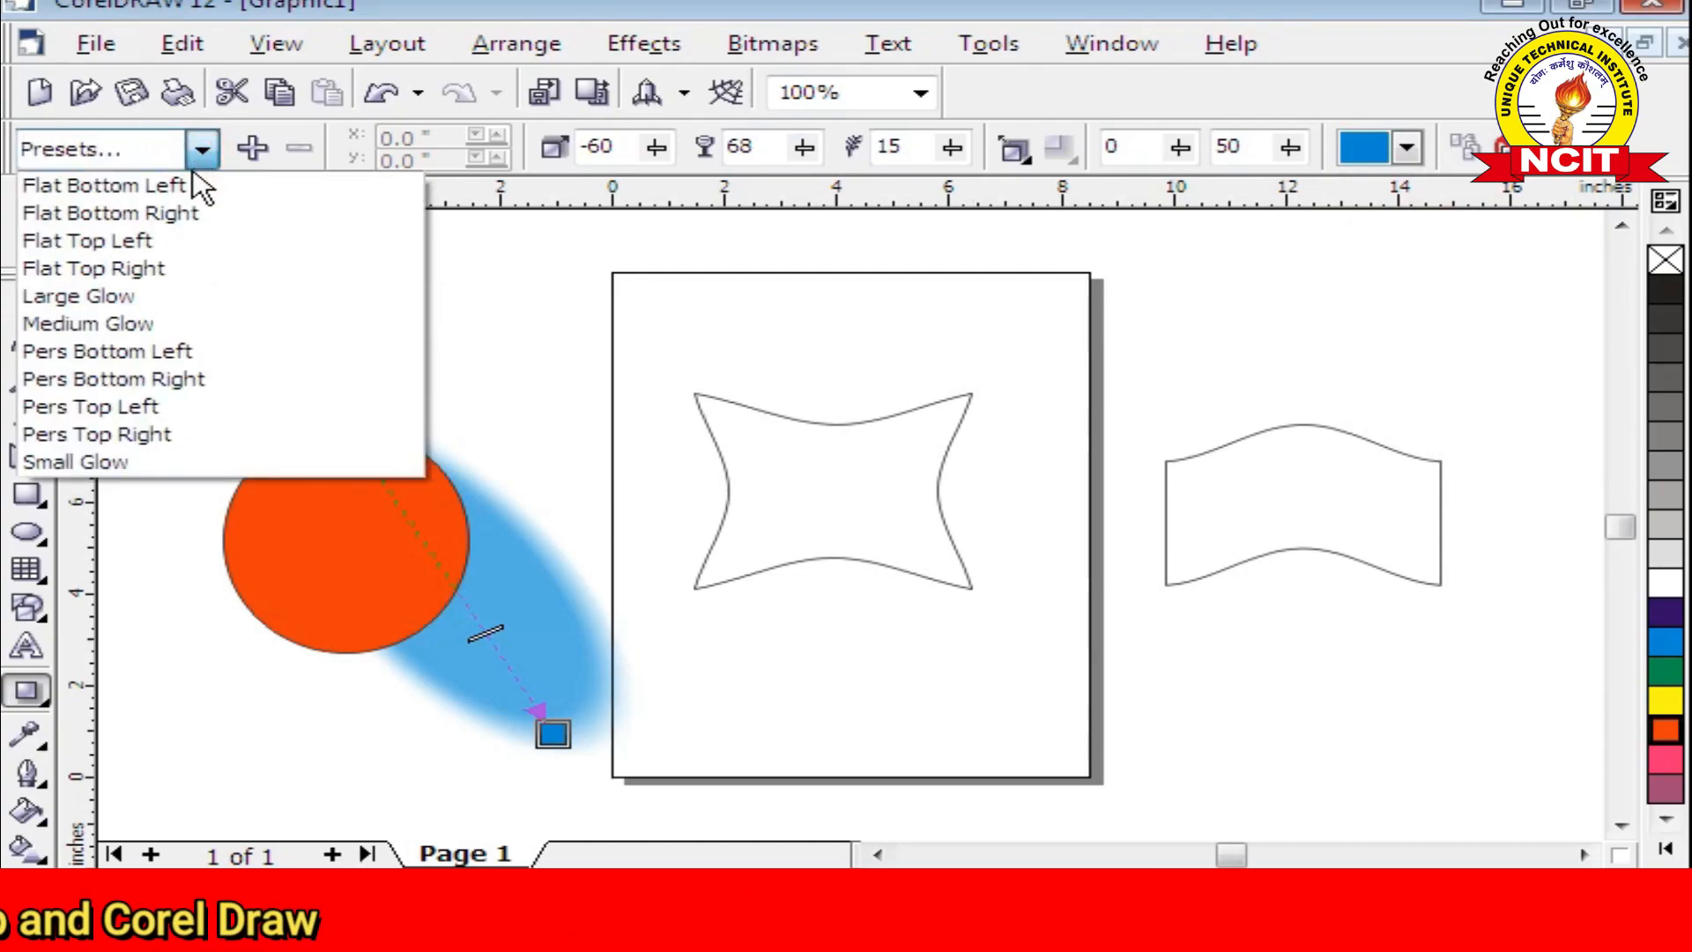
click(179, 185)
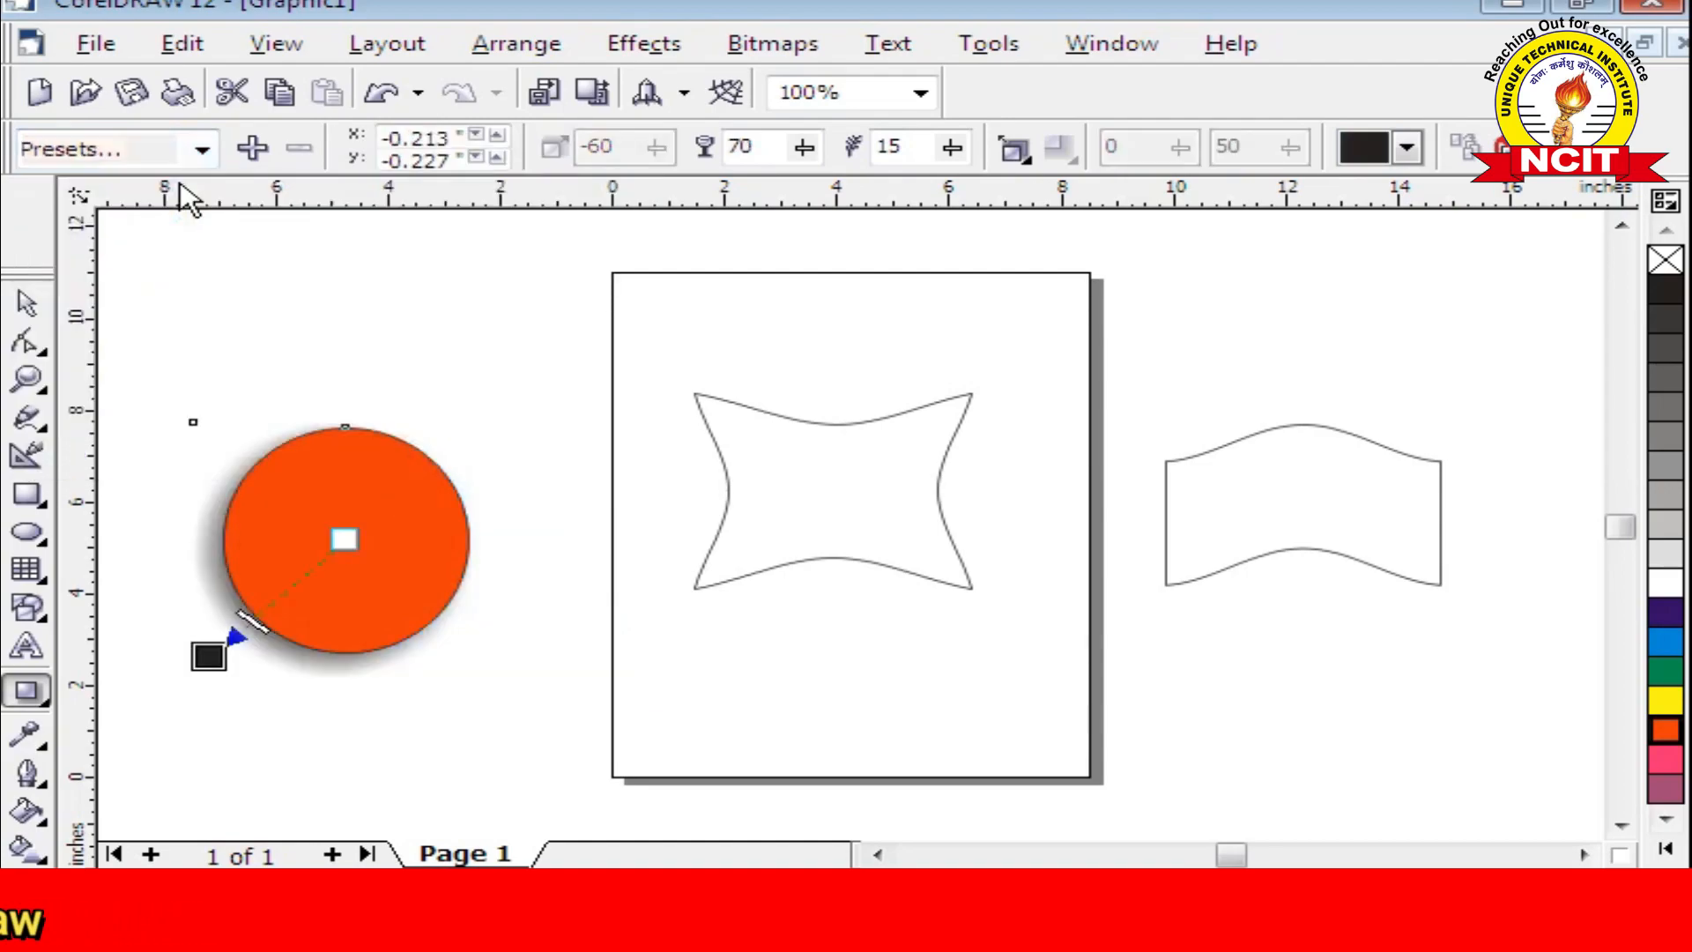
click(194, 154)
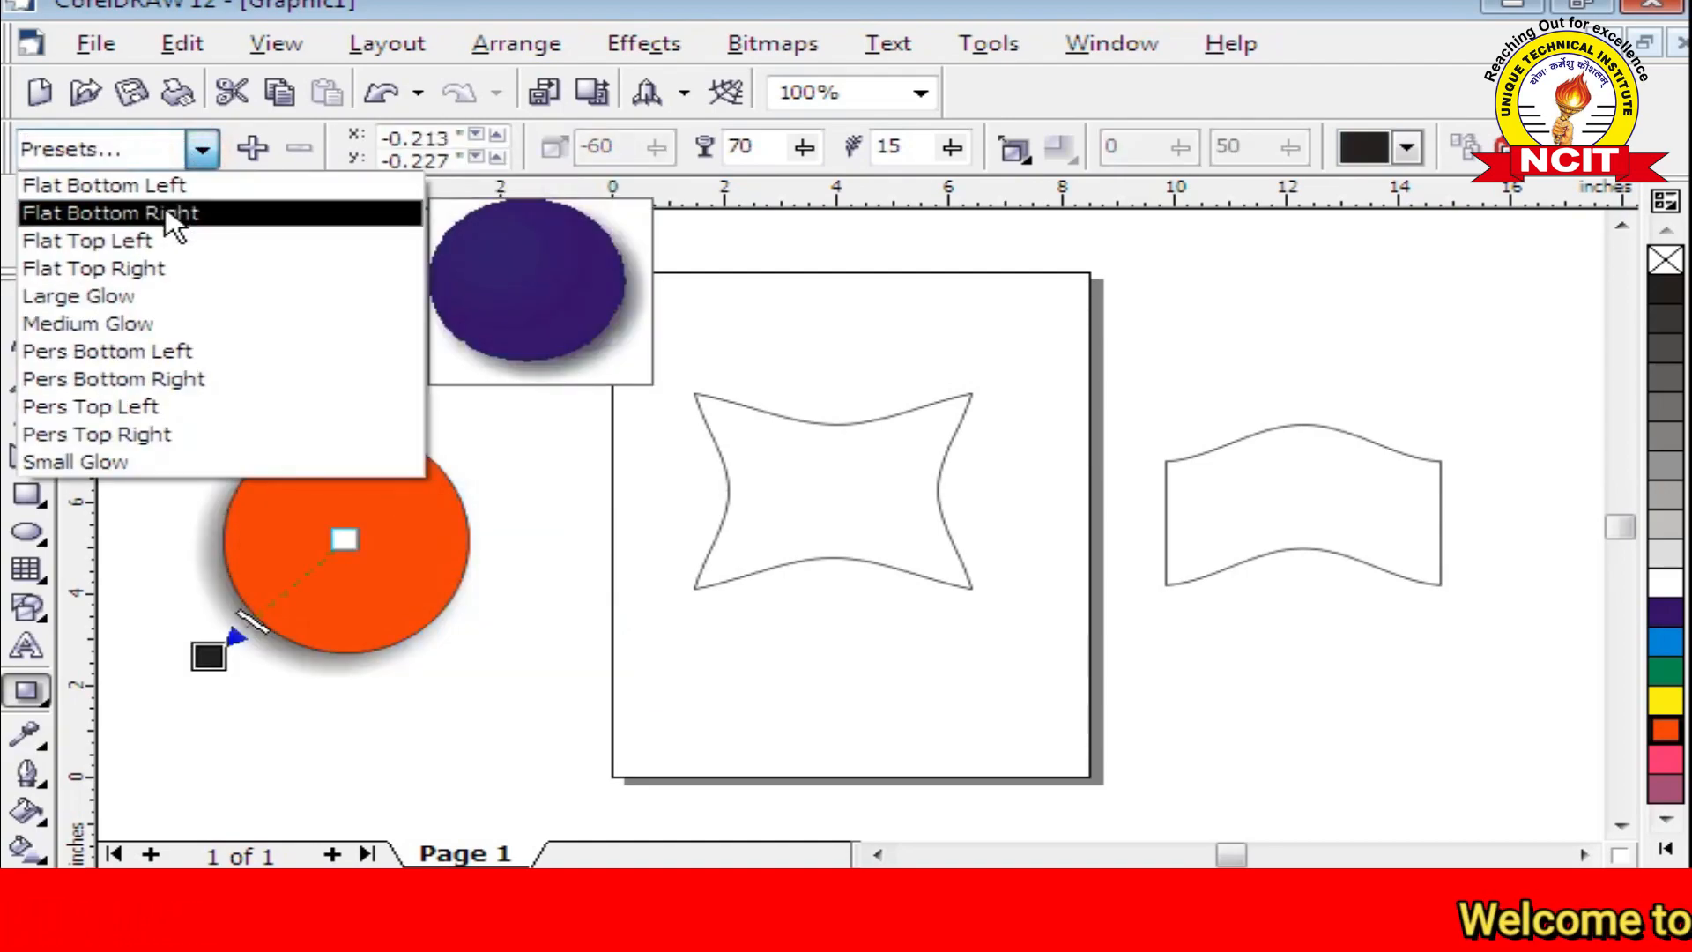
click(156, 238)
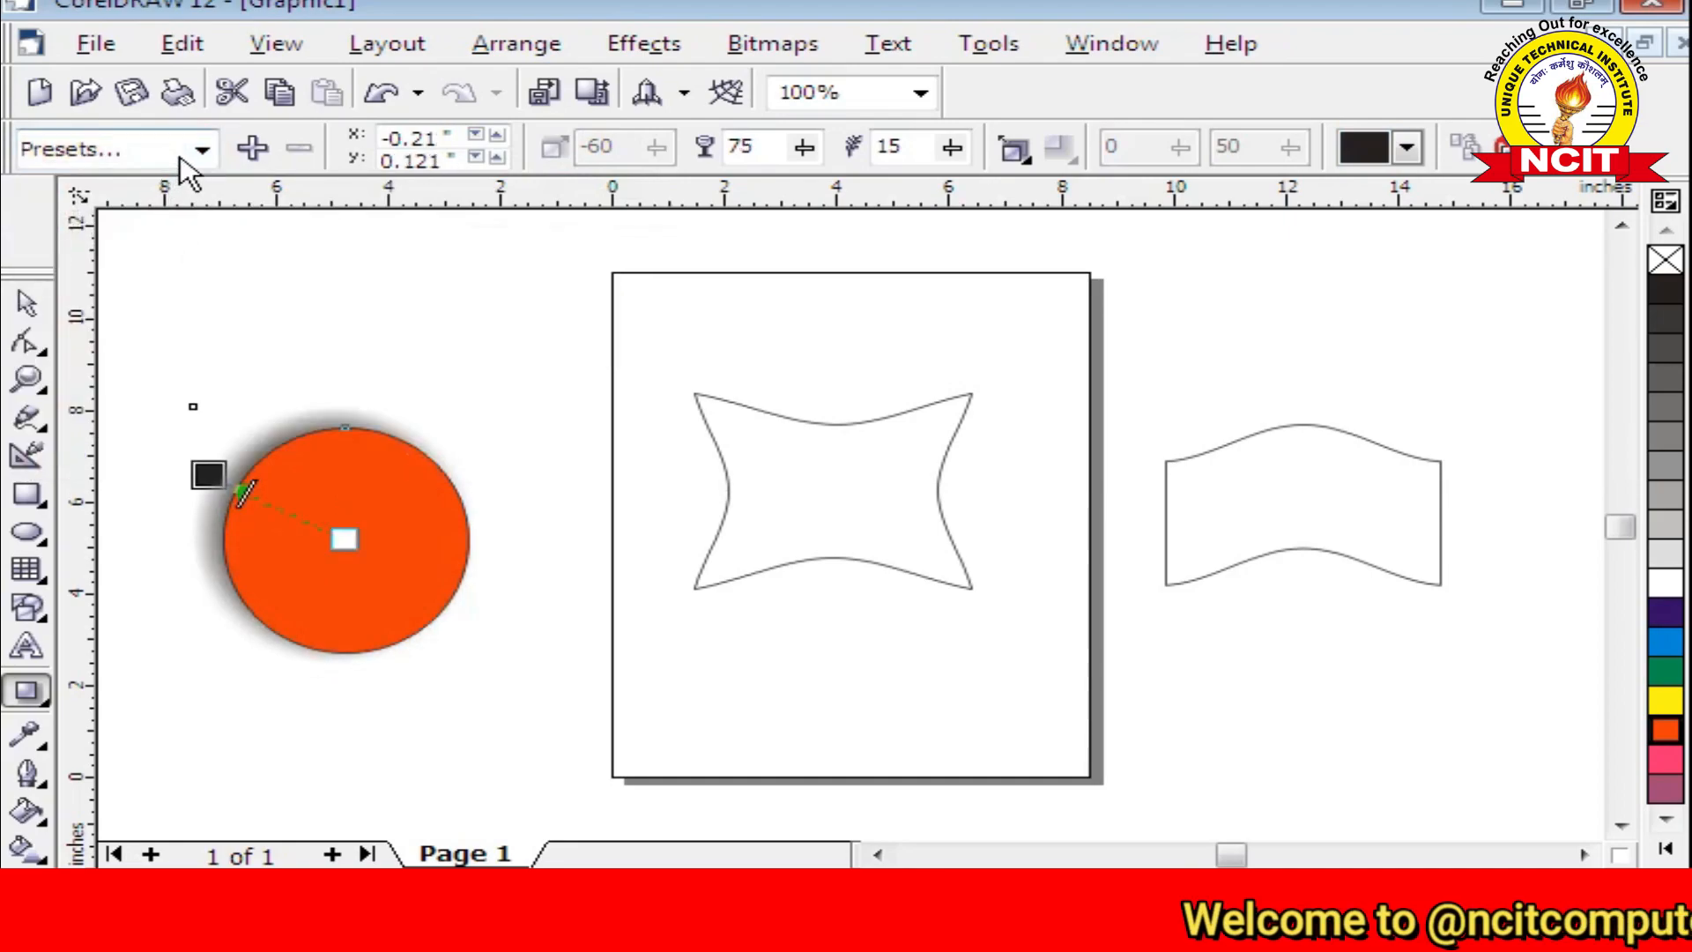
click(199, 152)
click(164, 296)
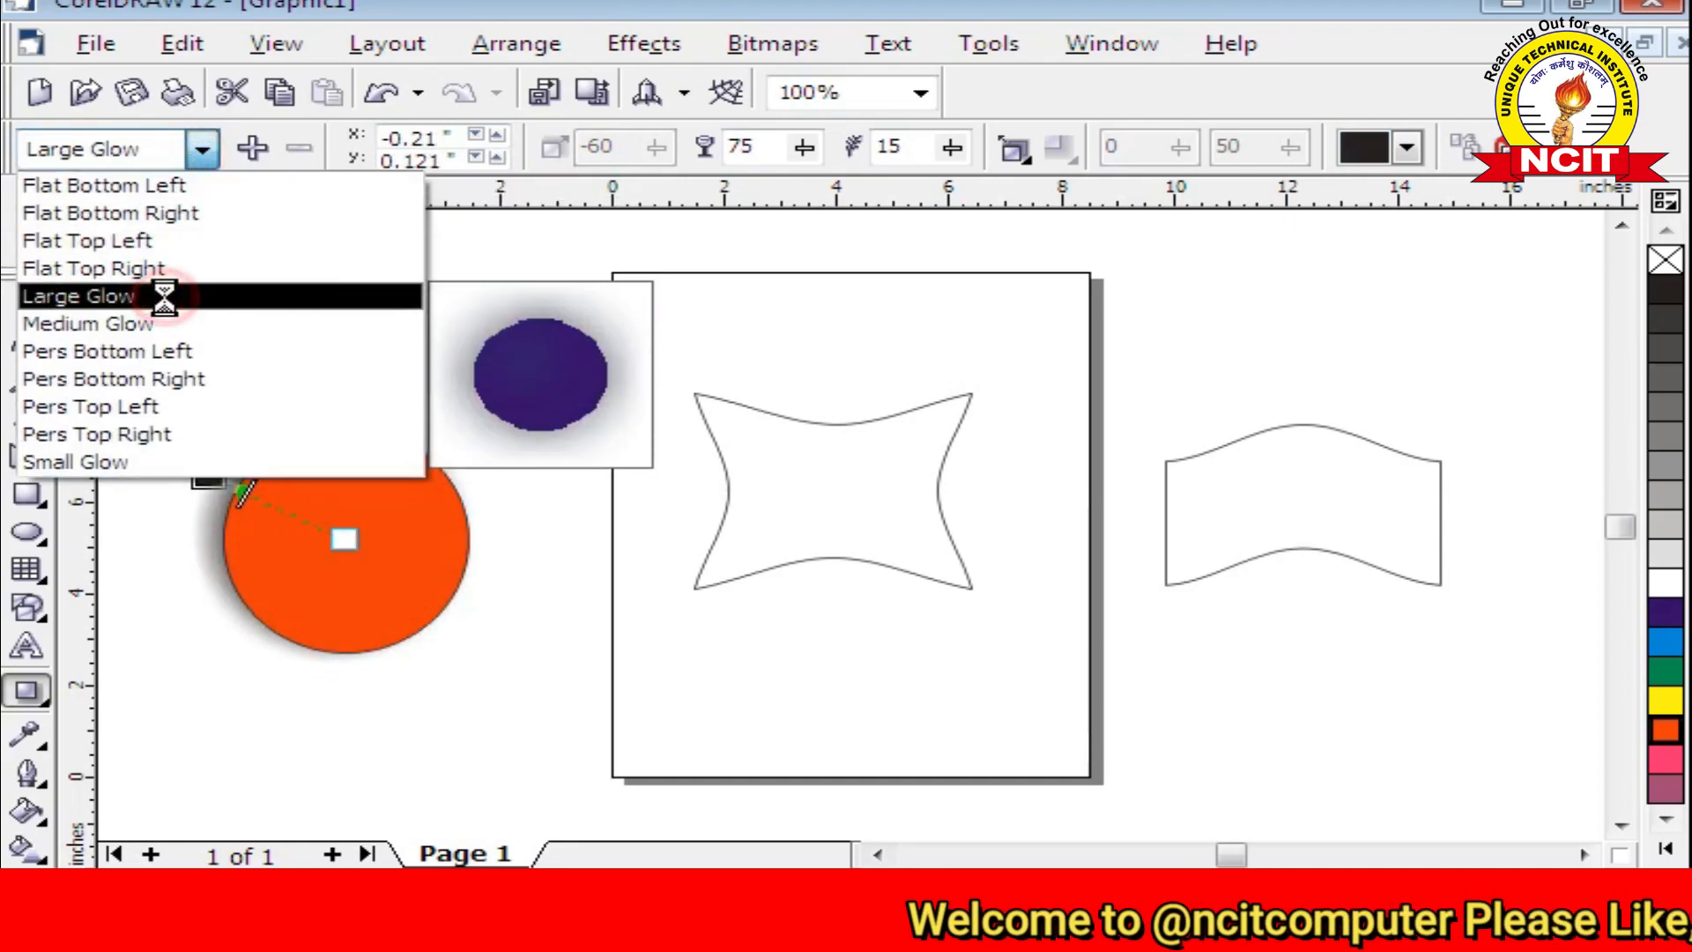
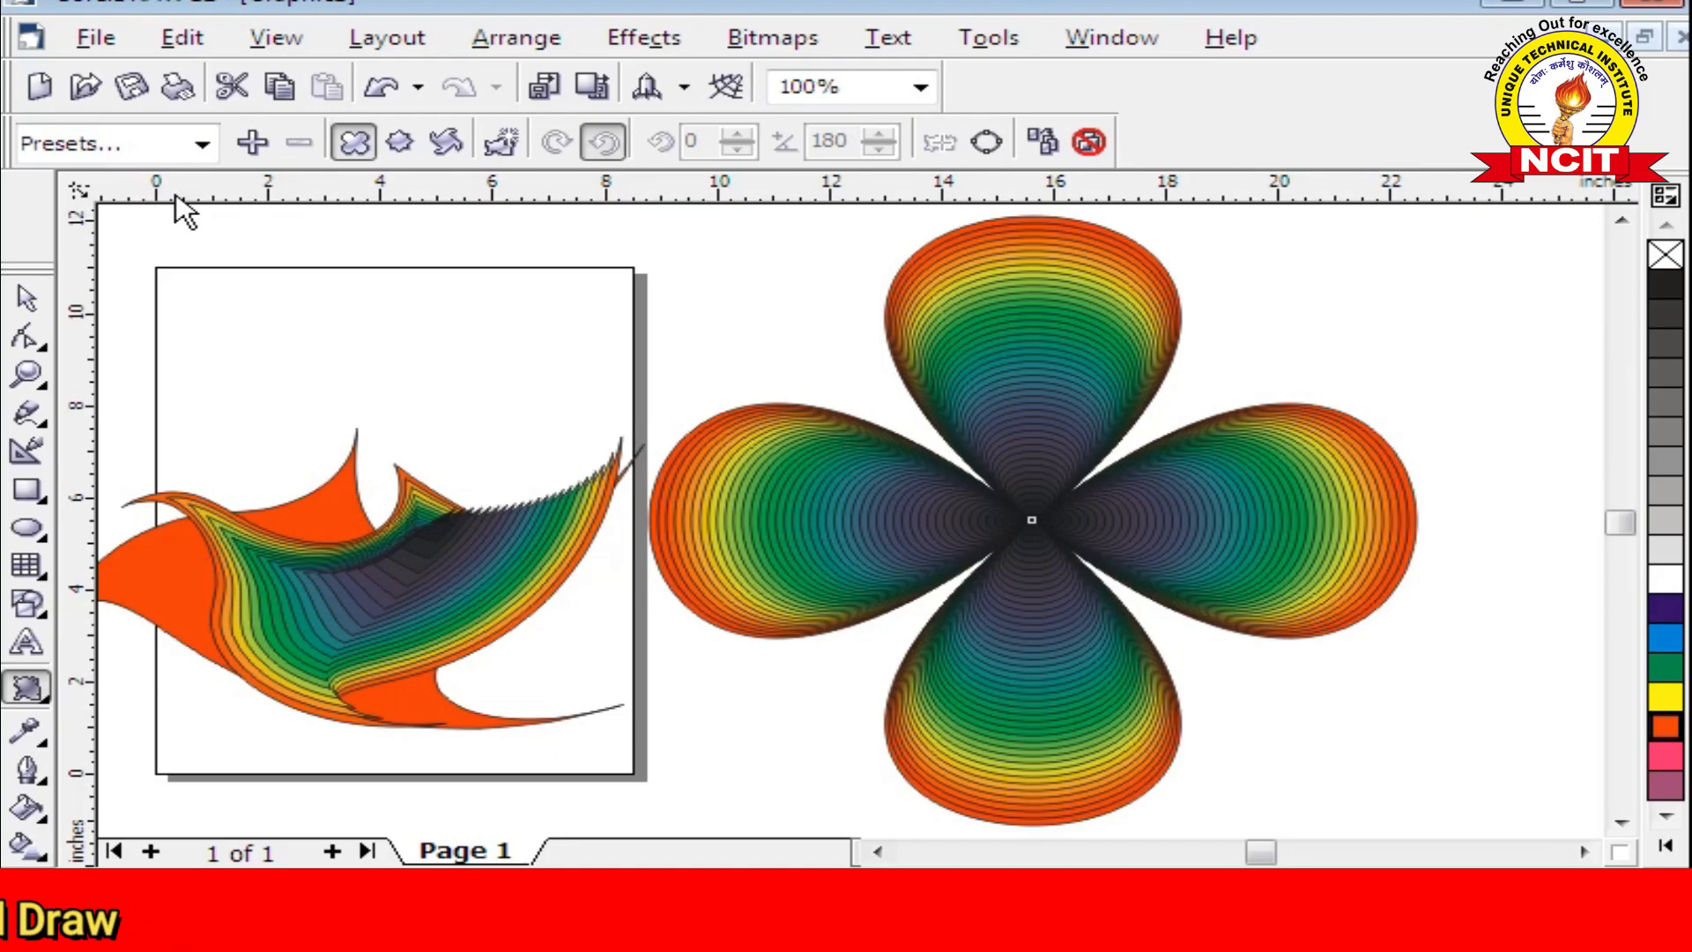
click(36, 692)
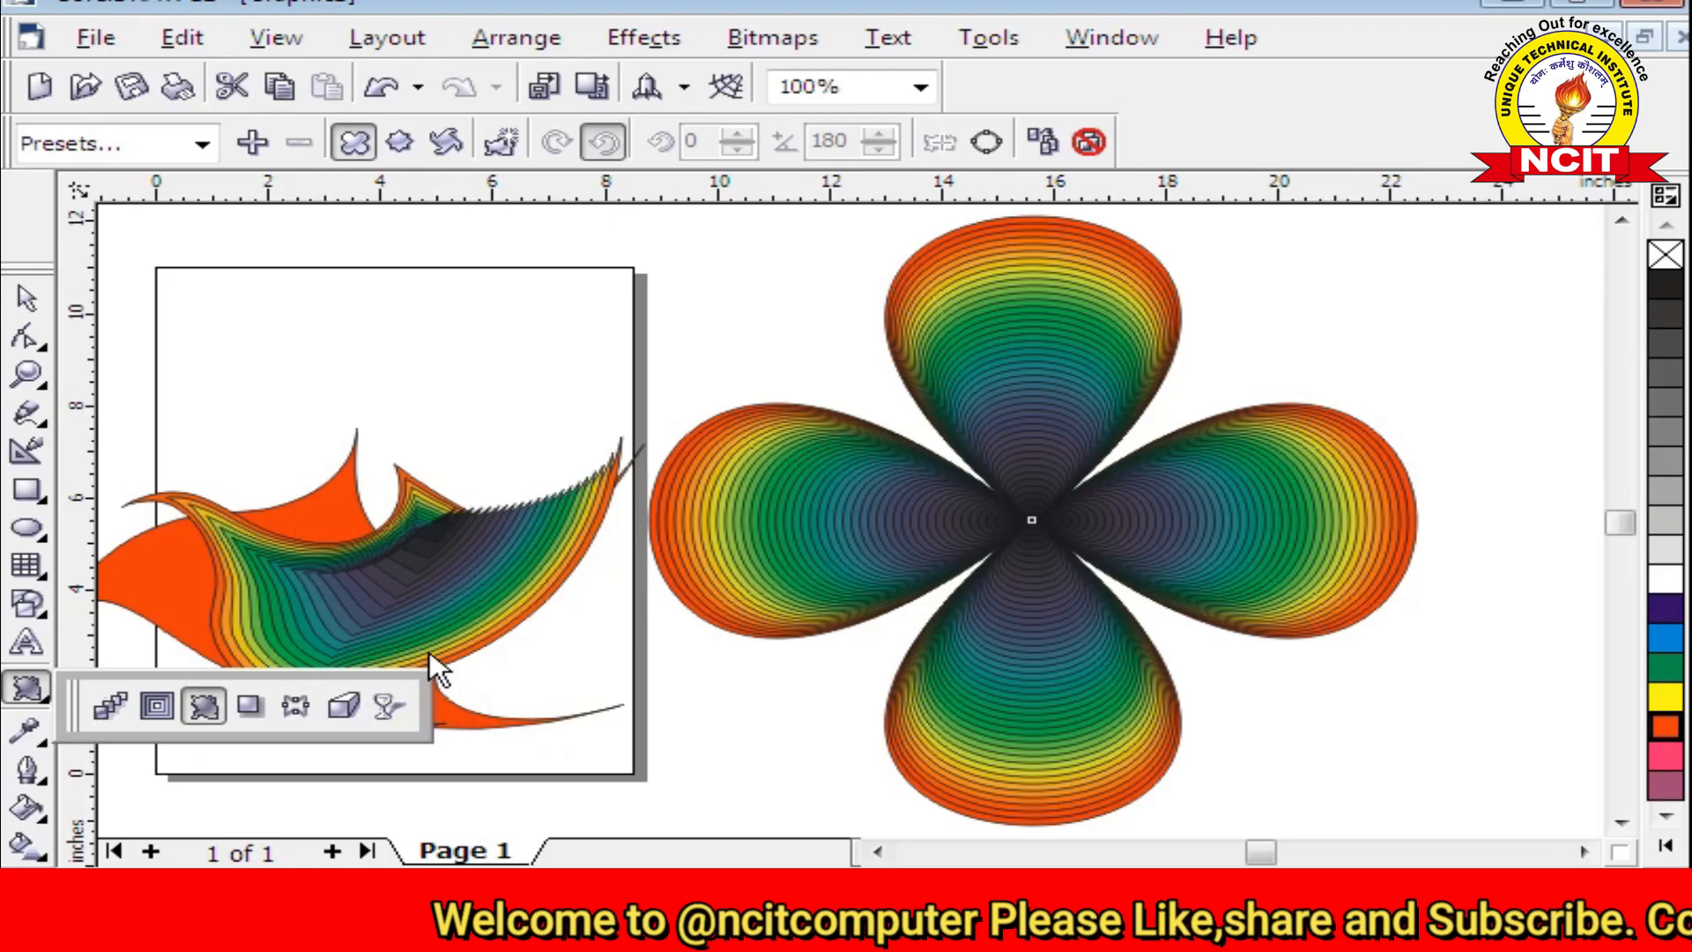
click(35, 687)
click(42, 701)
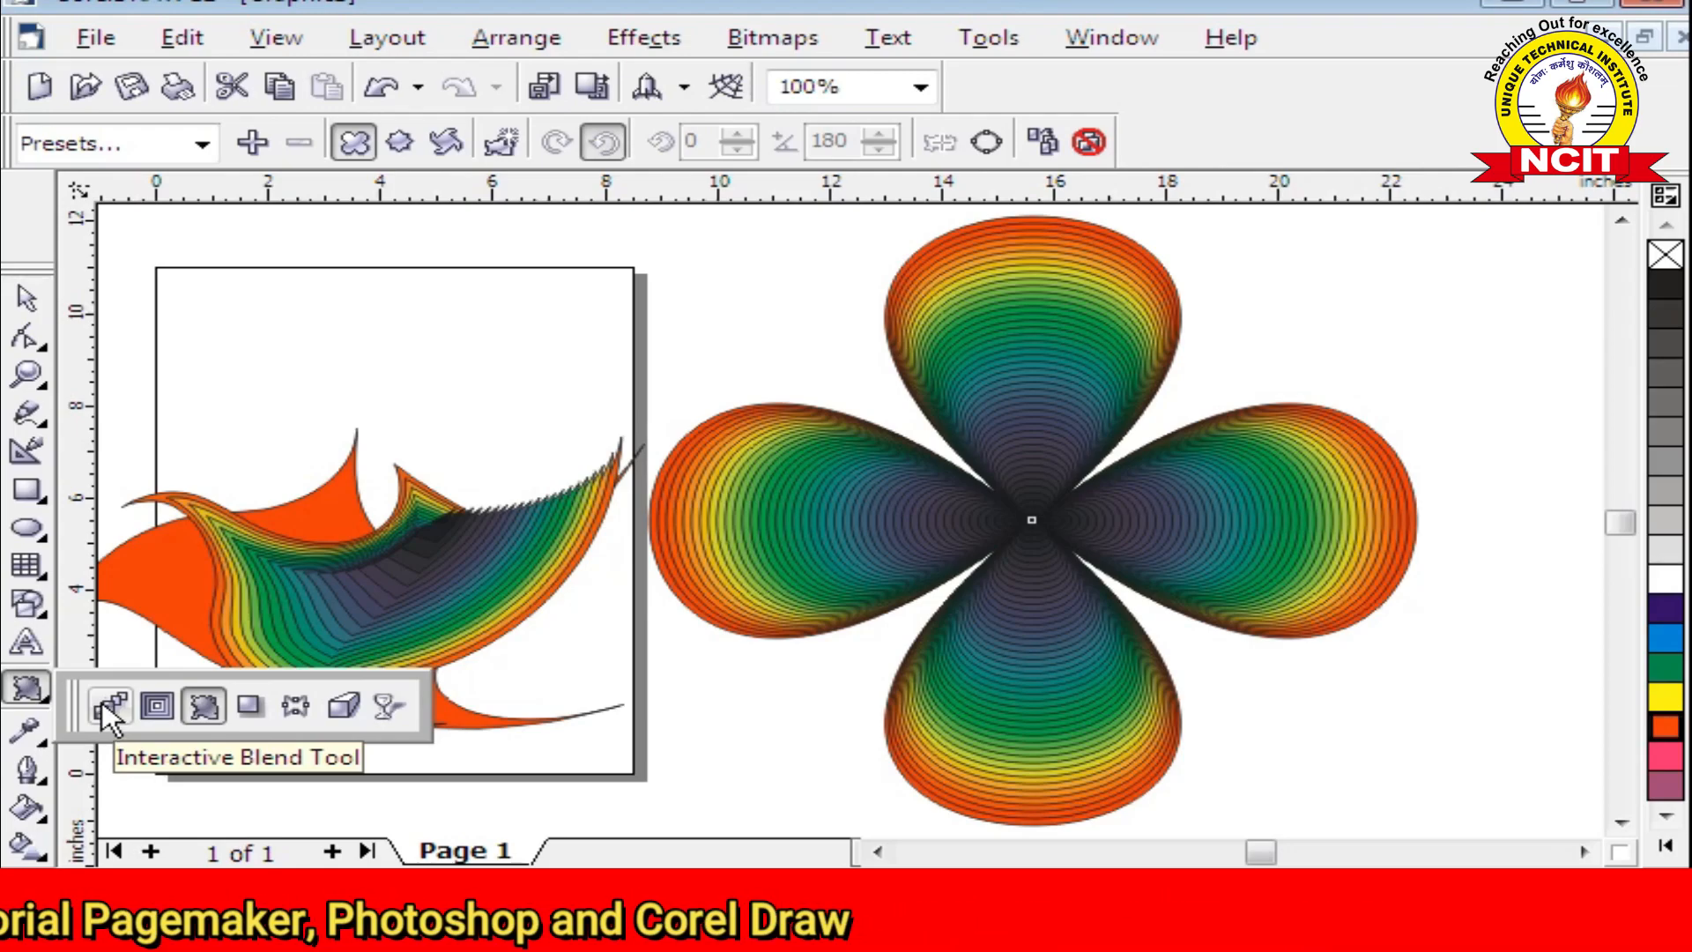
Draw a rectangle about 1.28 by 1.24 inches right of the flower shape and an ellipse about 1.2 by 1.32 inches to its lower right
click(1582, 853)
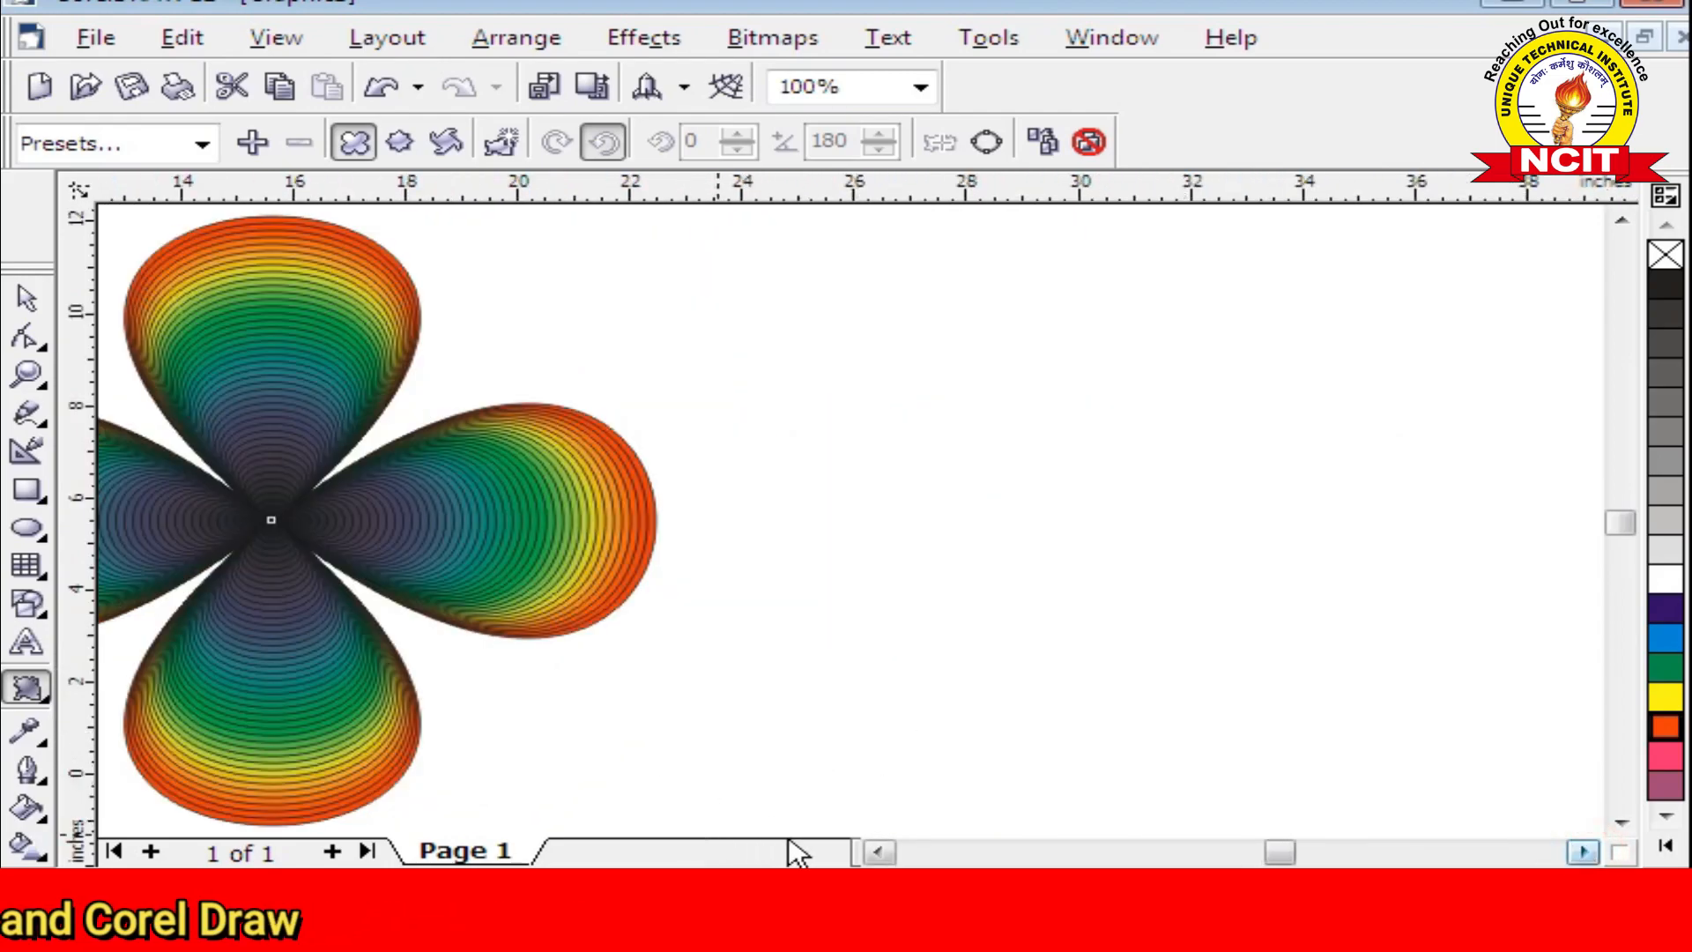
click(879, 853)
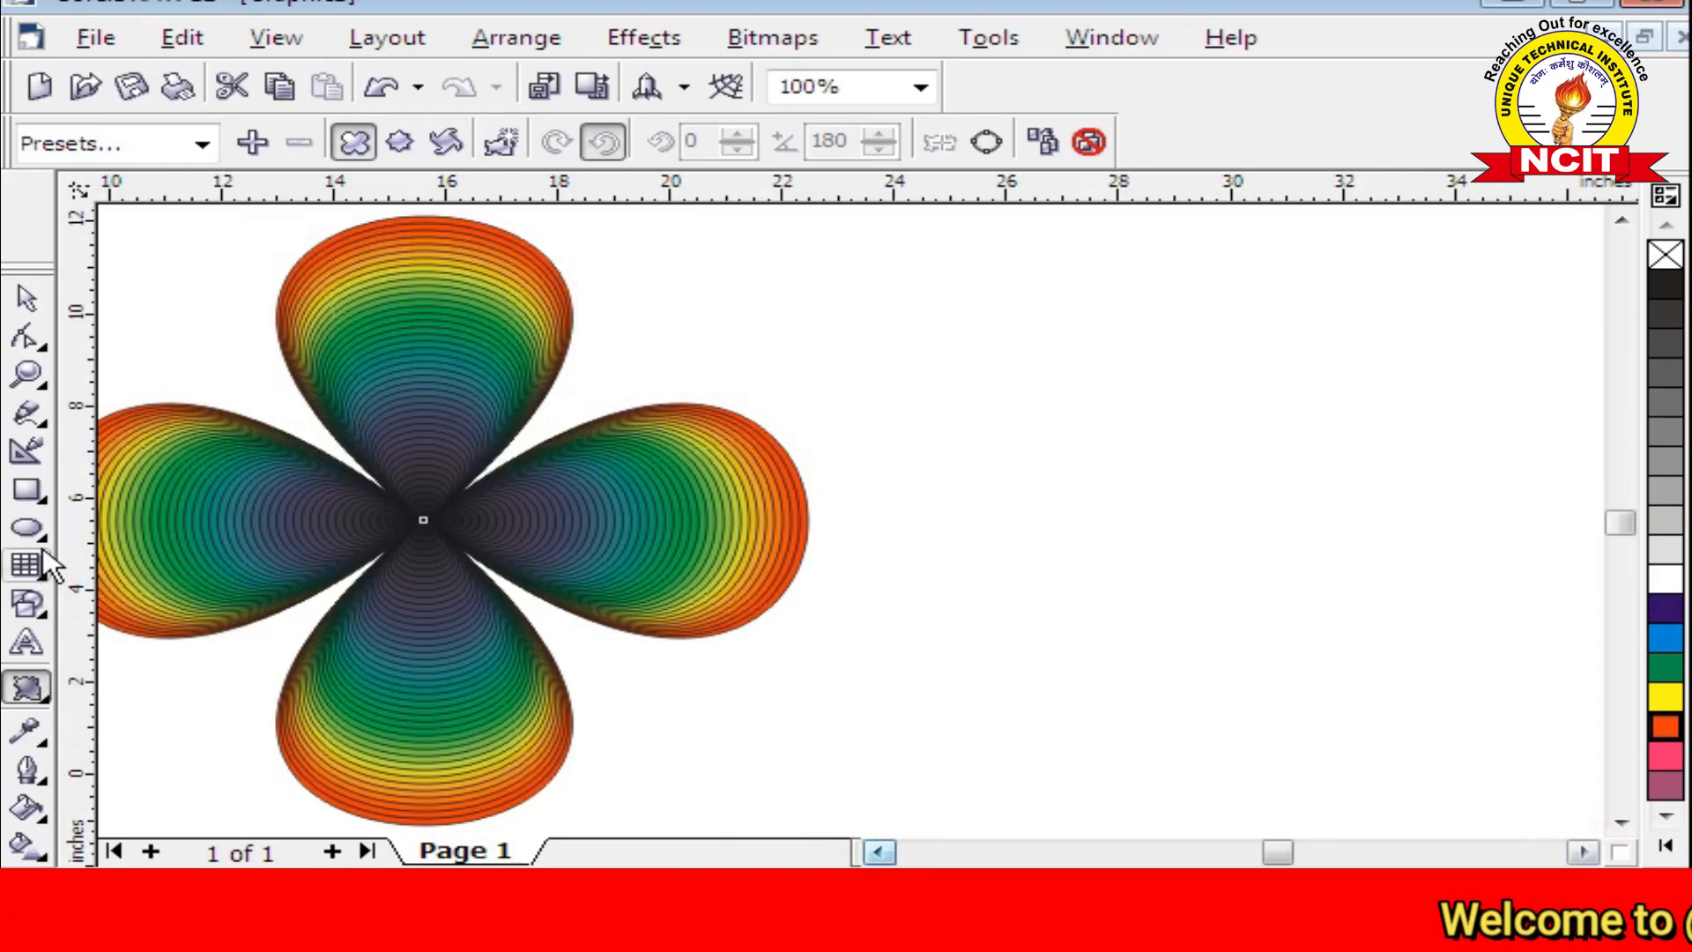
click(26, 490)
drag(1027, 300, 1099, 356)
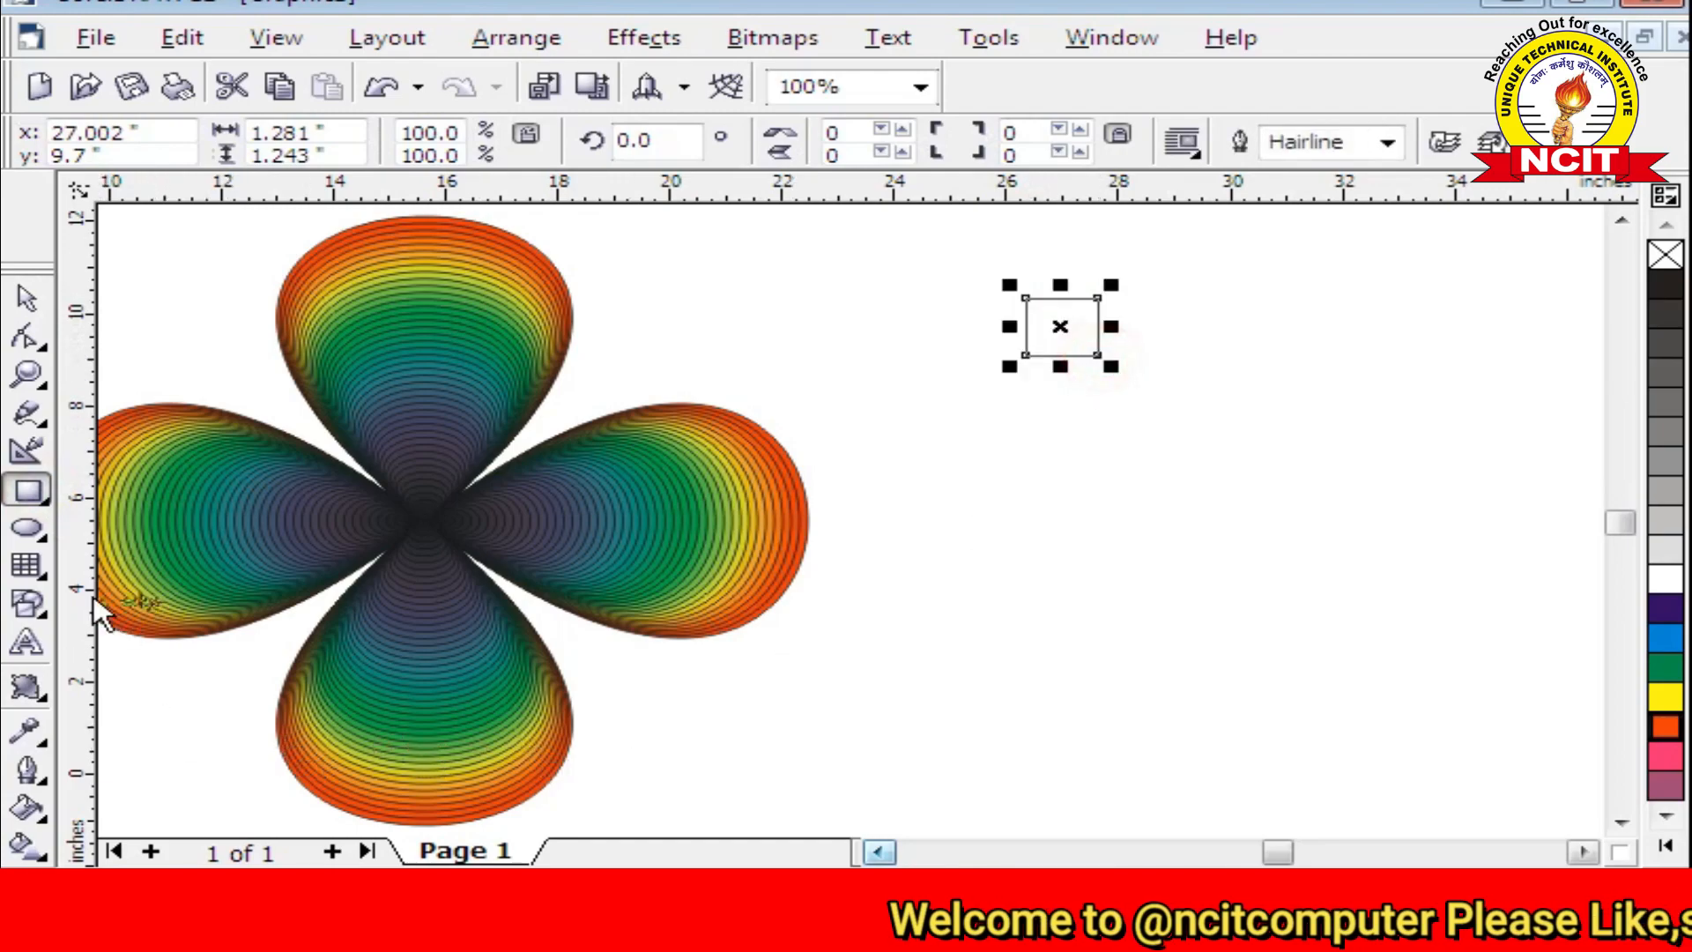
click(27, 528)
drag(1332, 677, 1399, 736)
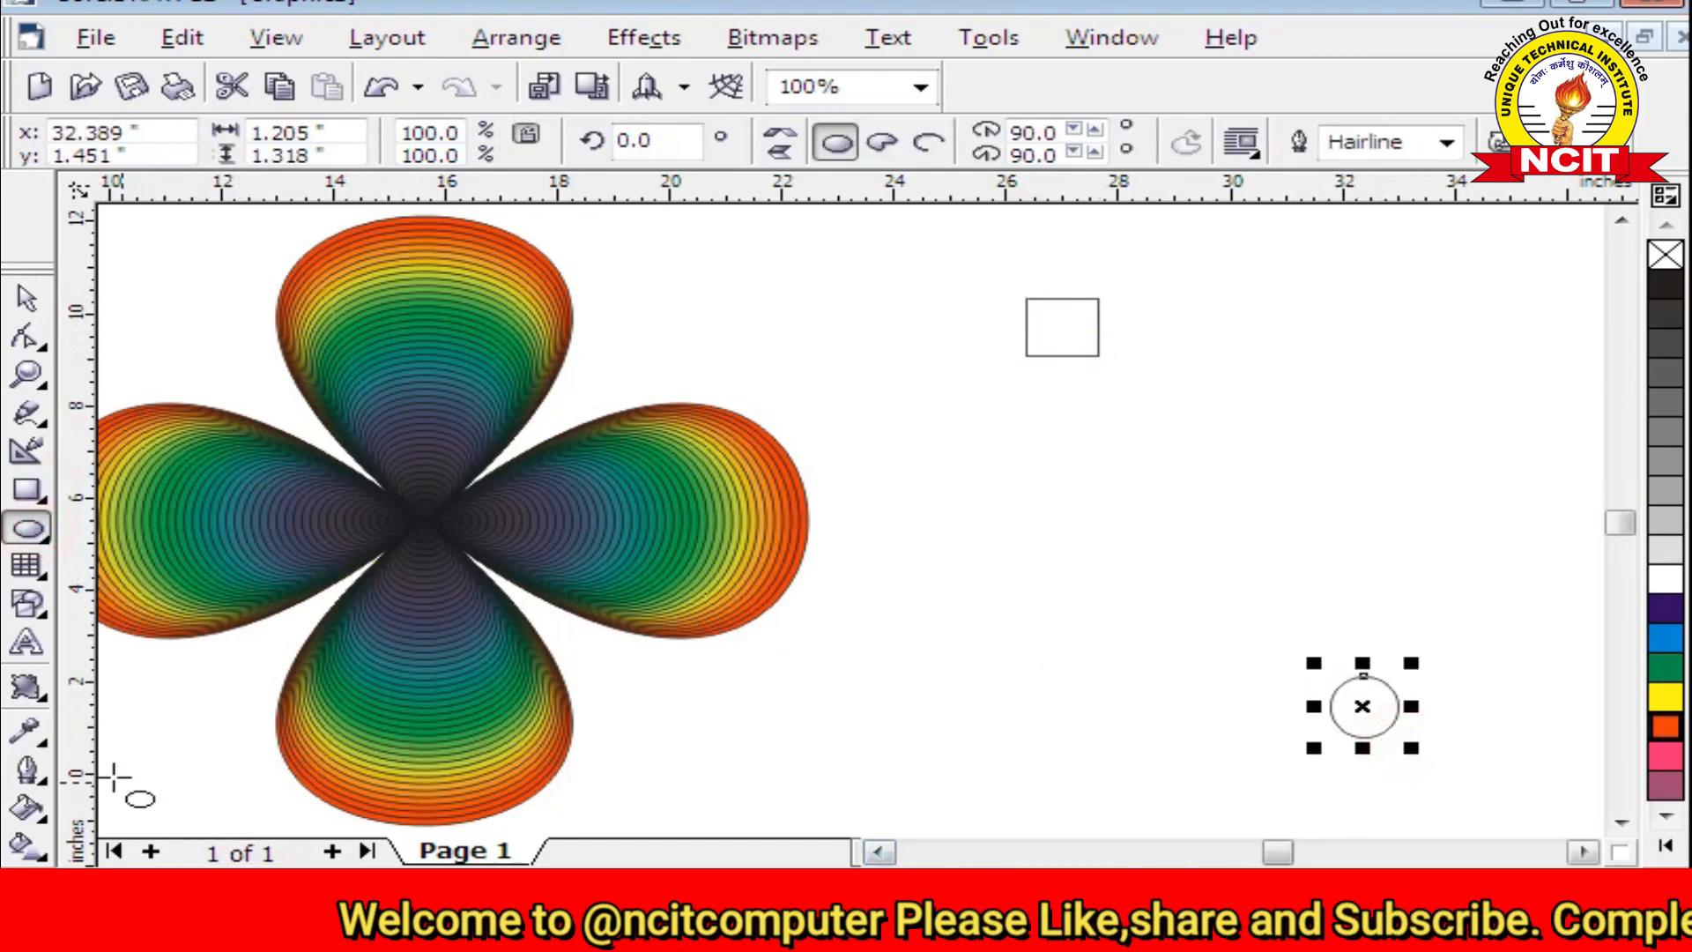
Blend the small rectangle into the small ellipse with the Interactive Blend Tool and fill the blend with orange
click(27, 687)
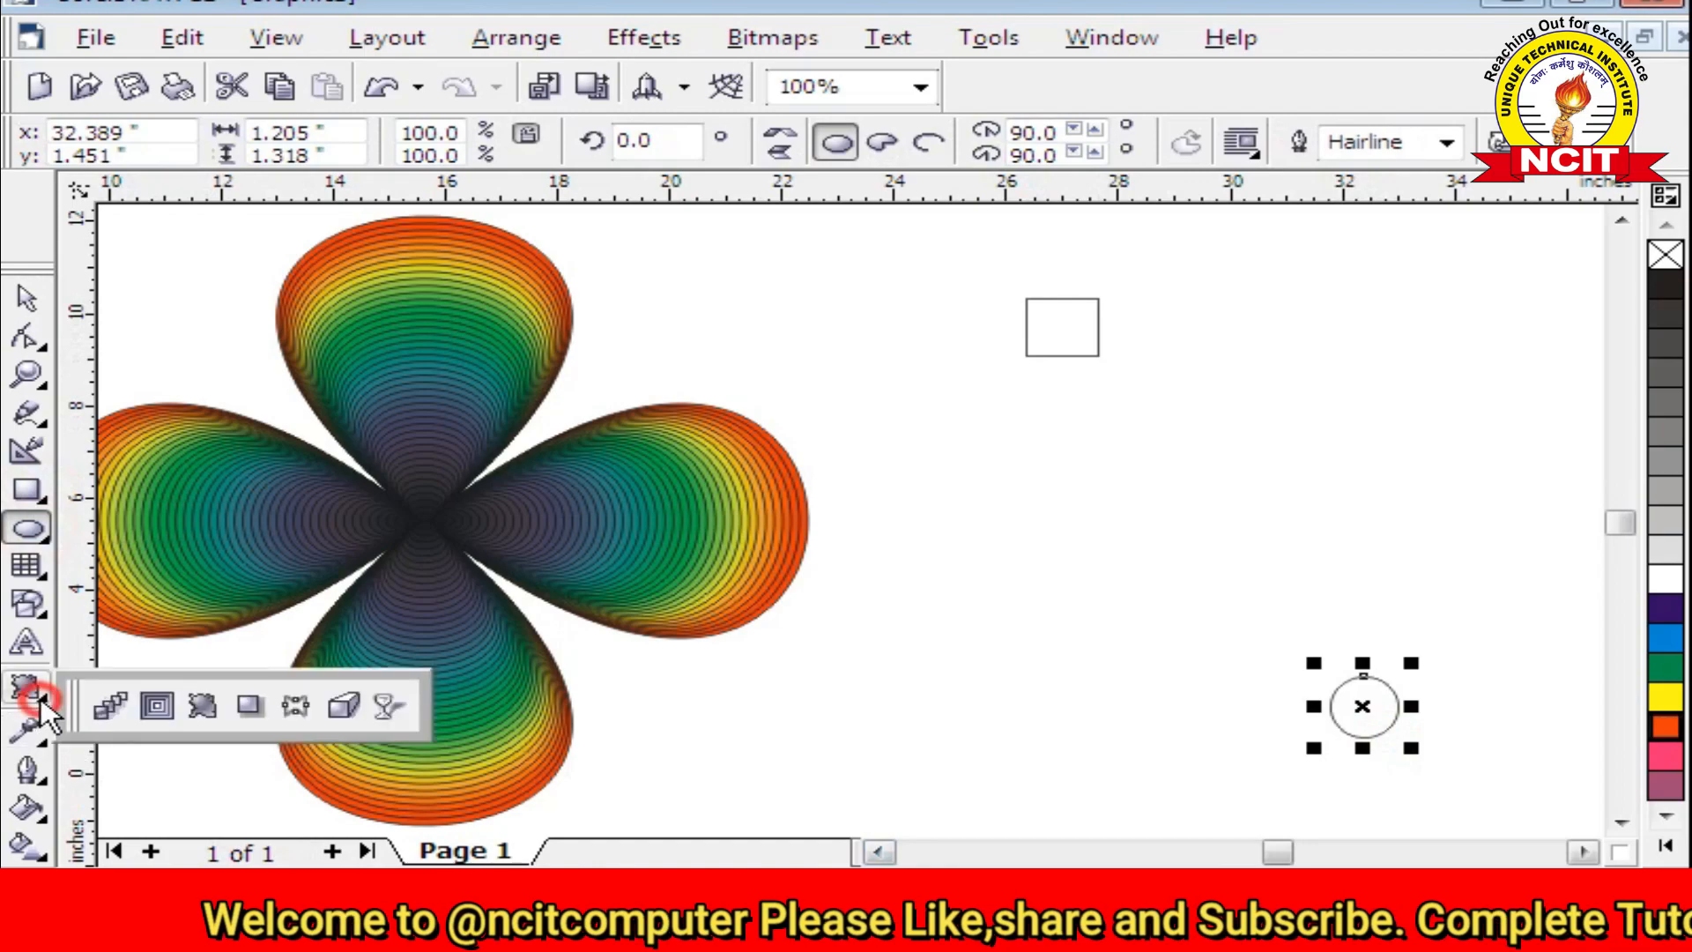
click(98, 710)
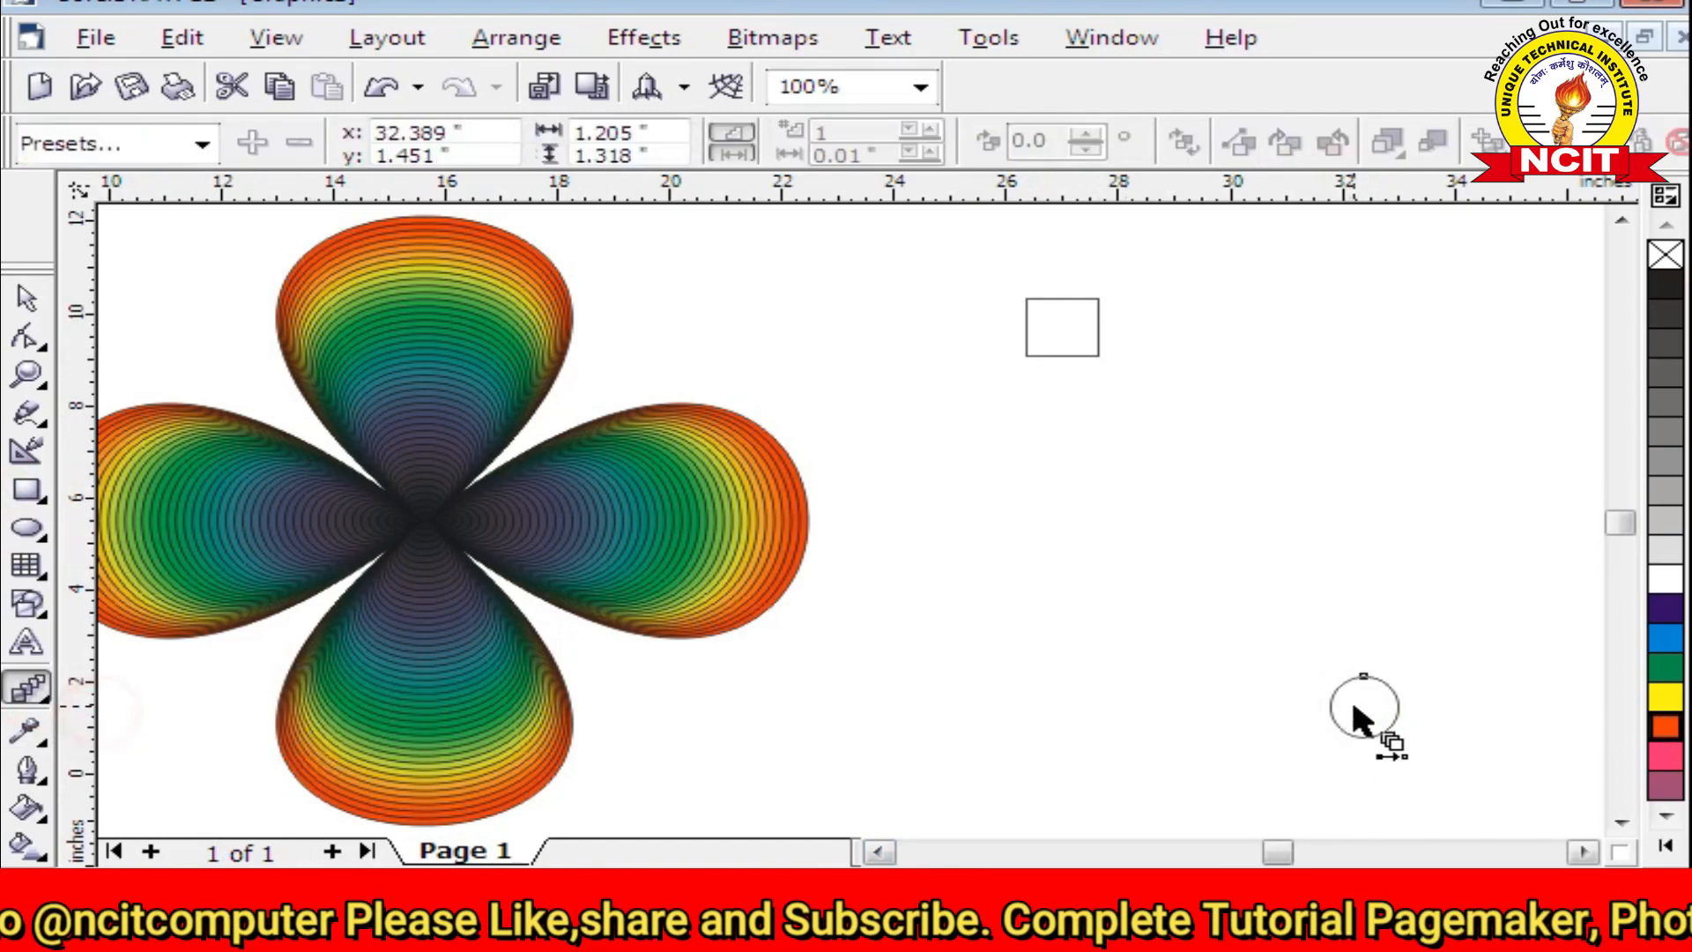
drag(1098, 357, 1357, 705)
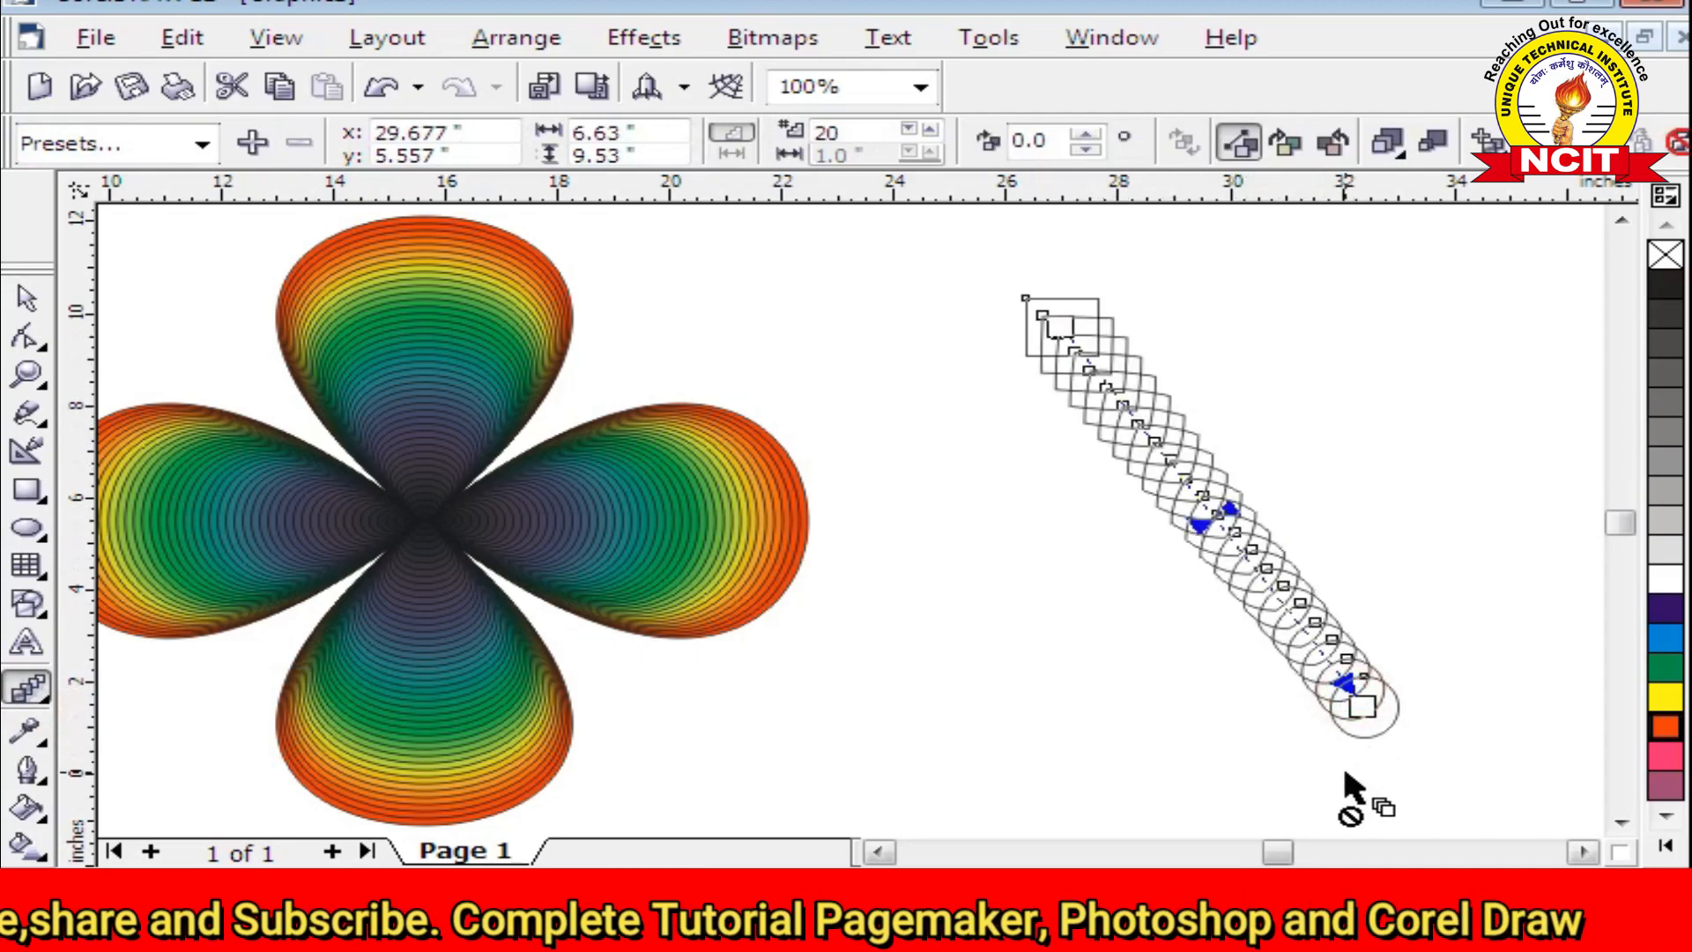
click(1665, 728)
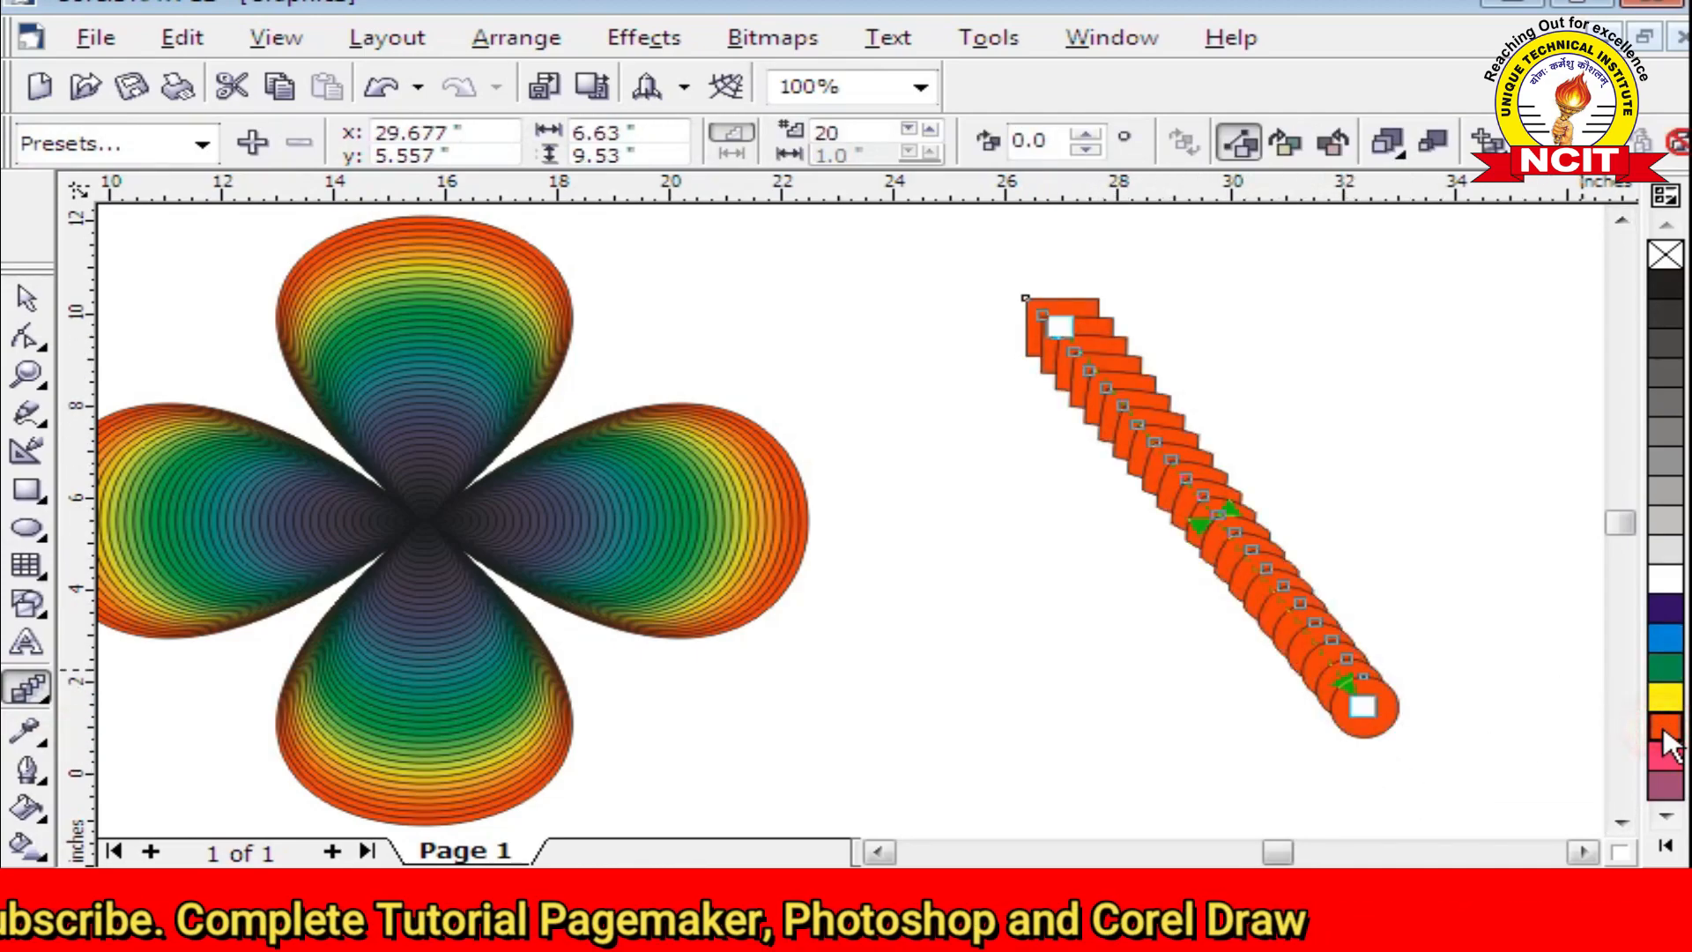
Try the blend presets CCWise 20 step accel, CWise 20 step accel and Straight 10 step accel, ending with Straight 10 step
click(202, 146)
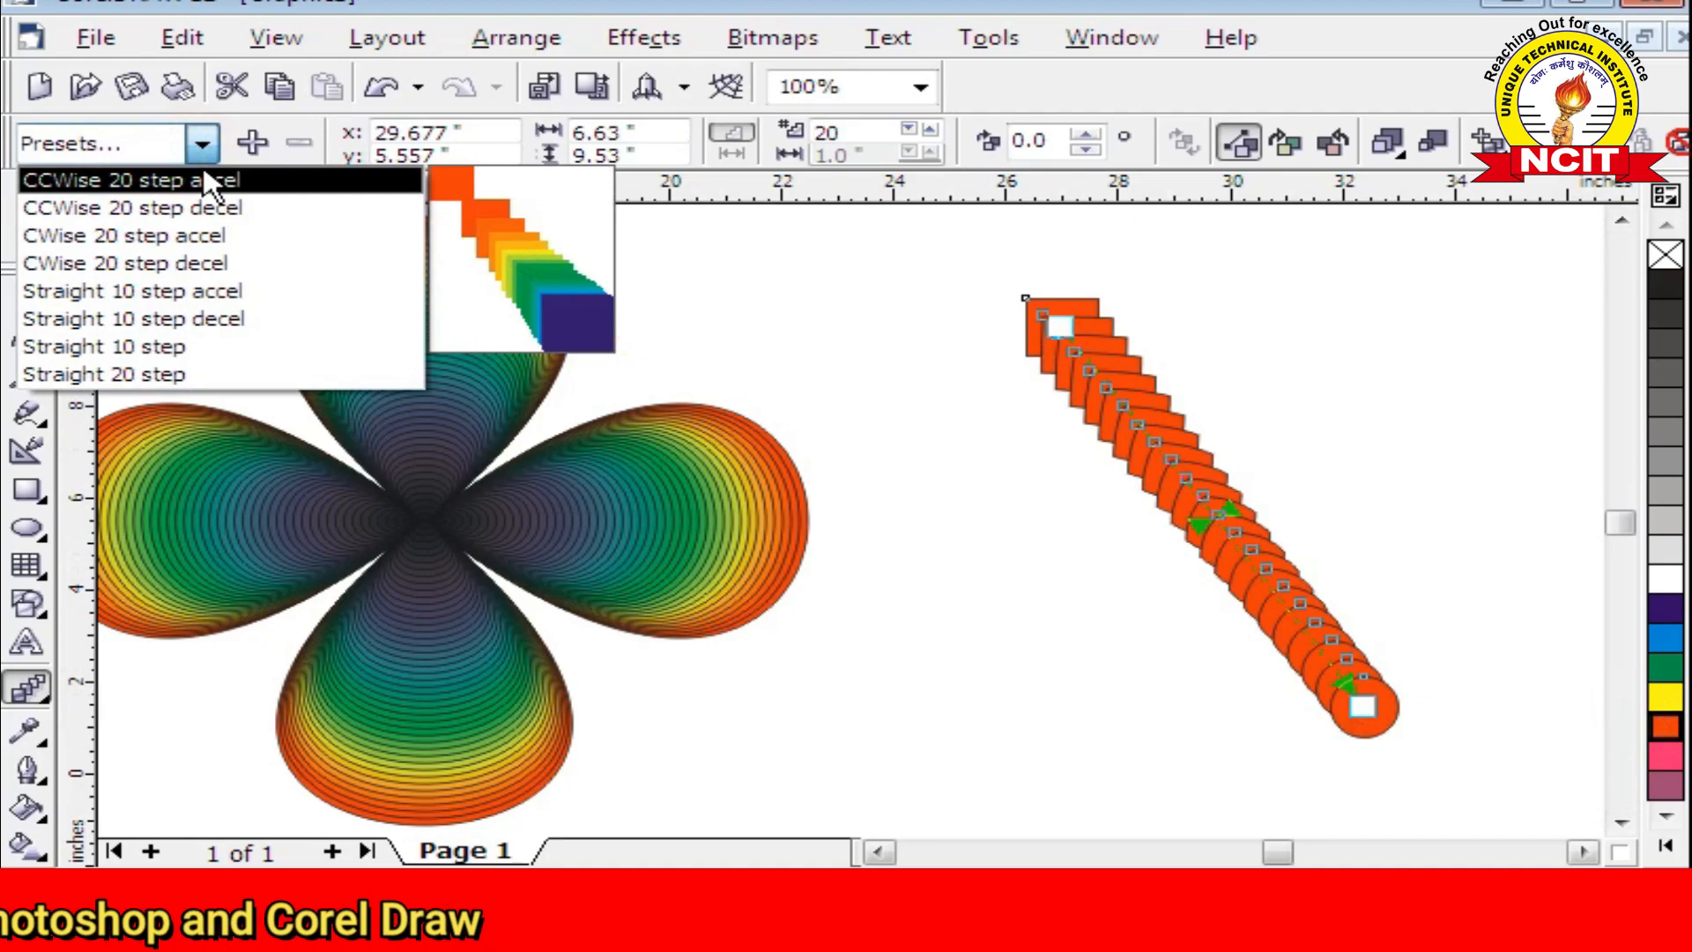
click(209, 180)
click(202, 144)
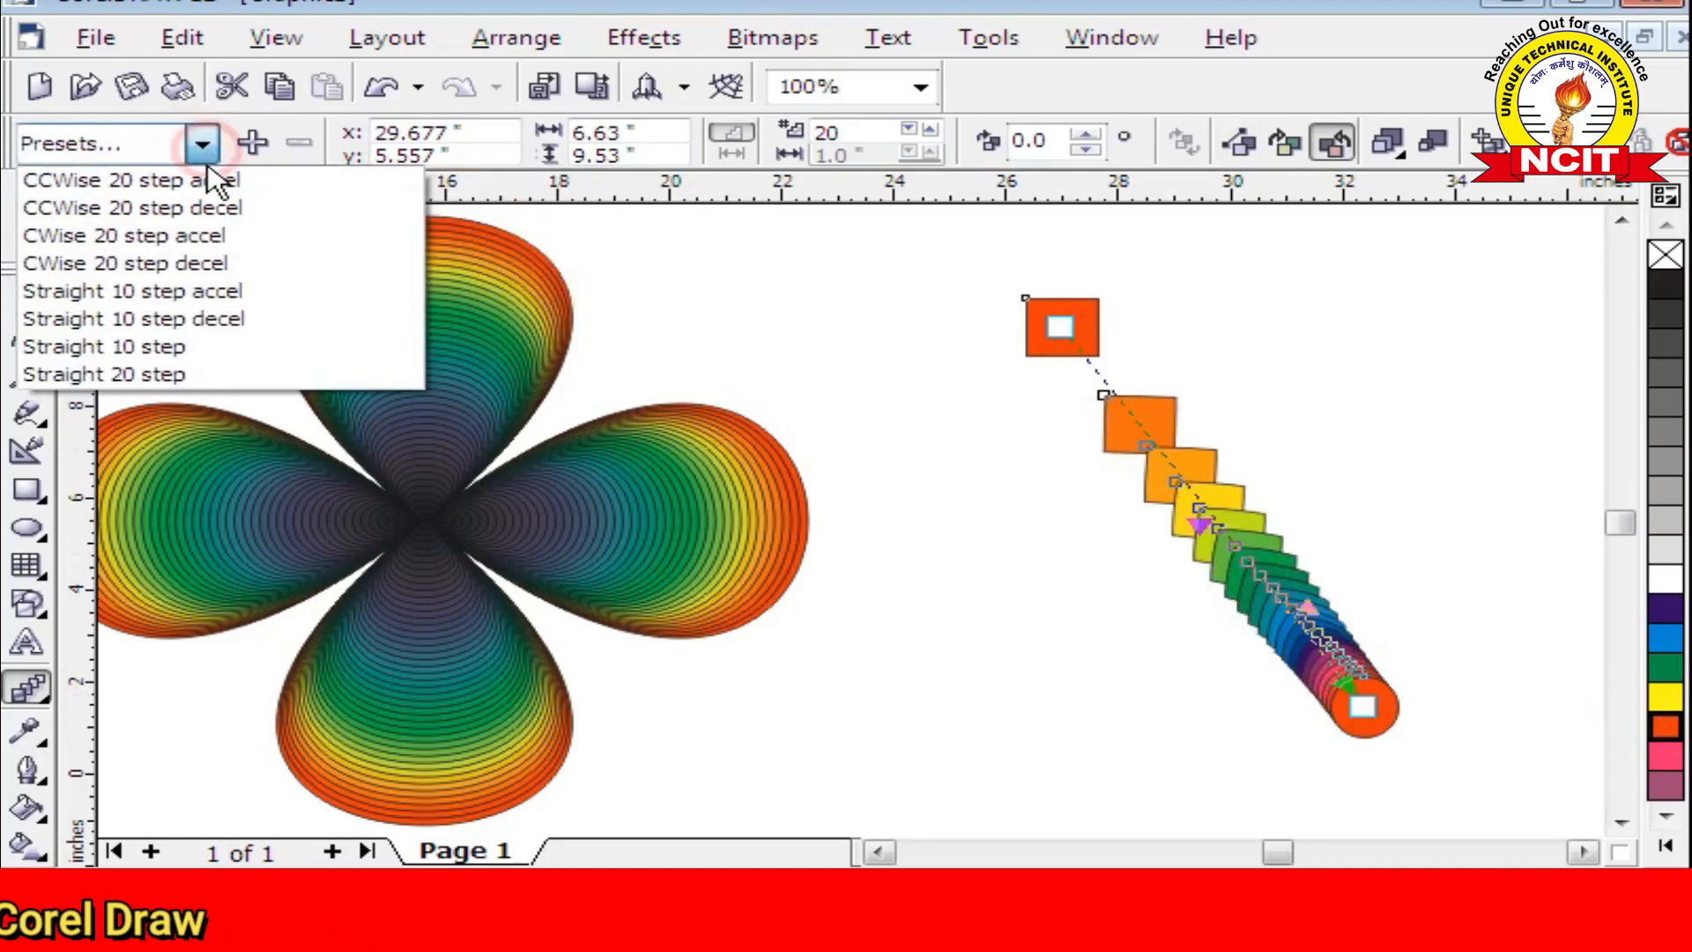
click(202, 236)
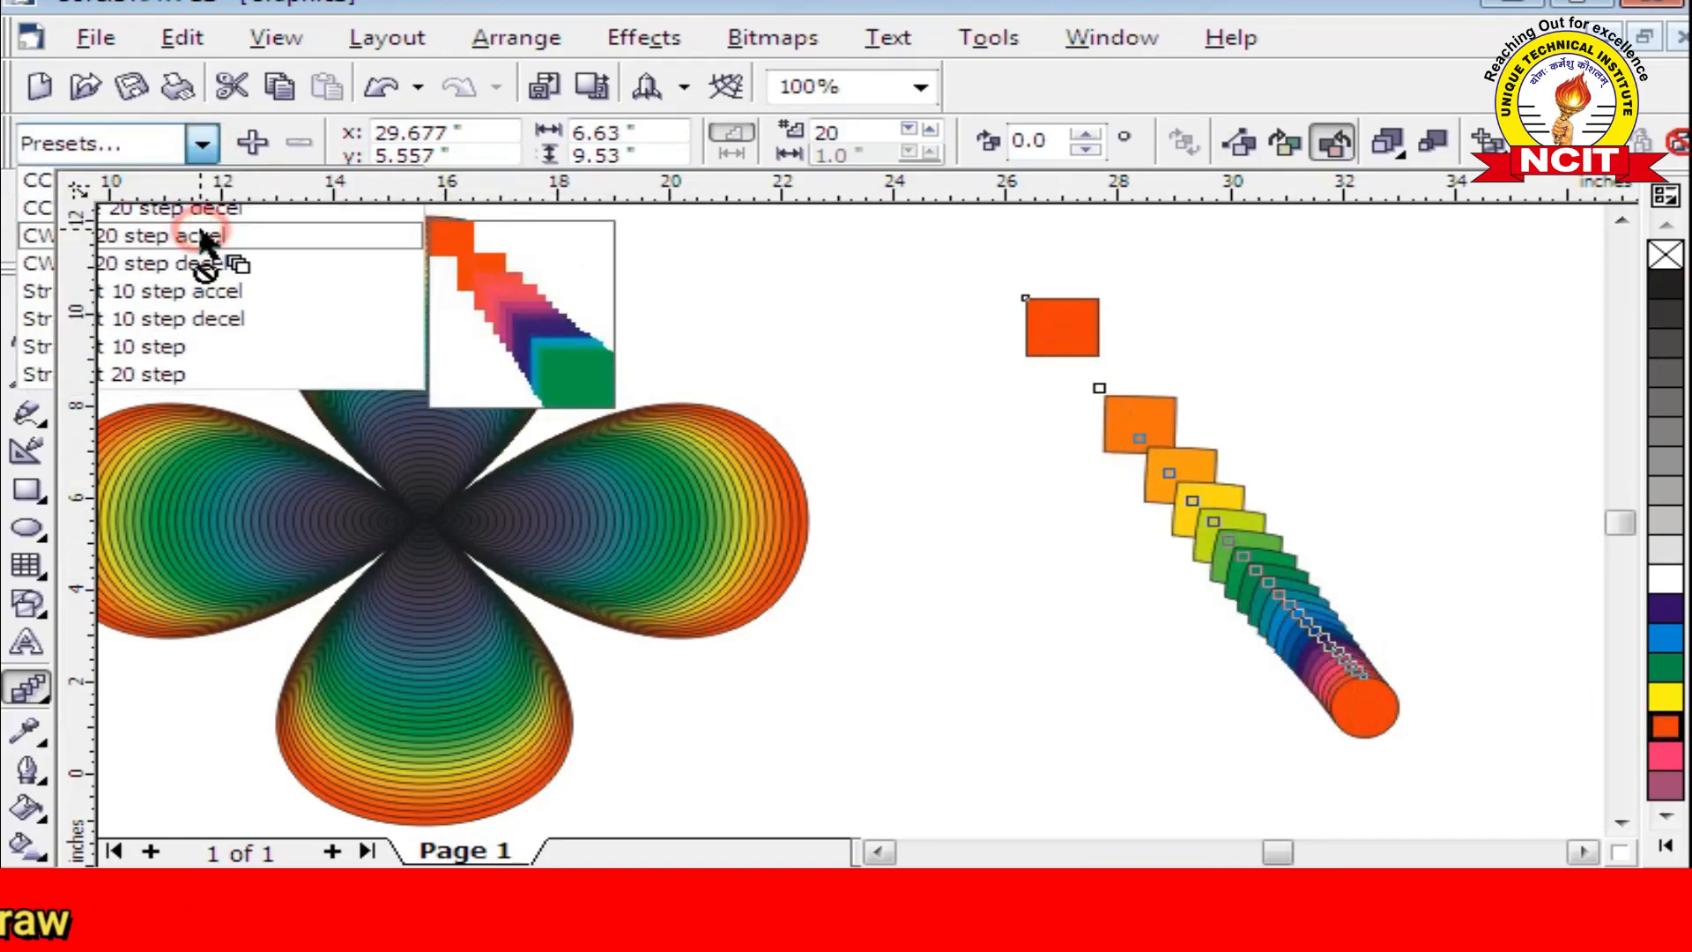
click(202, 144)
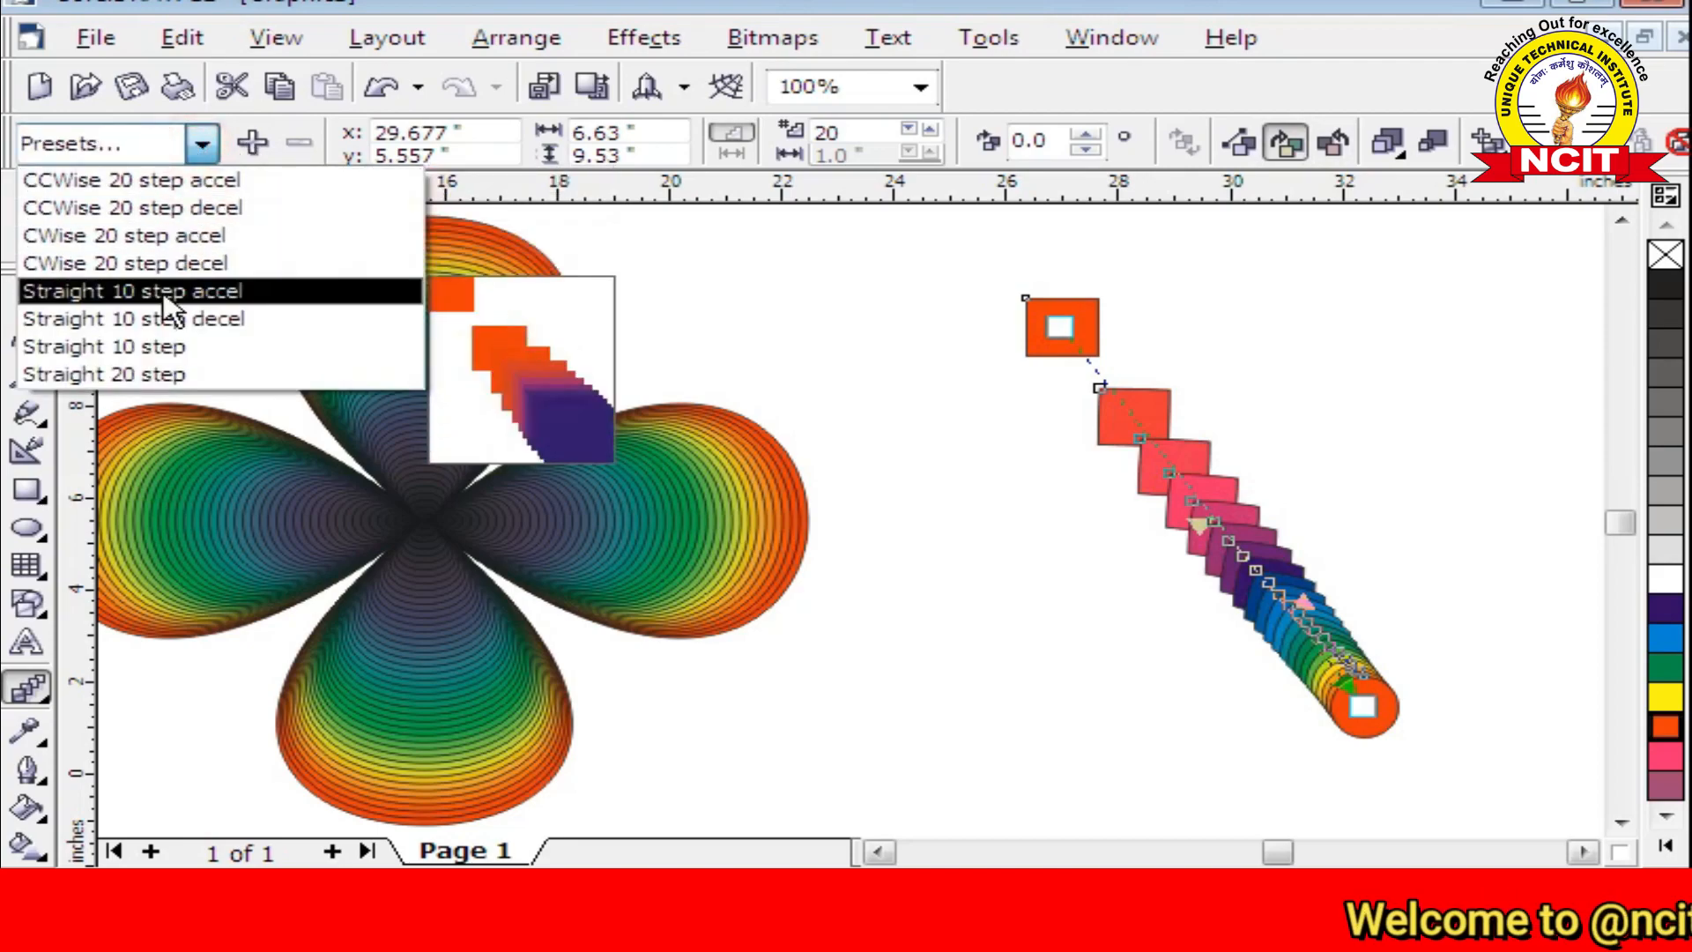
click(162, 289)
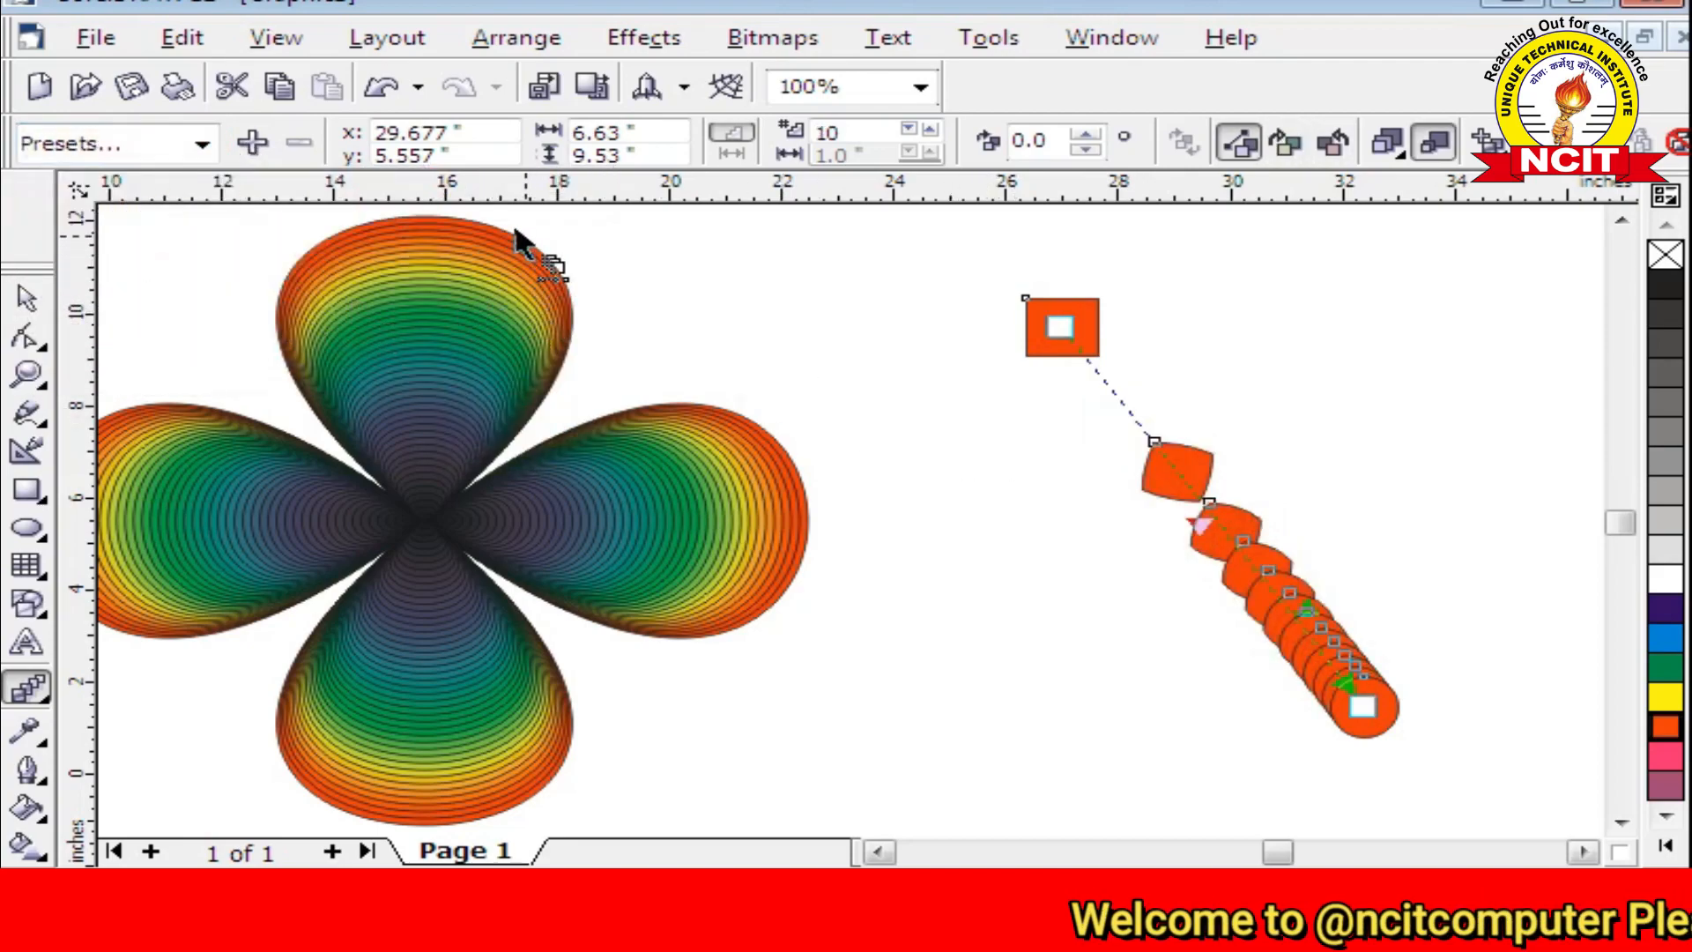
click(201, 143)
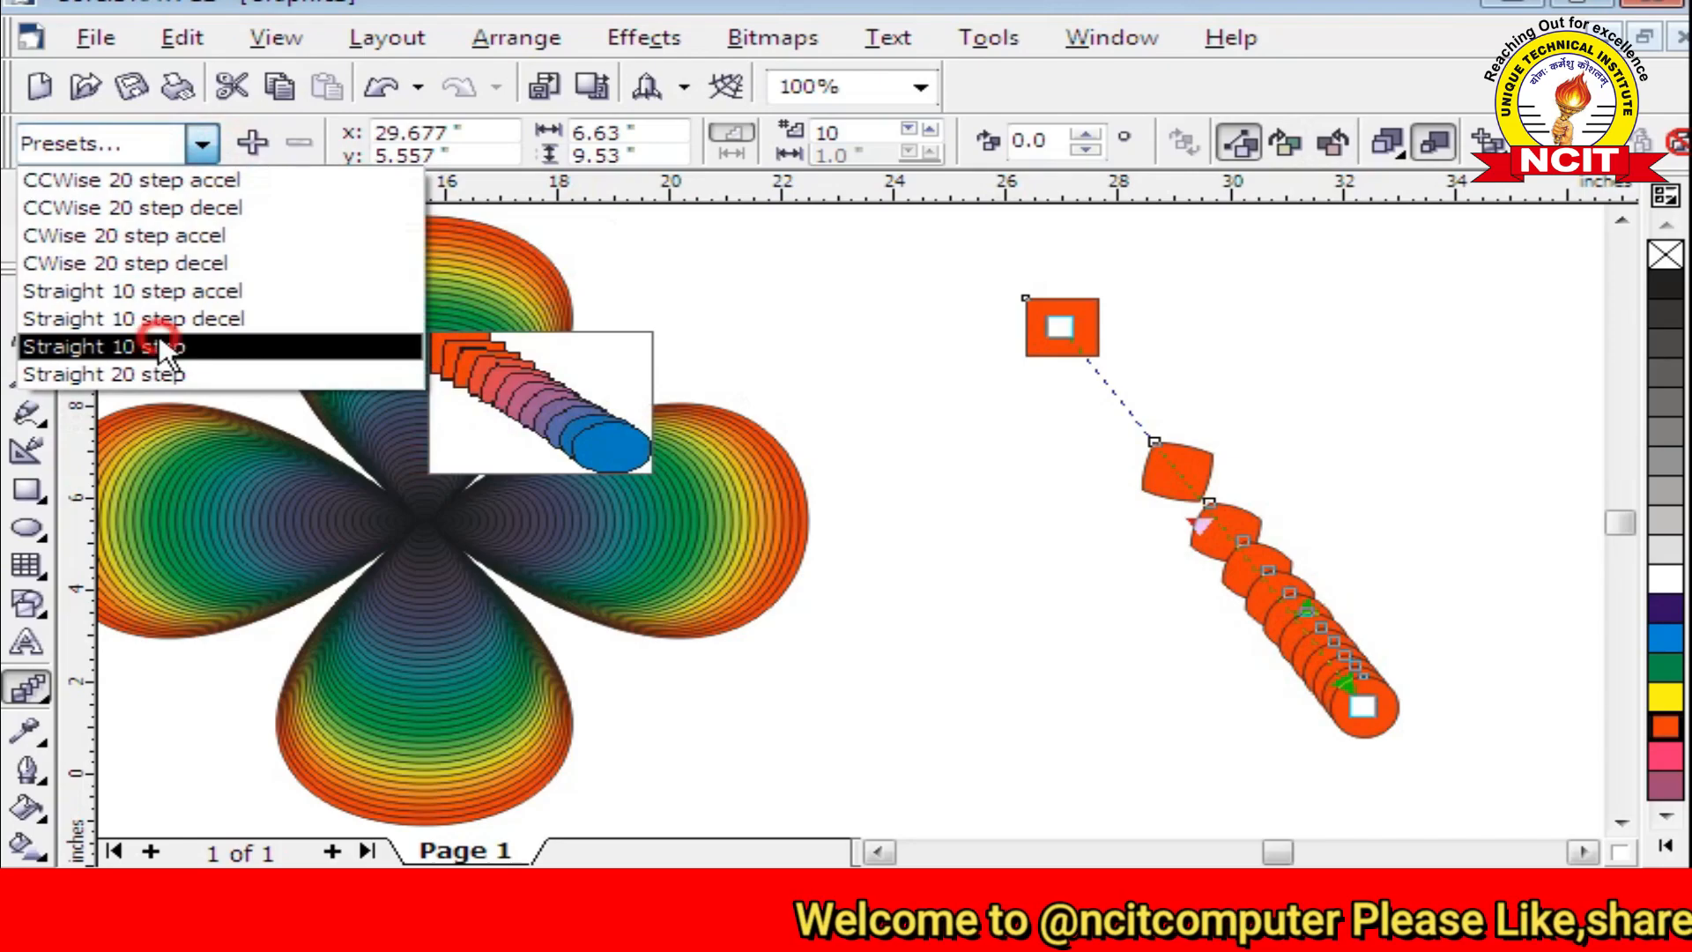
click(163, 348)
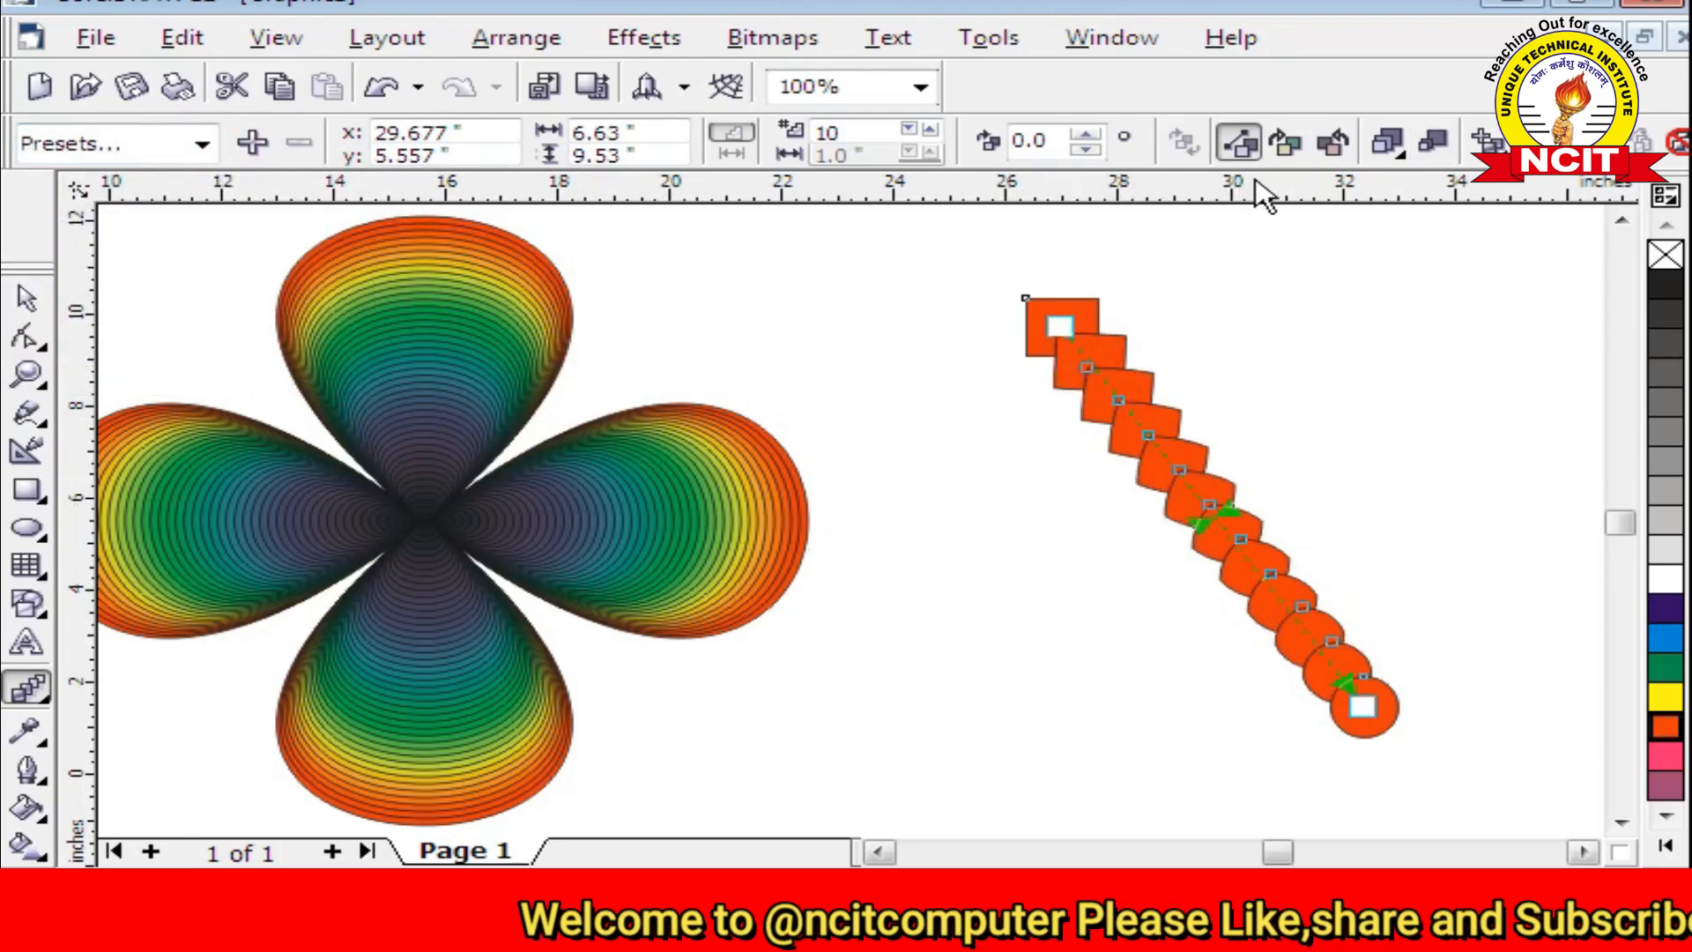
Compare the direct, clockwise and counterclockwise color progressions on the rectangle-to-ellipse blend, ending with the counterclockwise one
click(1283, 143)
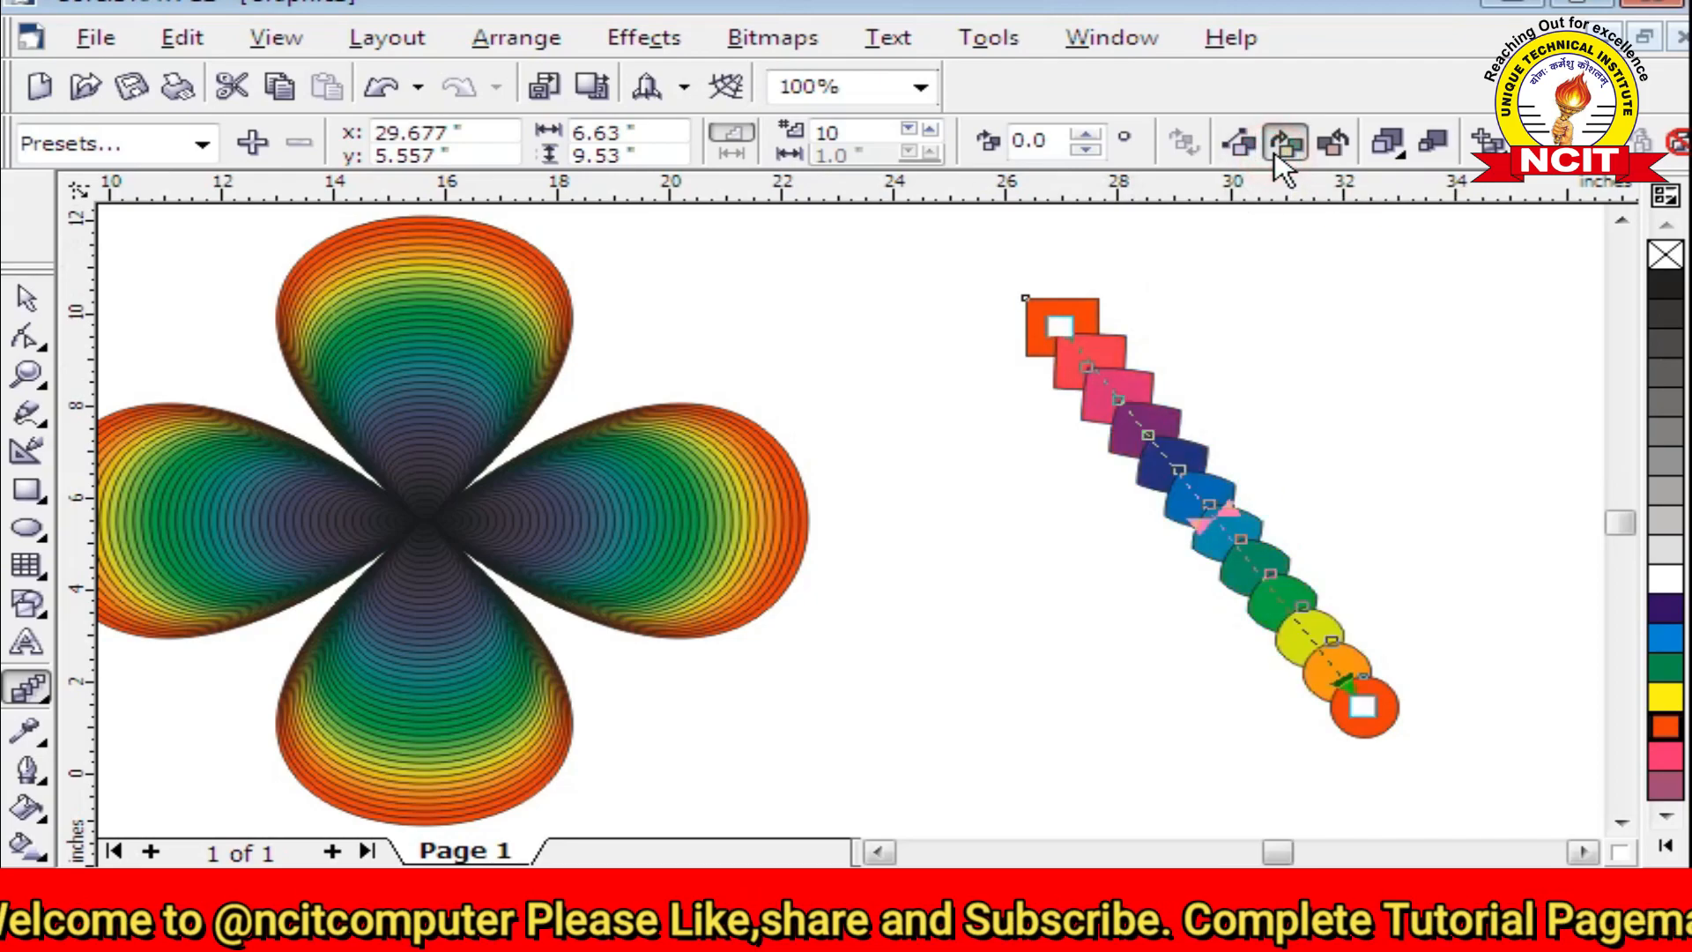
click(1335, 143)
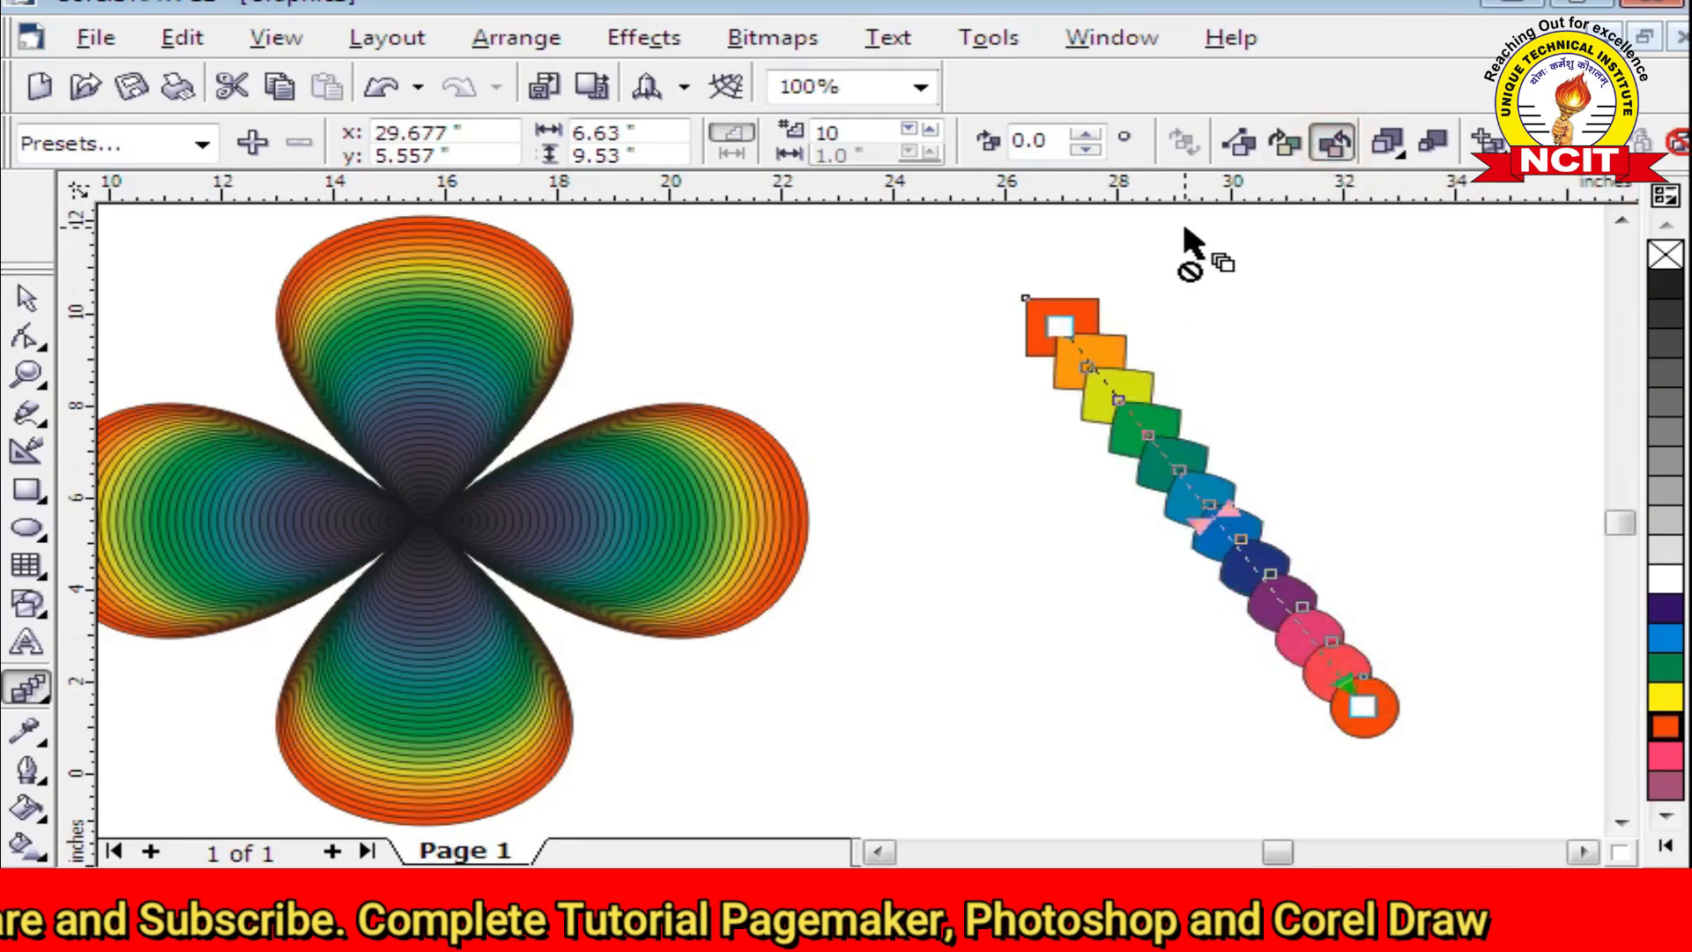
click(1285, 142)
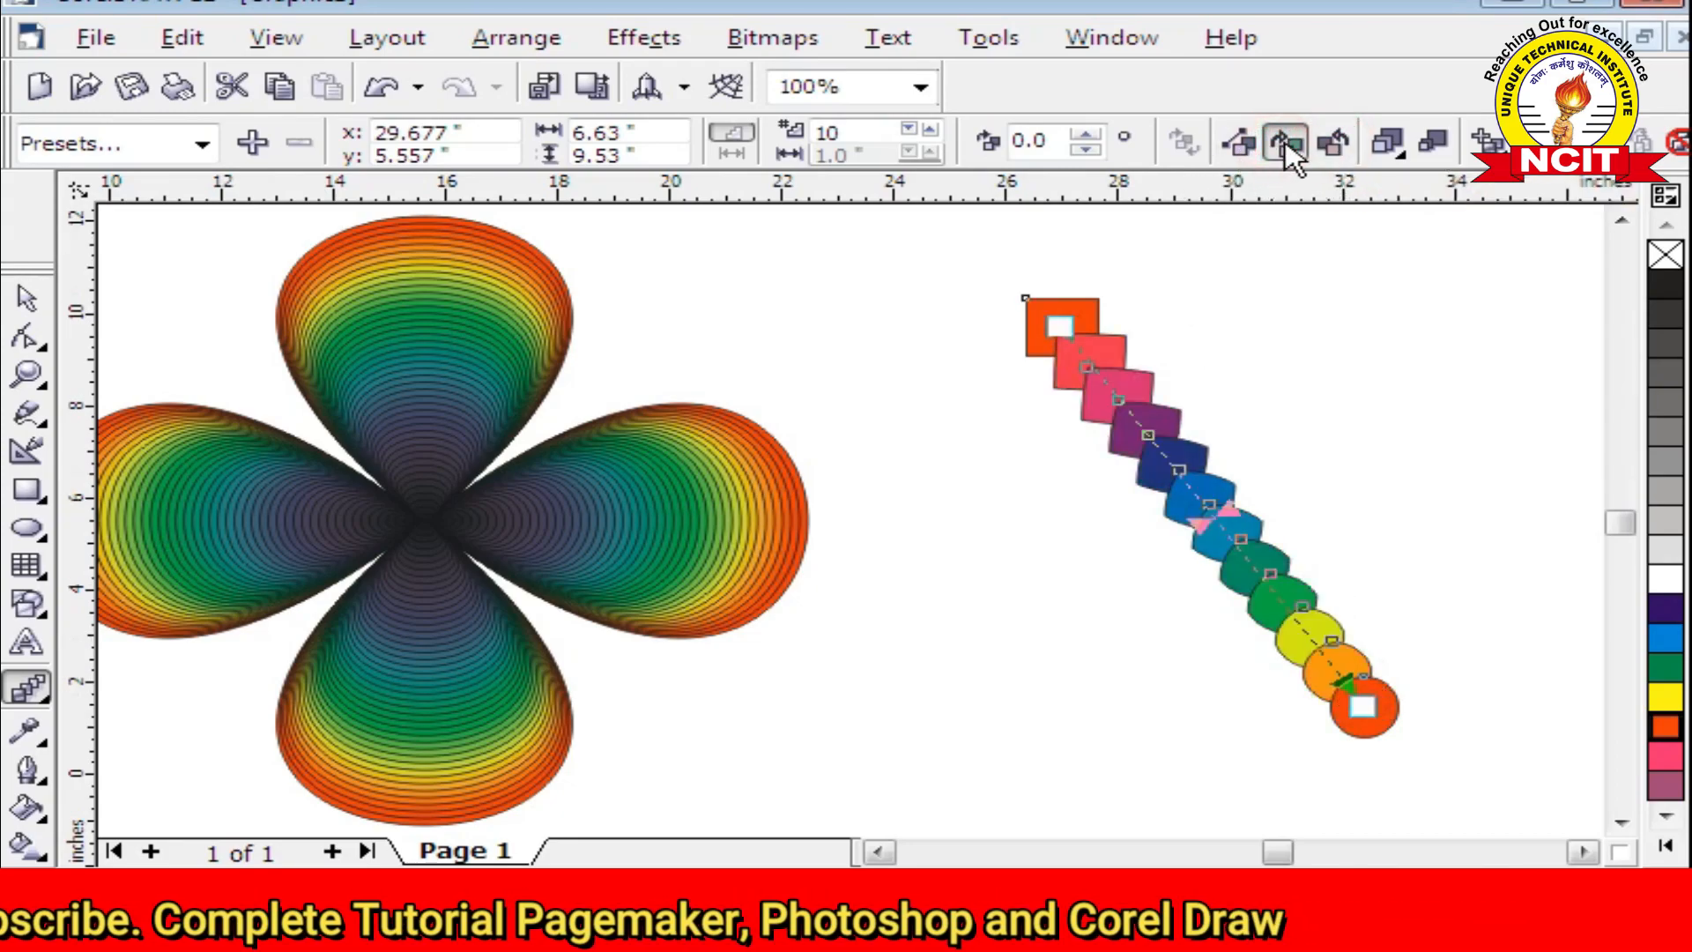
click(1336, 141)
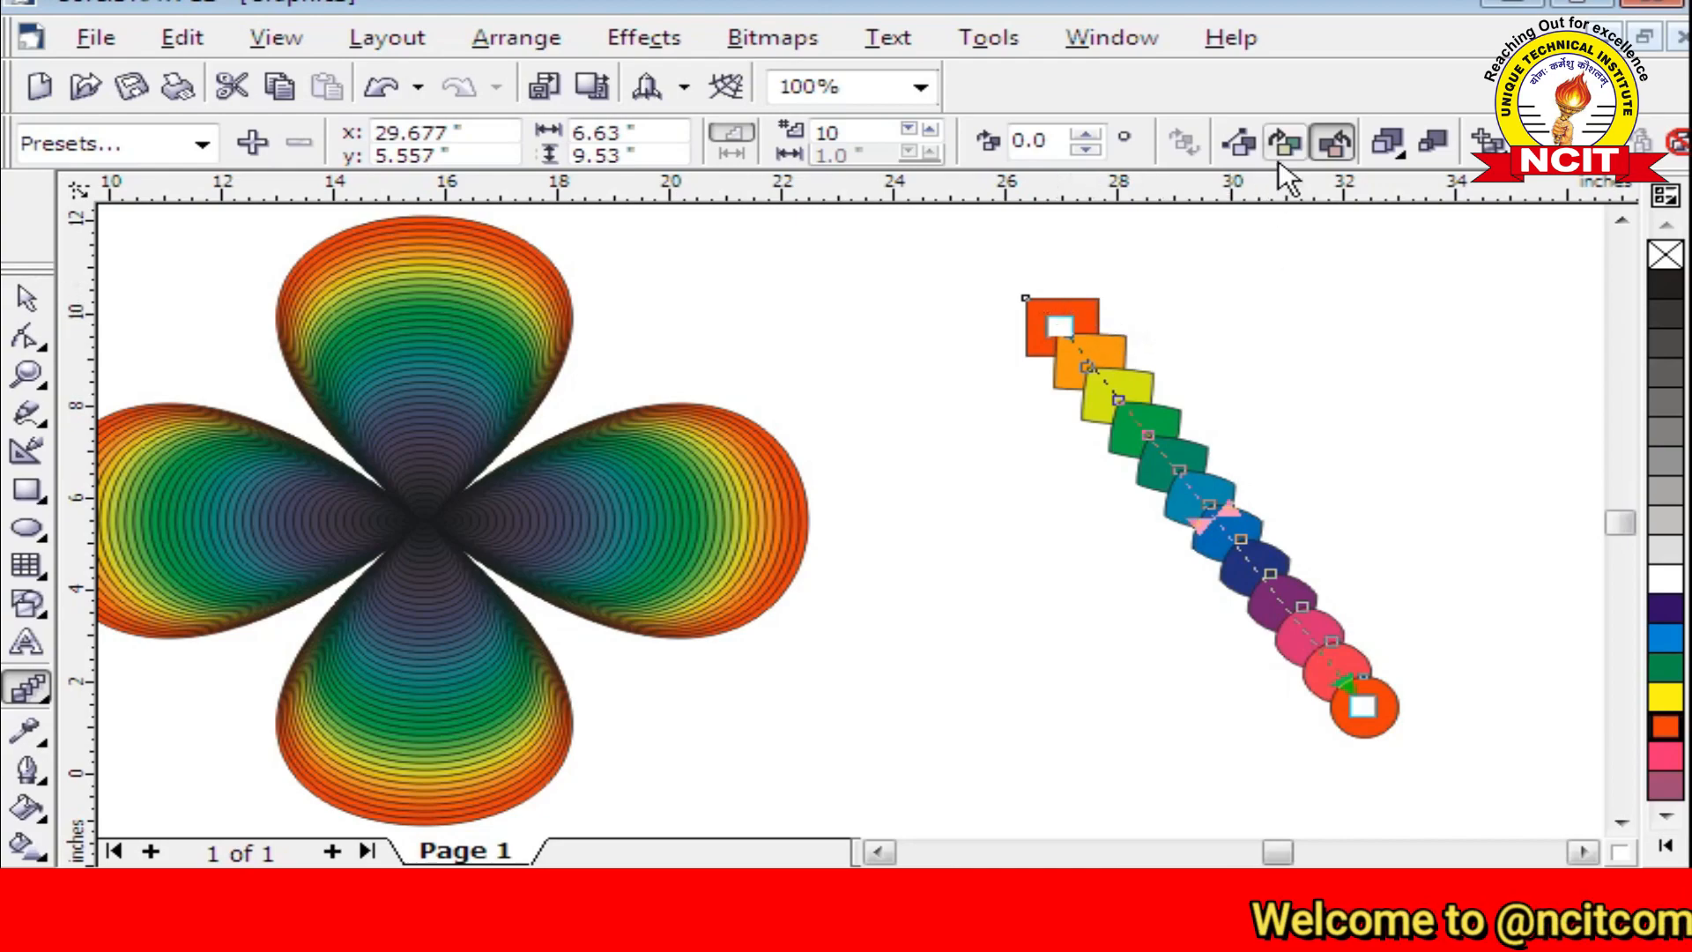
click(1245, 142)
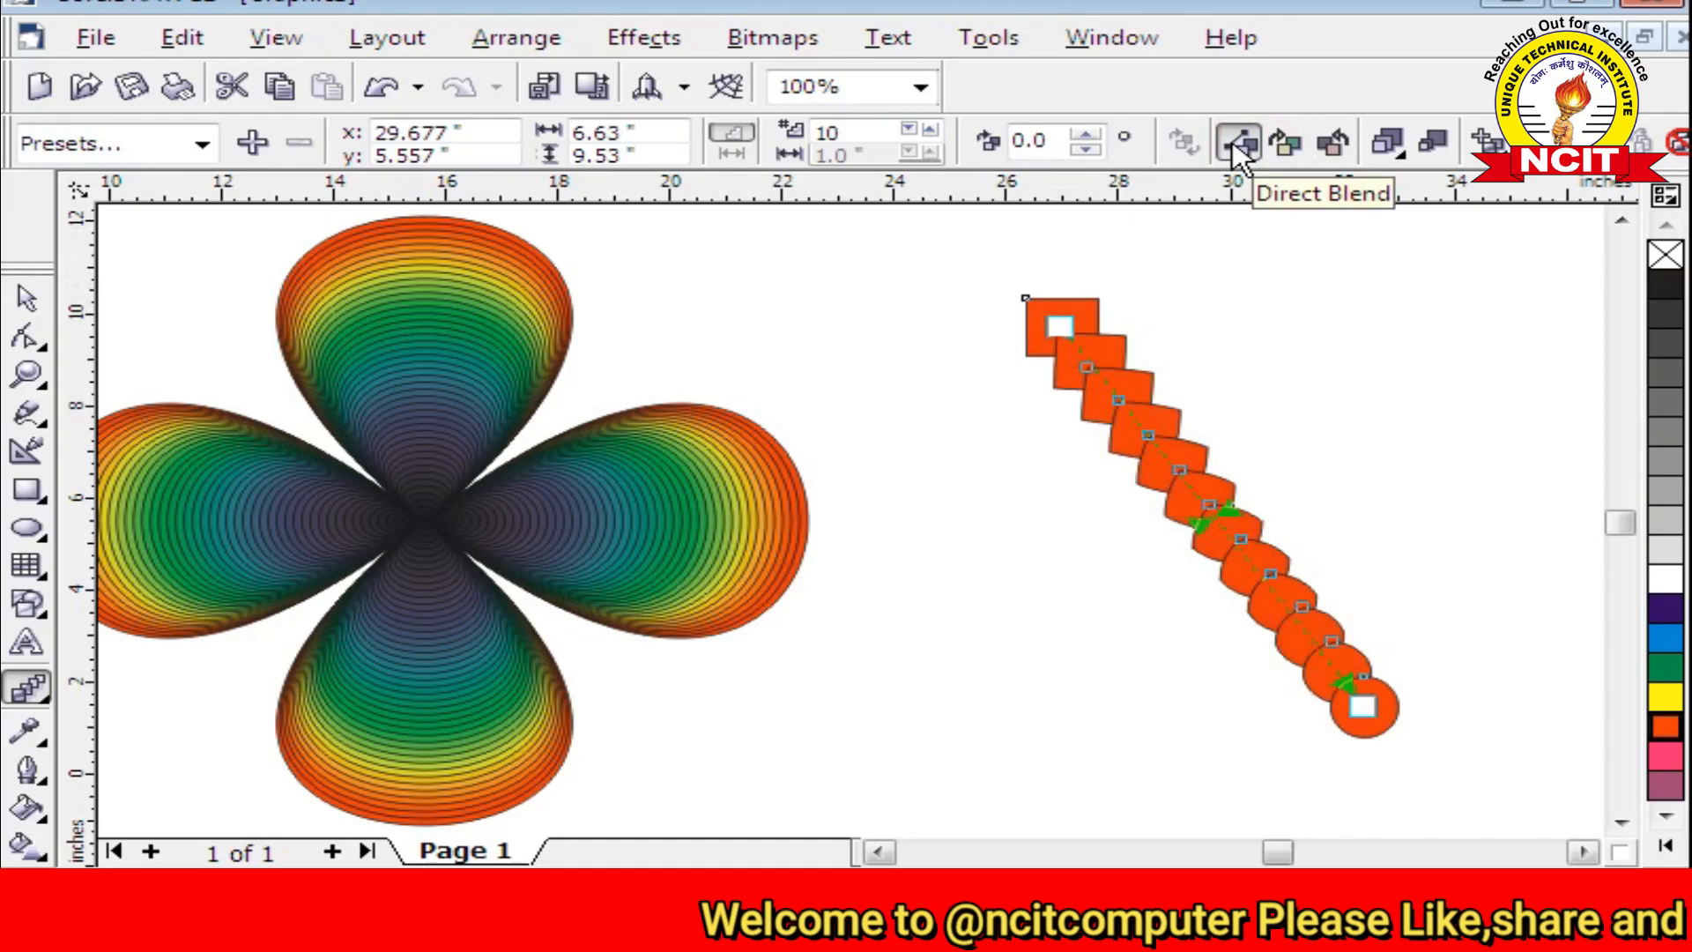
click(1287, 144)
click(1332, 144)
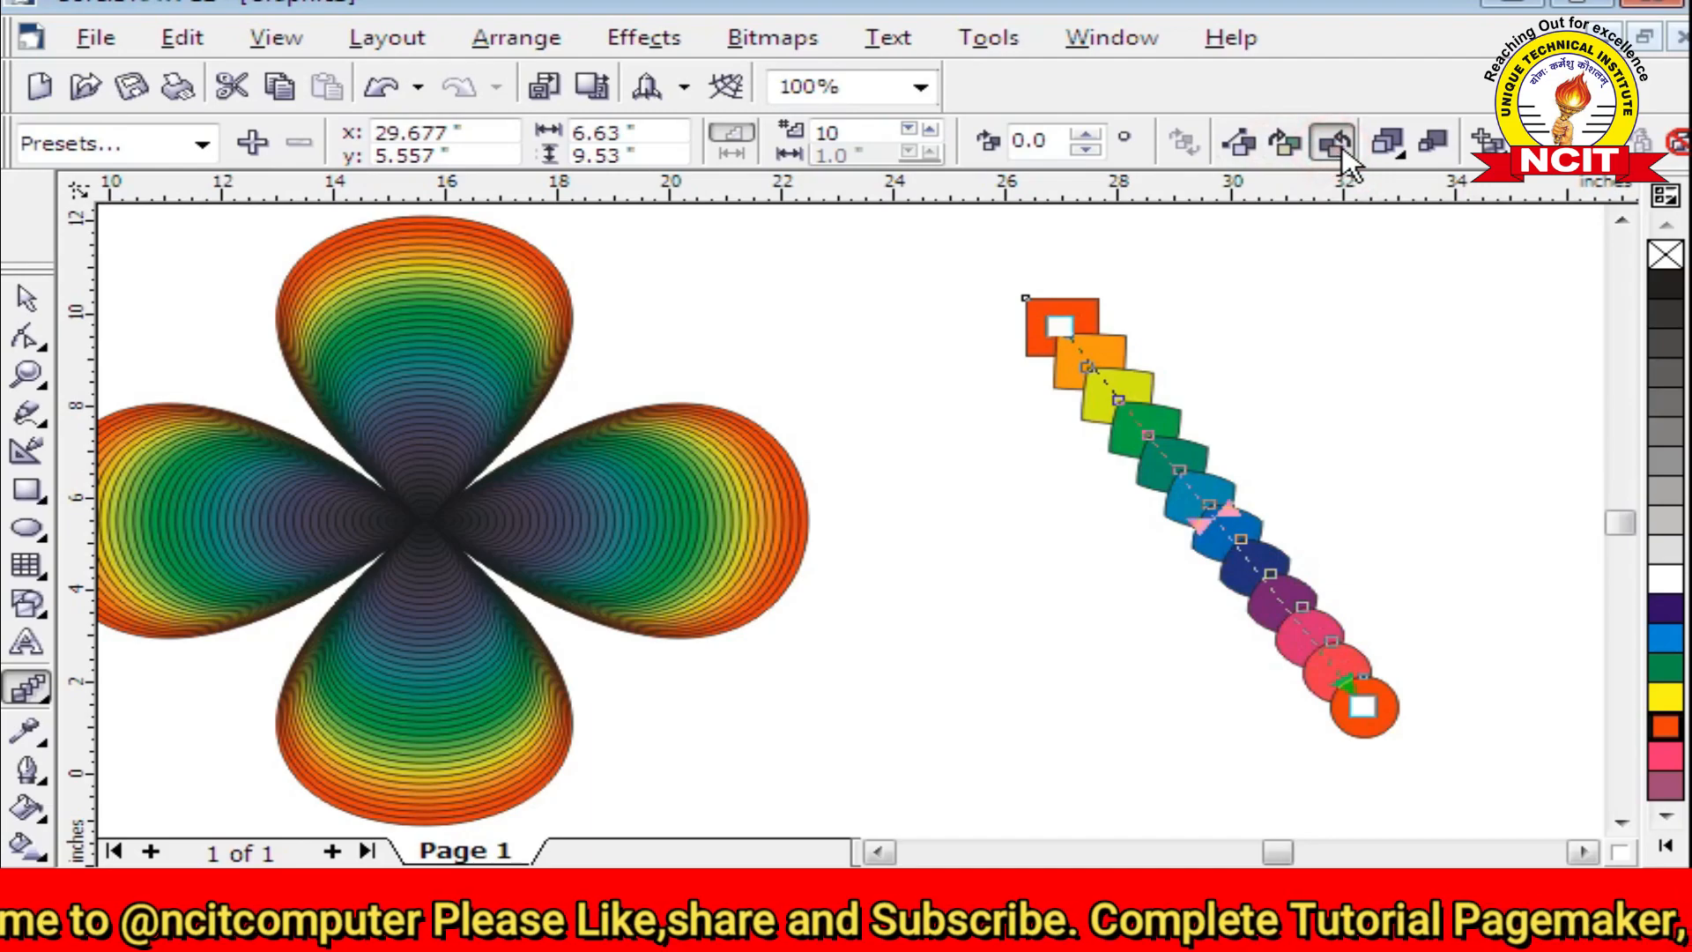
Slightly lower the blend's linked acceleration, unlink object and color to raise color and lower object separately, and link them again
click(1391, 152)
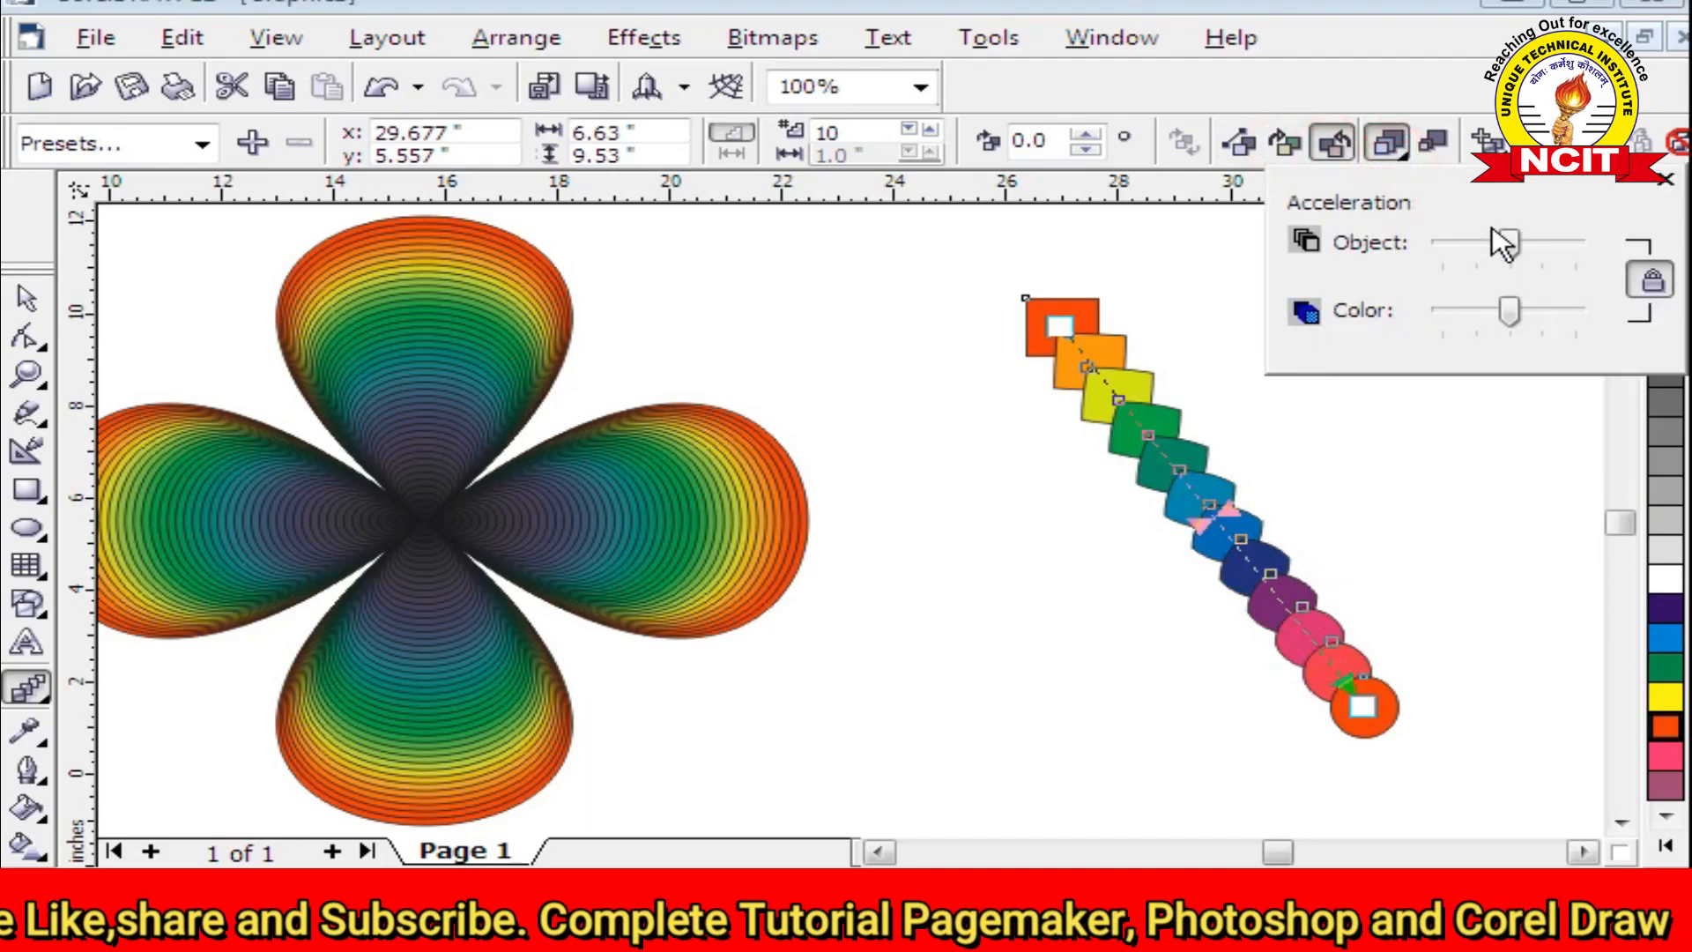
mouse_move(1502, 236)
mouse_down()
mouse_move(1459, 236)
mouse_move(1496, 238)
mouse_up()
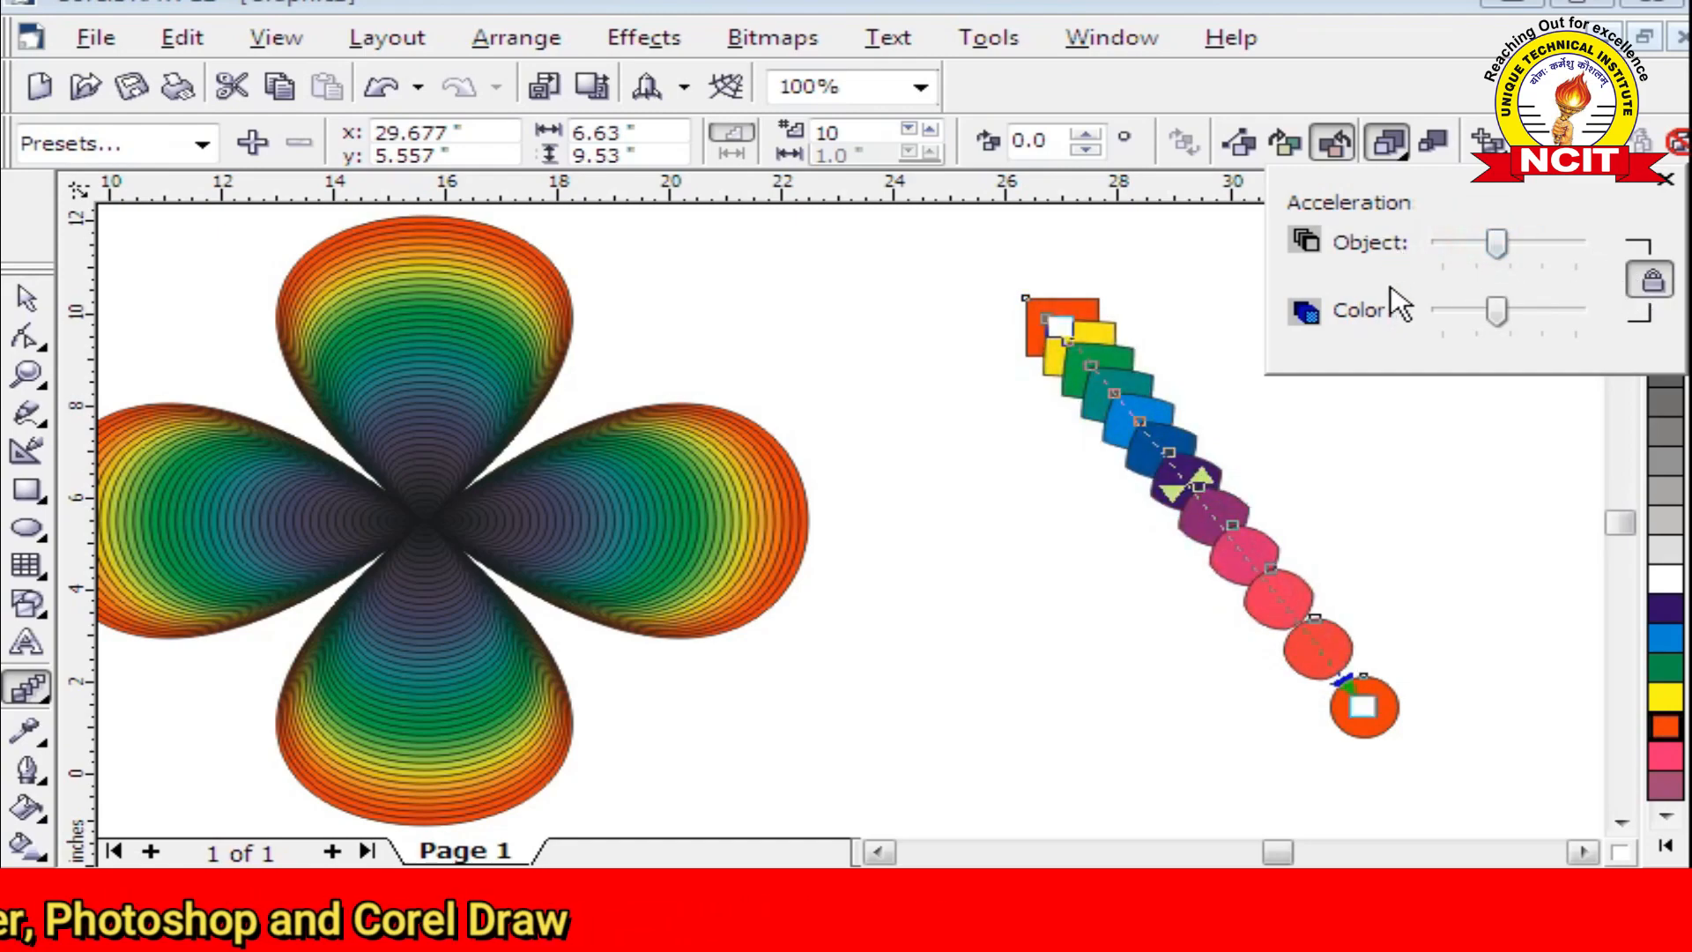
click(1651, 279)
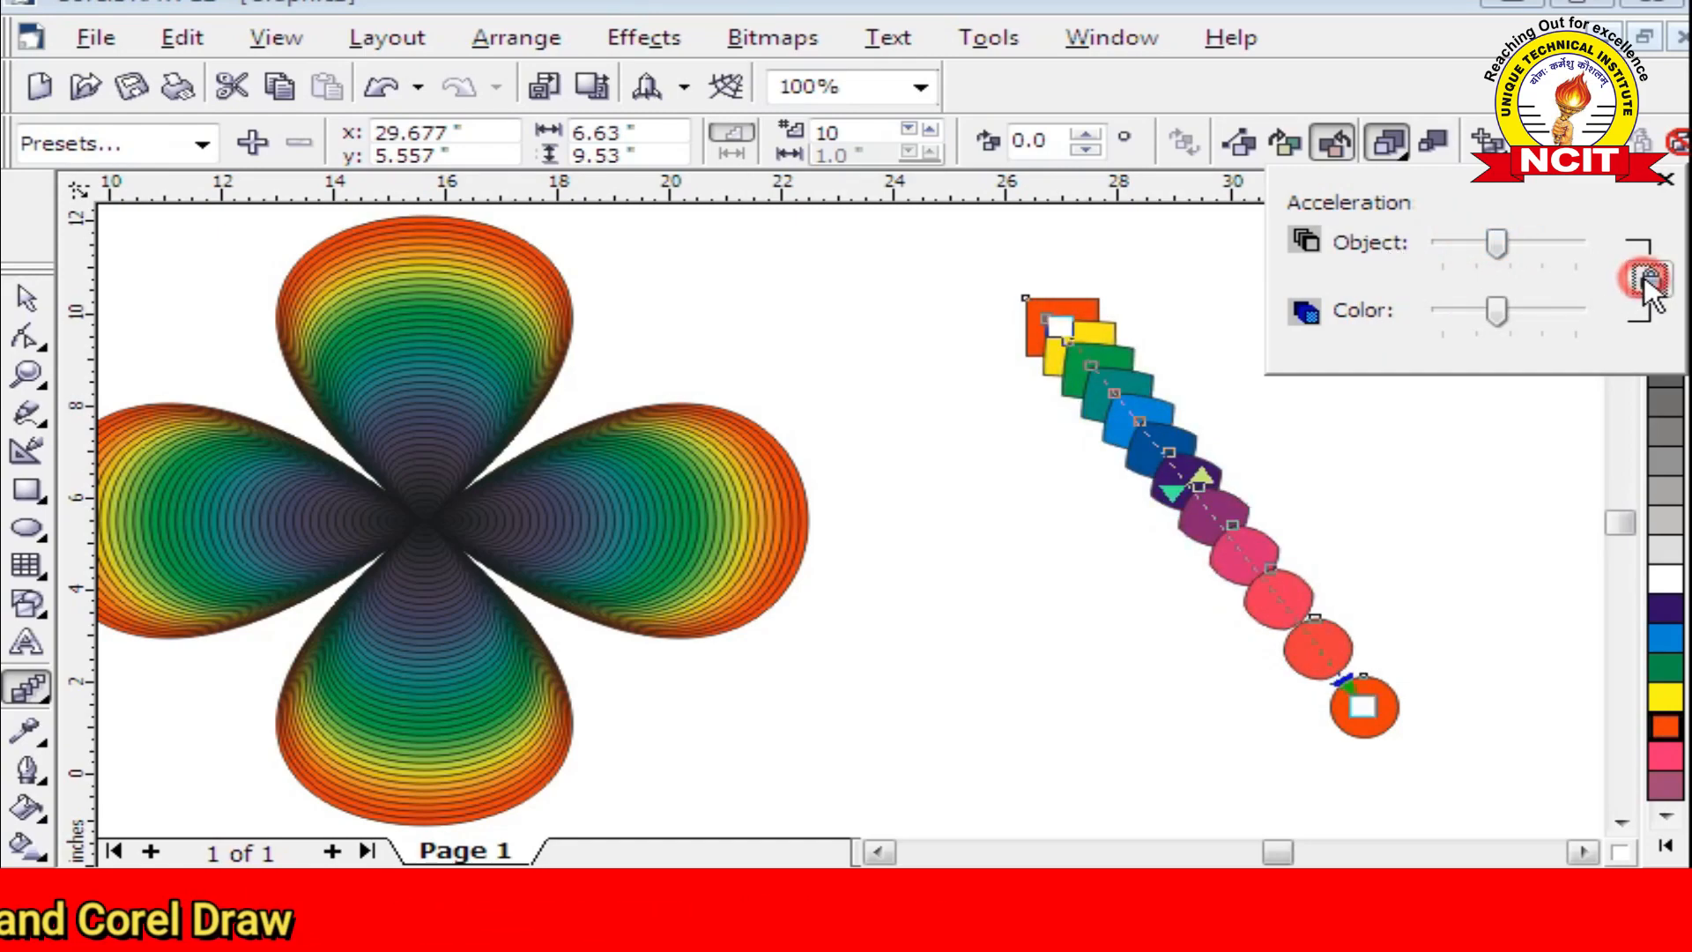
drag(1496, 310, 1530, 304)
mouse_move(1499, 244)
mouse_down()
mouse_move(1564, 238)
mouse_move(1436, 243)
mouse_move(1485, 247)
mouse_up()
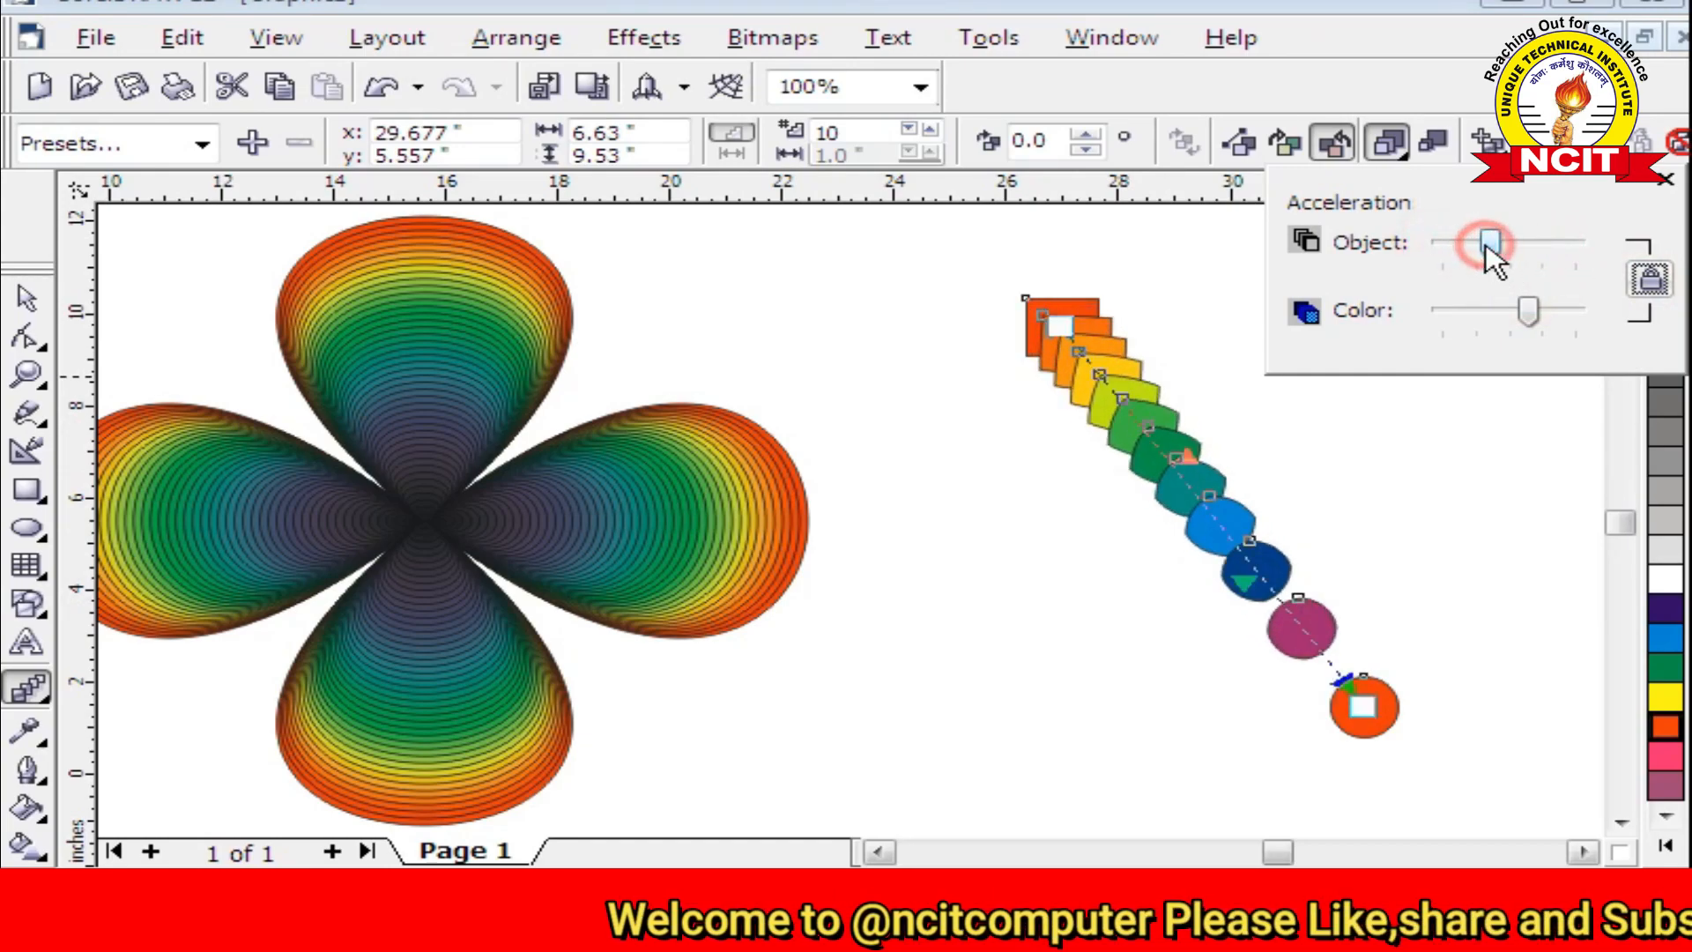
click(1649, 281)
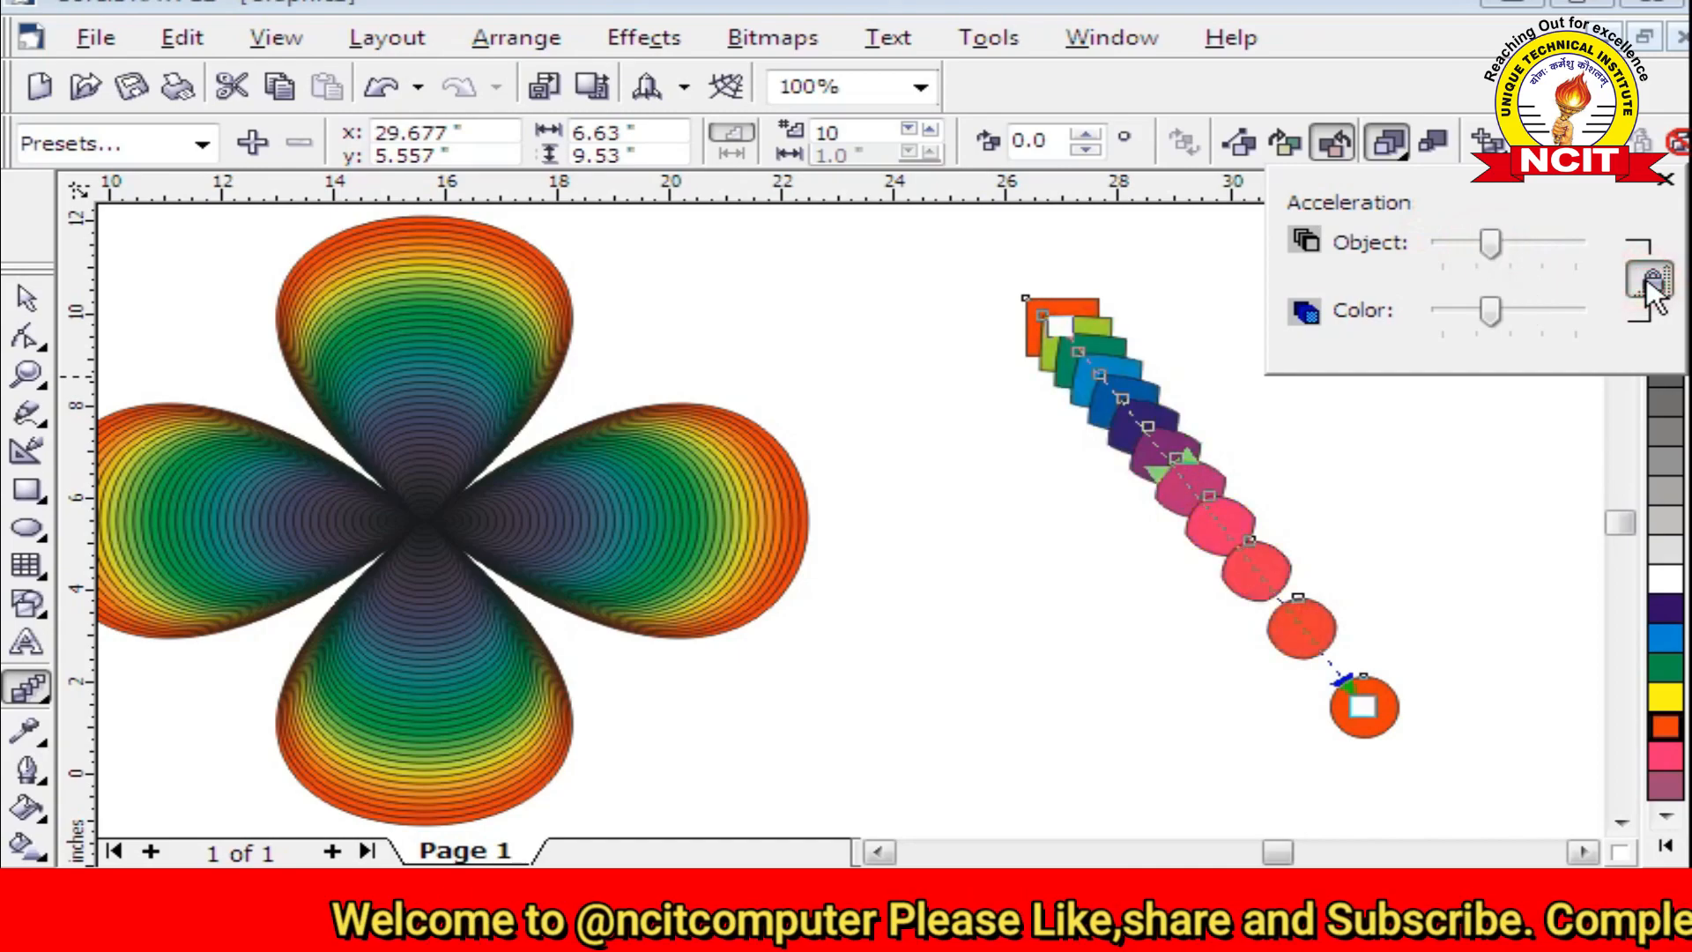
click(1441, 86)
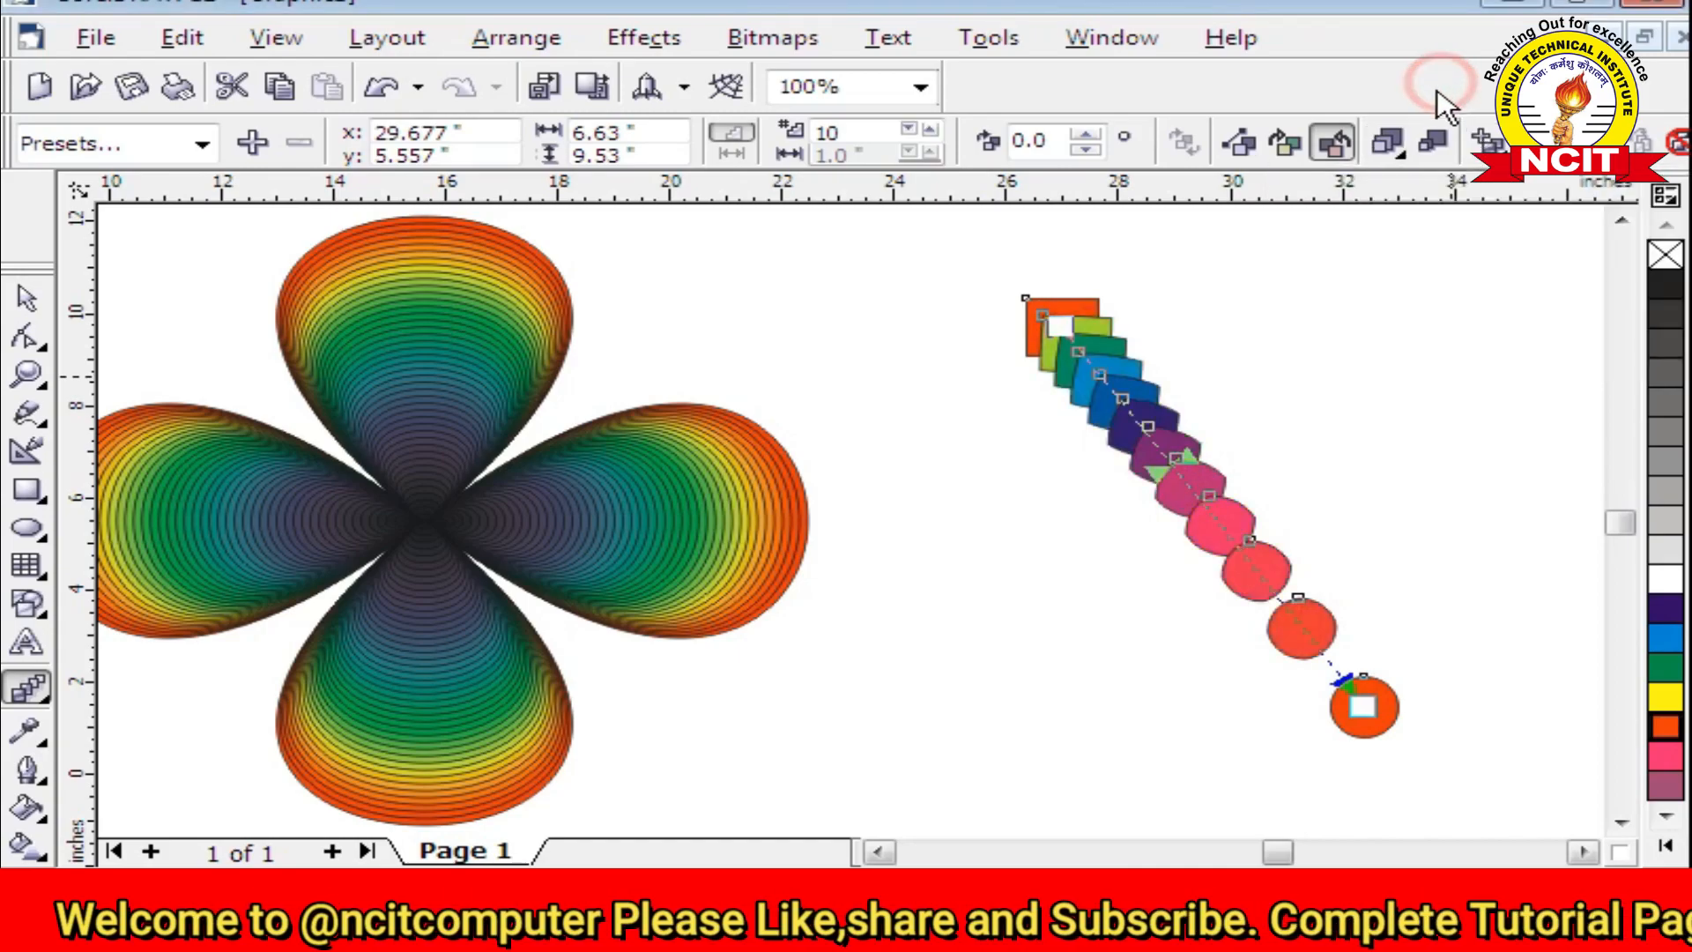
Apply accelerated sizing to the rectangle-to-ellipse blend, view the miscellaneous blend options, and clear the blend
click(1437, 141)
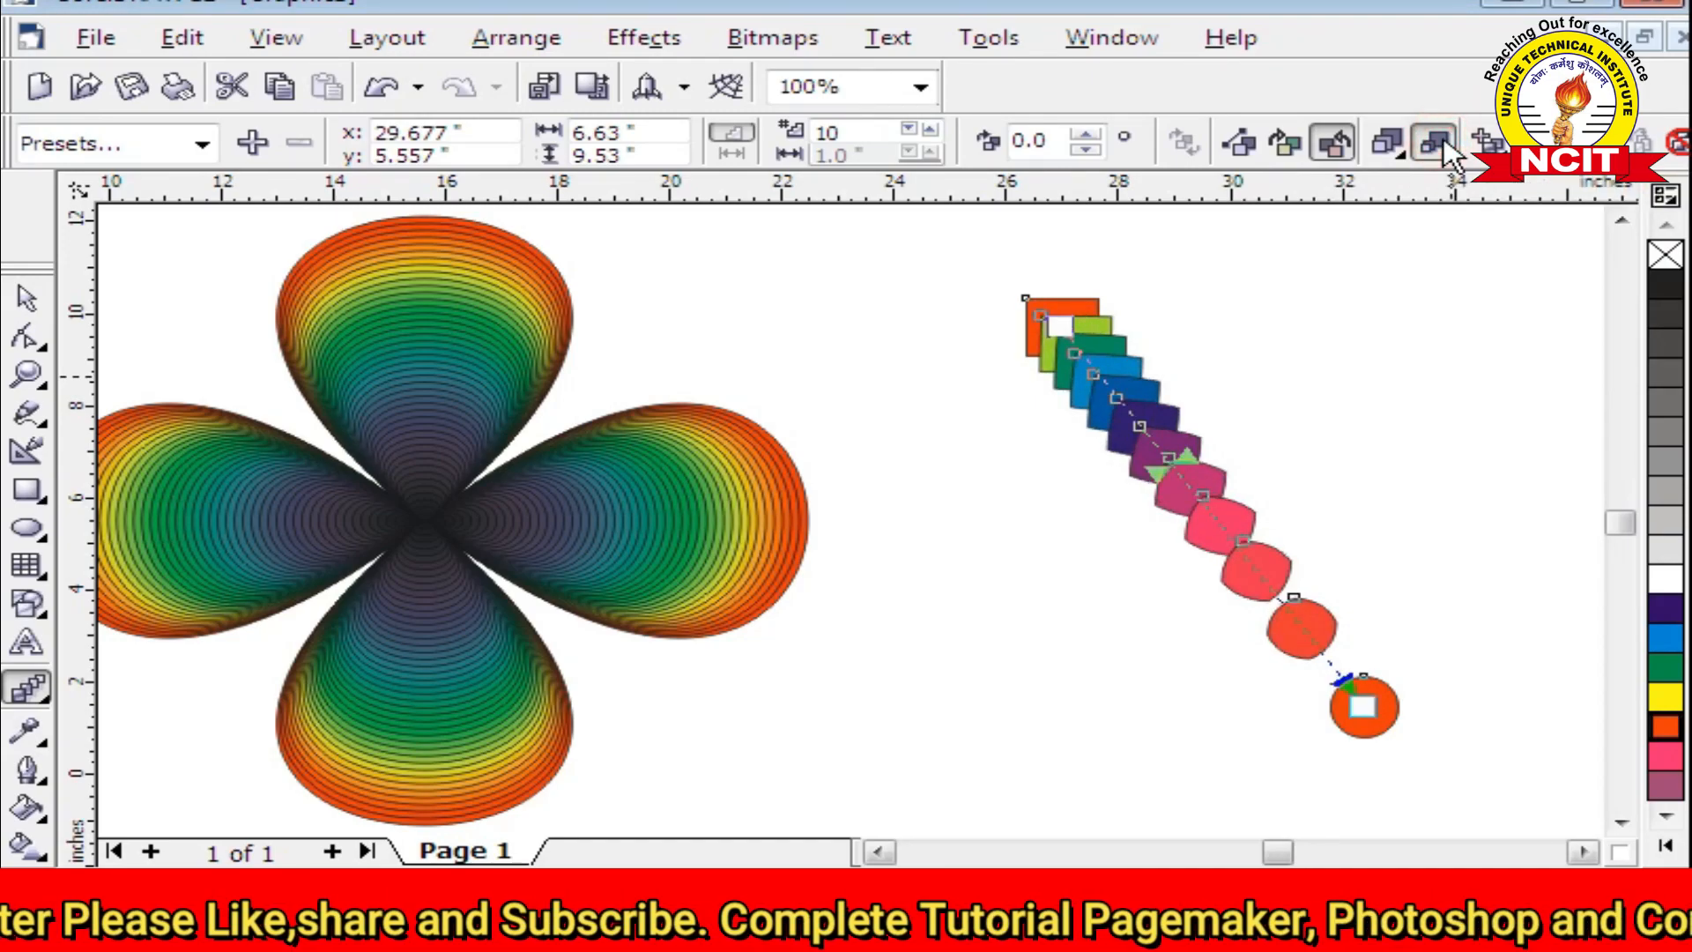
click(1437, 141)
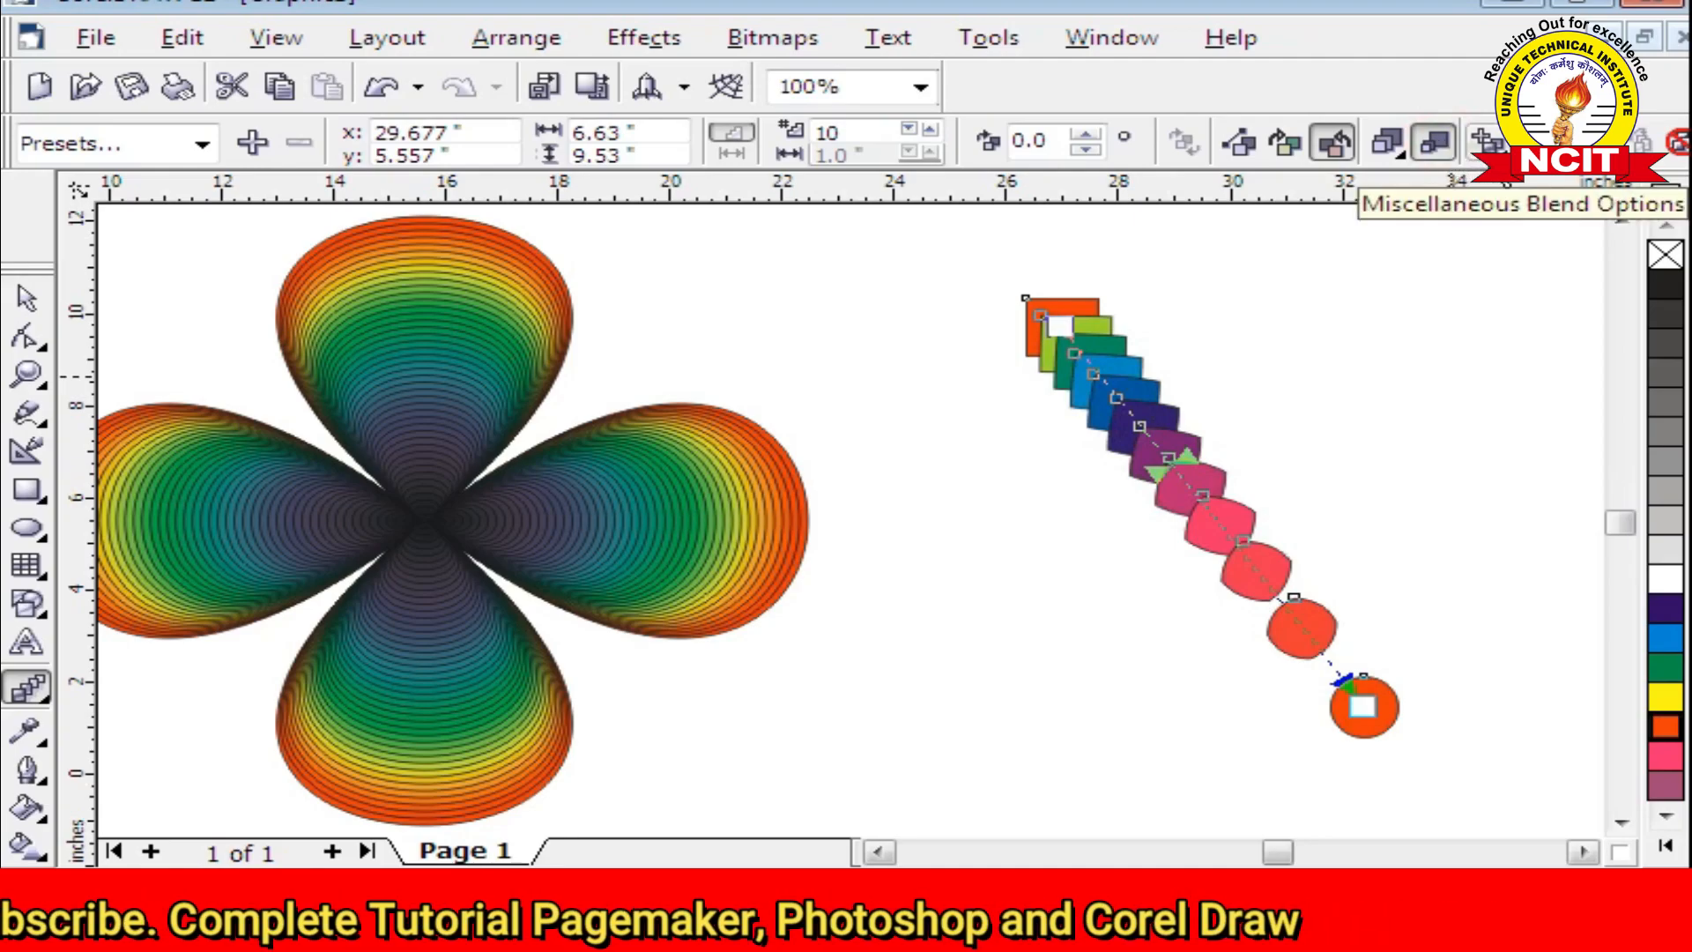
click(1488, 141)
click(1520, 252)
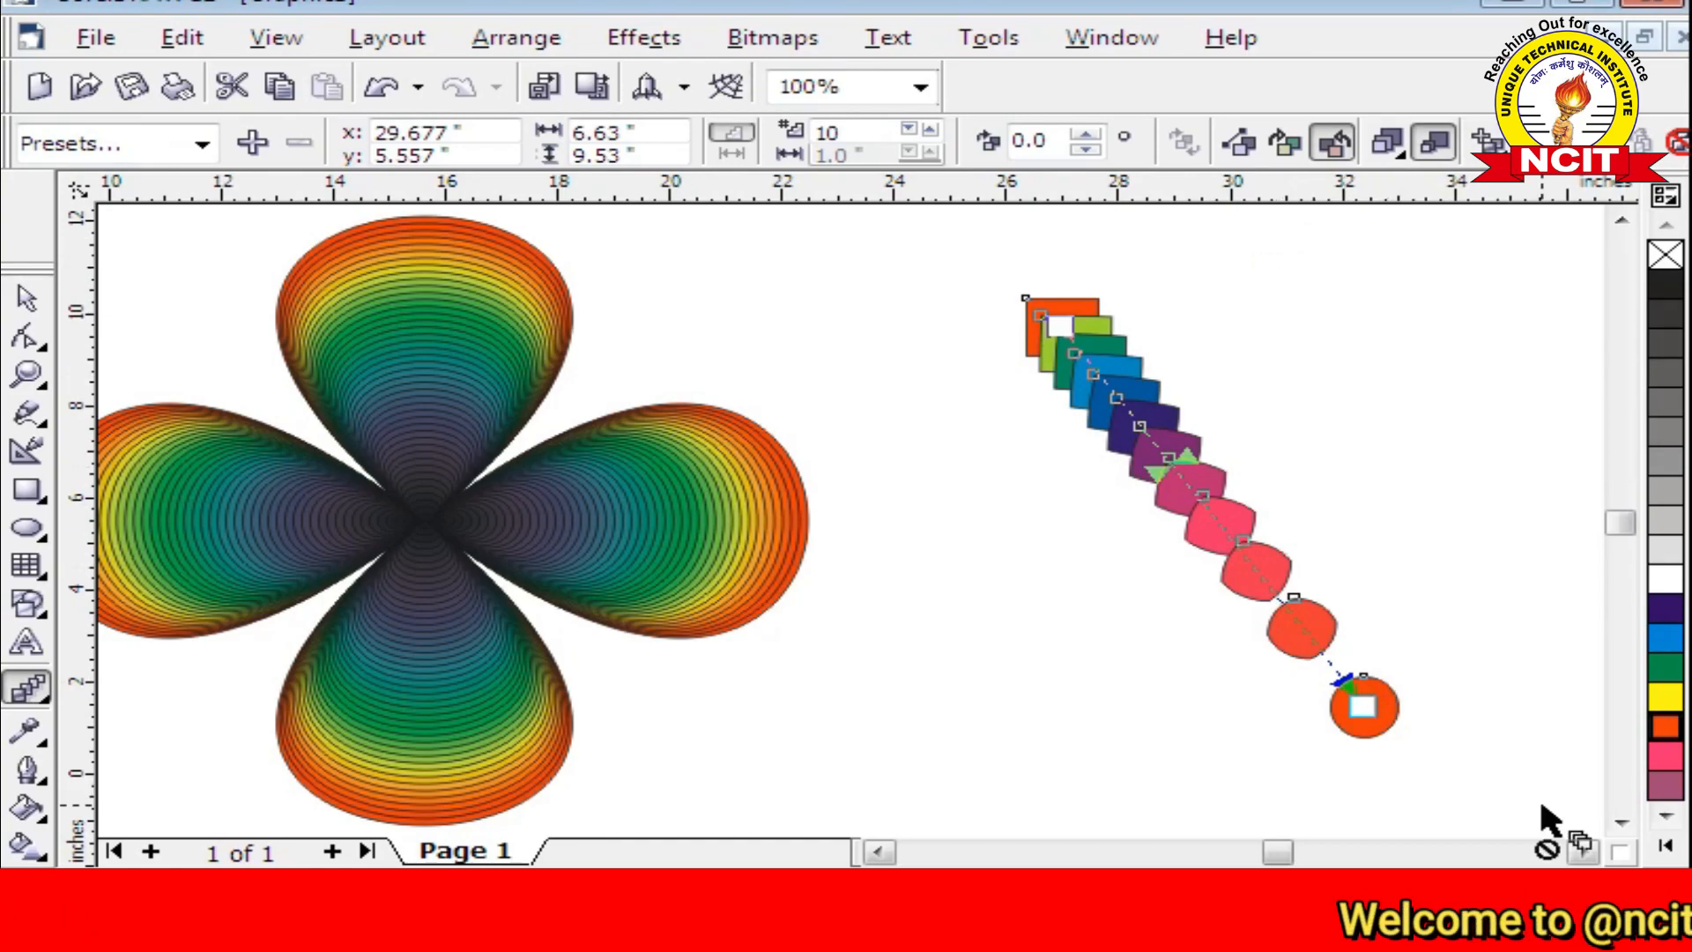
click(1680, 154)
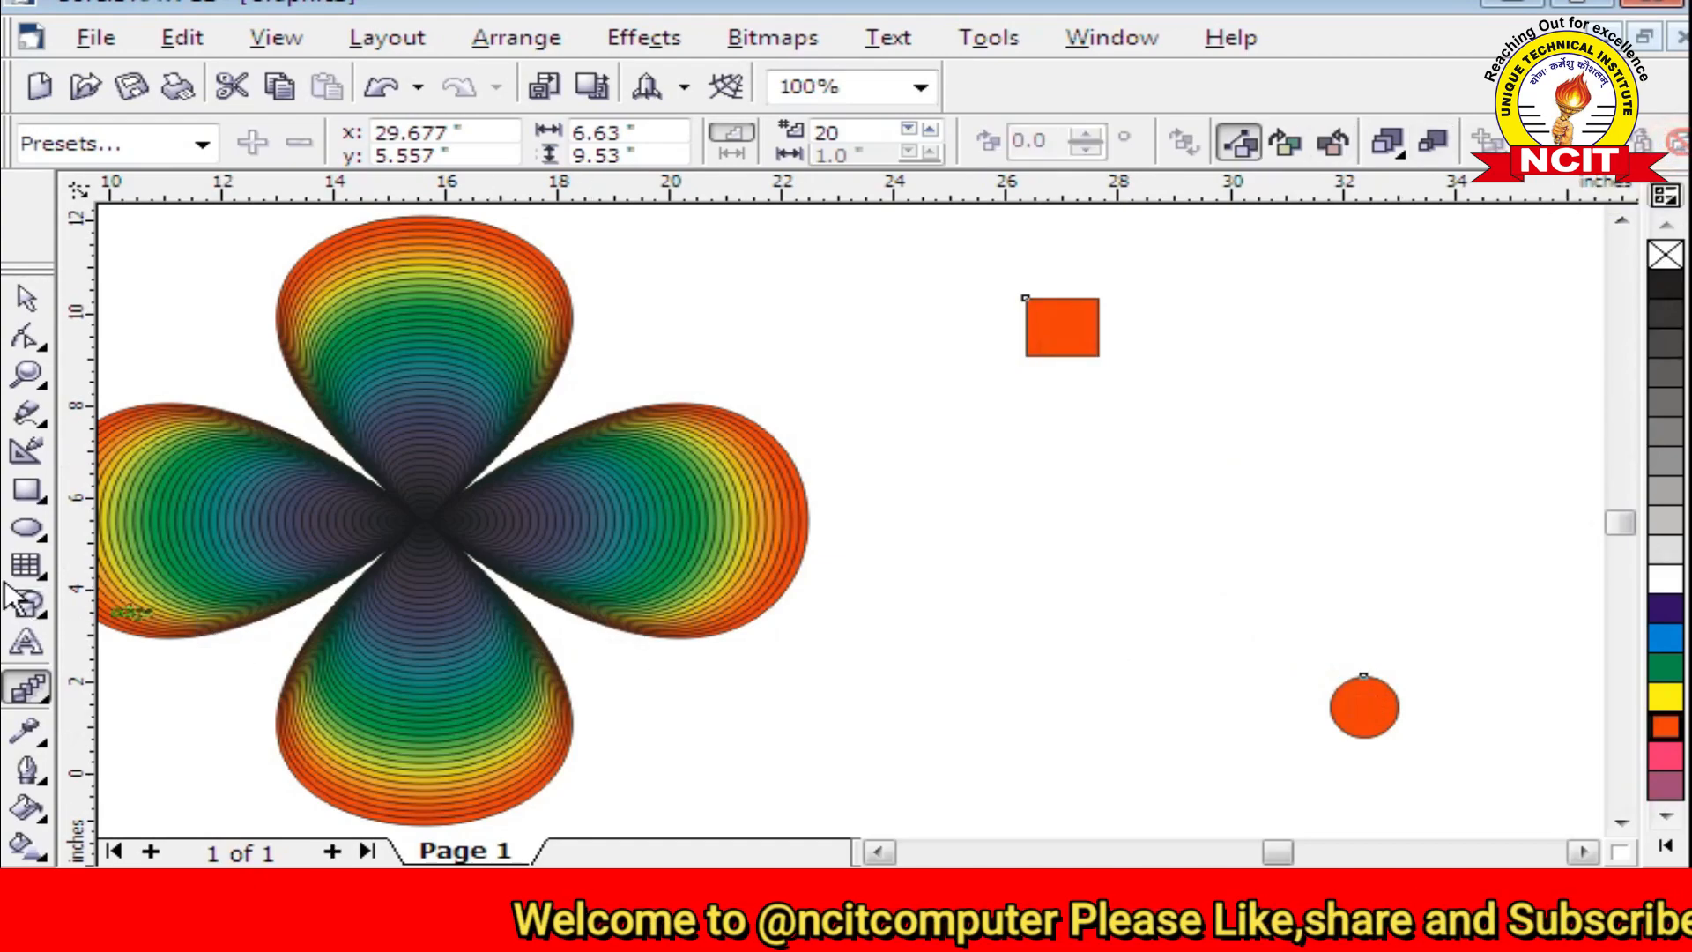
Draw a dark purple ellipse above the small orange circle and blend it into that circle
click(29, 527)
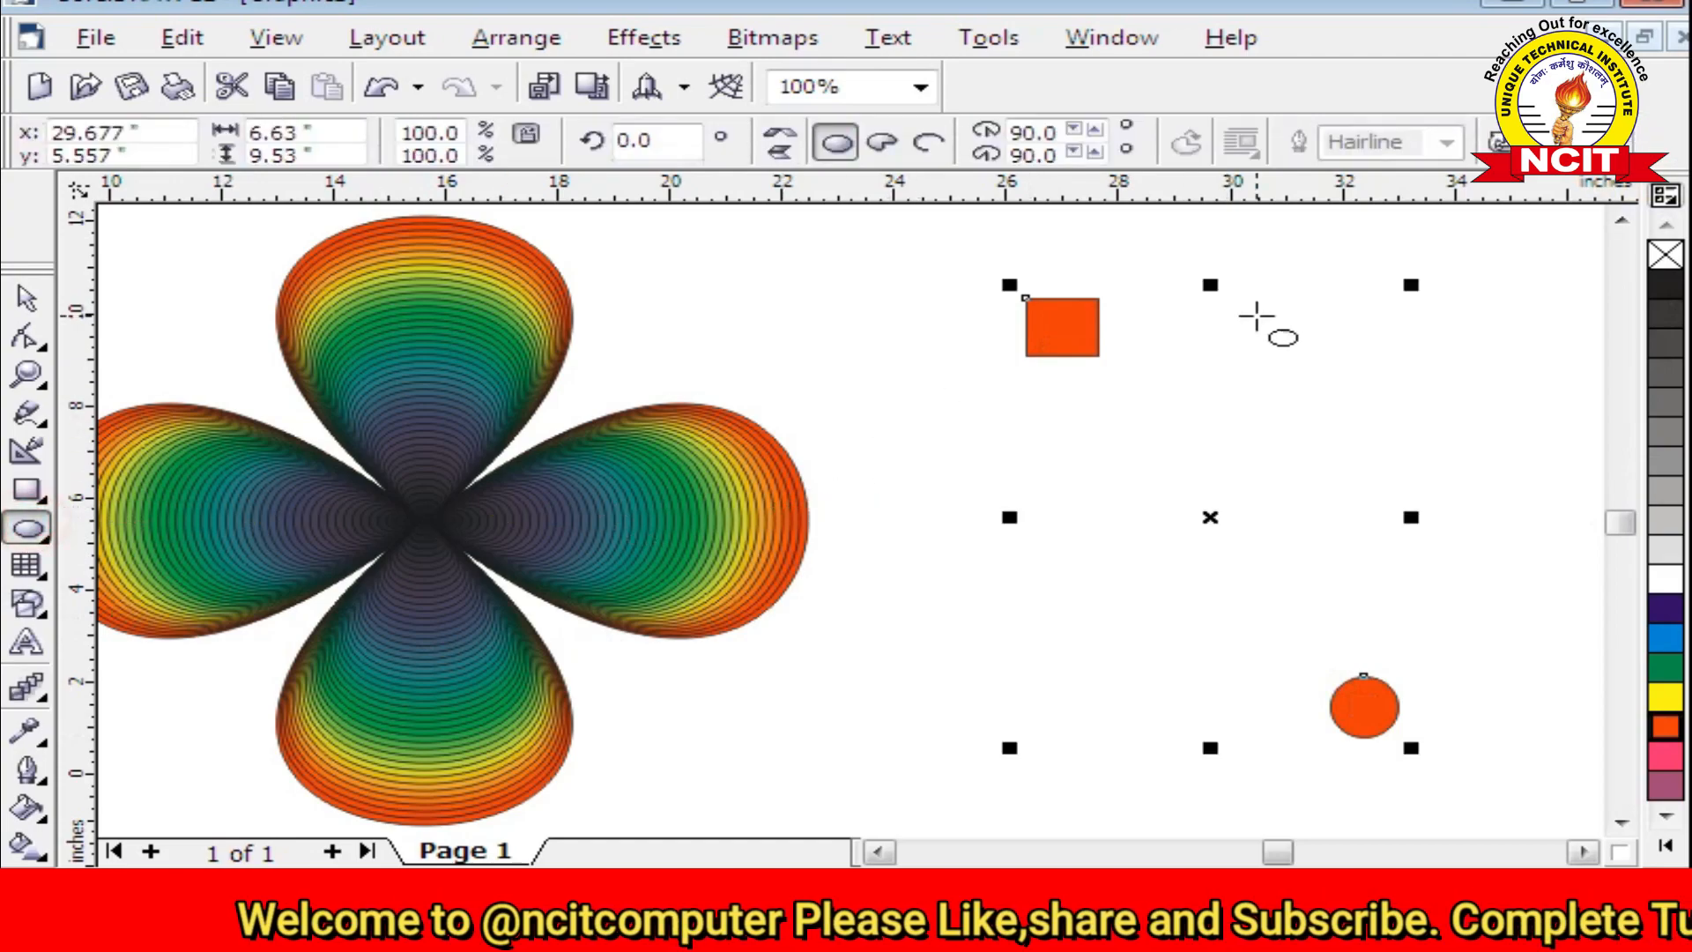
drag(1348, 231, 1495, 330)
click(1657, 612)
click(26, 688)
drag(1424, 280, 1419, 700)
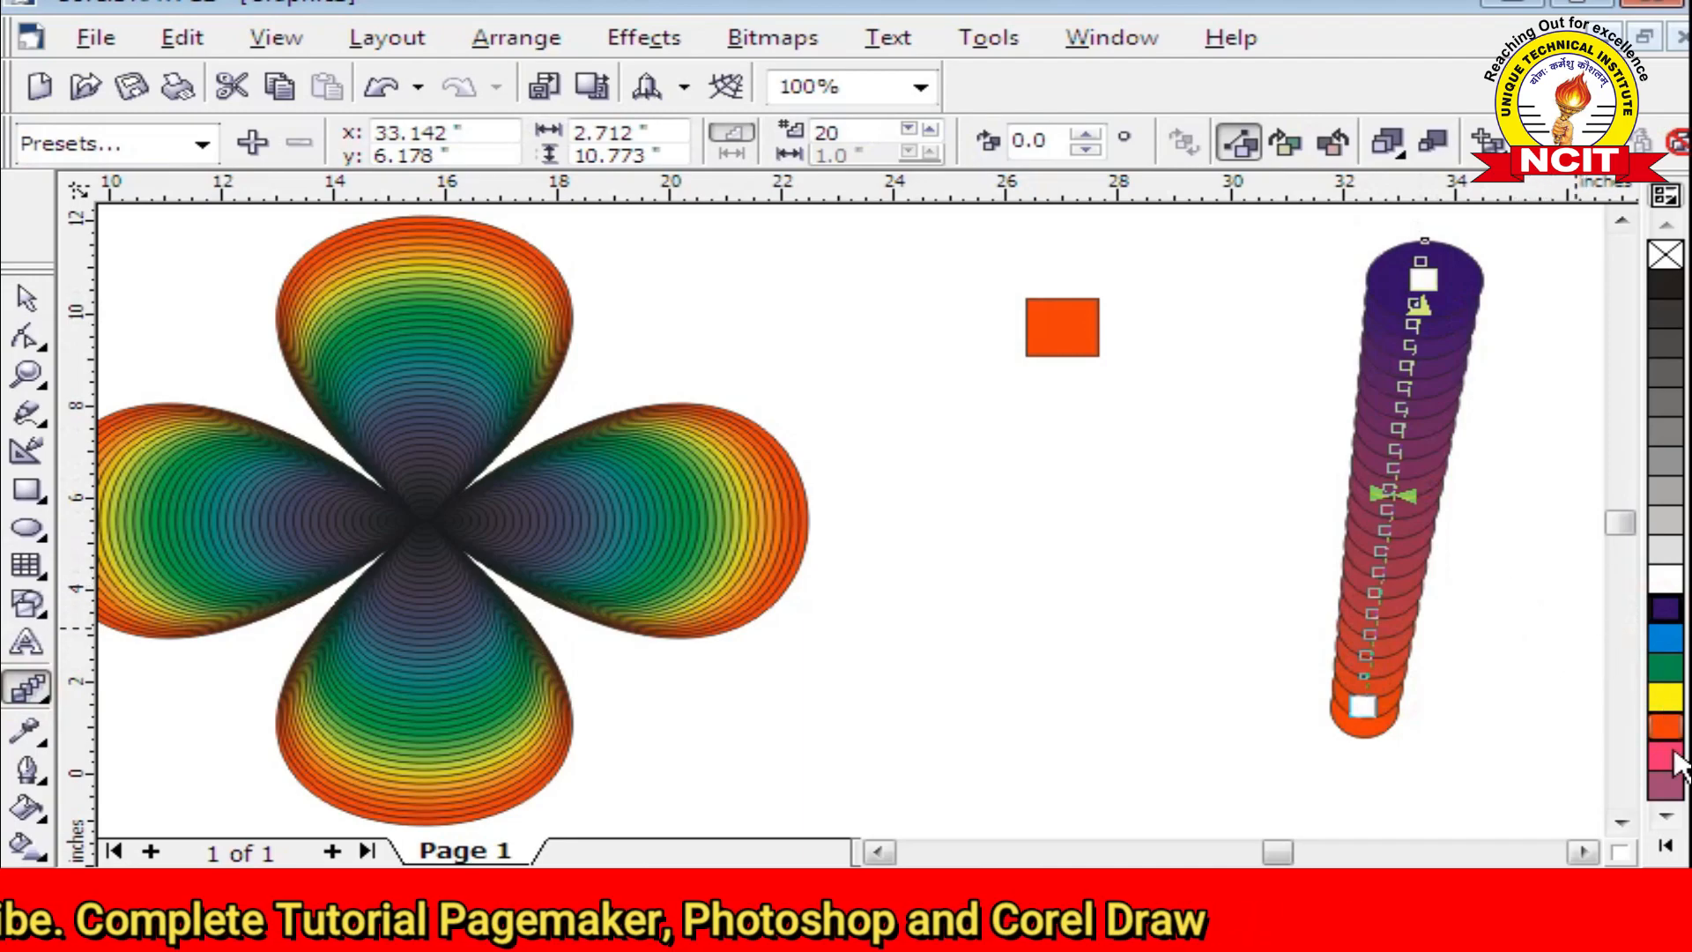
Set the default artistic text font to Arial Black and its size to 150
click(1620, 221)
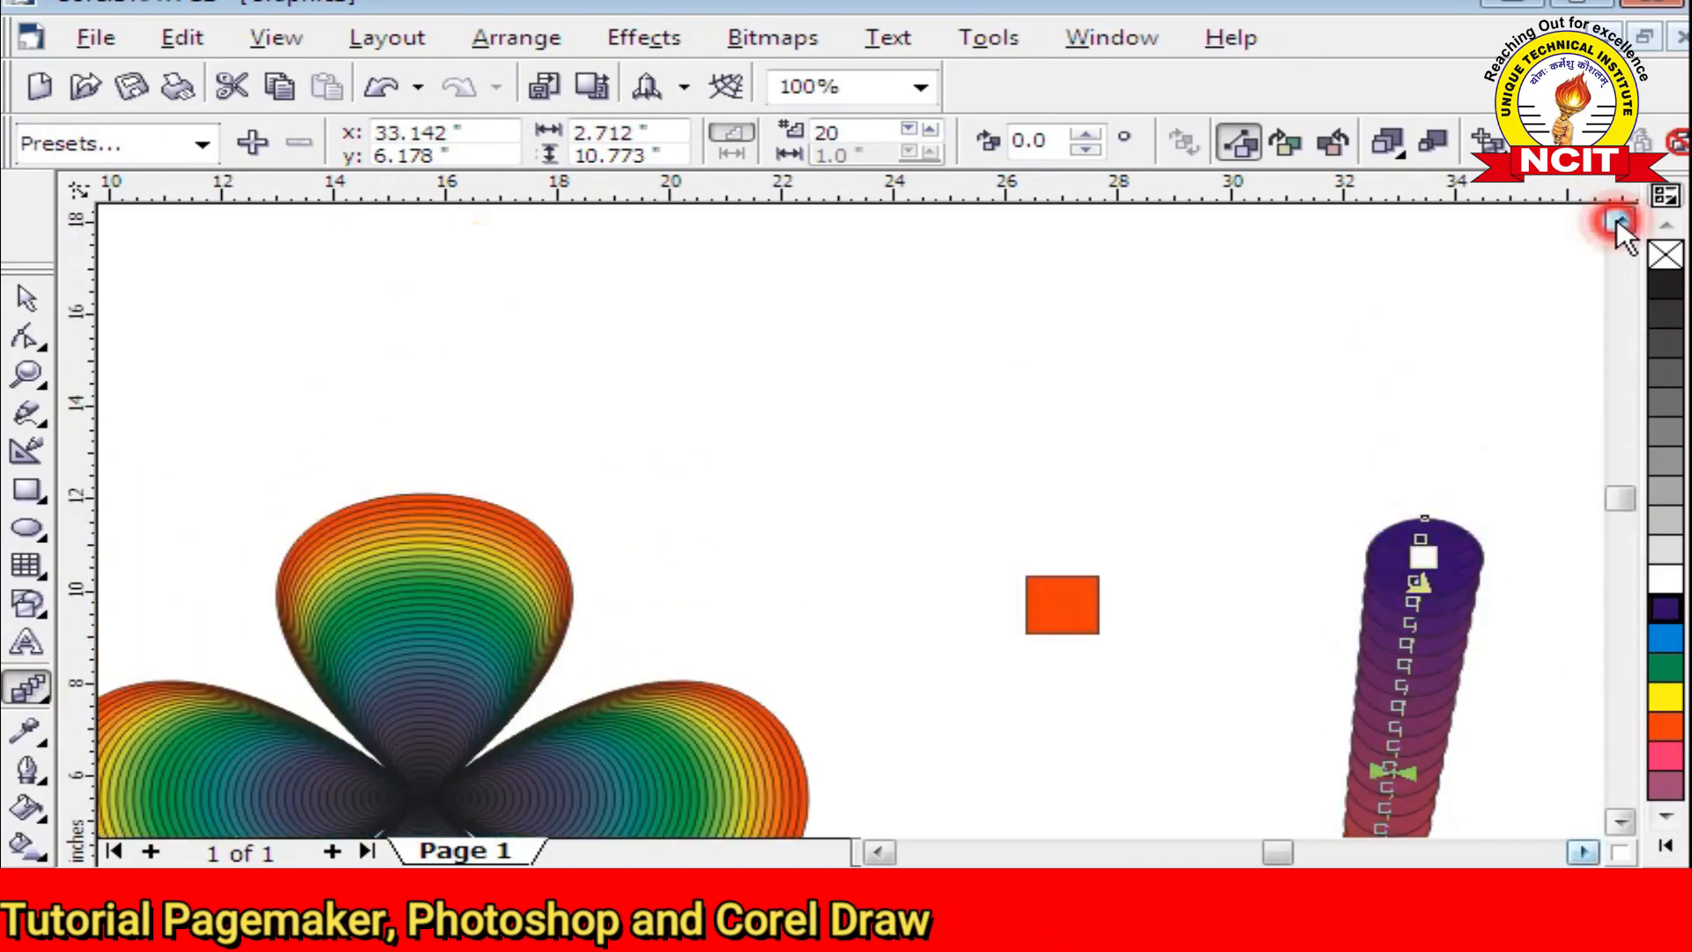
click(24, 643)
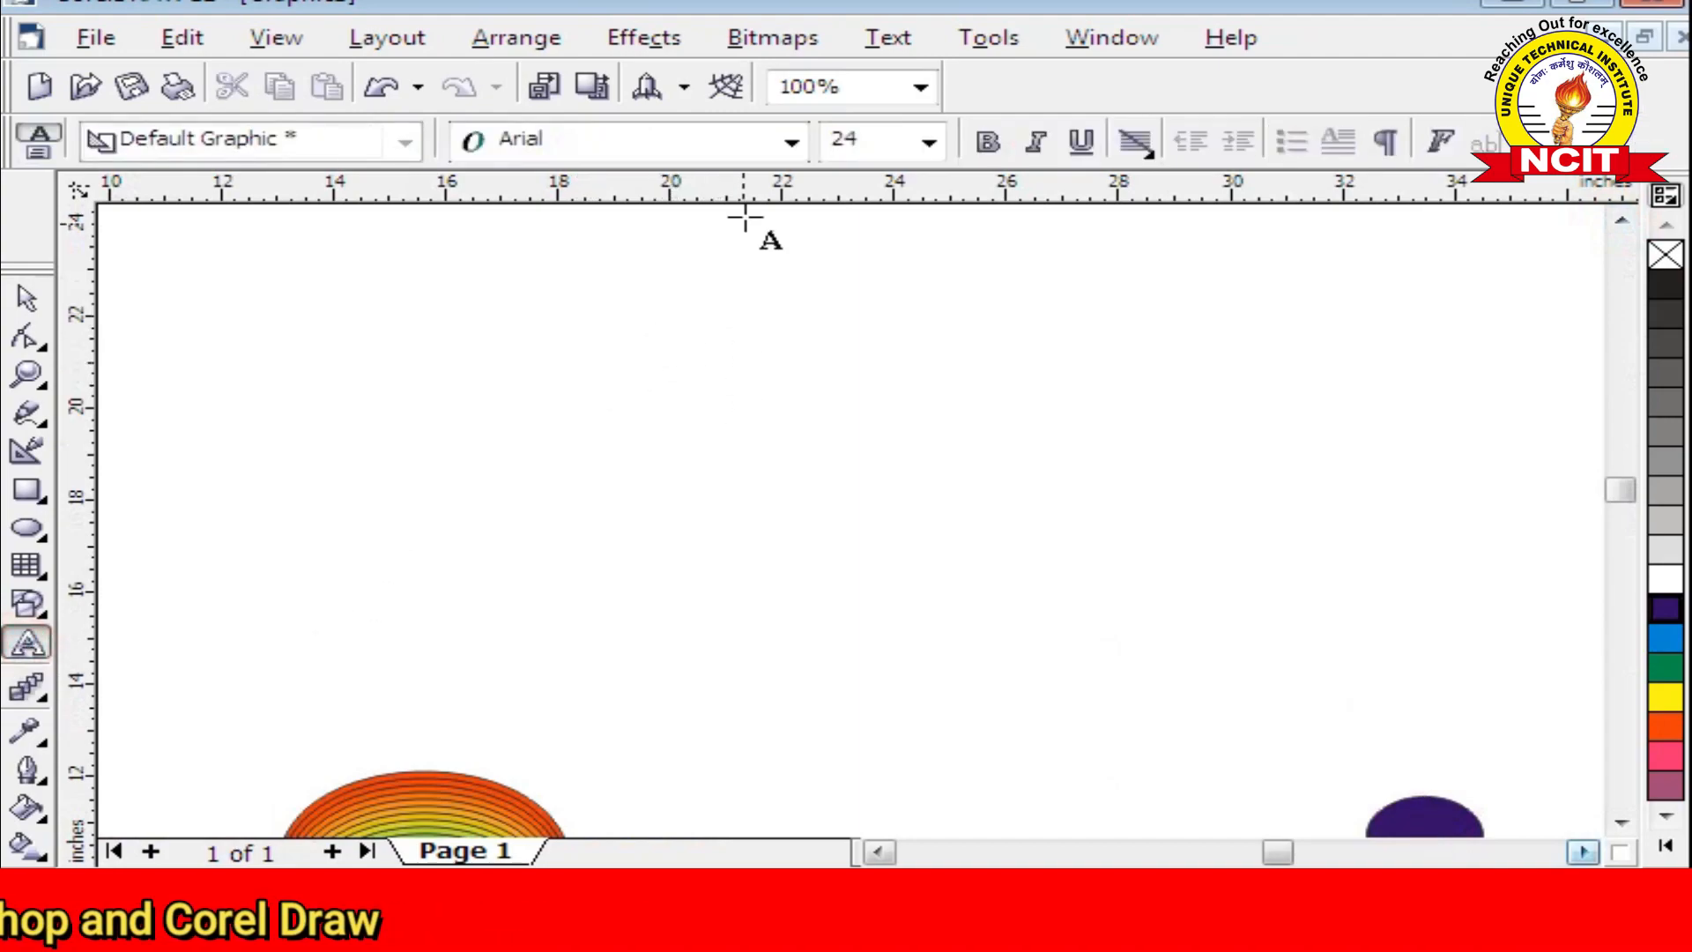
click(787, 141)
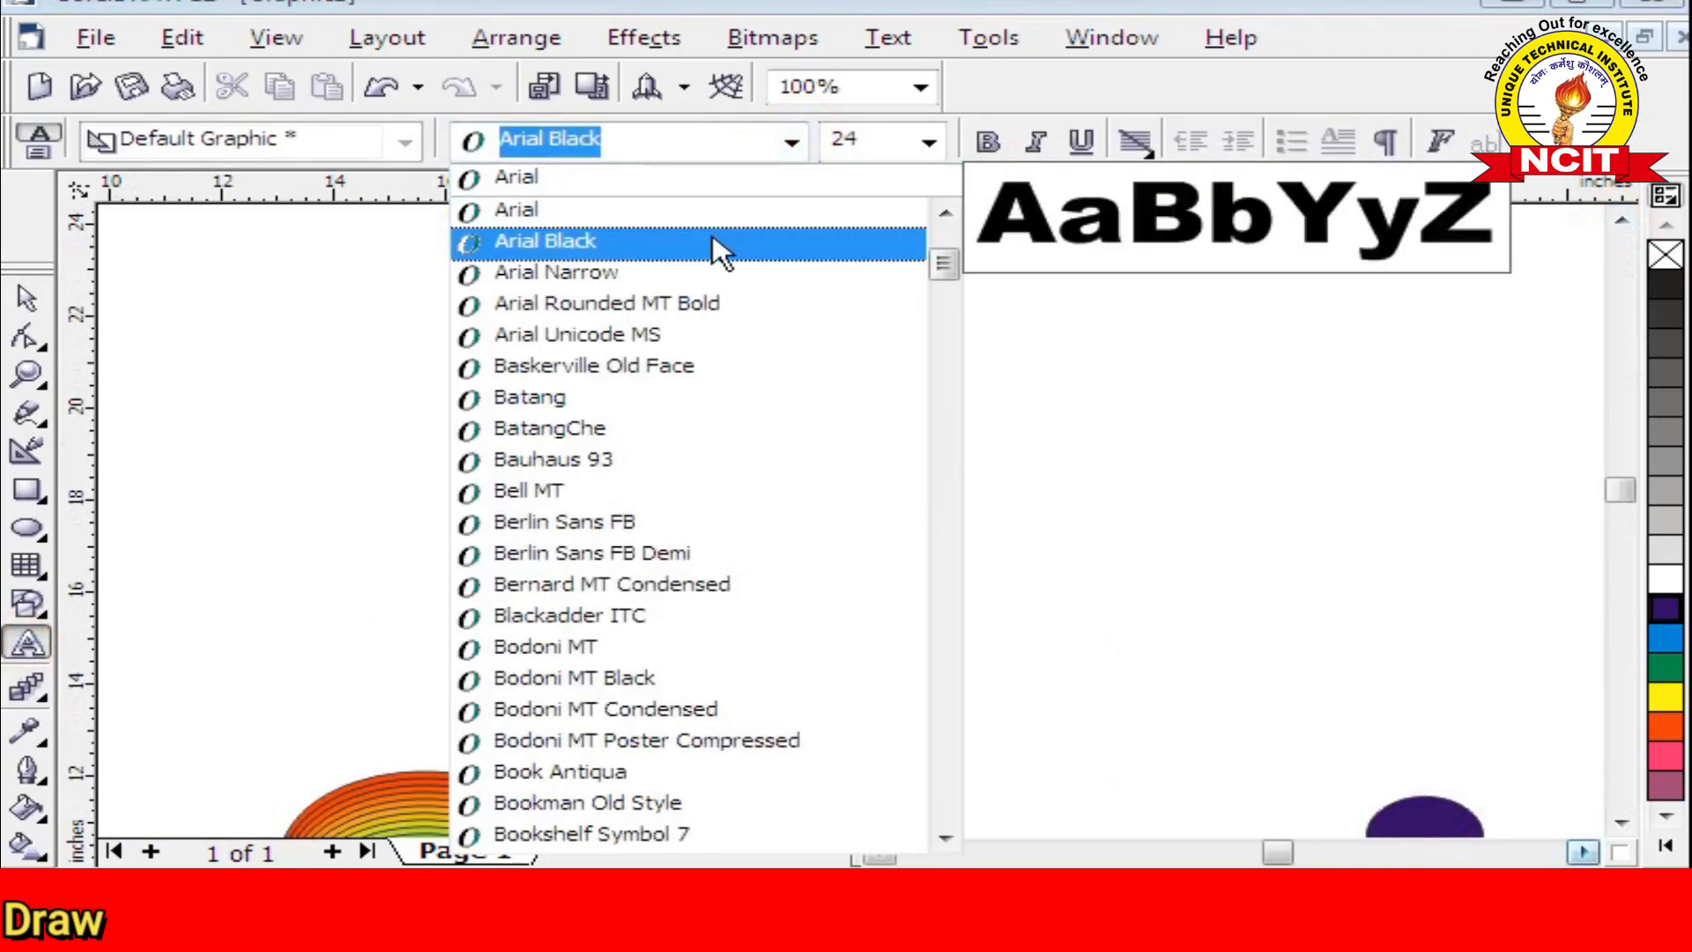
click(713, 241)
click(684, 576)
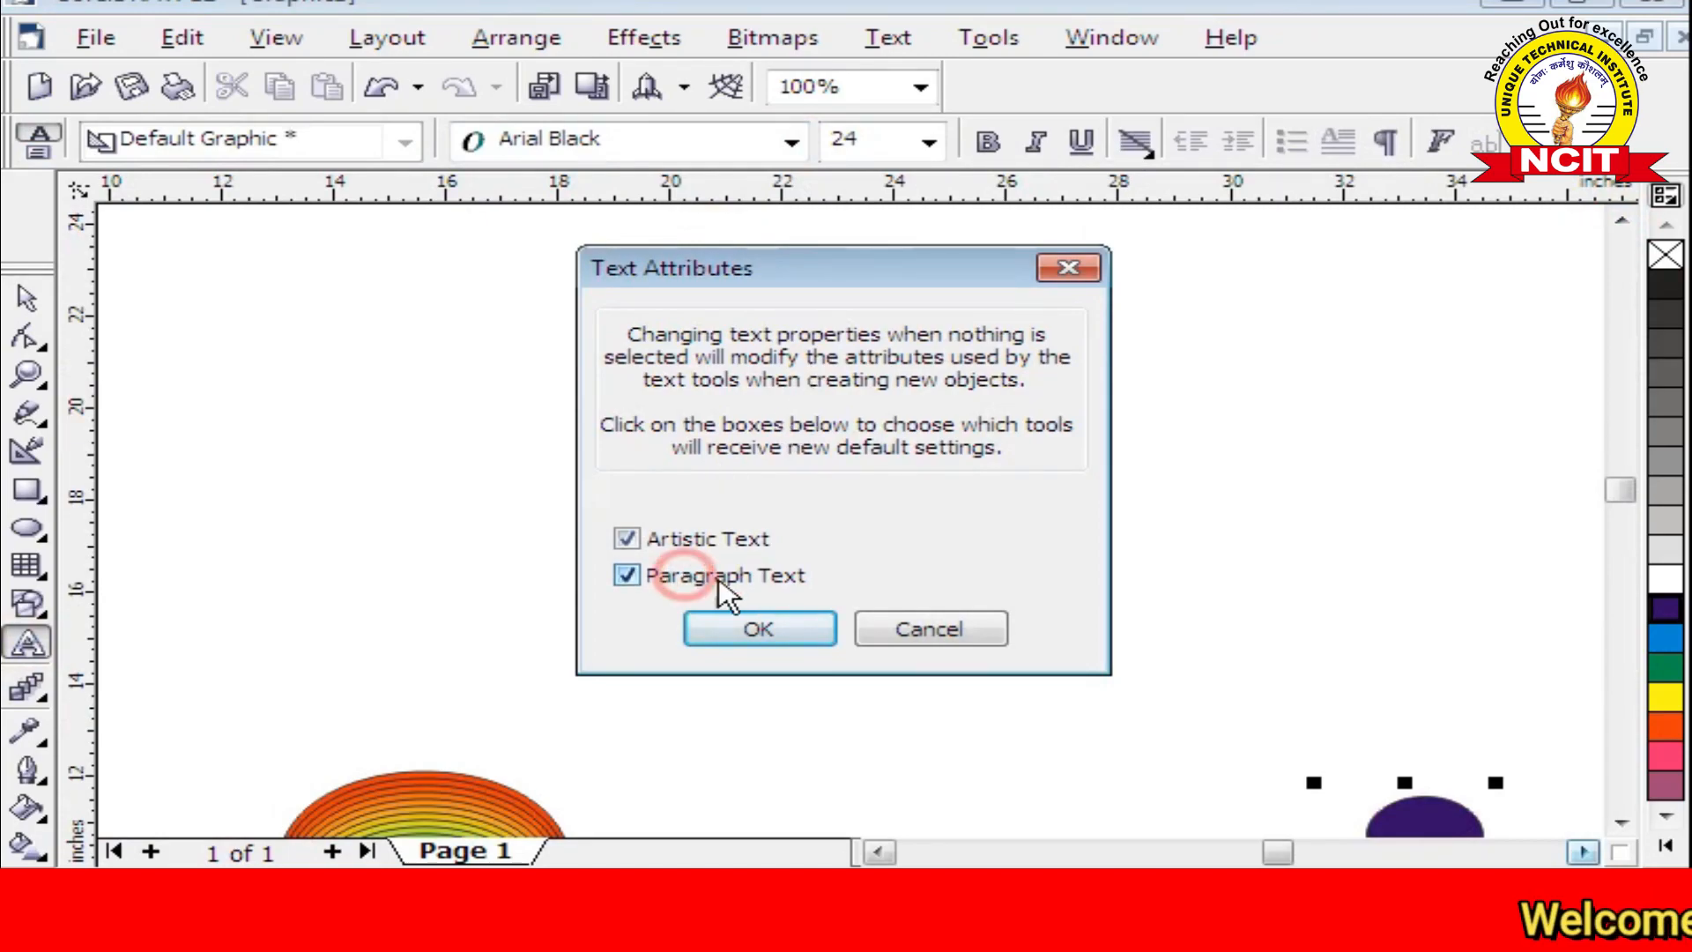
click(760, 584)
click(798, 630)
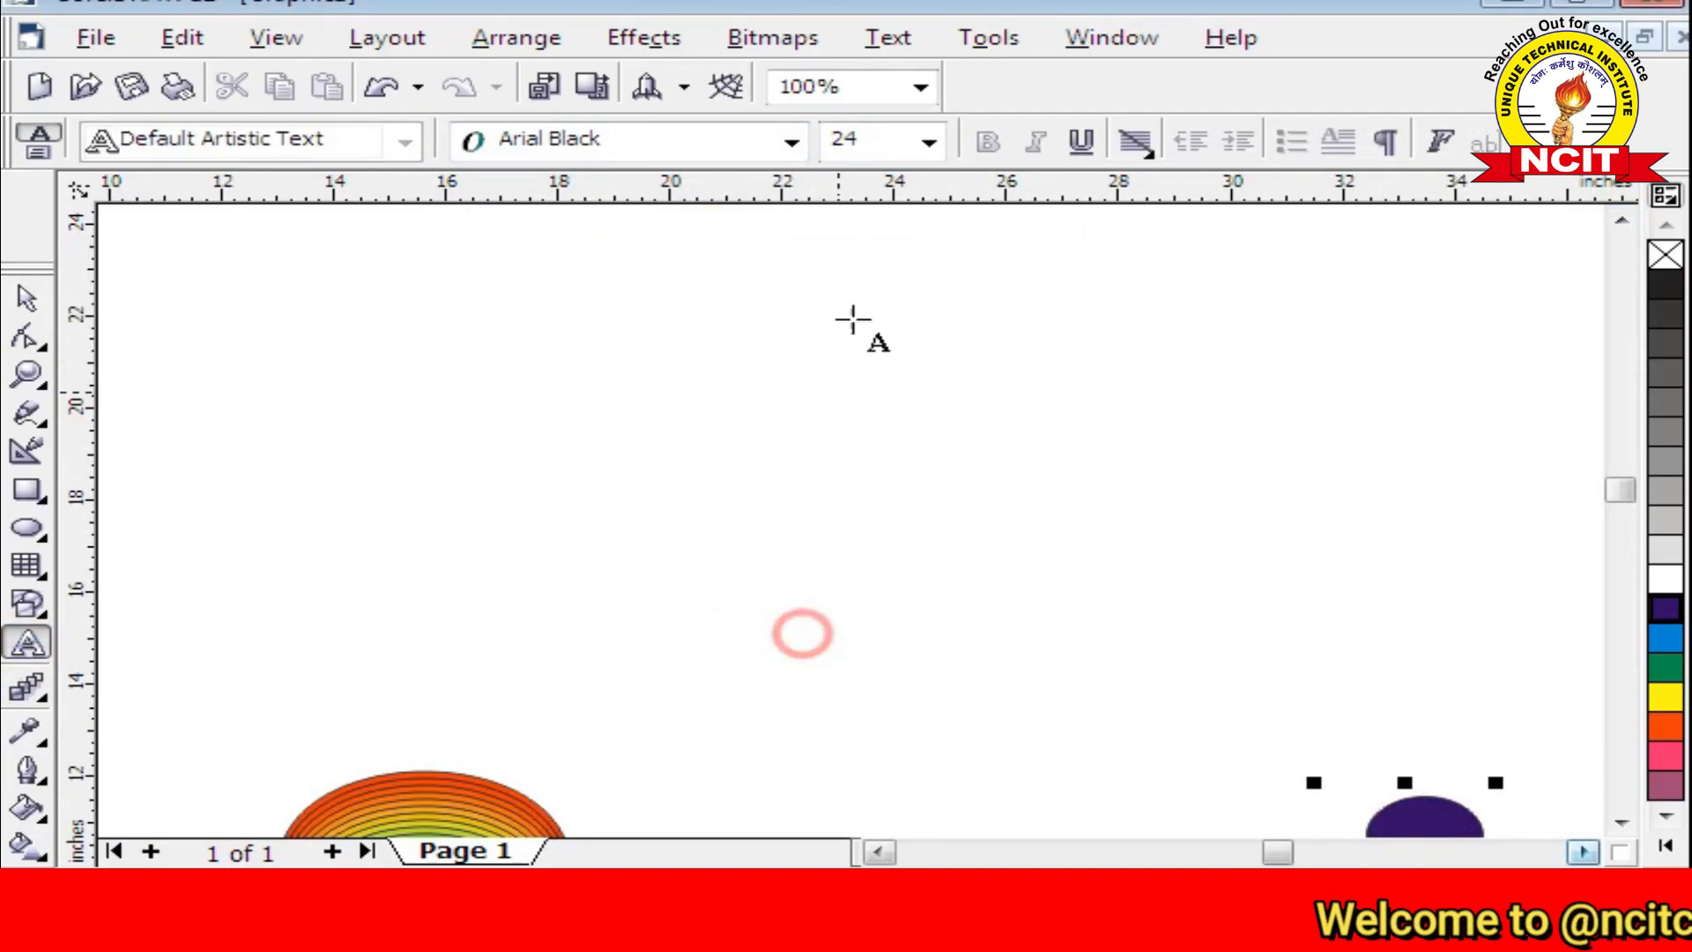
click(925, 141)
click(875, 638)
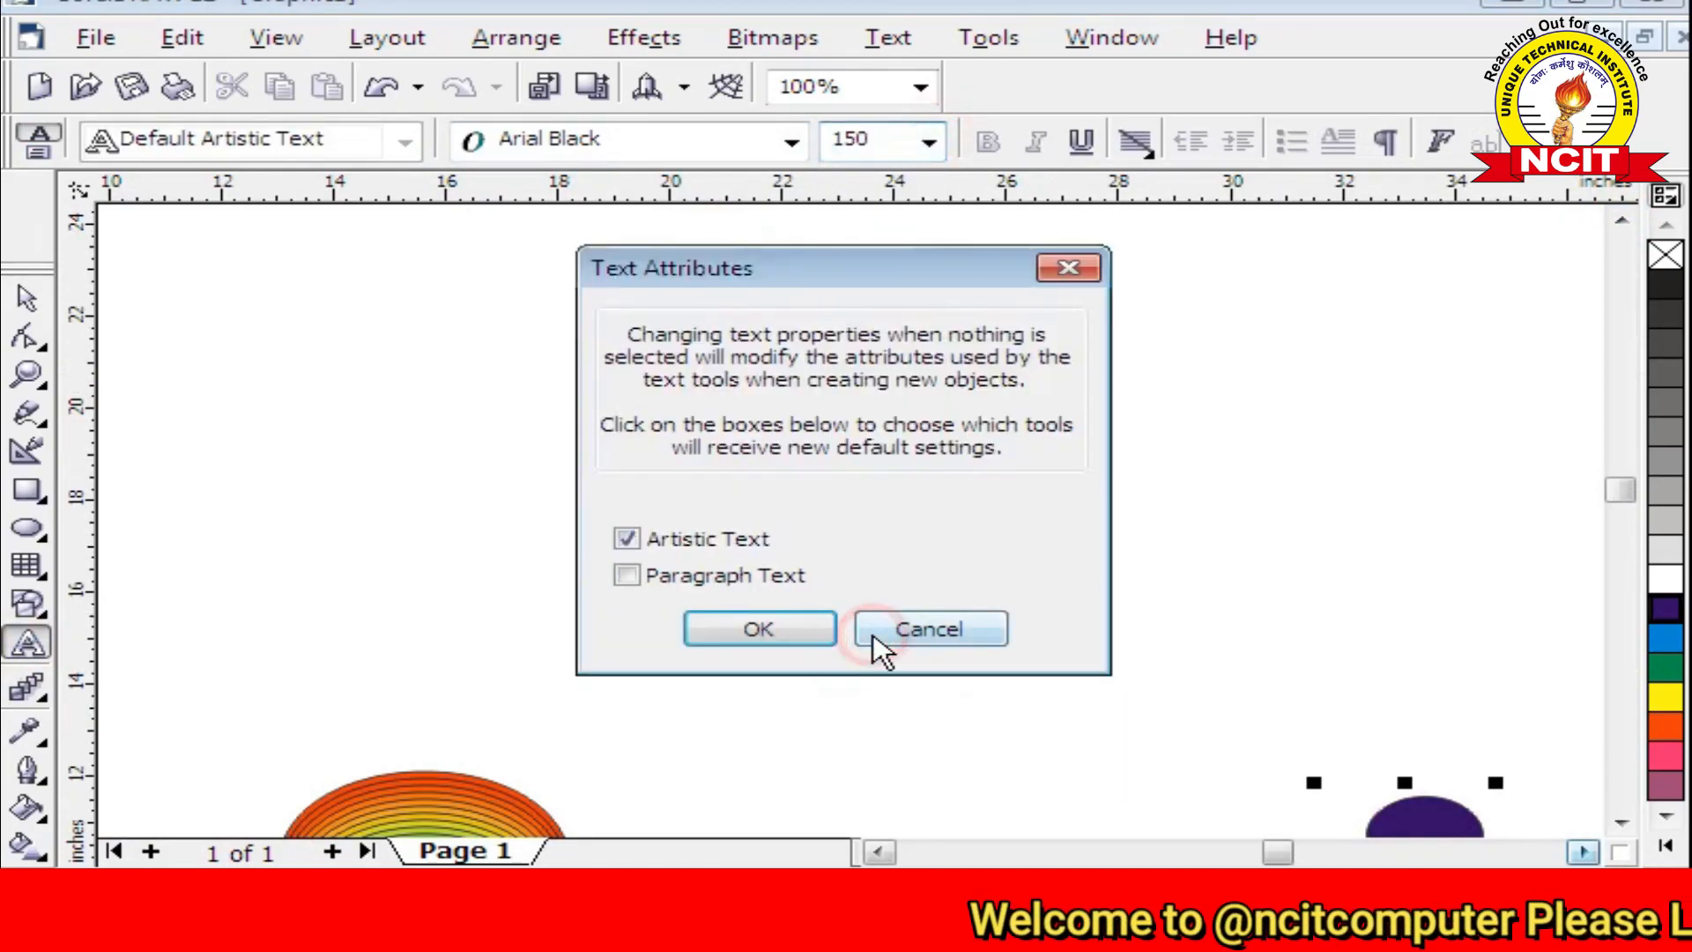
click(790, 631)
Add the artistic text NCIT above the flower, enlarge it to about 400 pt and fill it with orange
click(510, 329)
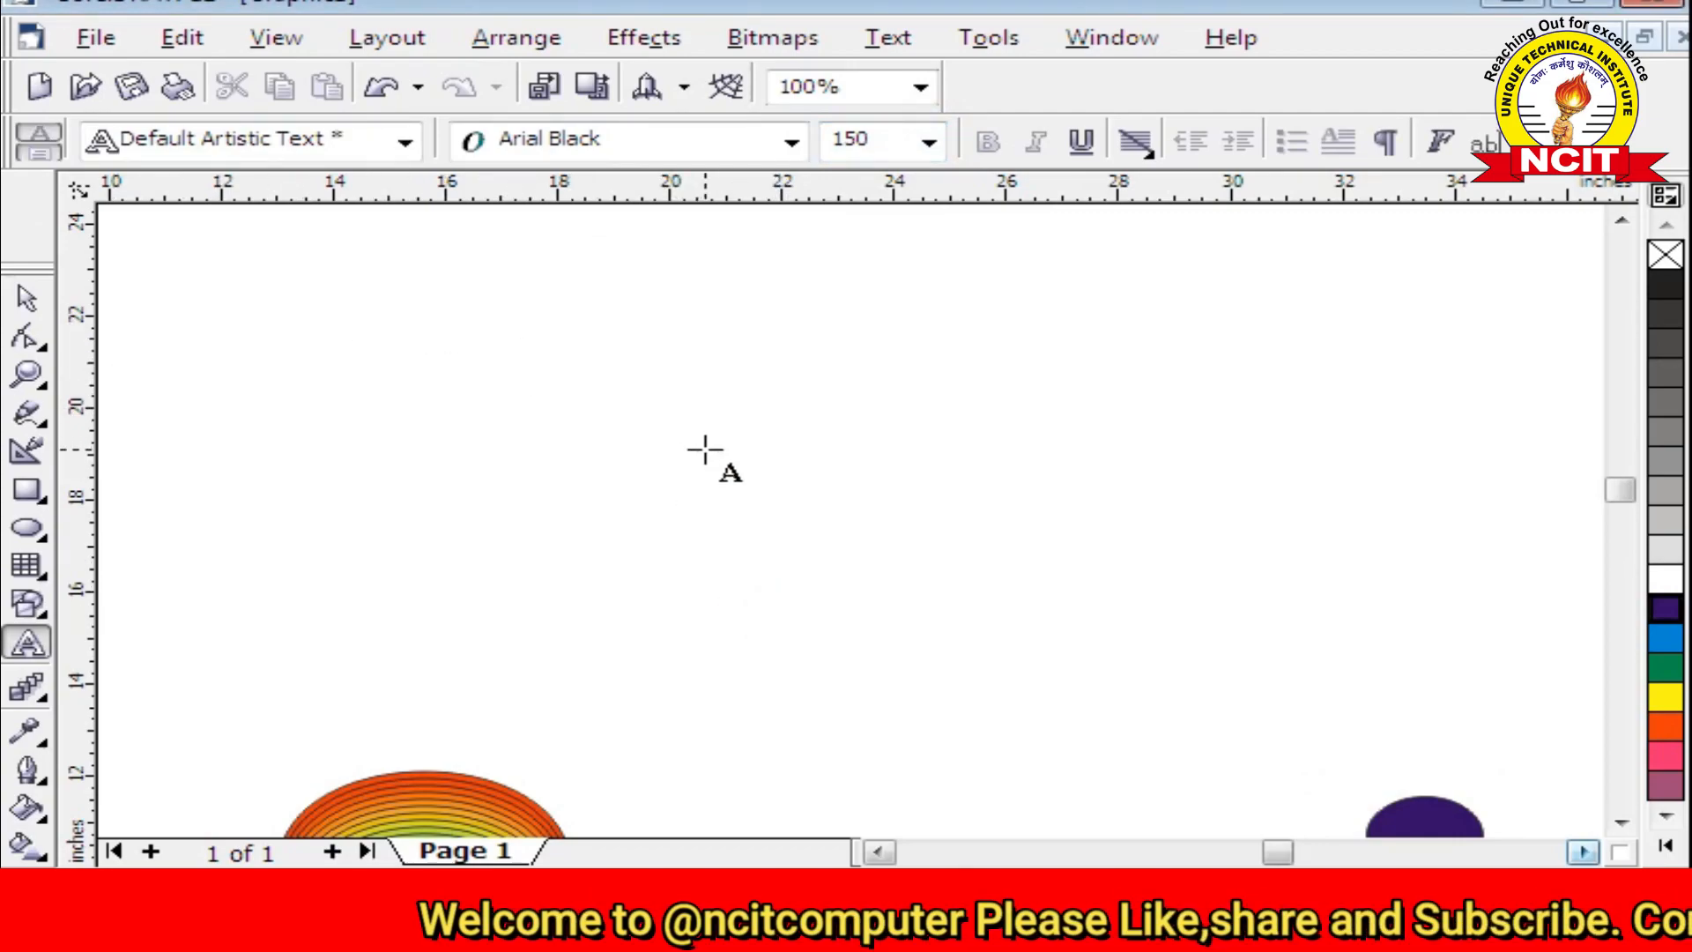
text(NCIT)
click(29, 298)
drag(842, 355, 1157, 564)
drag(824, 421, 824, 469)
click(1666, 730)
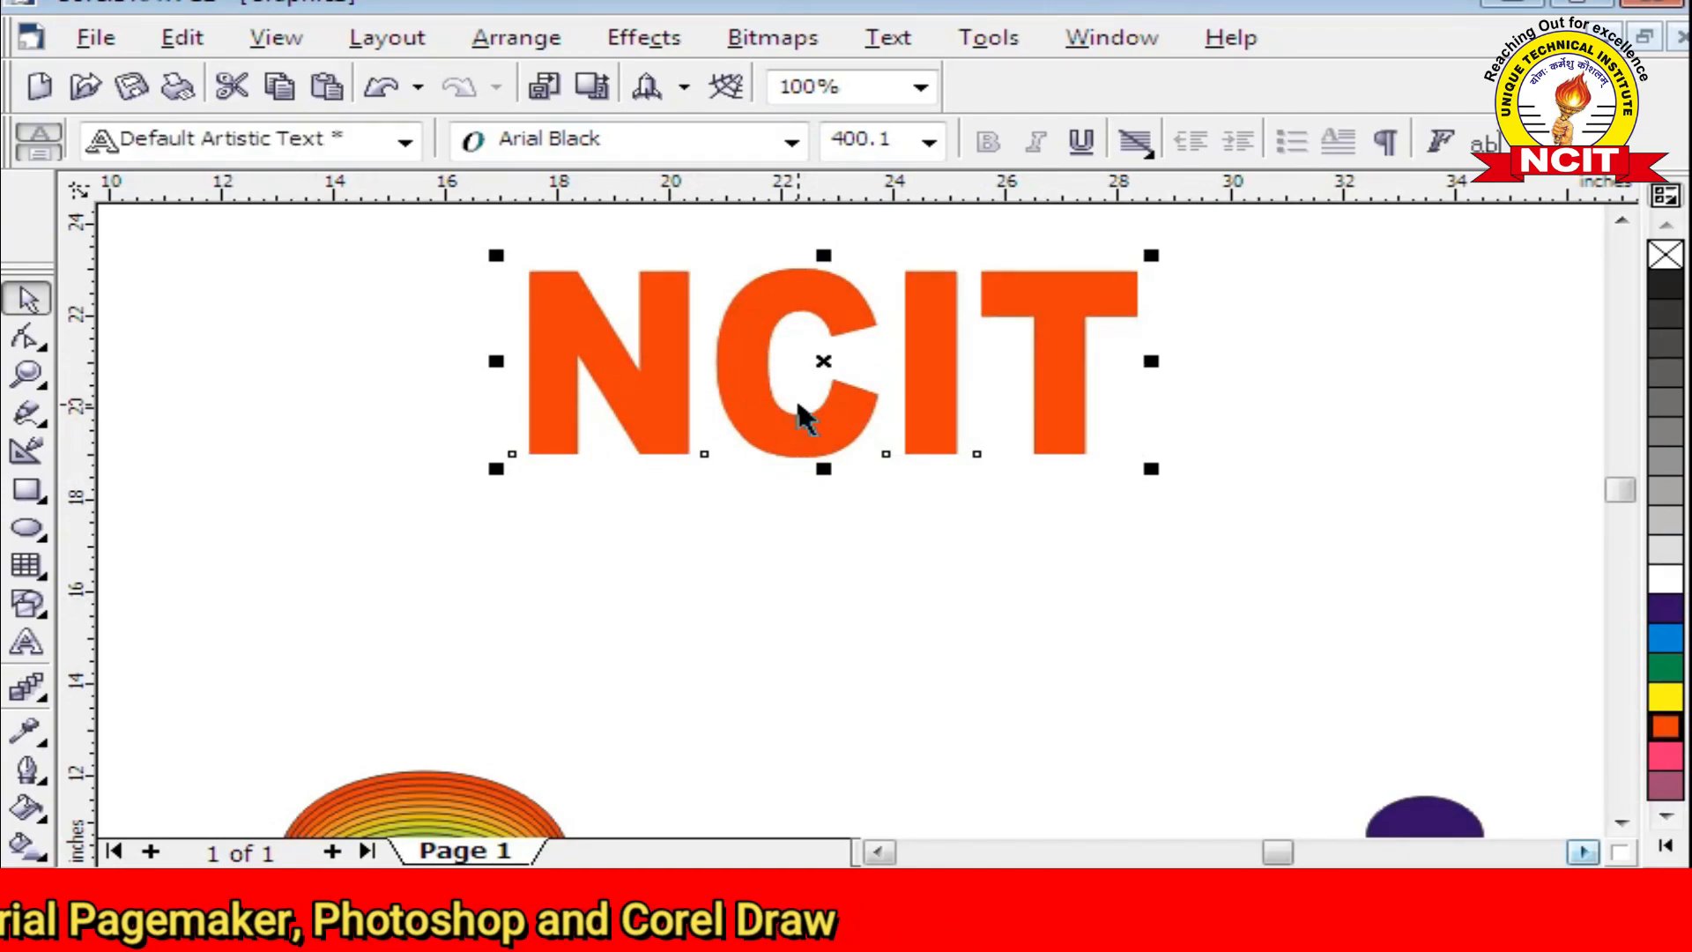
Blend the orange NCIT text into a dark purple copy of it offset slightly down and to the right
drag(832, 431, 869, 453)
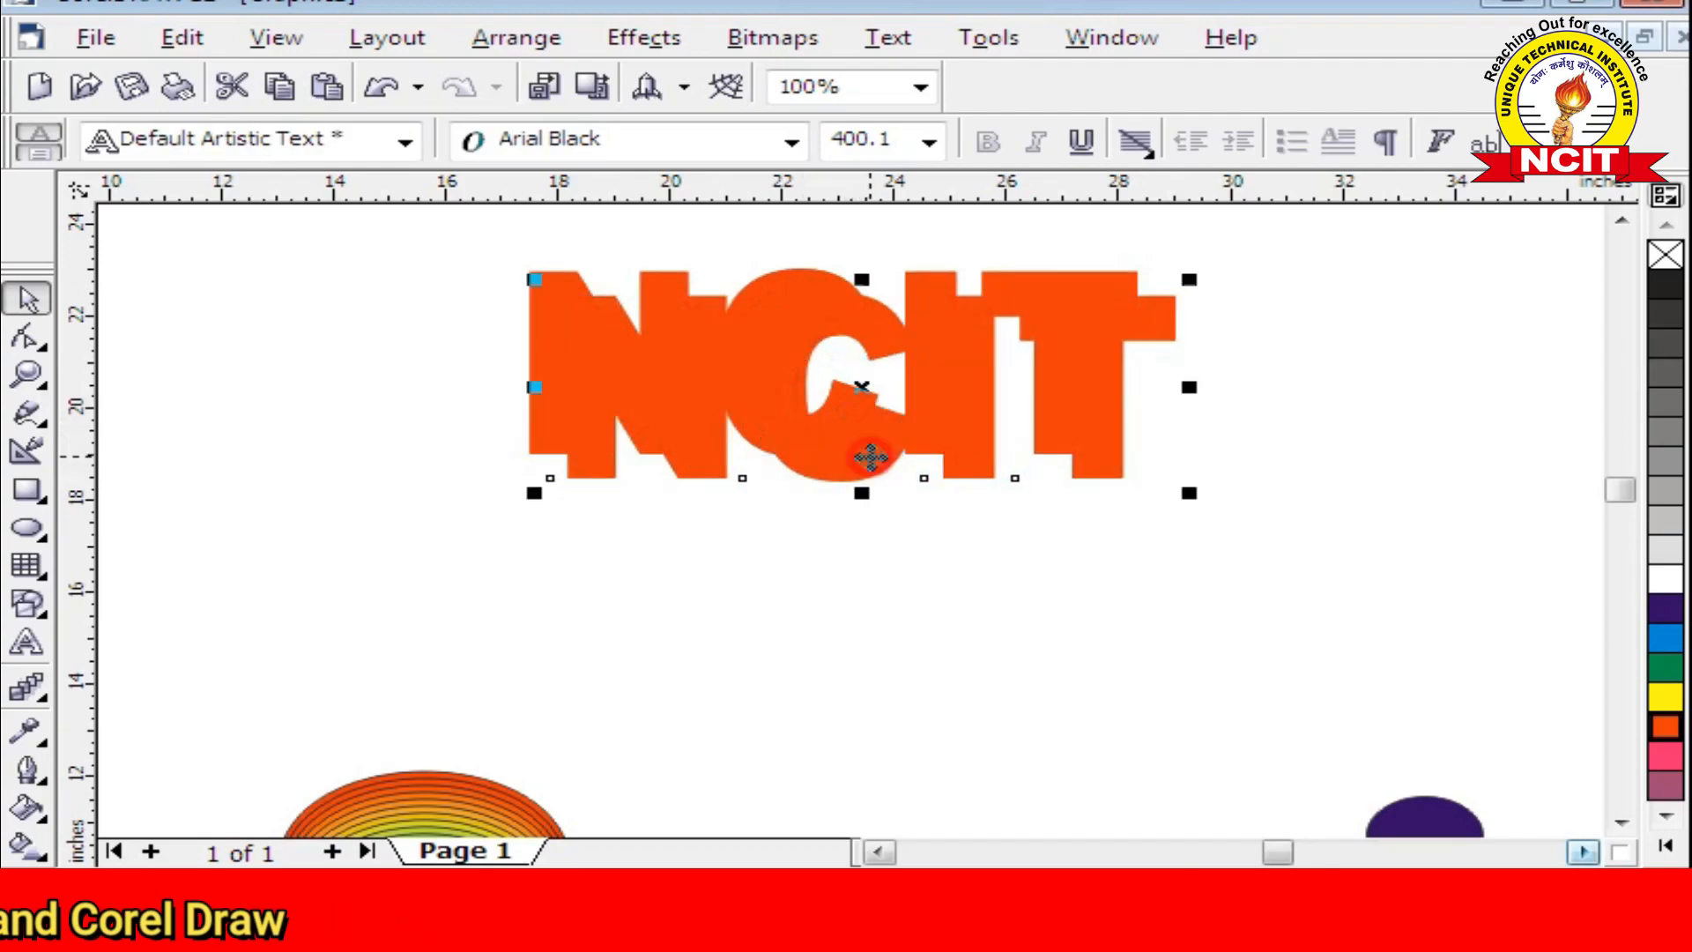
click(1662, 608)
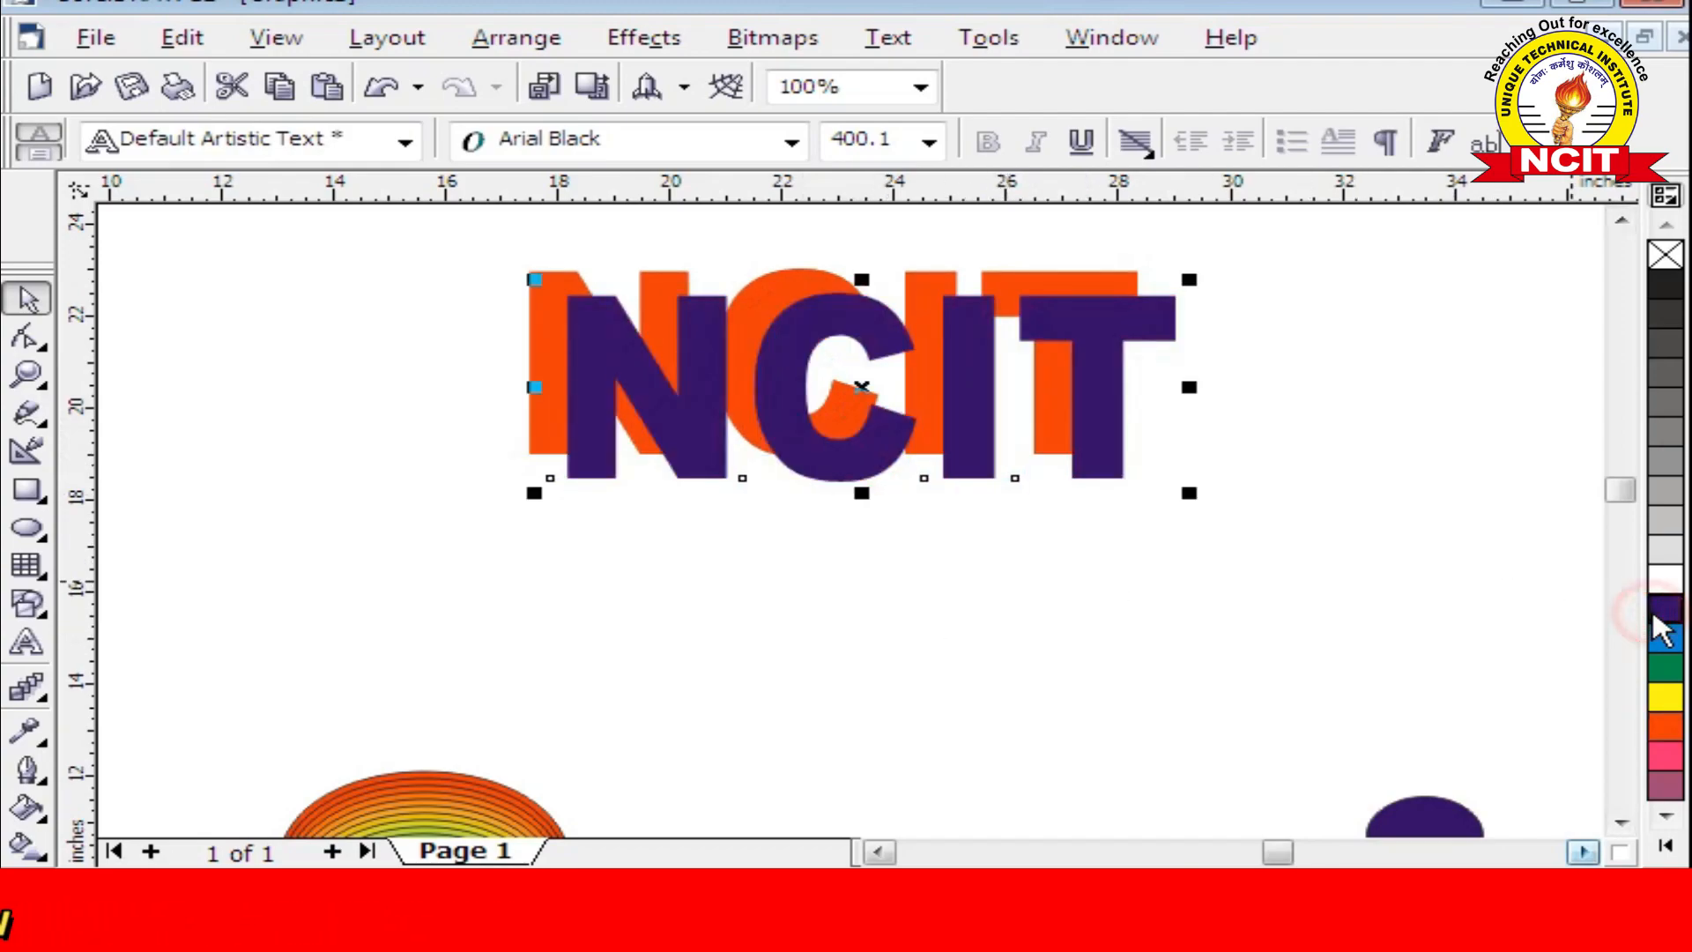
click(25, 687)
drag(773, 283, 824, 330)
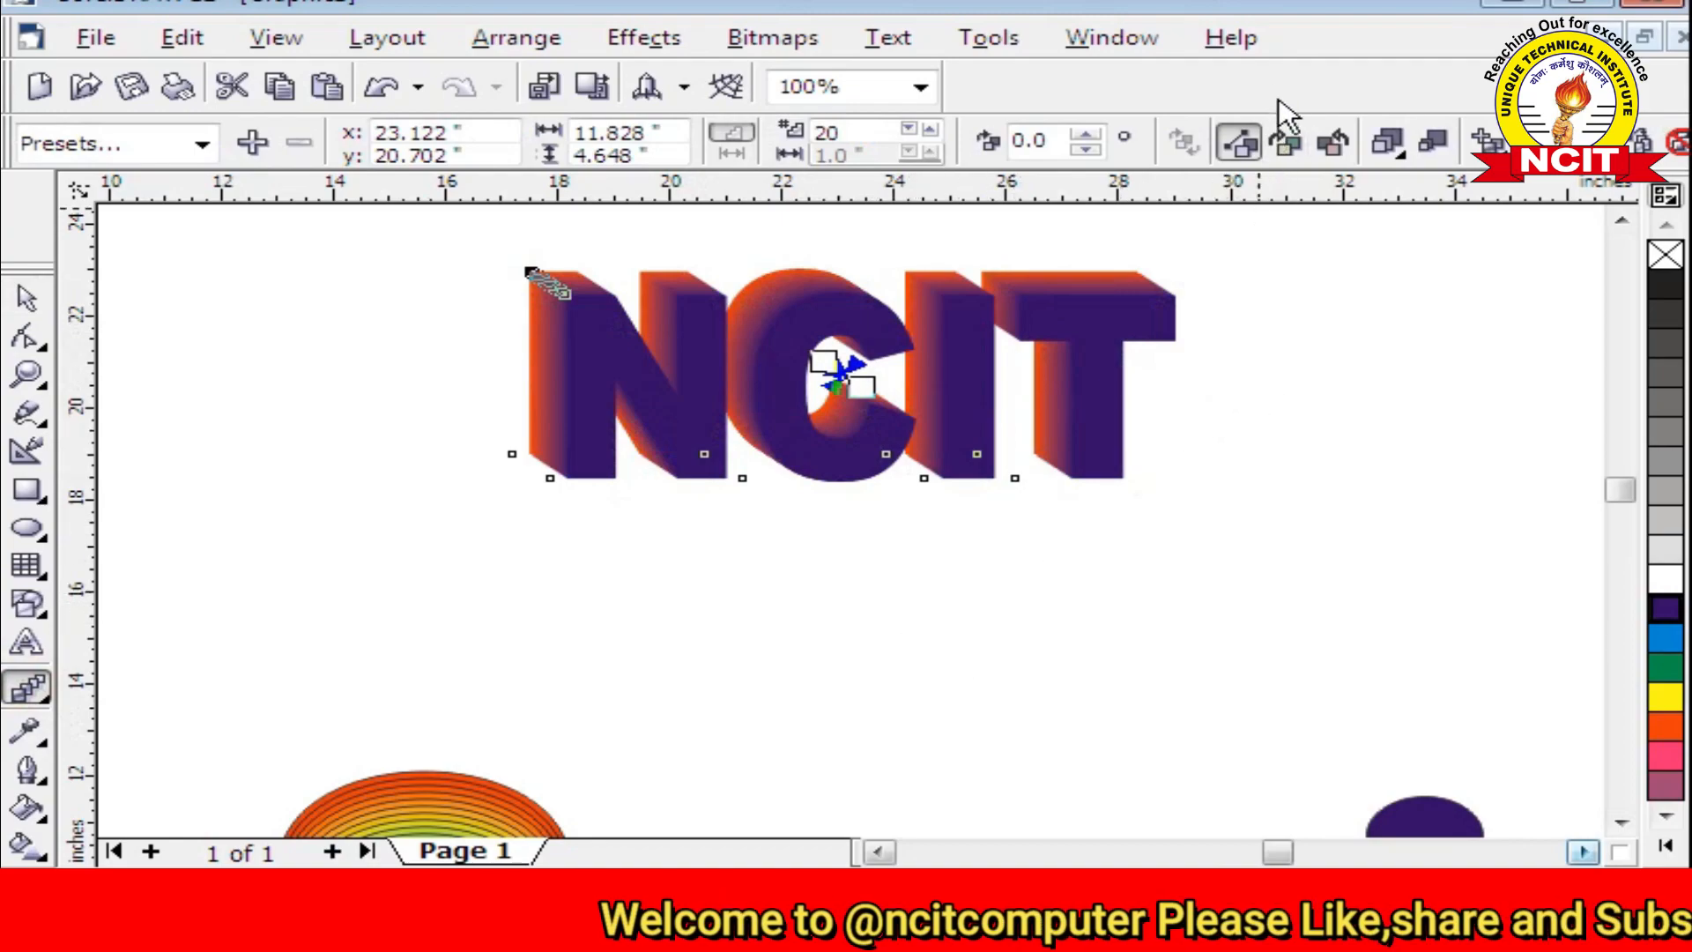
Compare the clockwise and counterclockwise color progressions on the NCIT text blend, ending with the counterclockwise one
click(1286, 141)
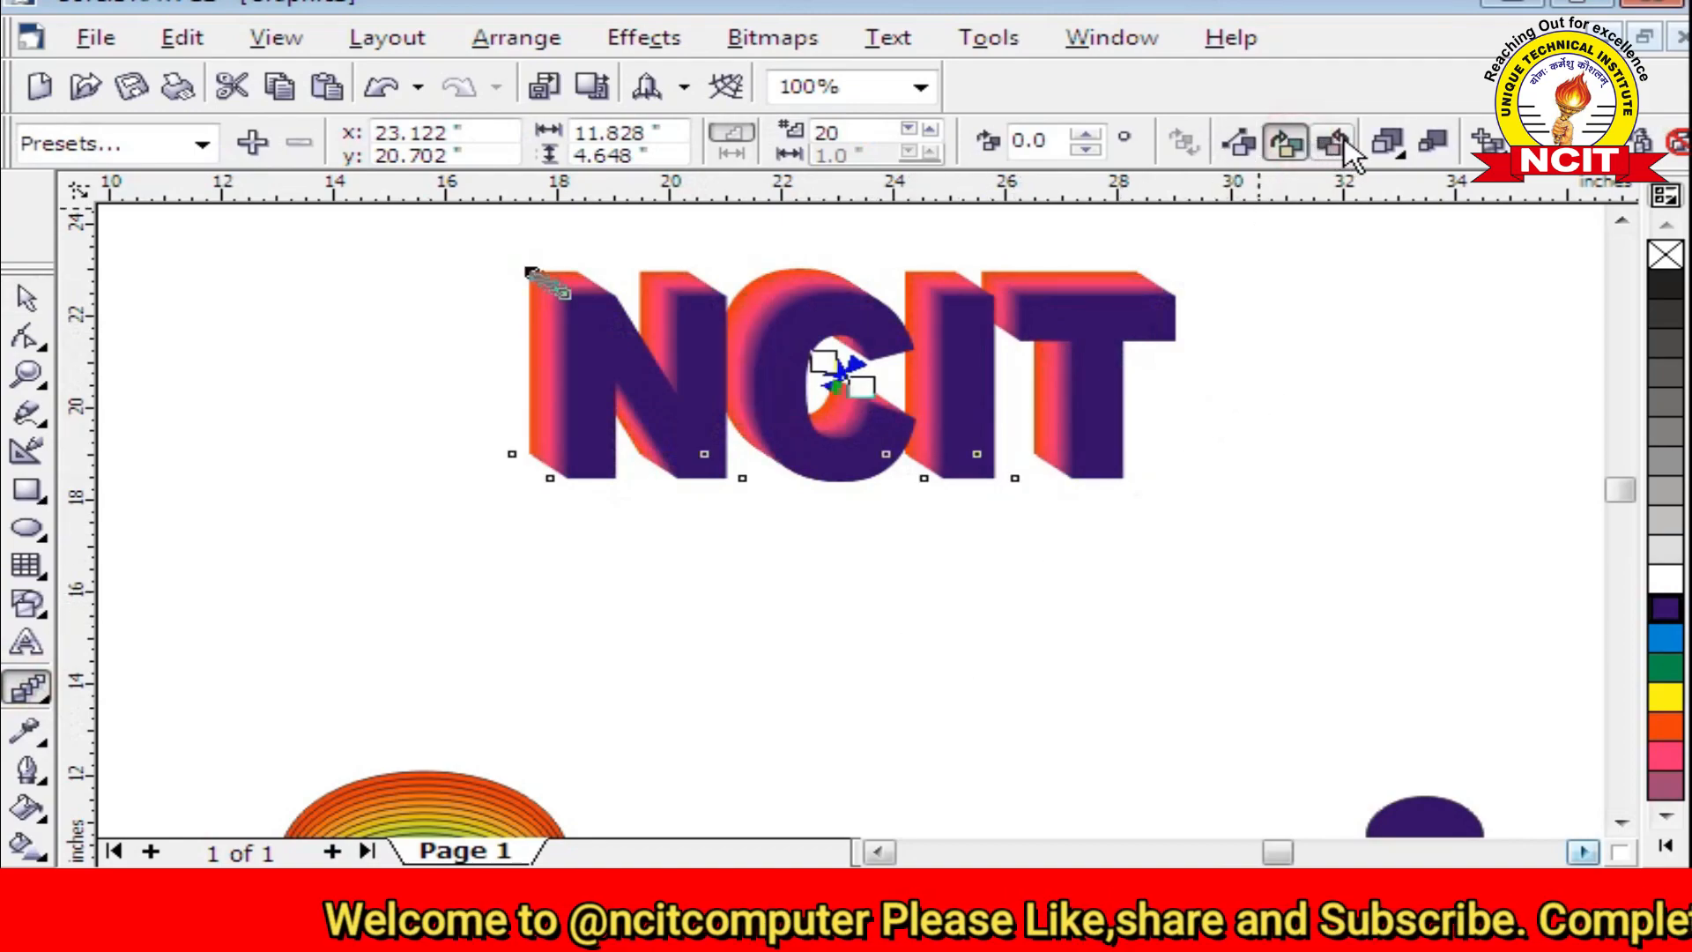
click(1341, 141)
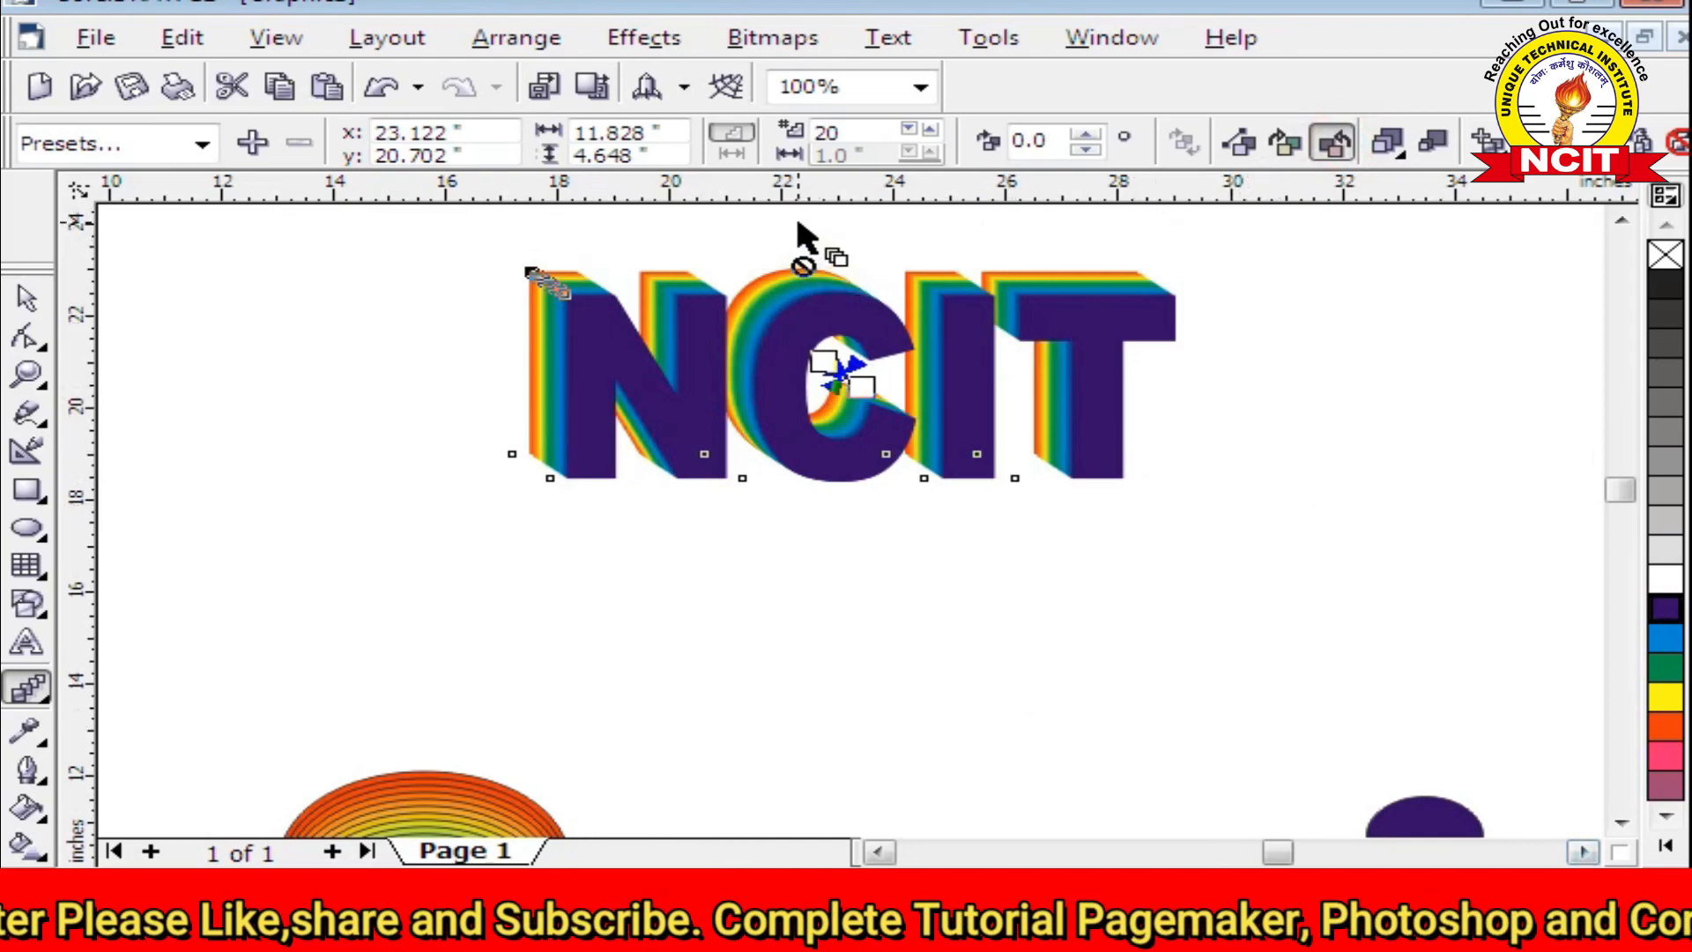
scroll(798, 213, up, 1)
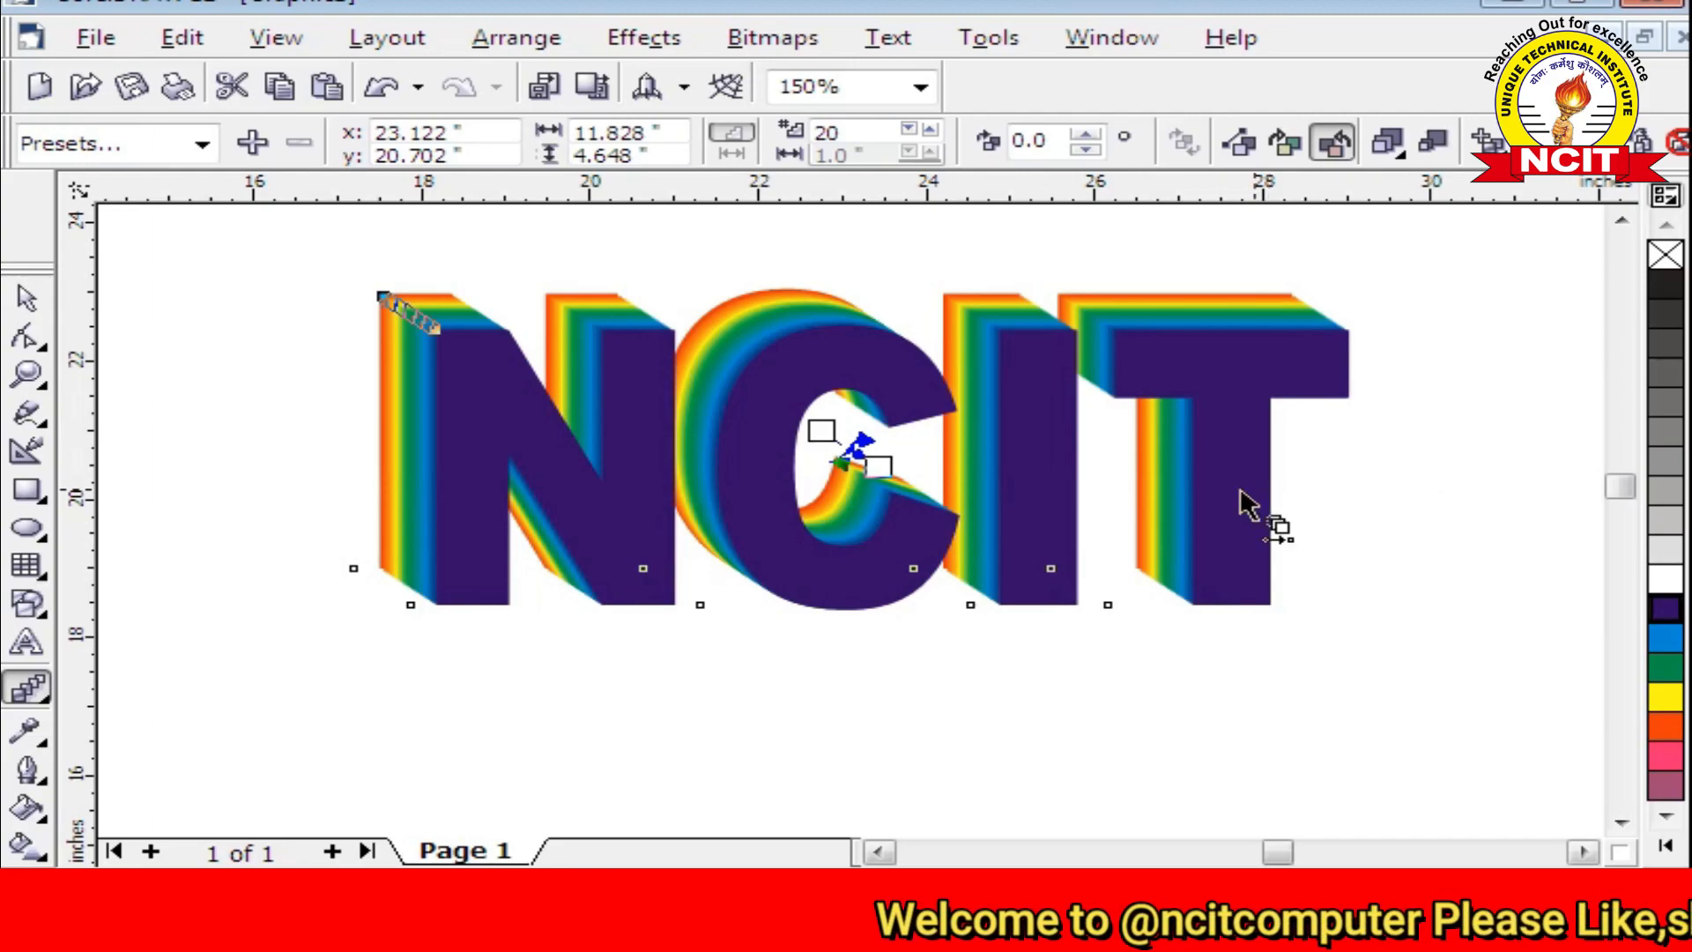
Show the available interactive effect tools
click(45, 698)
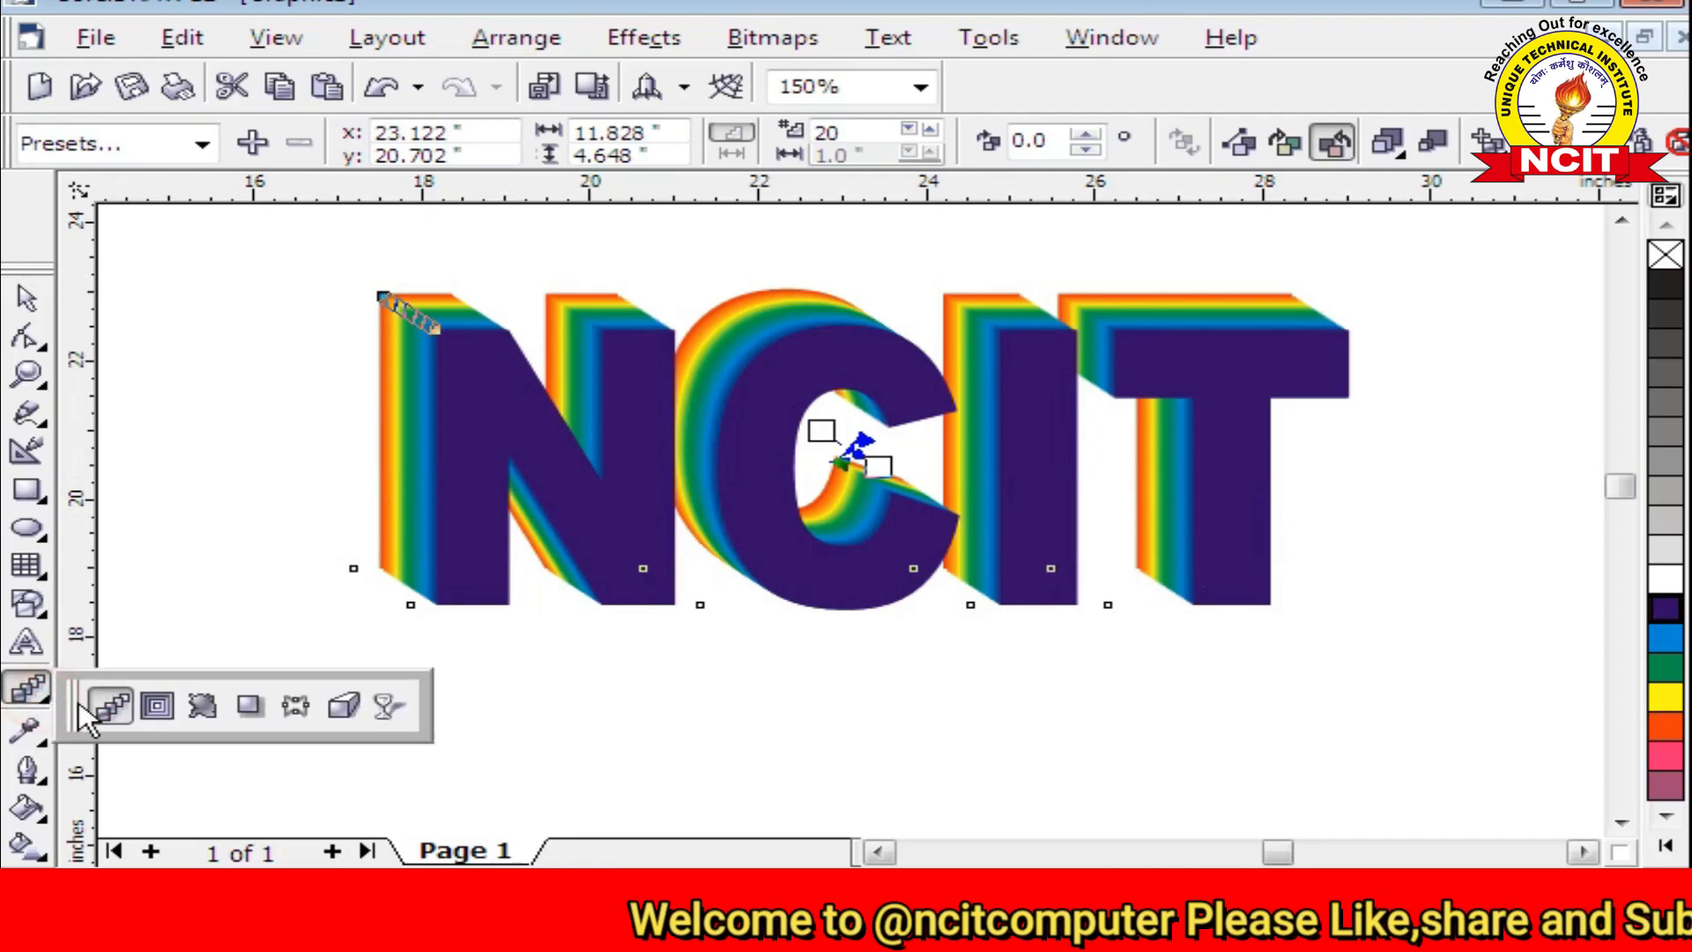